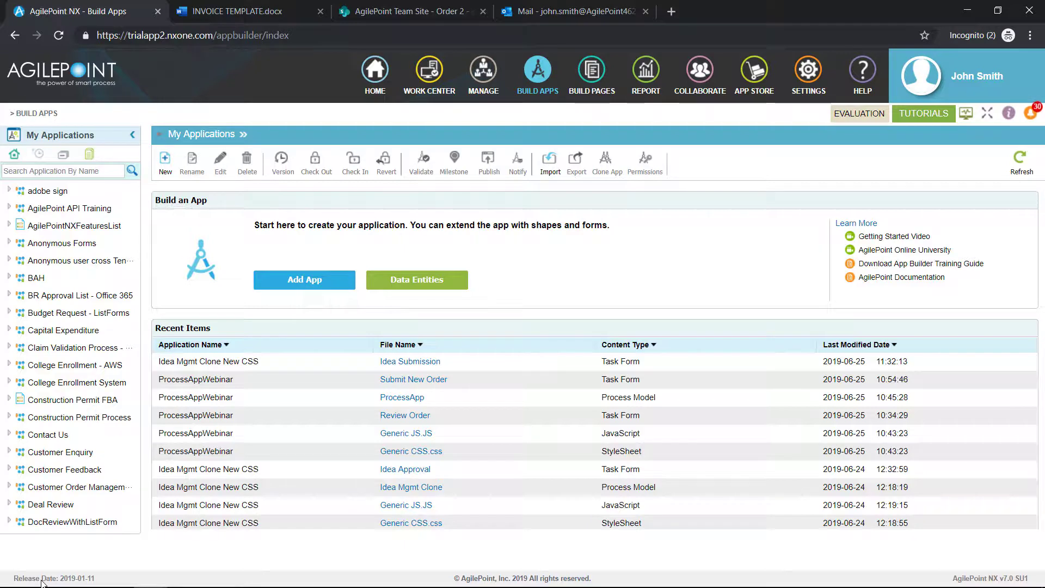
- Start a new process-based application named Invoice with the default language
click(319, 282)
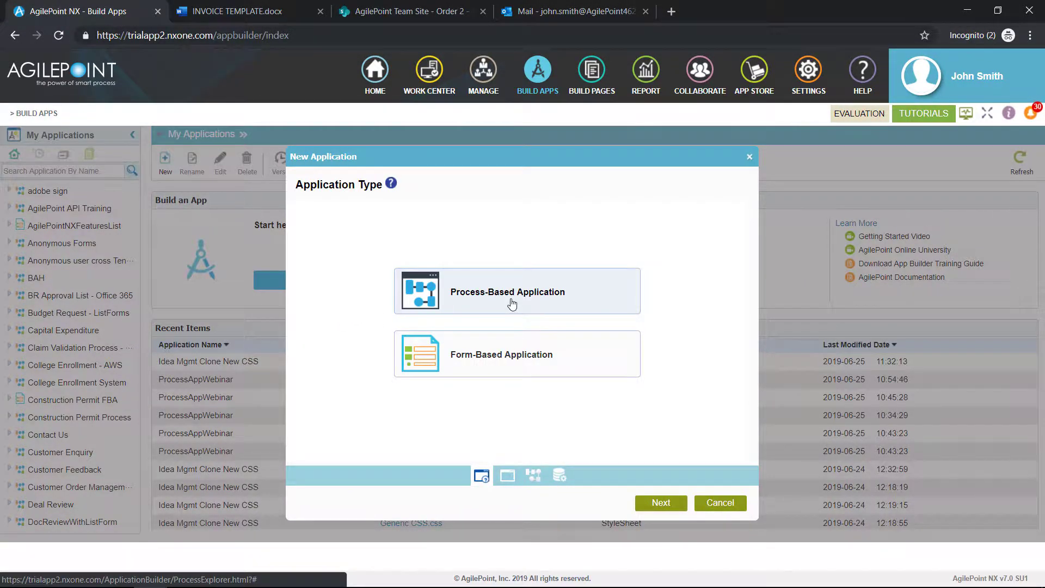
click(661, 509)
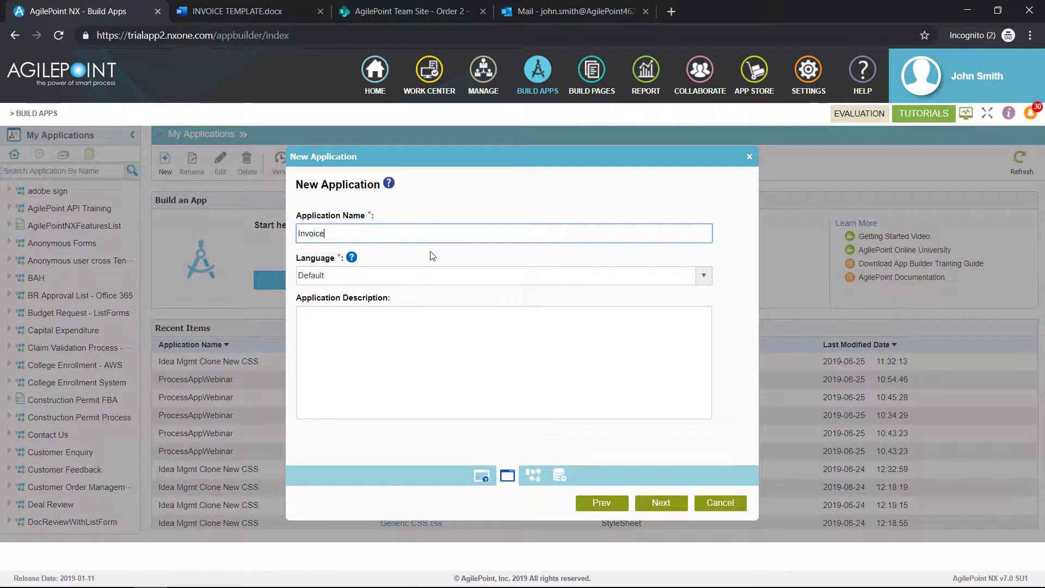
click(659, 506)
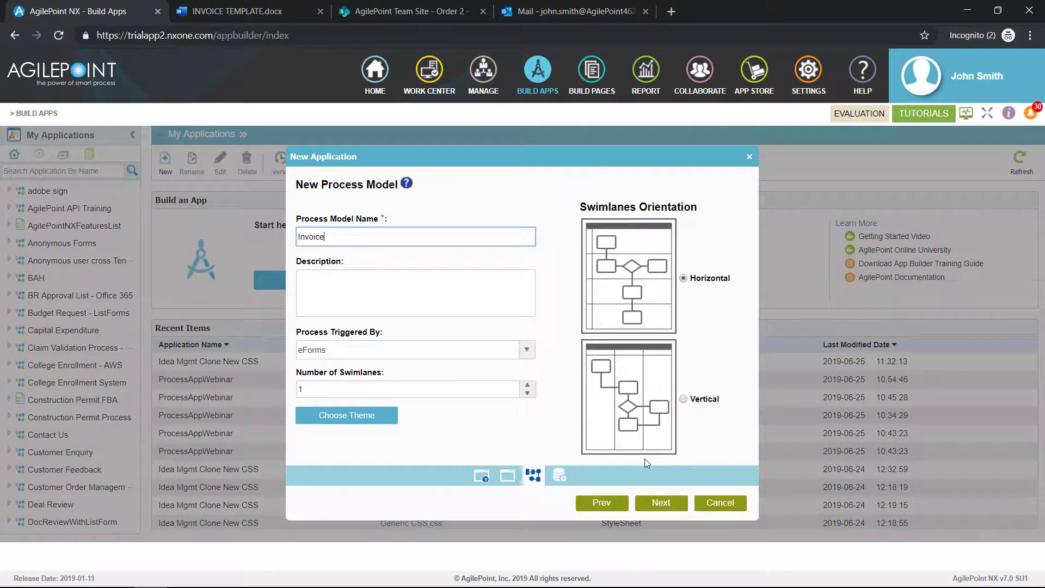
- Create the process model Invoice, triggered by eForms, with 3 horizontal swimlanes and a Blank primary data source
click(532, 350)
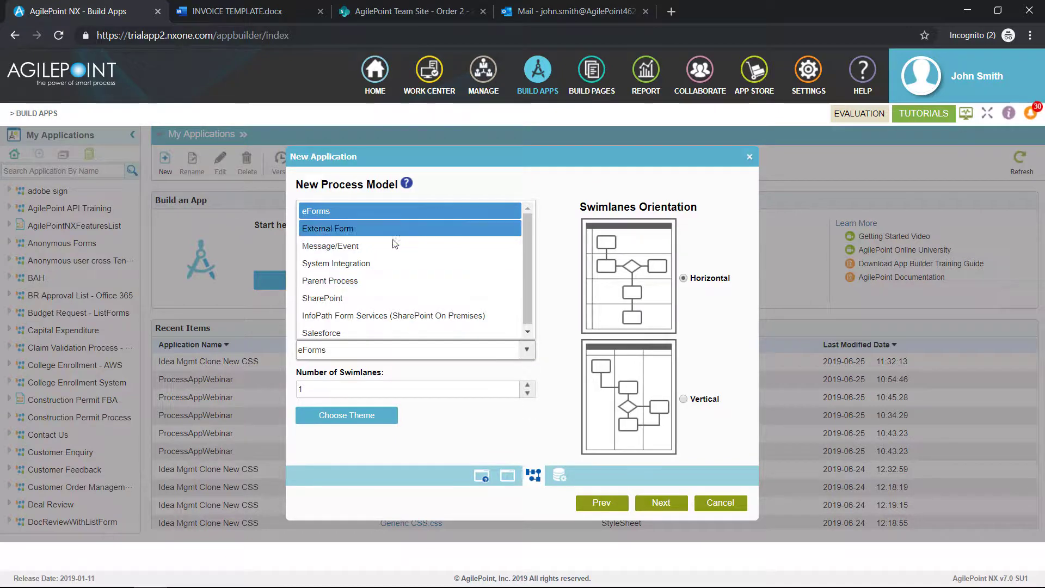
click(404, 212)
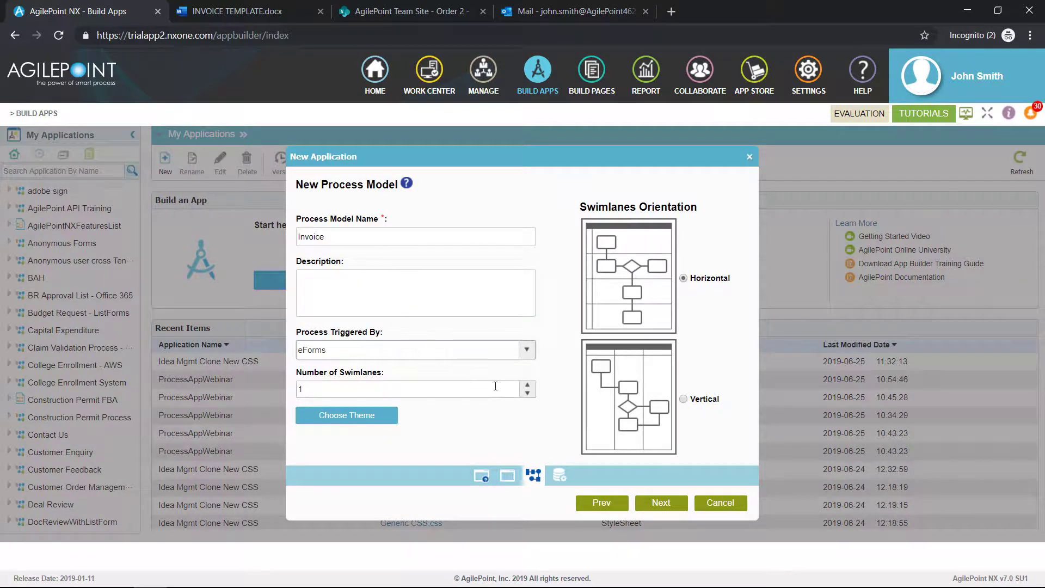
click(526, 386)
click(525, 385)
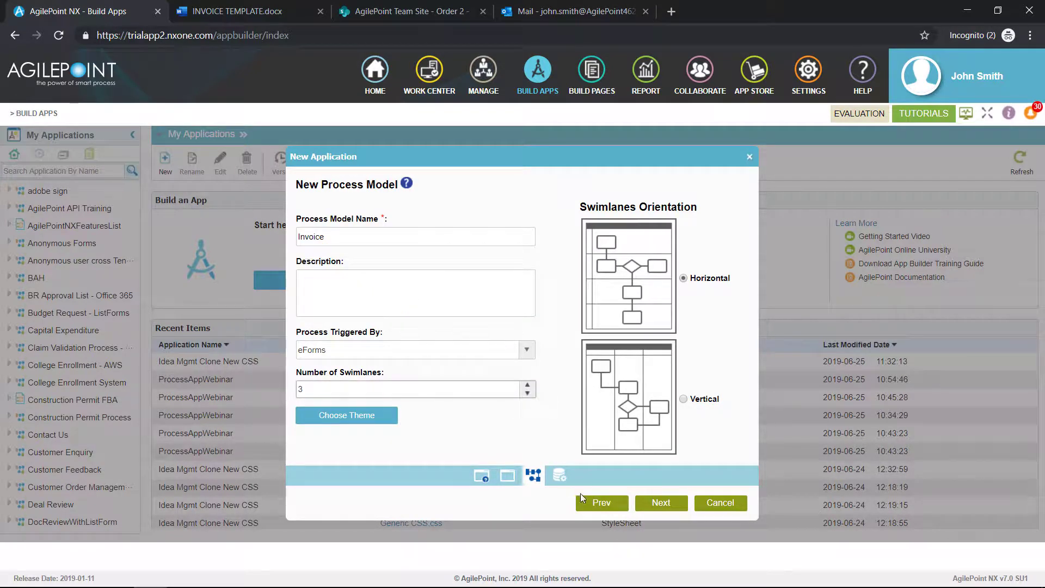
click(659, 504)
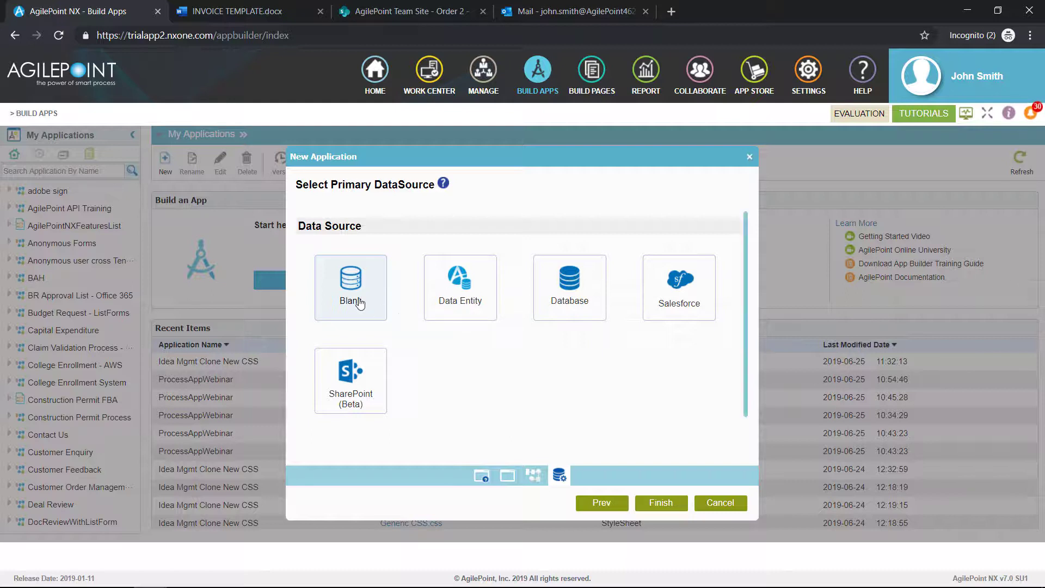
click(658, 501)
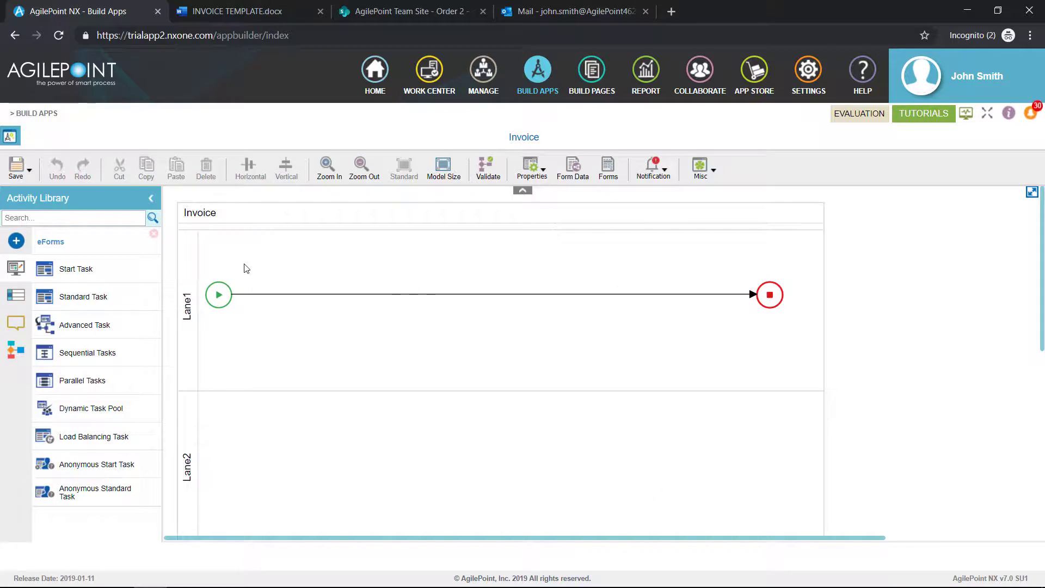
- Widen the swimlanes of the Invoice process model to fill the visible canvas width
click(188, 267)
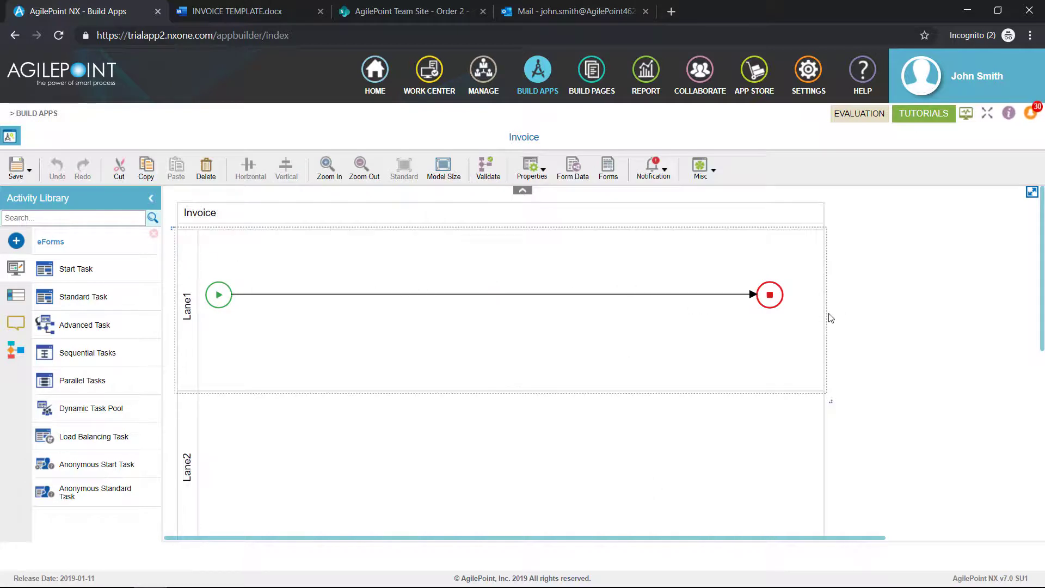
drag(824, 311, 1037, 310)
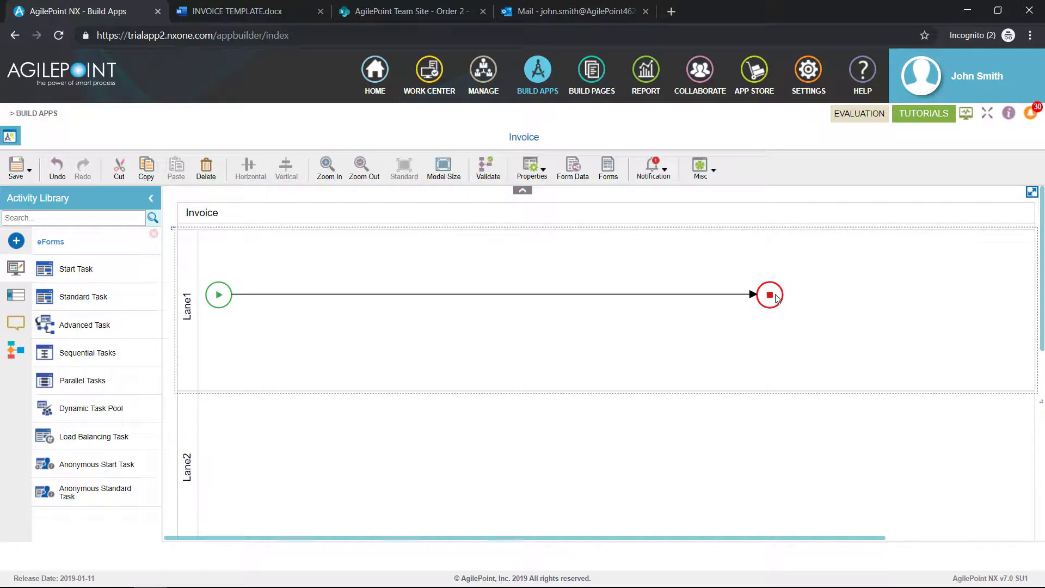
- Move the end event to the far end of Lane3 and shift its connector's vertical segment away from the lane labels
drag(774, 299, 1006, 404)
scroll(786, 314, down, 4)
scroll(227, 333, up, 2)
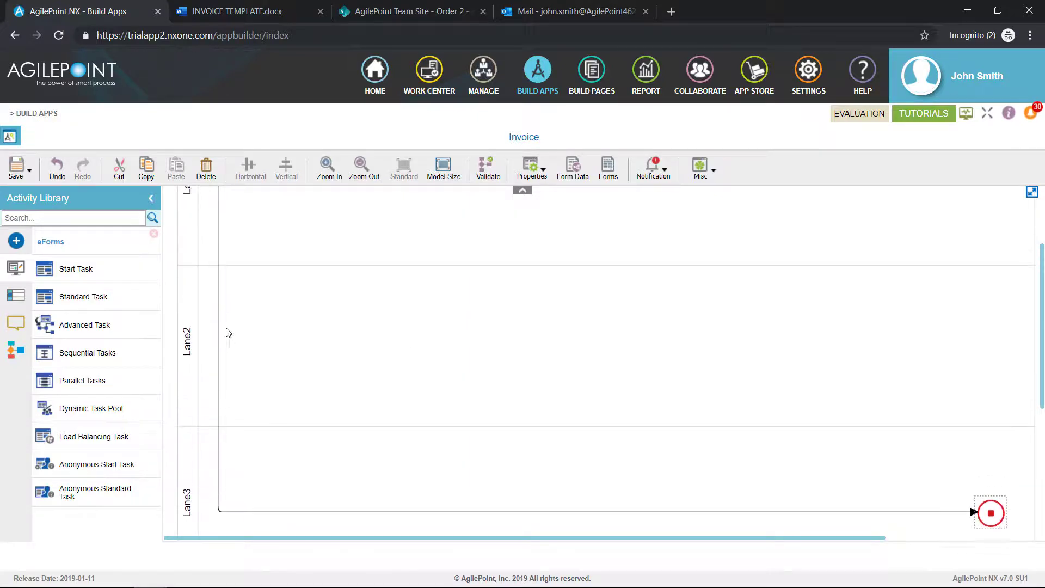
drag(218, 349, 330, 374)
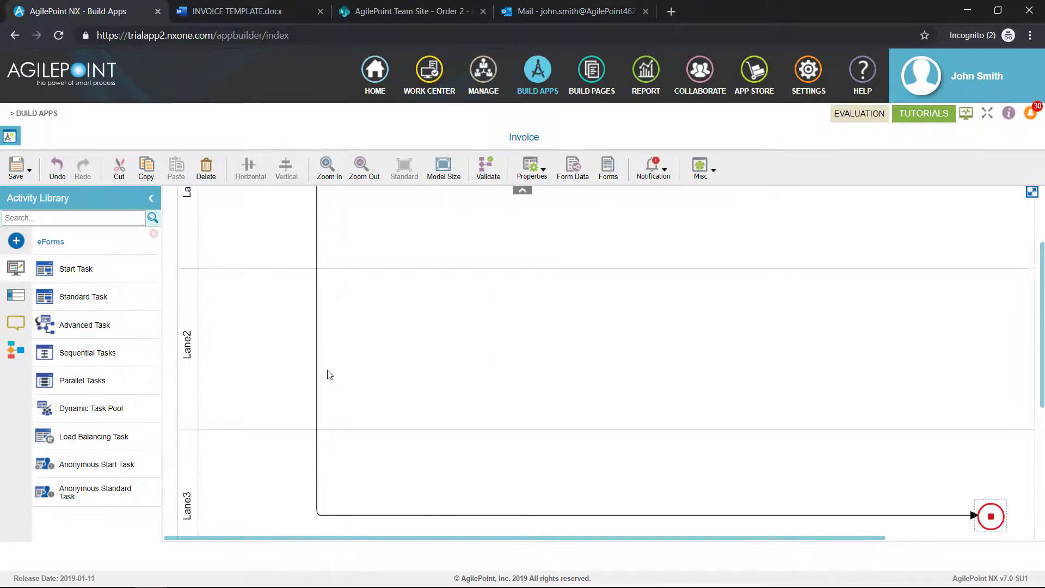
- Add a Start Task after the start event in Lane1 and create a blank task form named Submit for it
scroll(164, 380, up, 2)
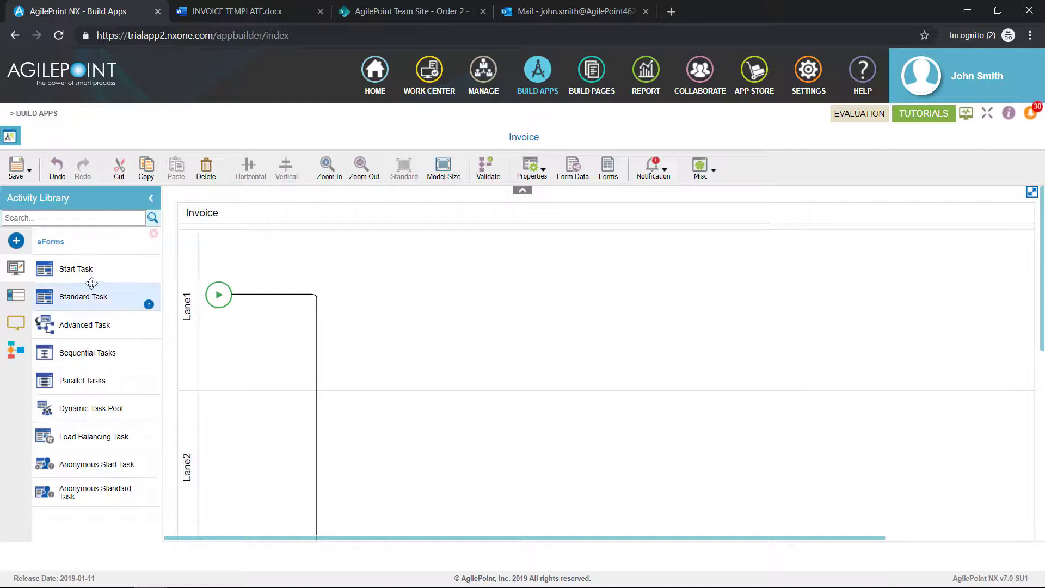
drag(82, 269, 299, 296)
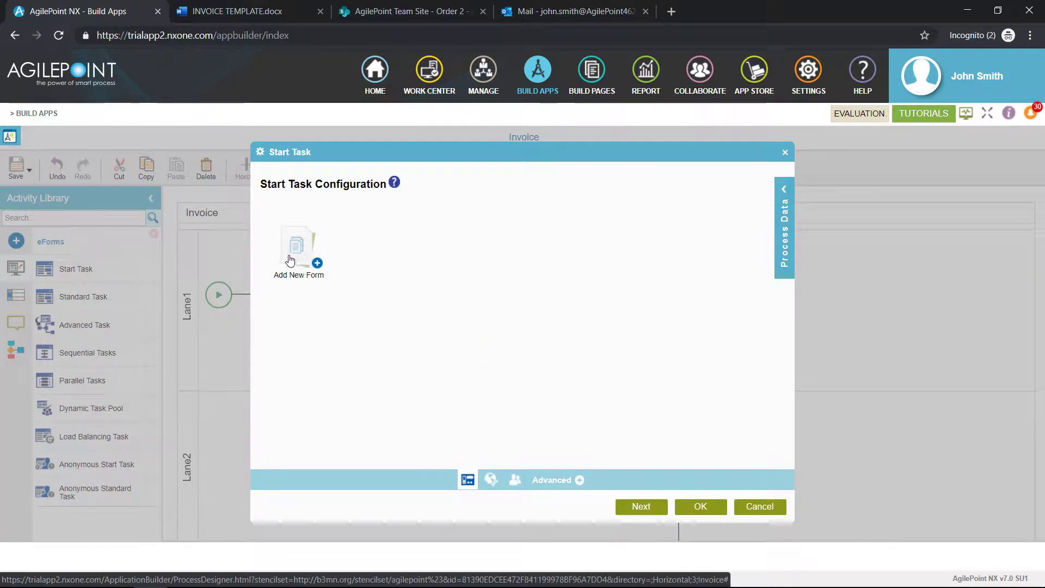
click(298, 265)
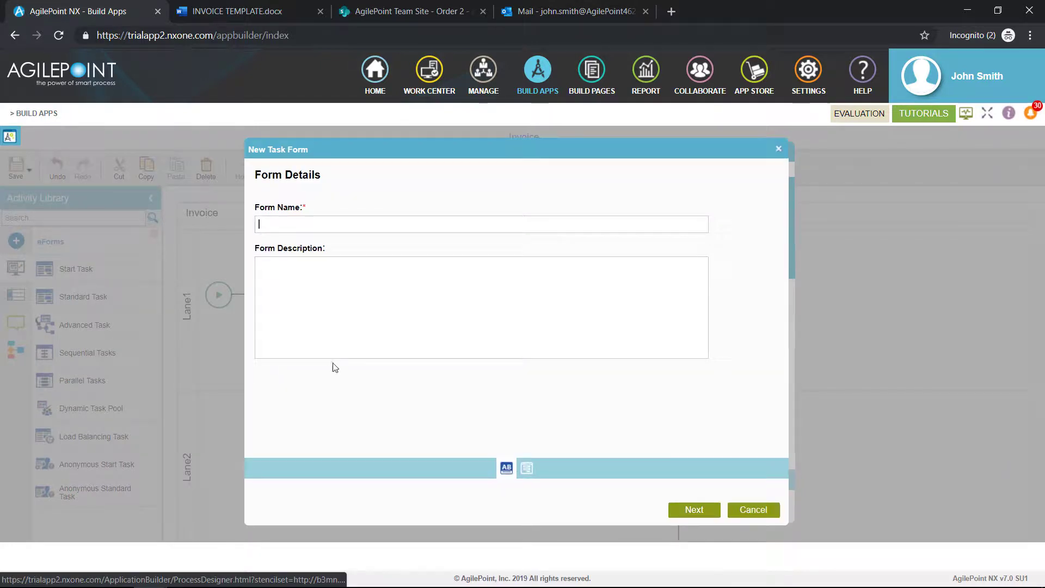
text(Submit)
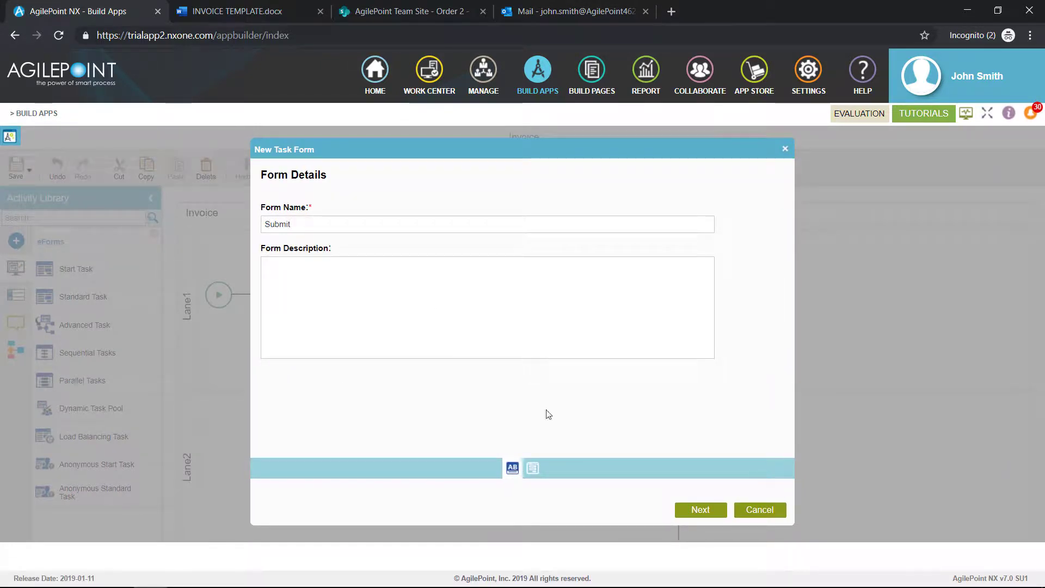
click(701, 509)
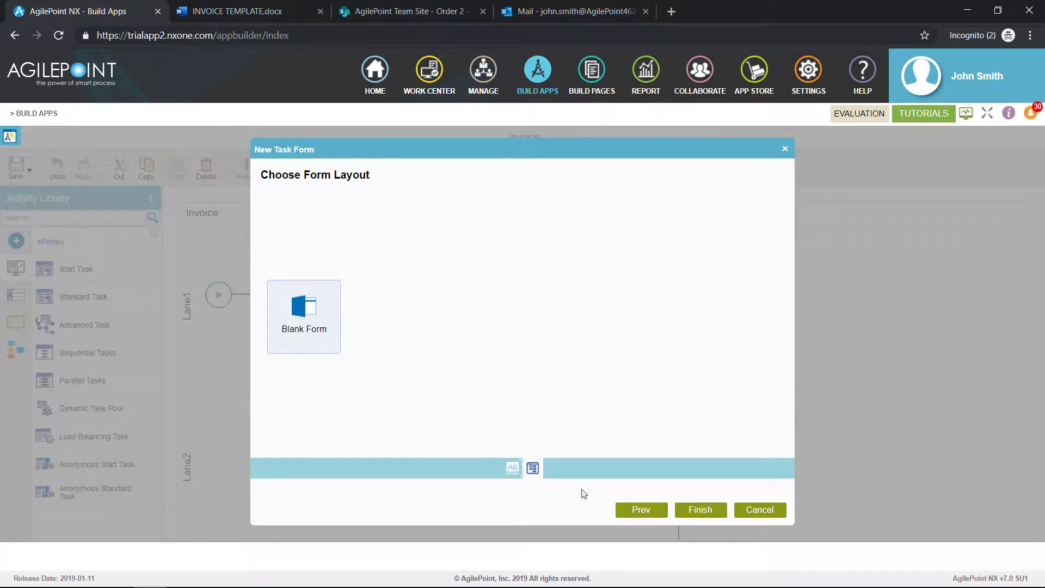
click(707, 512)
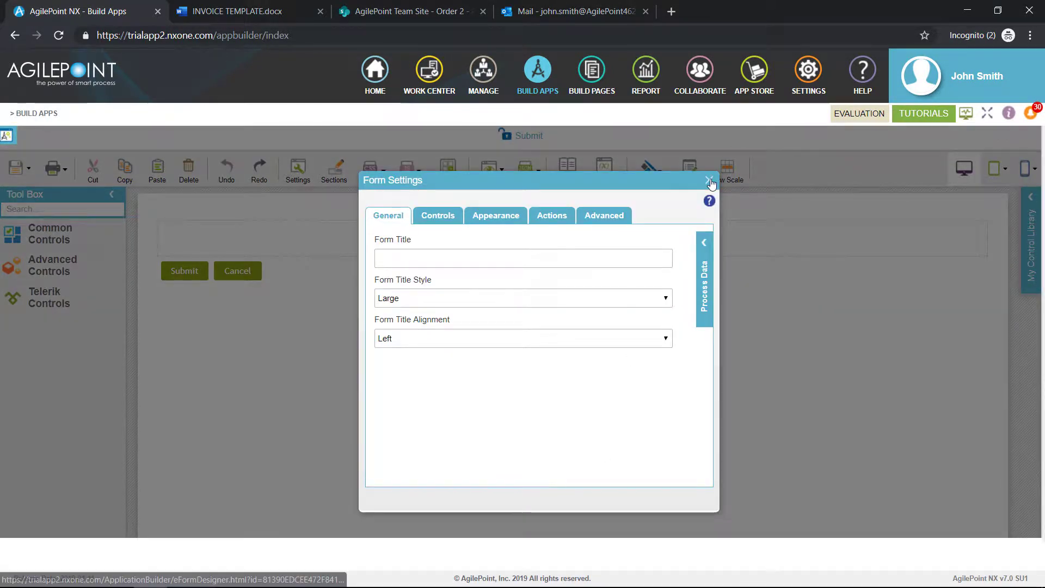
click(710, 183)
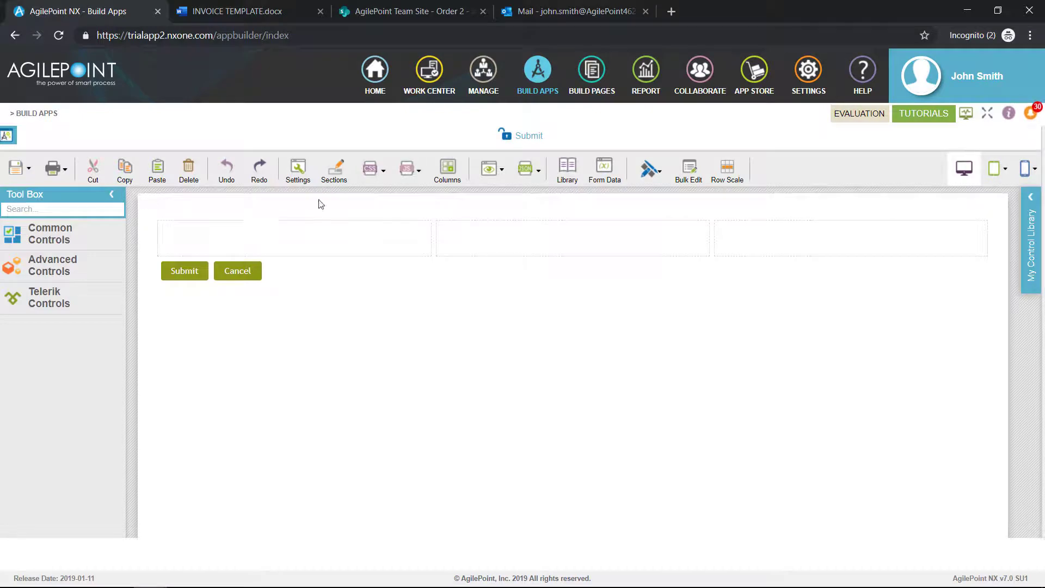
- Upload Generic CSS.css from the App Design Elements folder as the form's shared style sheet
click(371, 168)
click(390, 216)
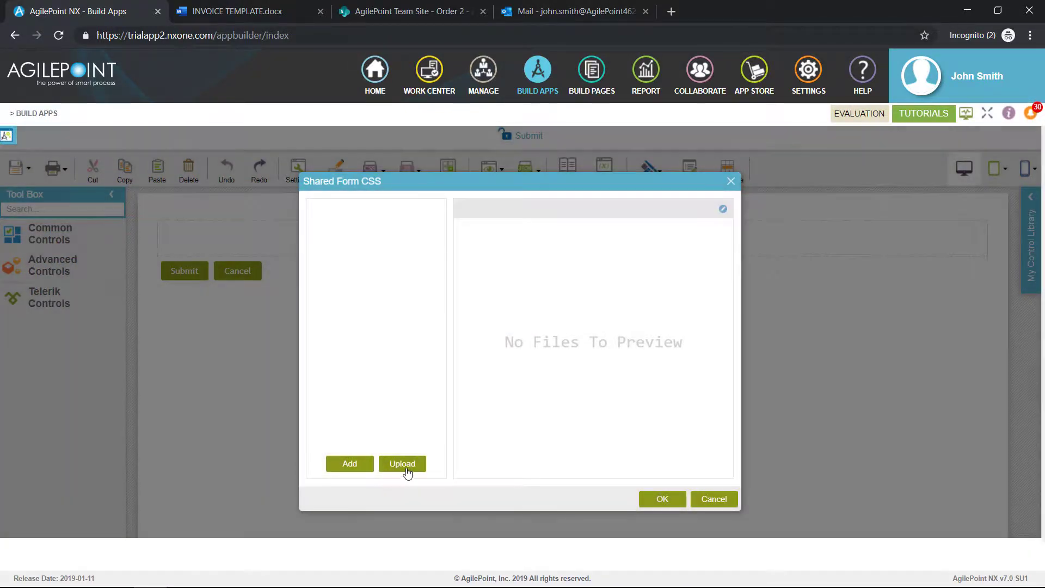
click(403, 465)
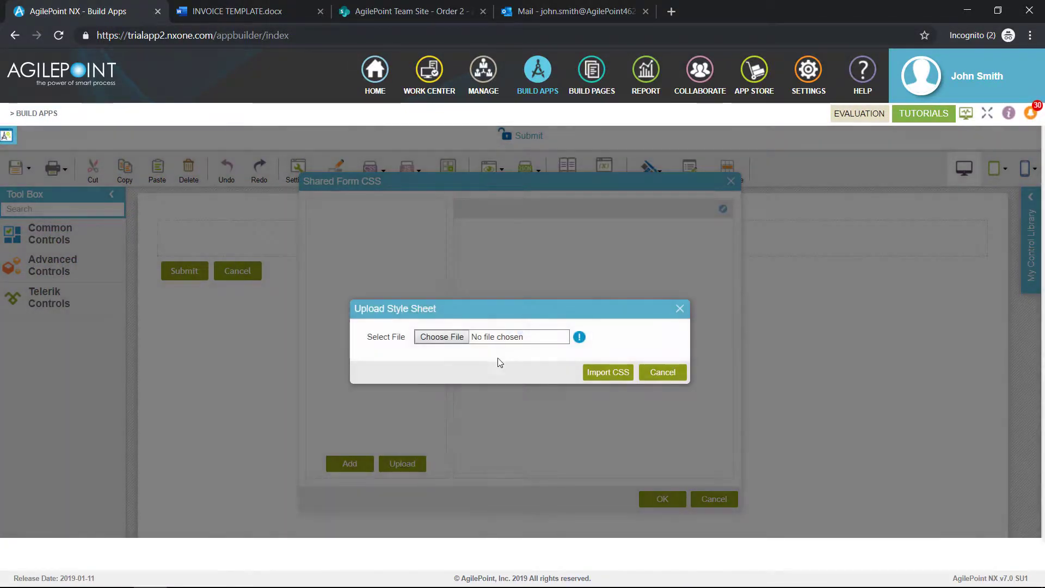
click(441, 337)
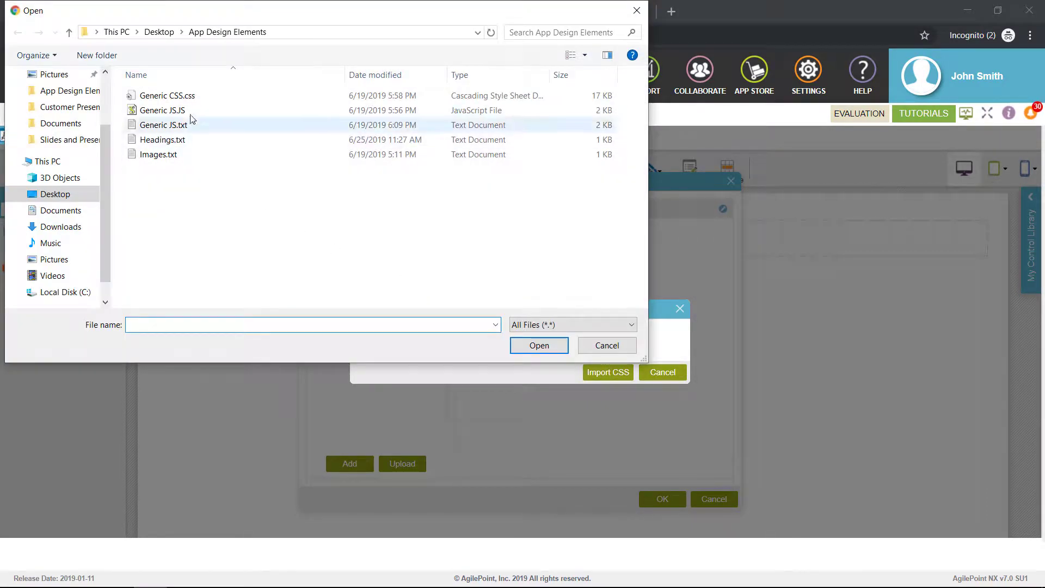
click(163, 96)
click(538, 345)
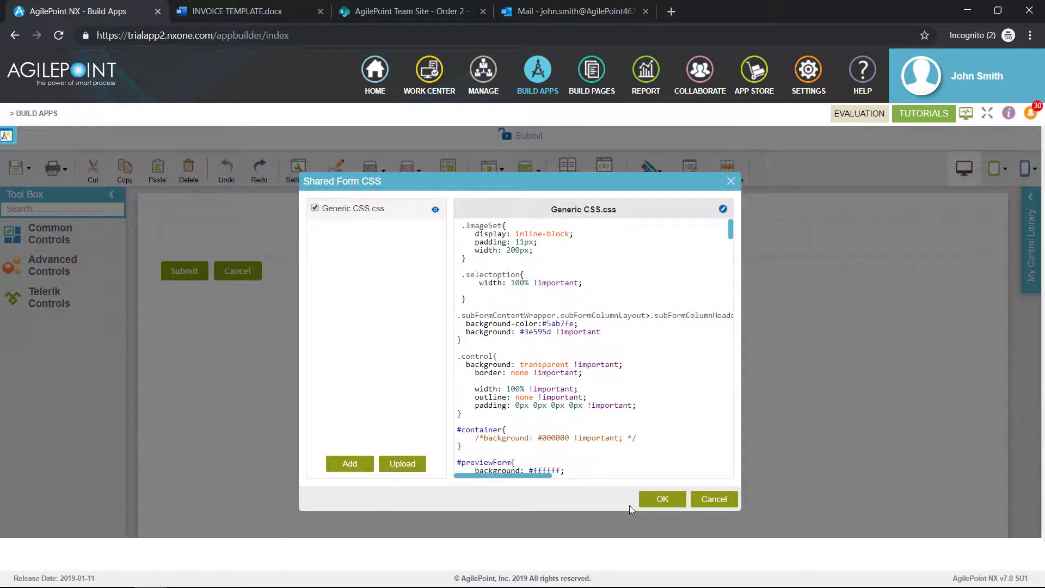
click(660, 499)
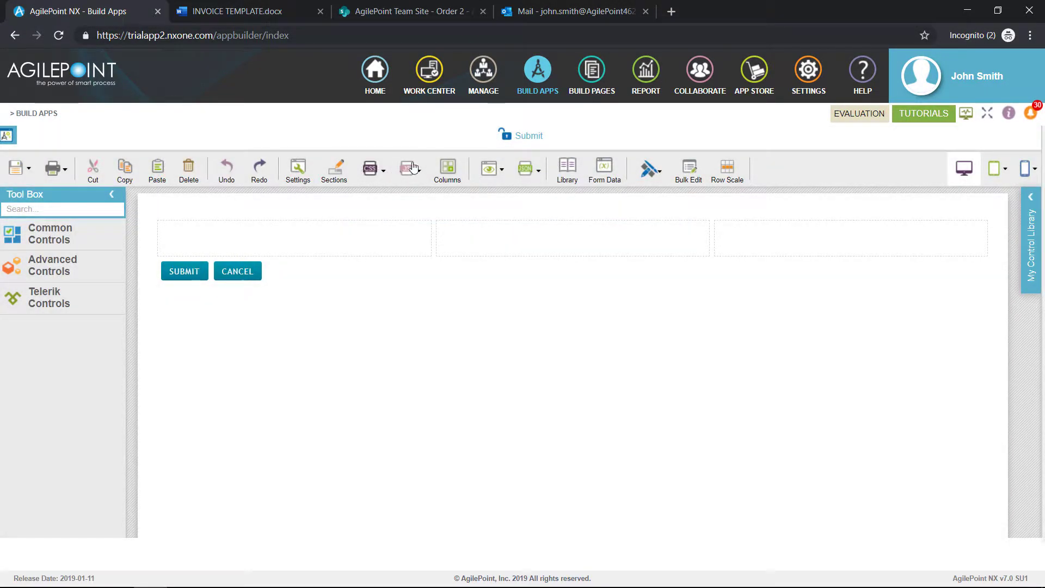
- Open the upload of a shared JavaScript file for the Submit form
click(409, 168)
click(423, 214)
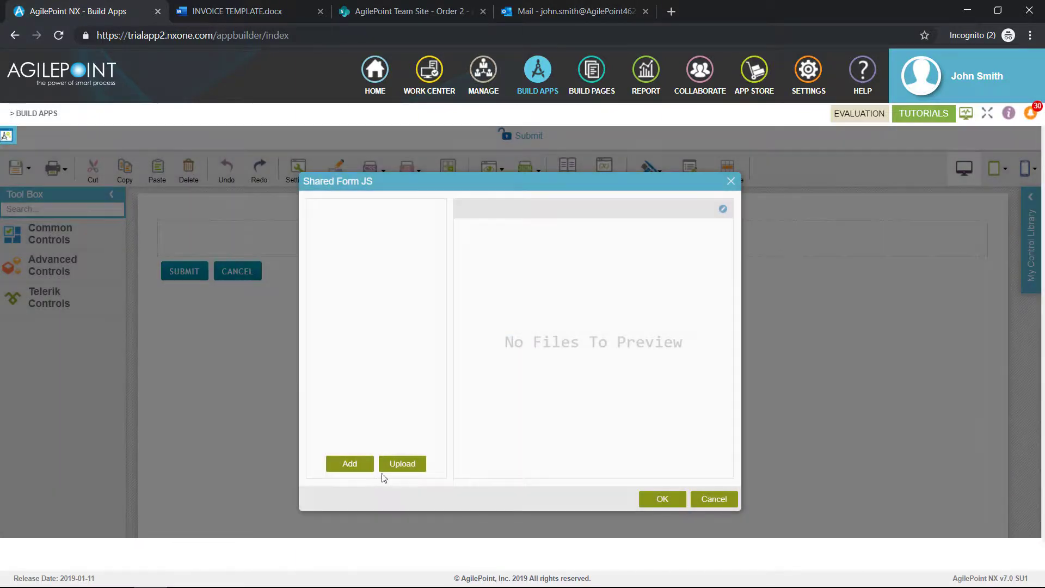
click(402, 463)
- Try to import Generic JS.txt as the form's shared JavaScript
click(423, 337)
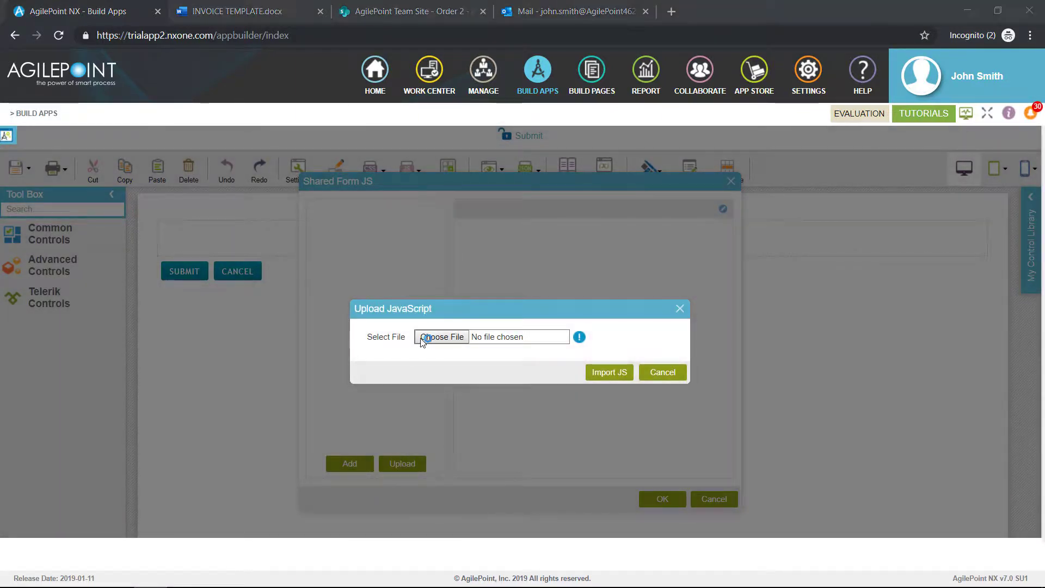
click(194, 129)
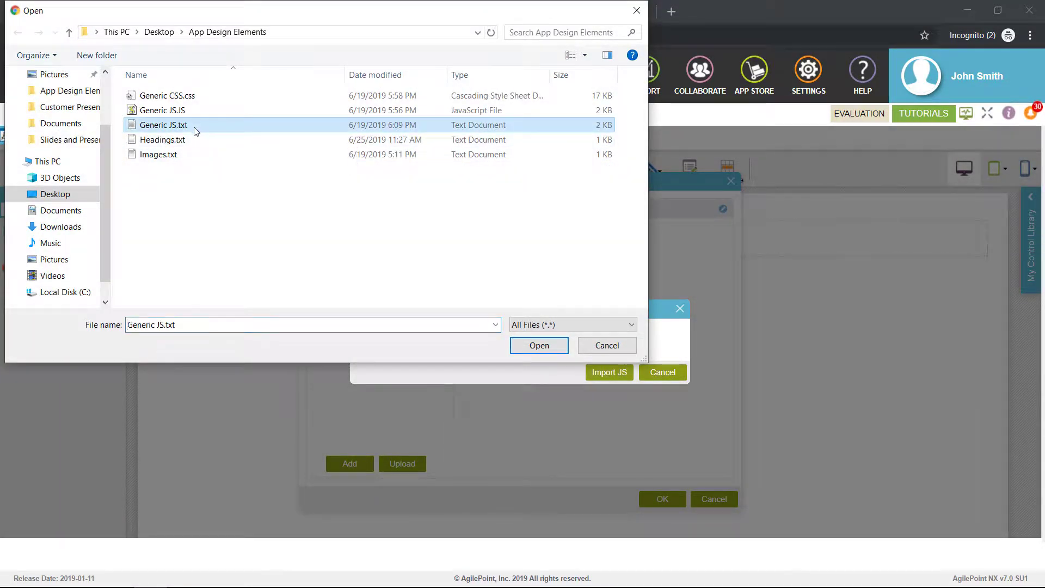
click(538, 345)
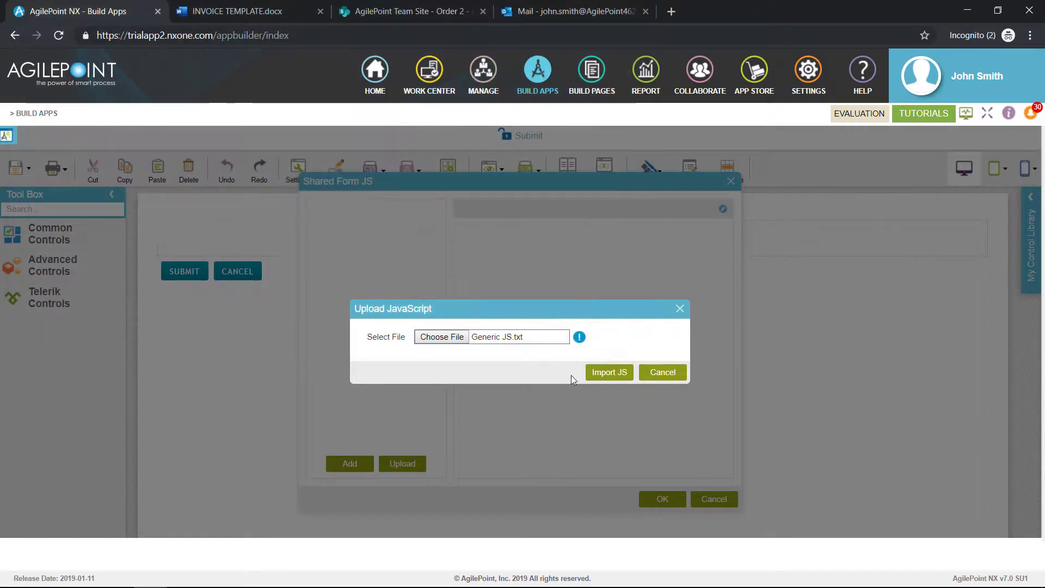
click(609, 372)
click(648, 325)
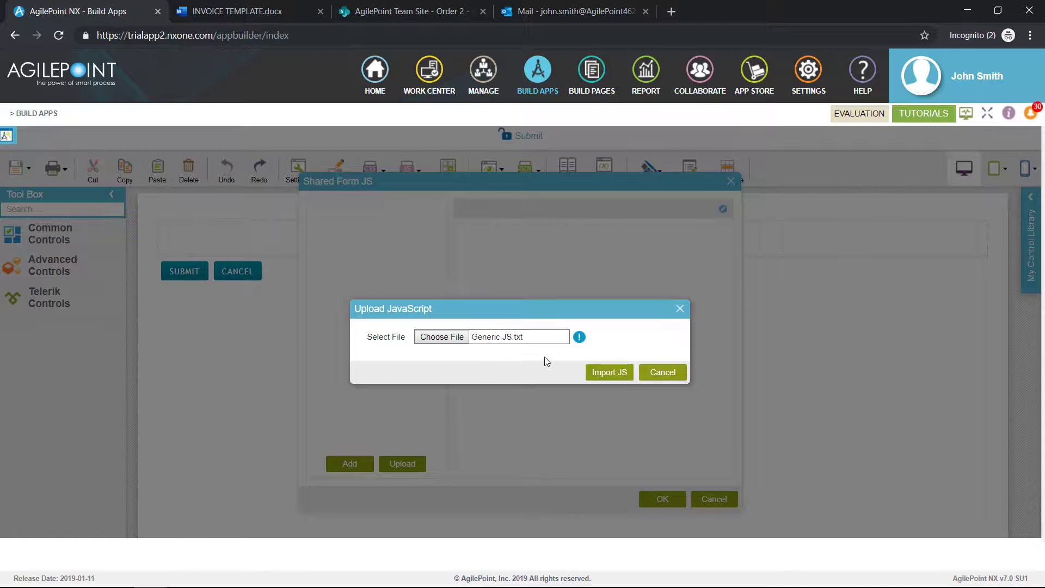
- Import Generic JS.JS from the App Design Elements folder as the form's shared JavaScript
click(444, 337)
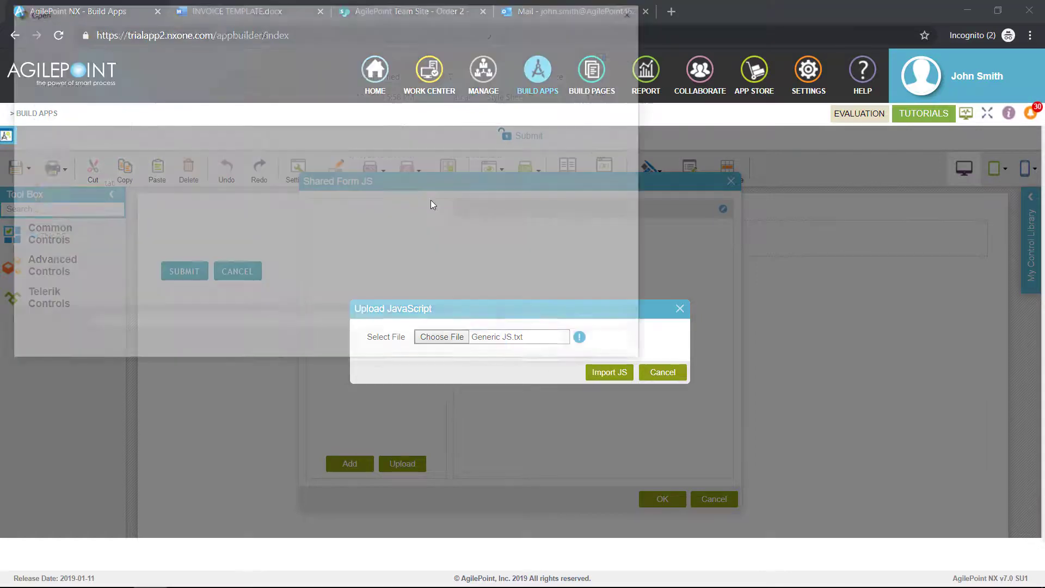
click(188, 110)
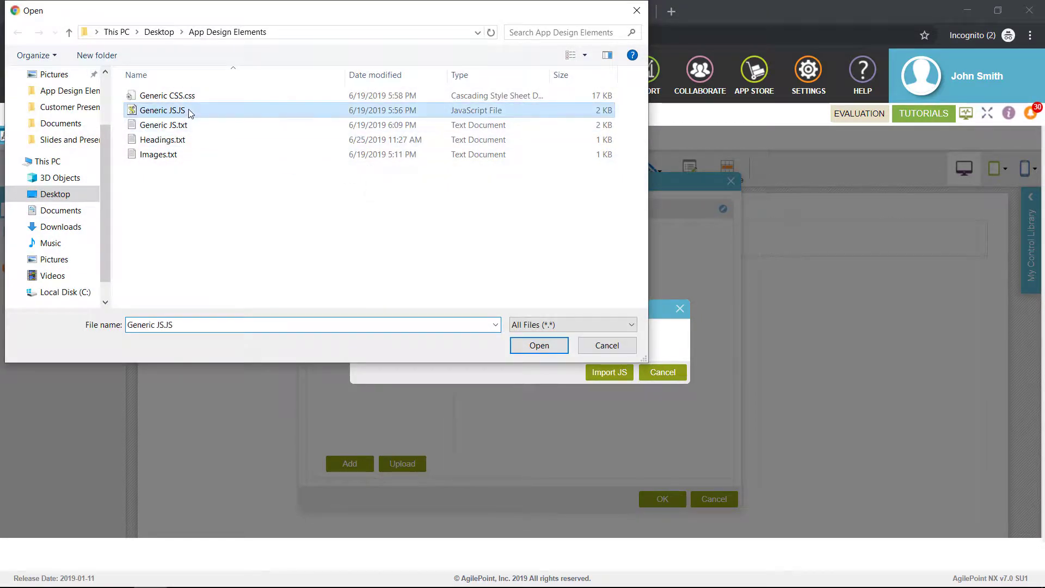
click(540, 346)
click(609, 372)
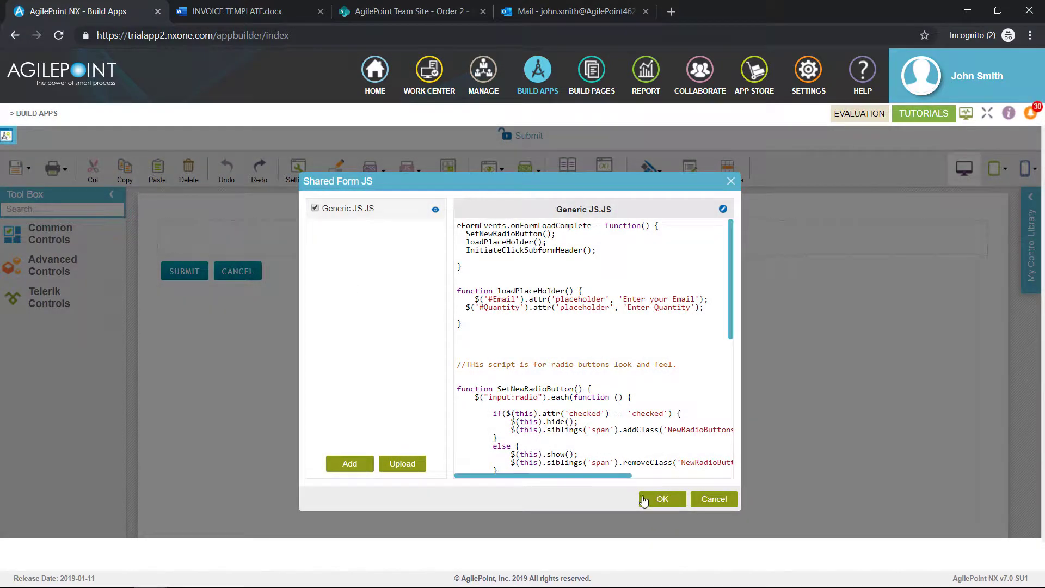
click(642, 500)
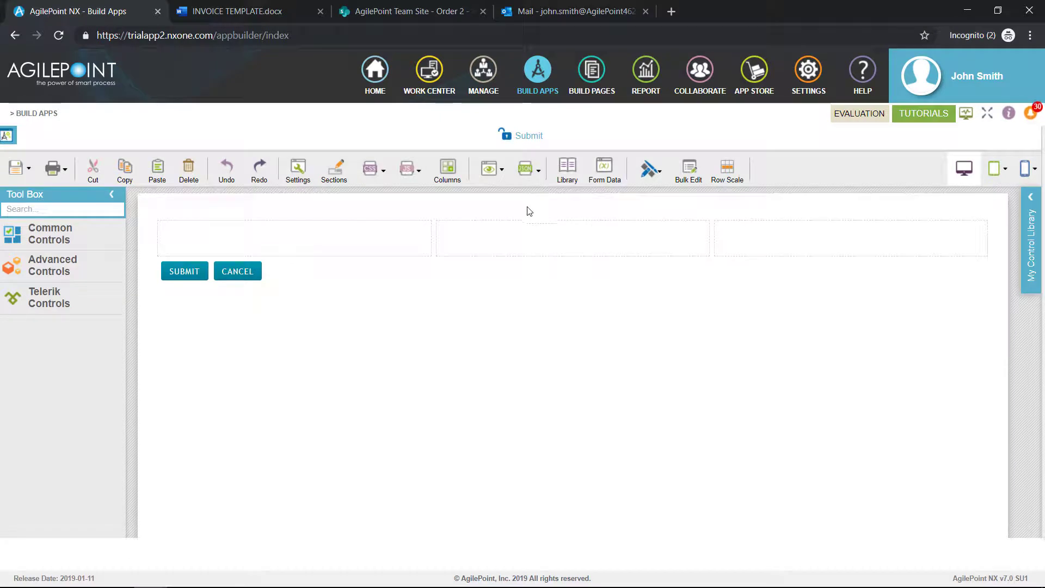
- Set the Submit form's column layout to 4 columns
click(447, 170)
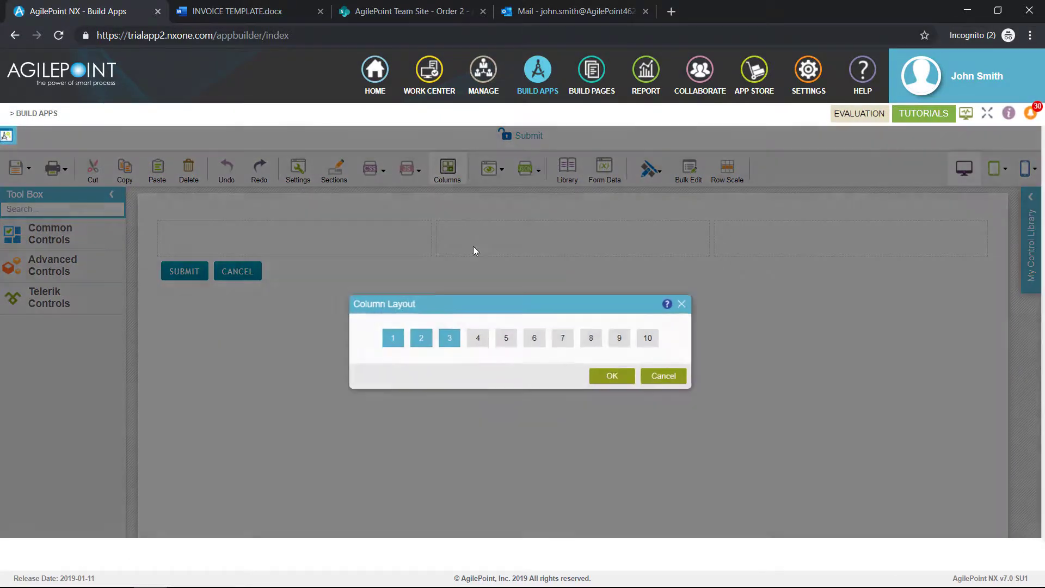
click(612, 378)
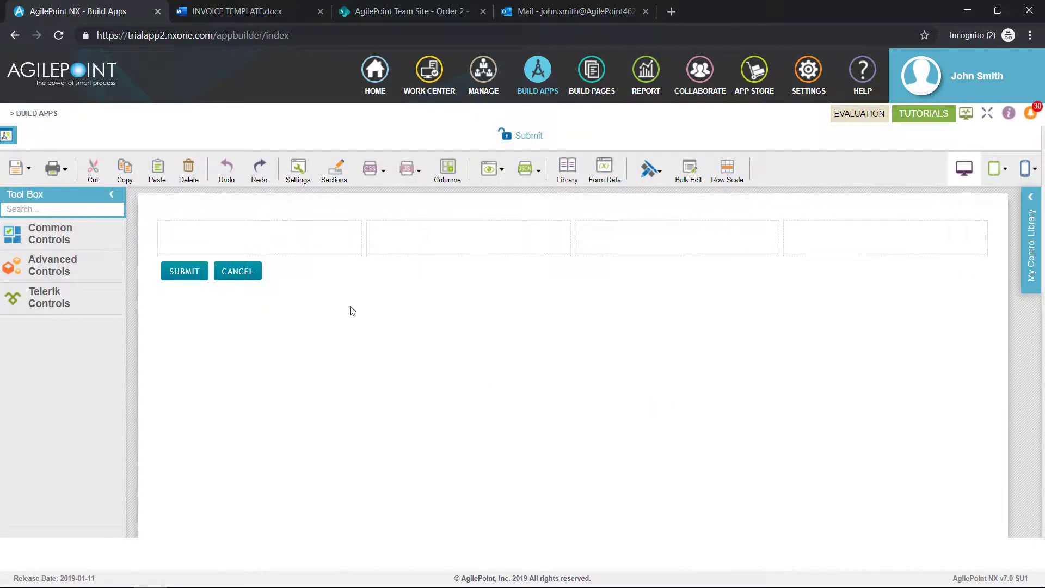
- Add an Image control to the first cell of the form's top row, keeping its default field settings
click(73, 209)
text(image)
drag(87, 277, 174, 233)
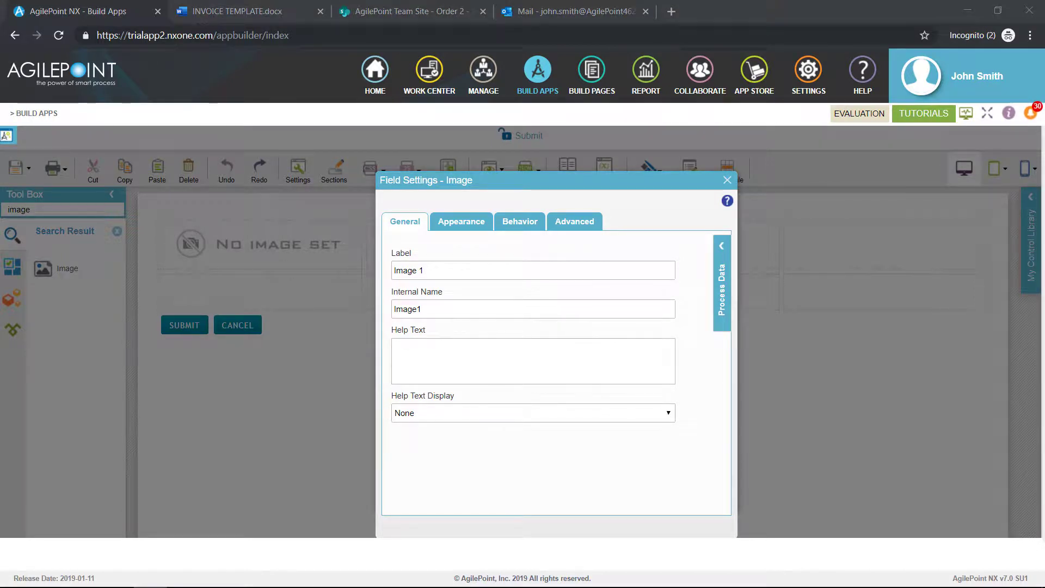
click(728, 181)
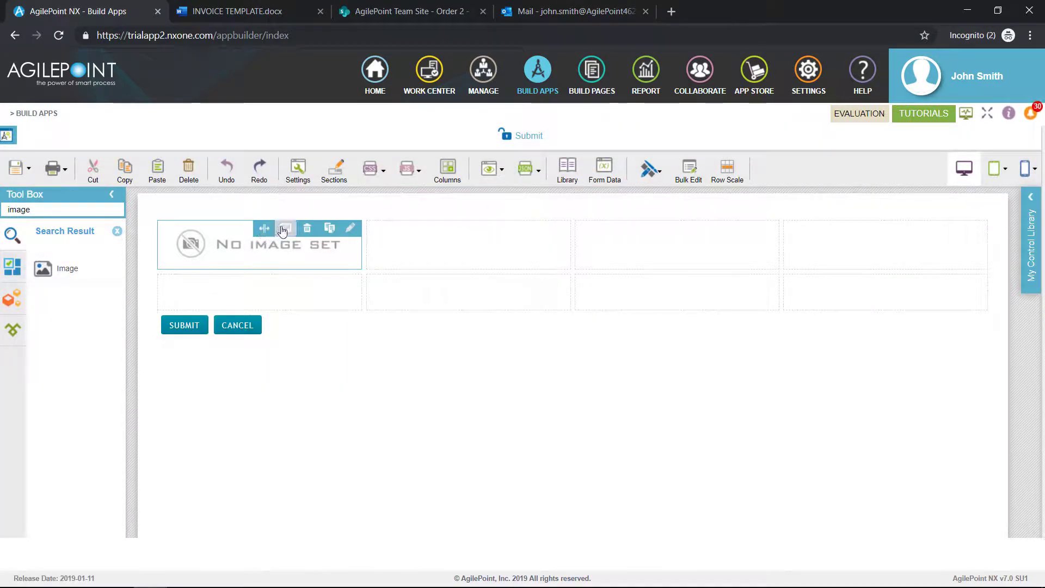
- Set the image control's source to the copied public URL of the AgilePoint logo PNG
click(287, 228)
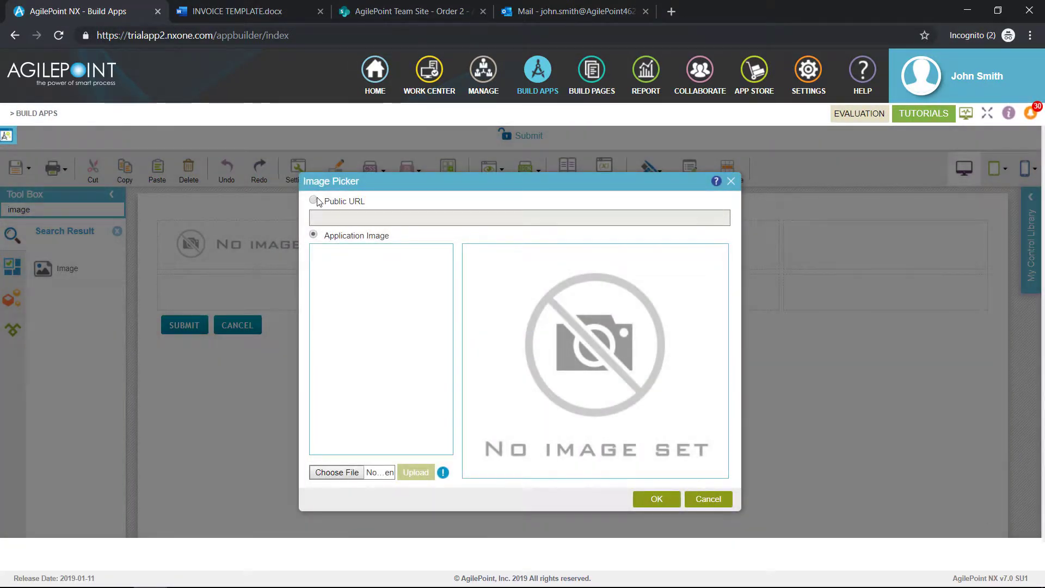
click(314, 201)
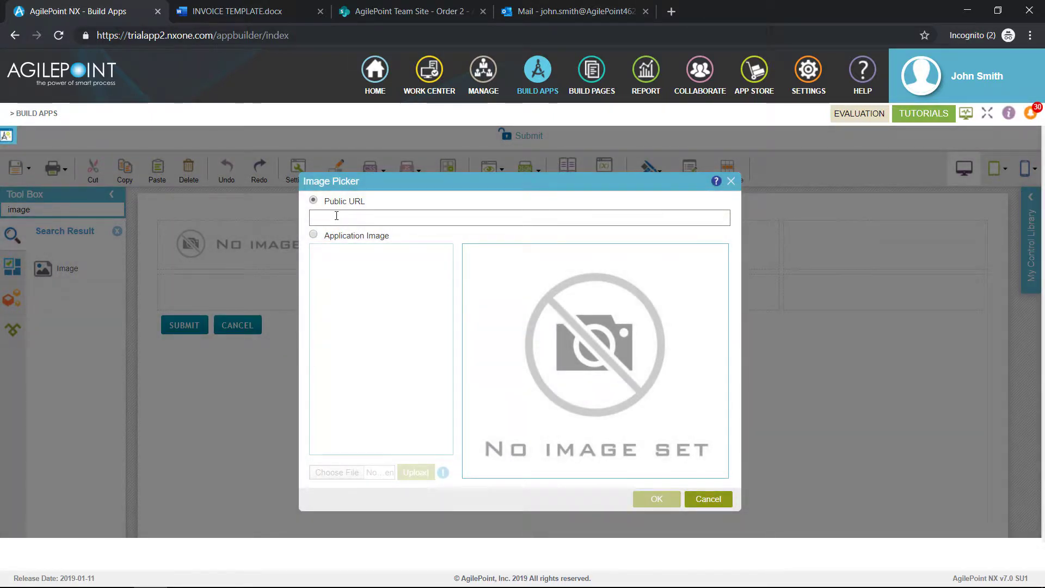
click(337, 216)
key(ctrl+v)
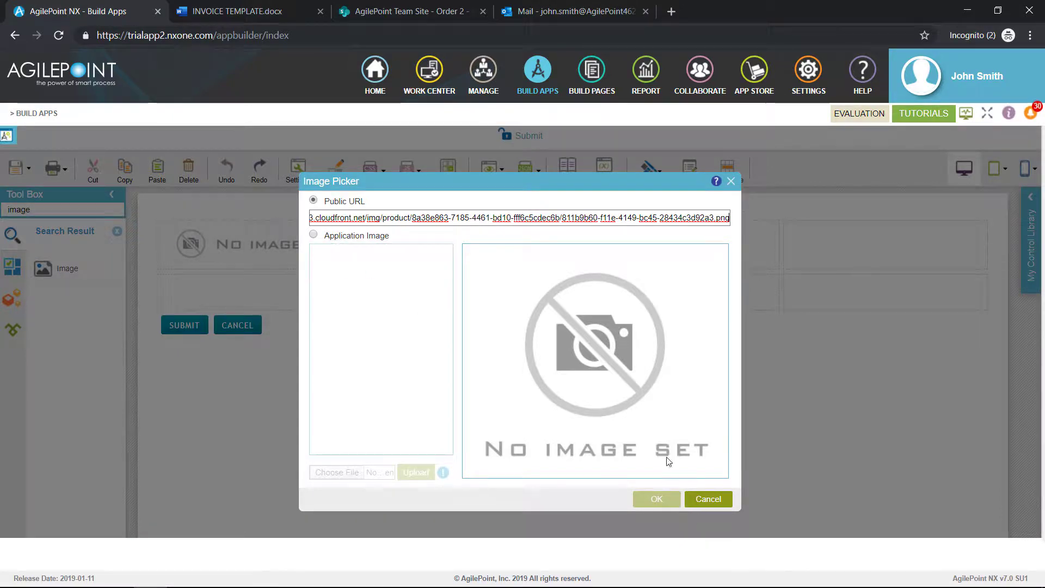
click(653, 408)
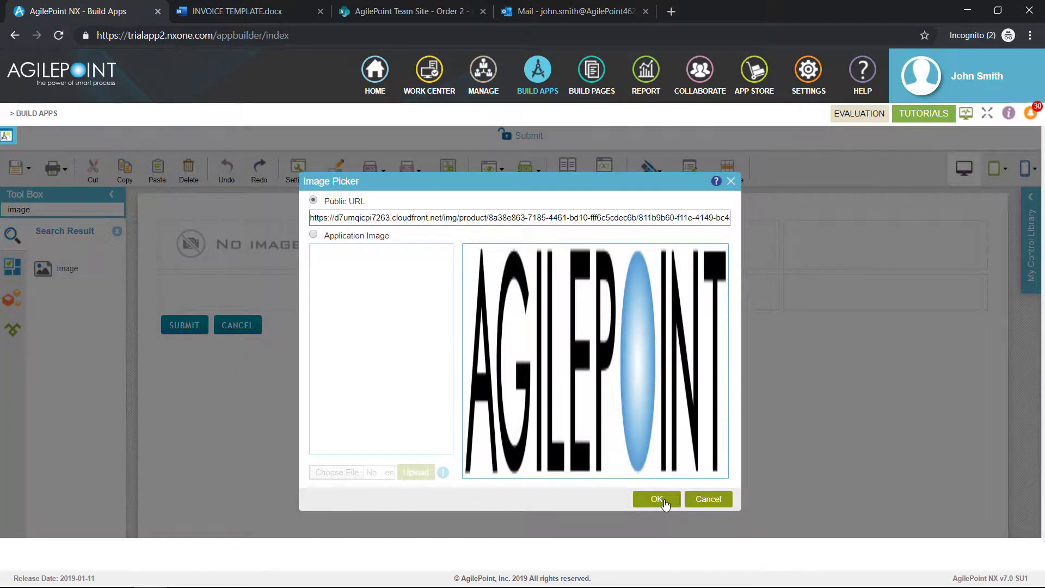
click(656, 499)
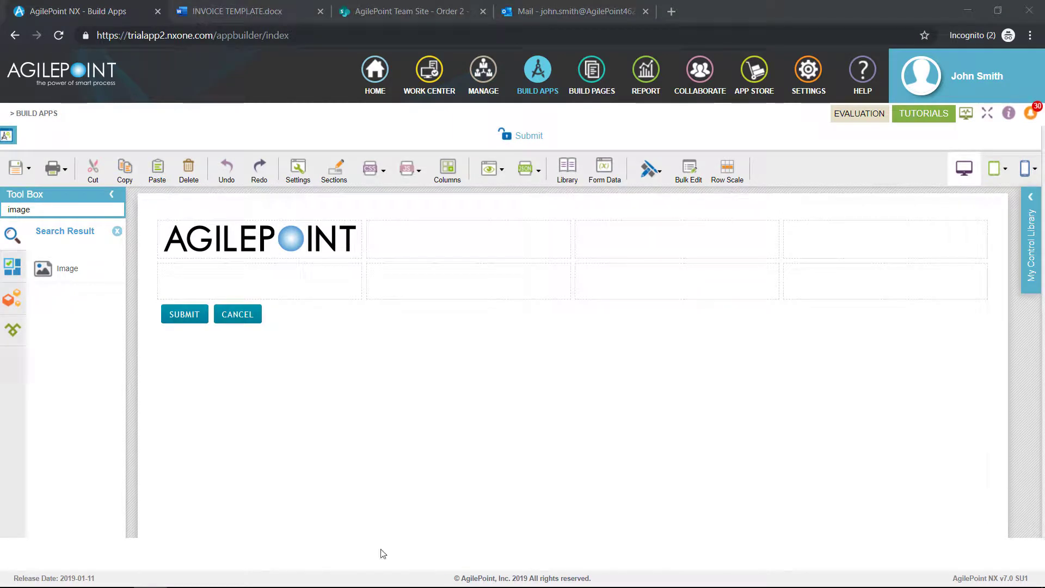
- Add a Text Box labeled "Order Submitted" to the first cell of the second row, below the logo
drag(32, 210, 2, 201)
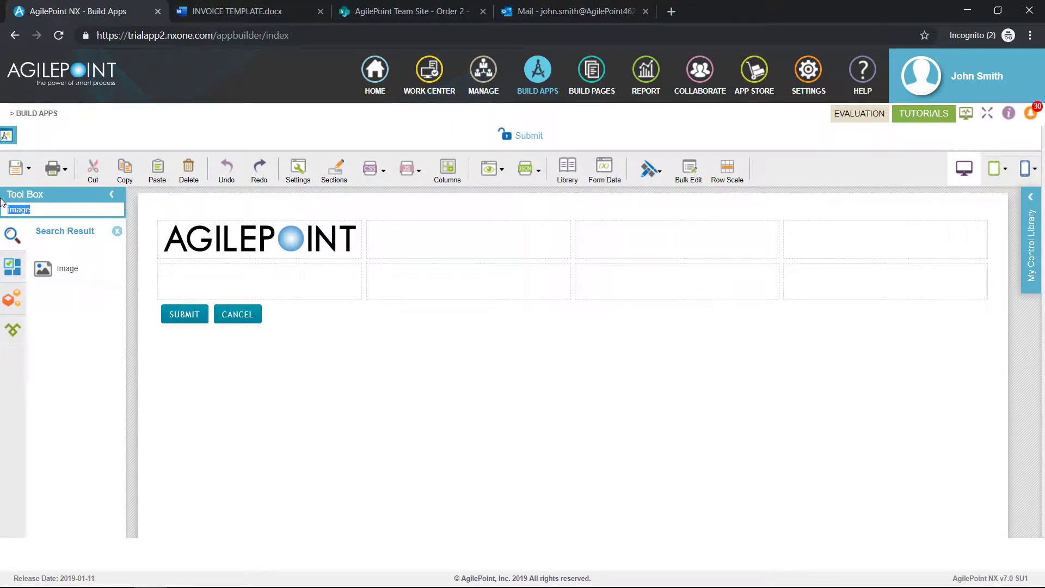
text(text)
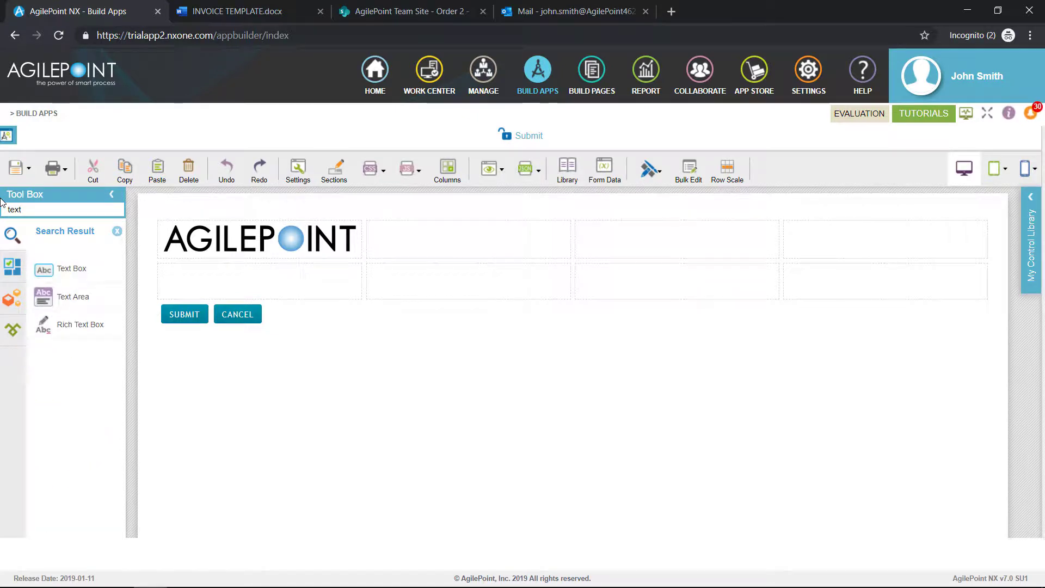
drag(50, 262, 185, 279)
key(ctrl+a)
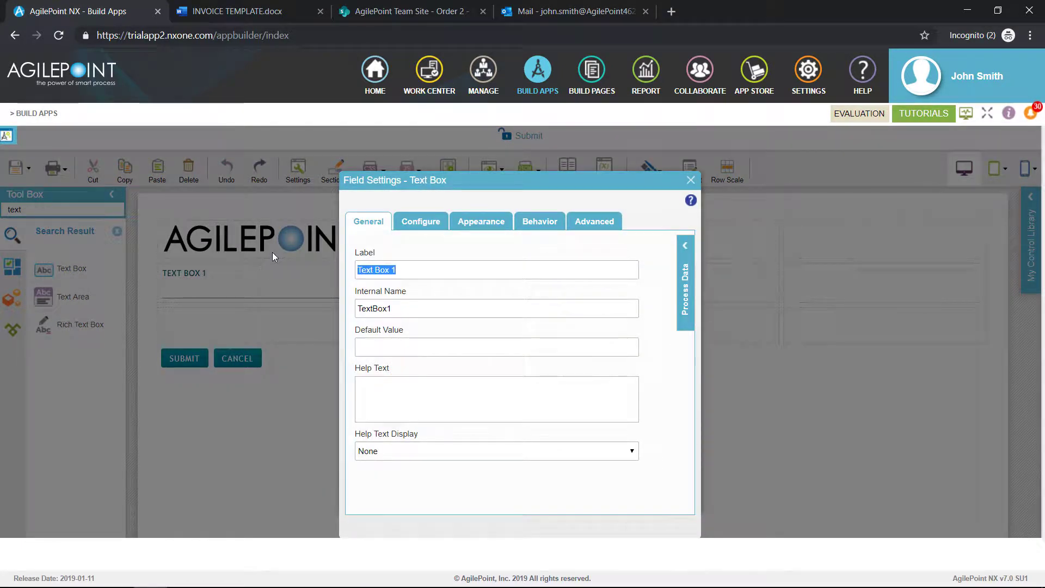
text(Order Sub)
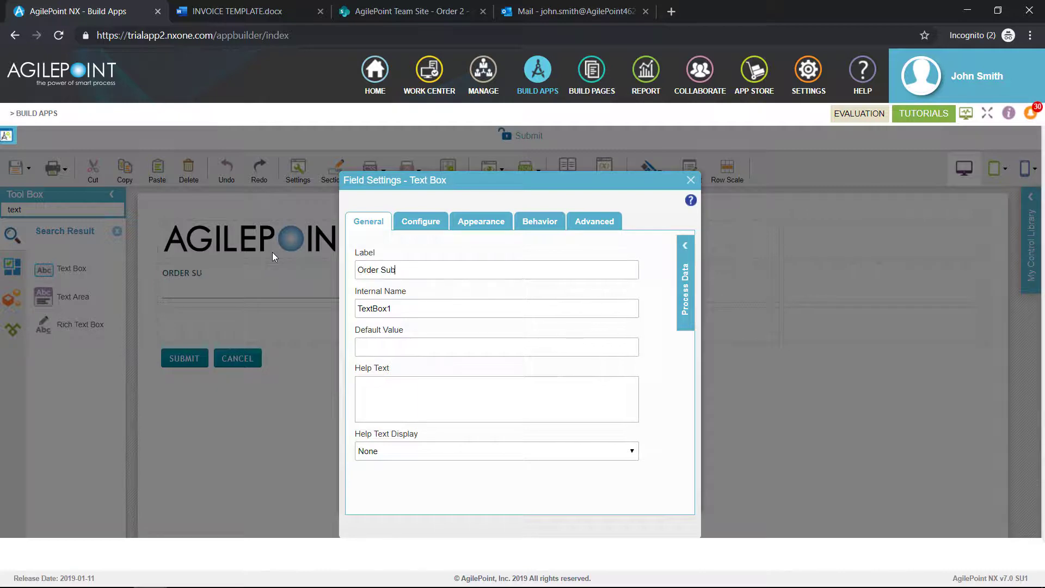
text(mitted)
key(Tab)
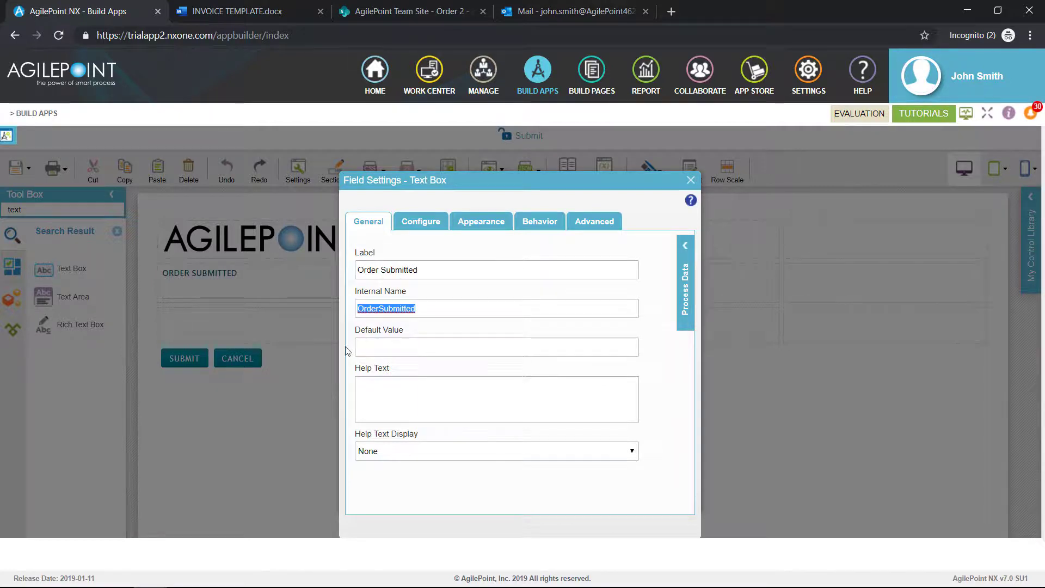
- Set the Order Submitted field's default value to the User FullName system data variable, ${UserFullName}
click(392, 350)
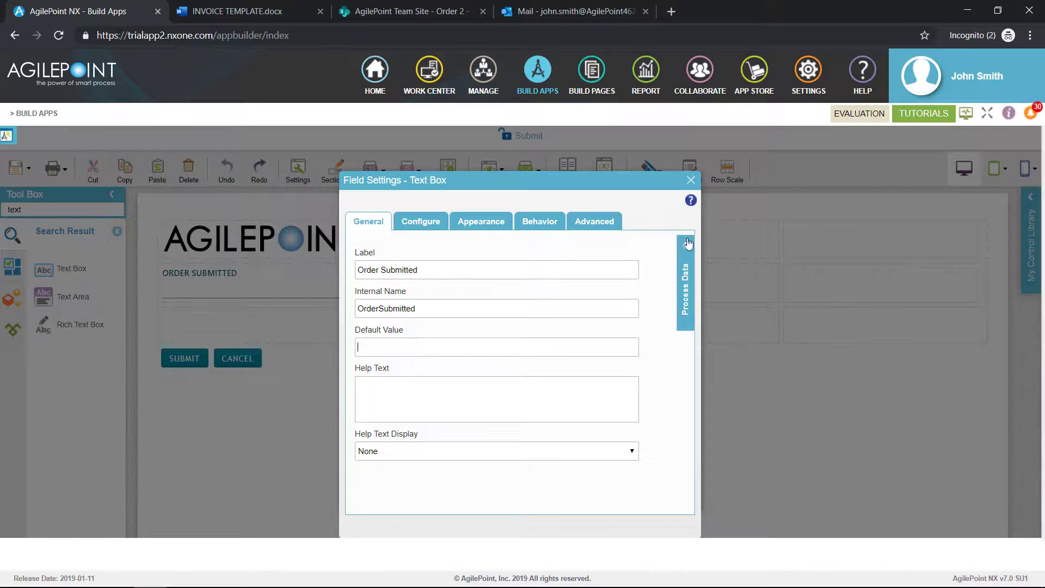
click(687, 291)
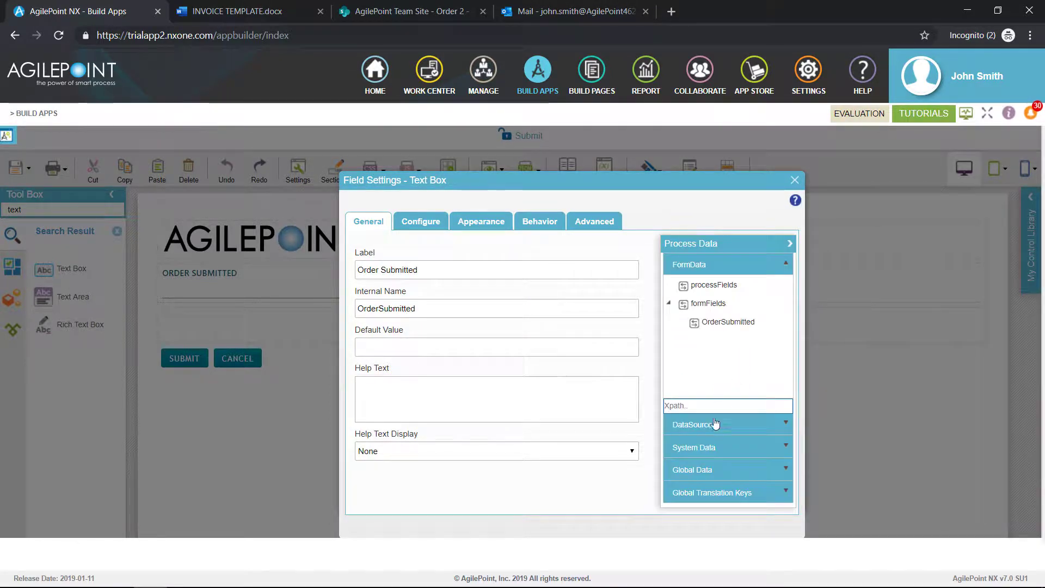
click(724, 453)
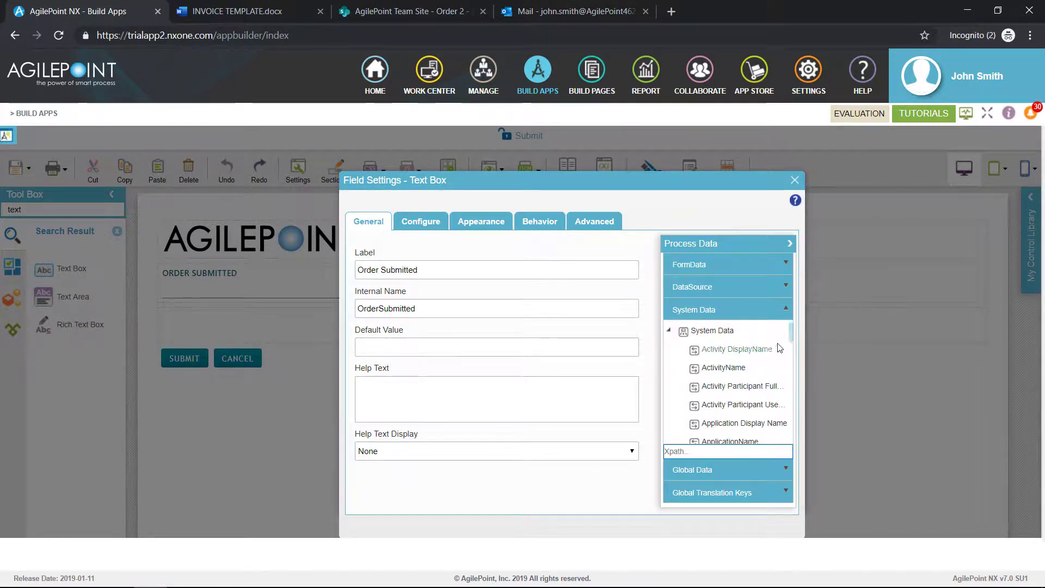
drag(791, 335, 800, 401)
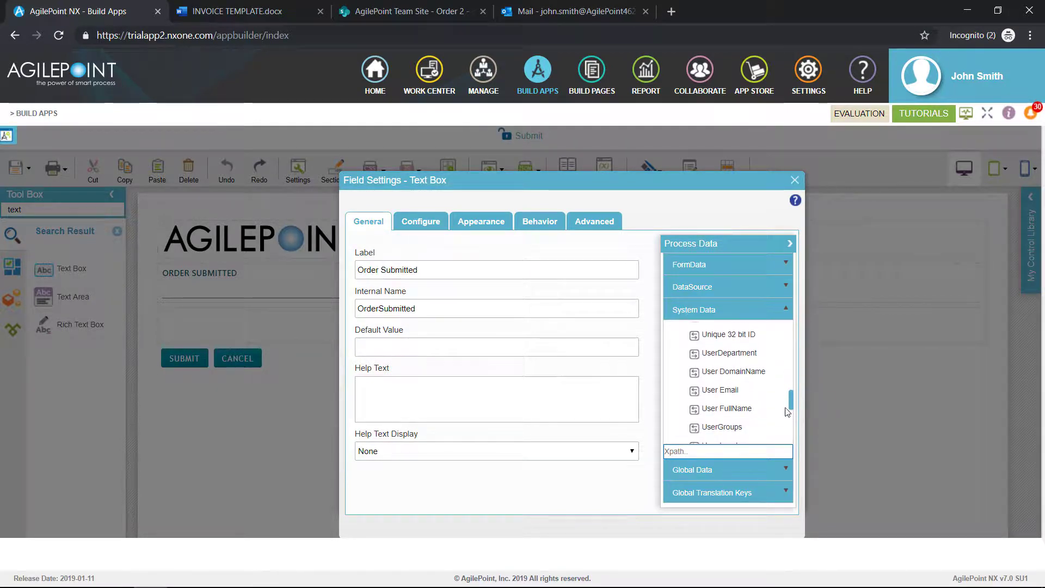
drag(700, 405, 434, 347)
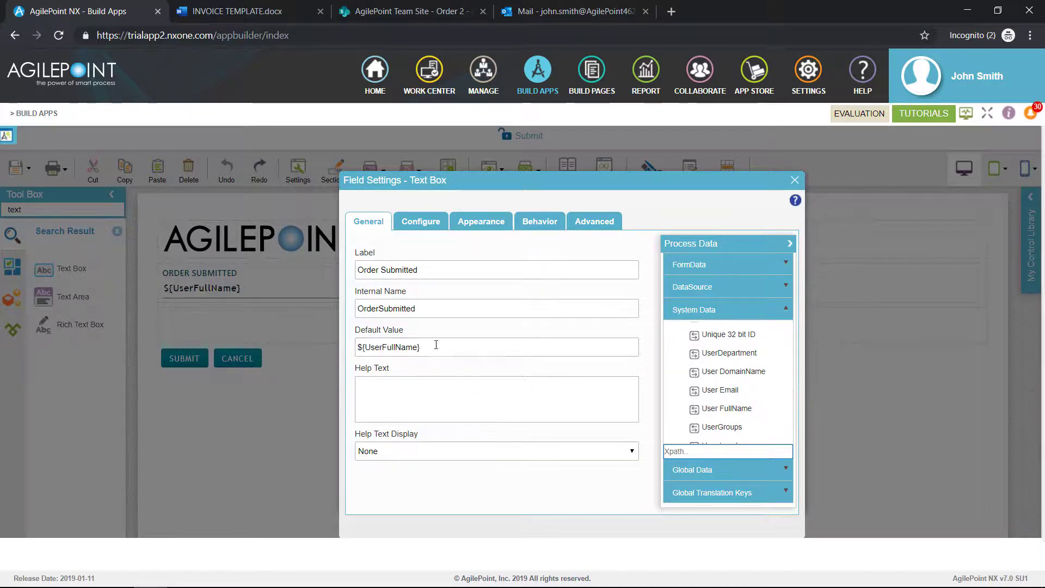
click(795, 180)
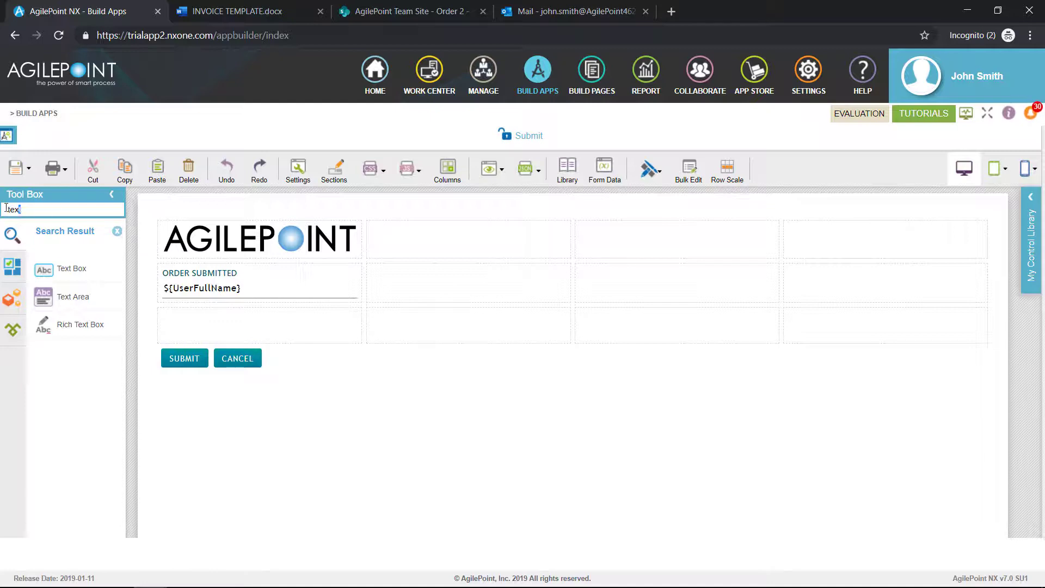
- Add a Date control labeled "Order Date" to the second row's second column, beside Order Submitted
text(date)
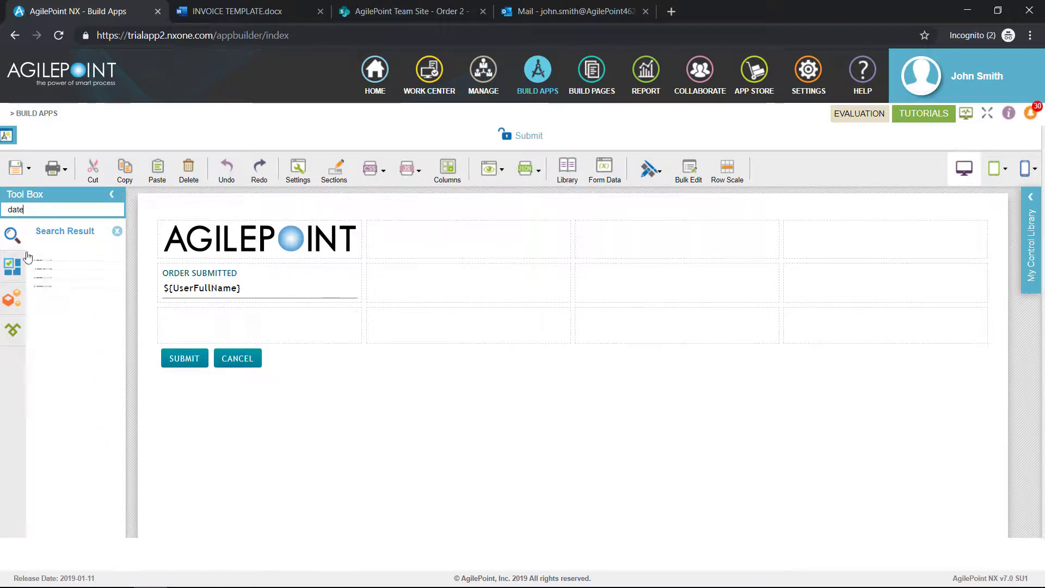
drag(64, 269, 375, 282)
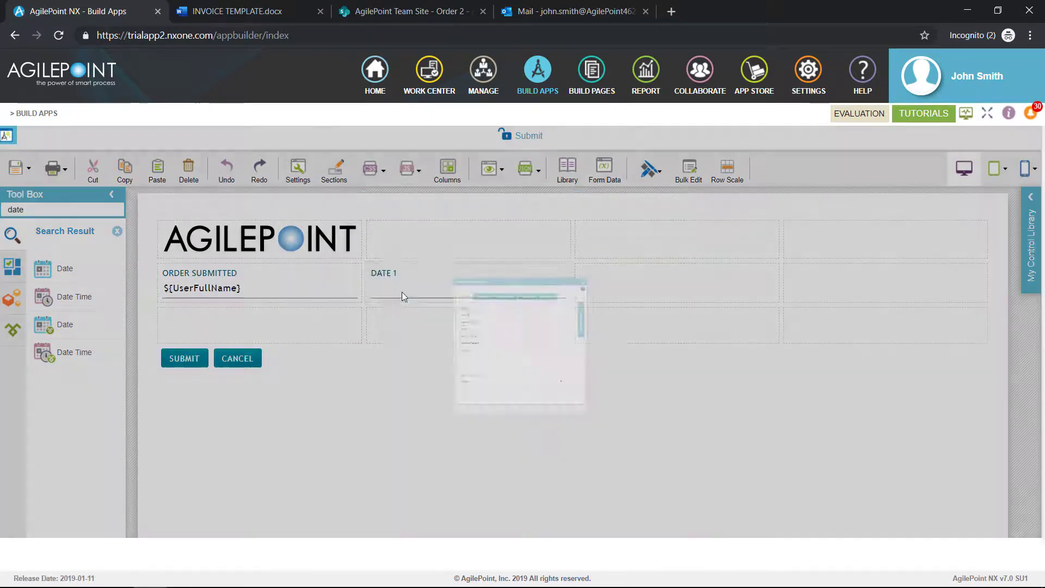
key(ctrl+a)
text(Order DA)
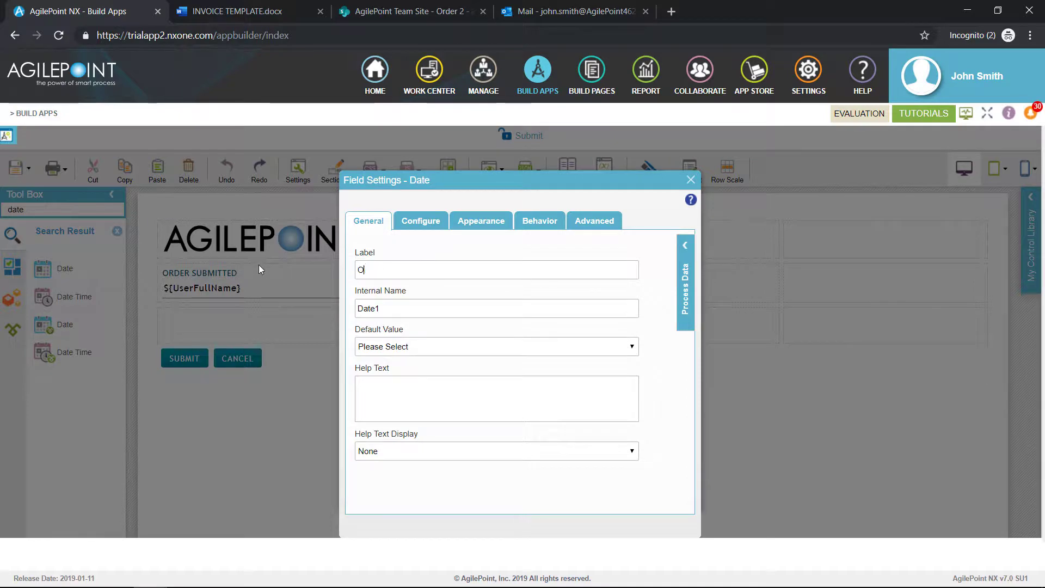
key(BackSpace)
key(BackSpace)
key(BackSpace)
text(ate)
key(Tab)
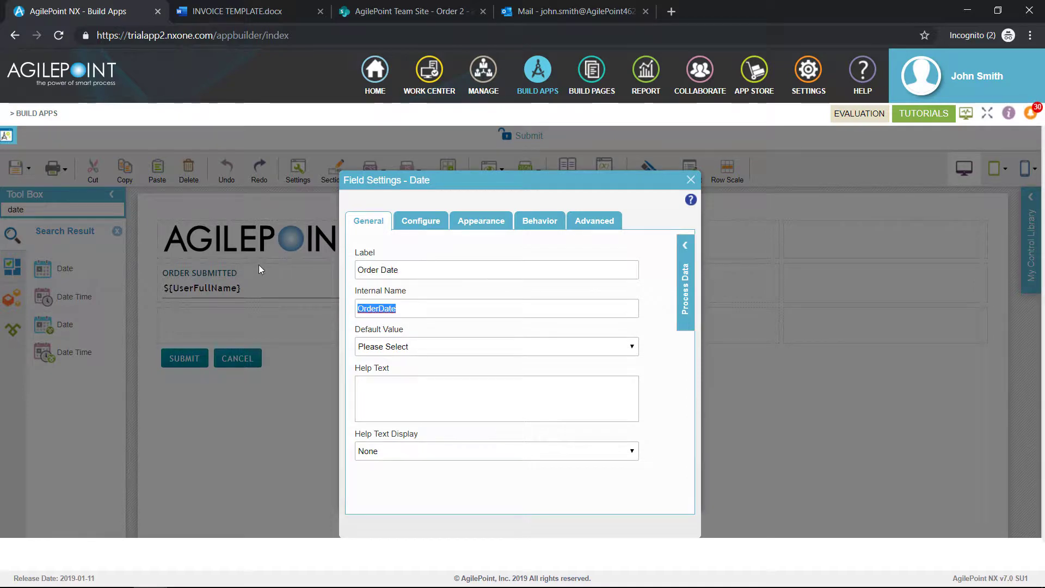
- Set the Order Date field's default value to Current Date and close its settings
click(384, 348)
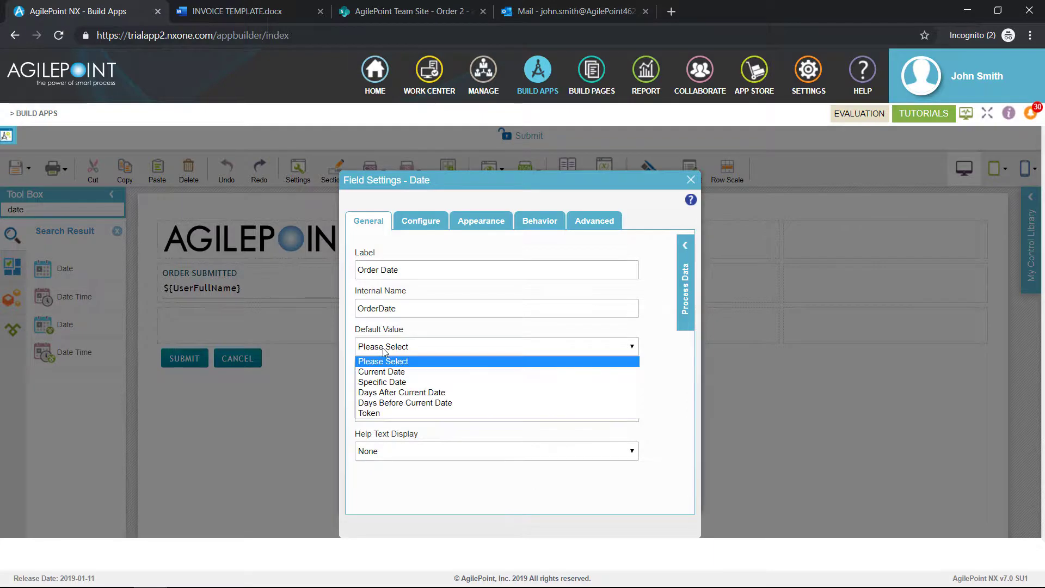
click(409, 375)
click(691, 180)
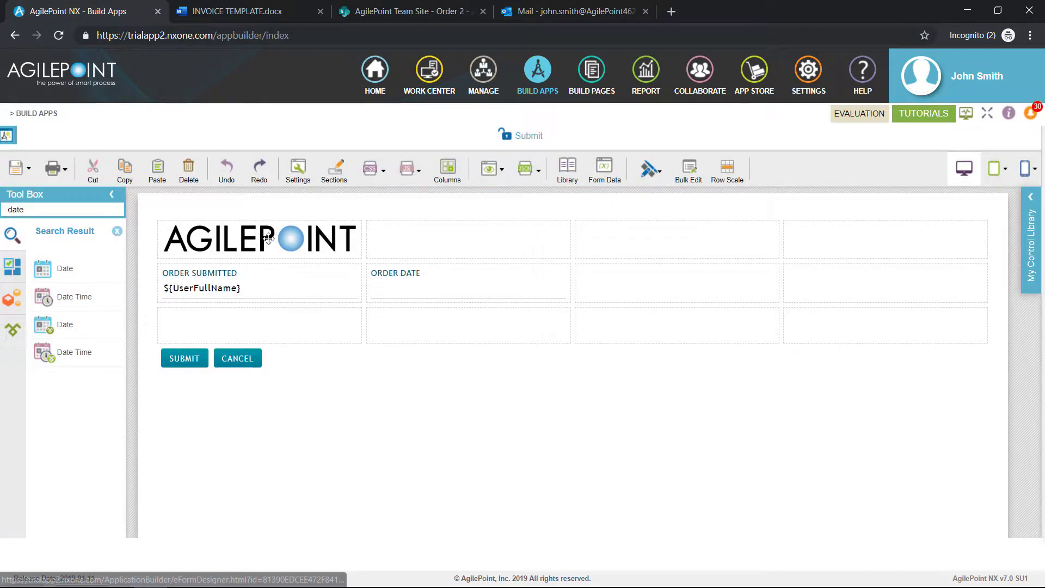
- Add a Sequence Number control labeled "Order Number" to the second row's last column, with prefix "Order" and Always Generate New Number enabled
double_click(37, 208)
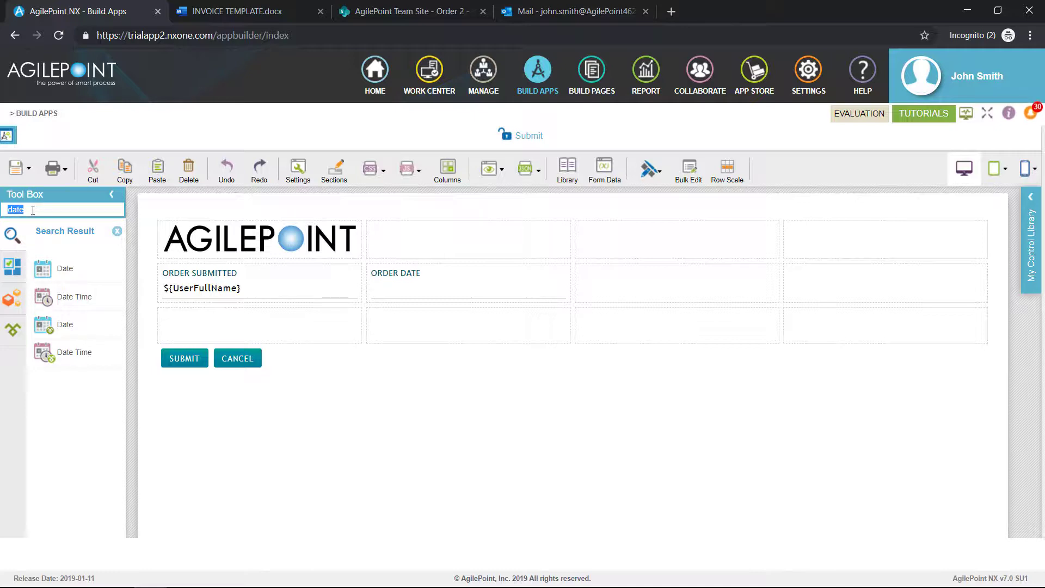
text(sequence)
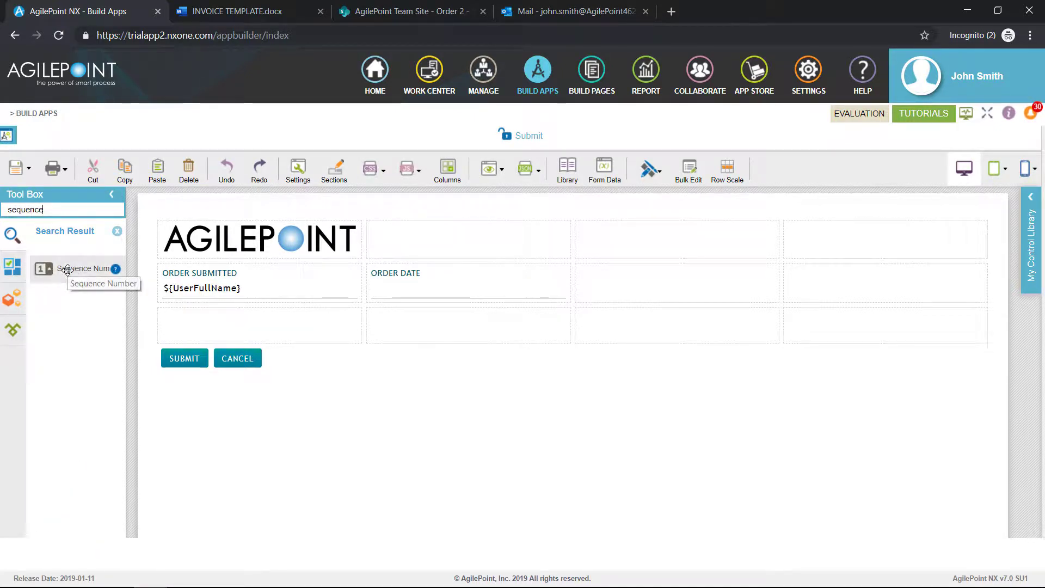
drag(69, 269, 808, 270)
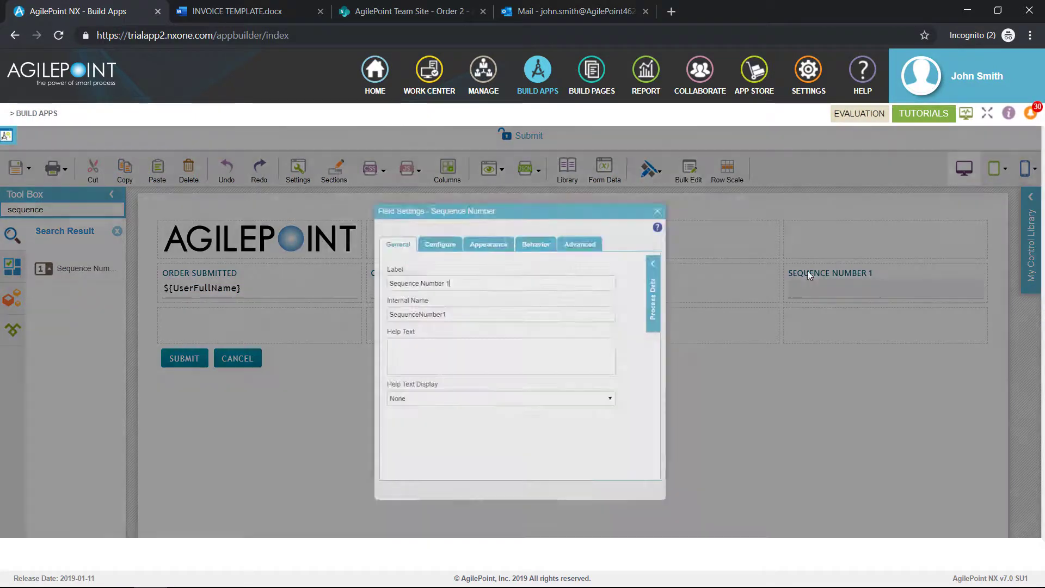
text(Or)
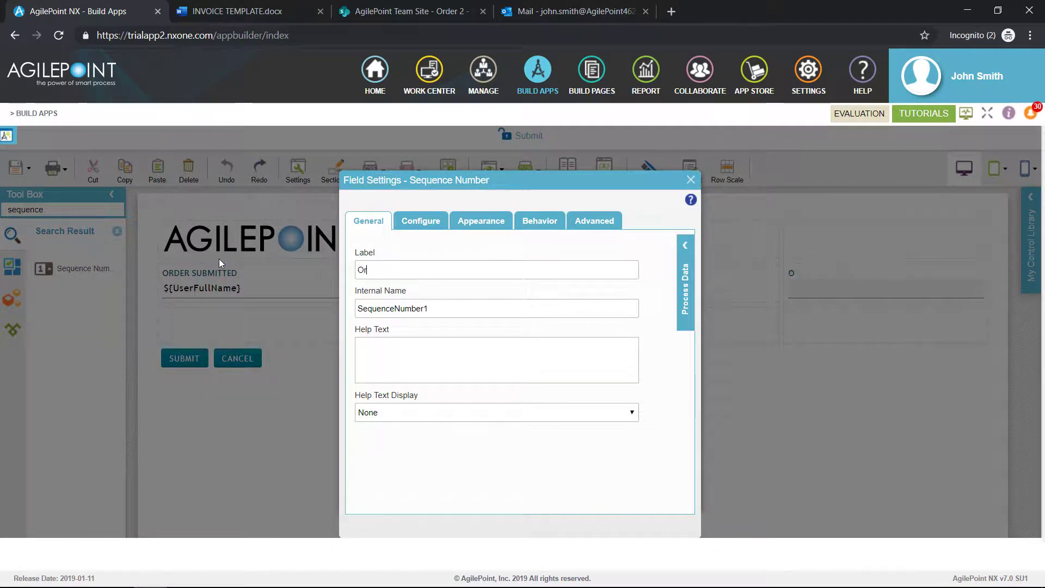
text(der Number)
key(Tab)
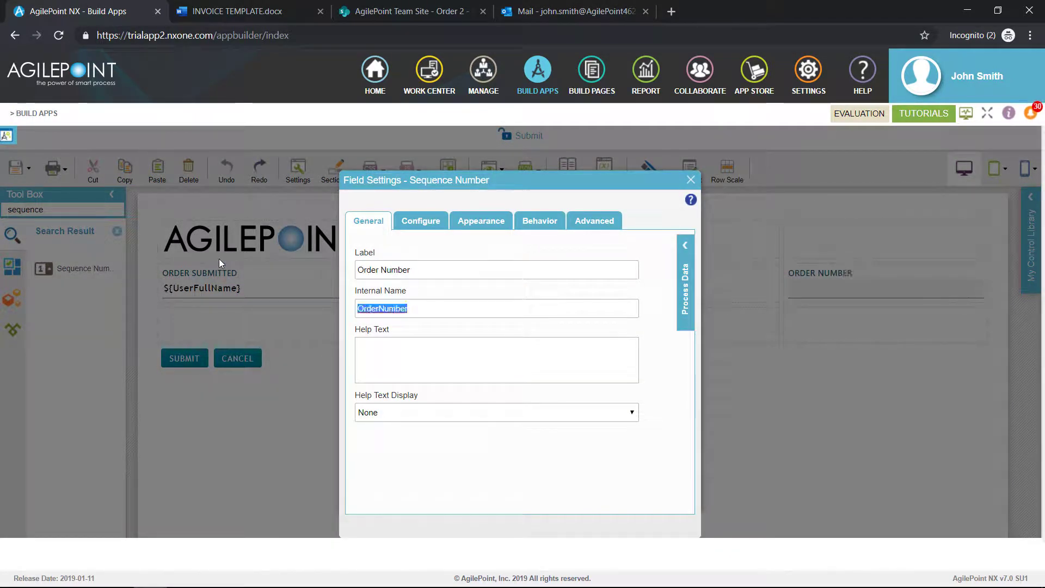
click(406, 224)
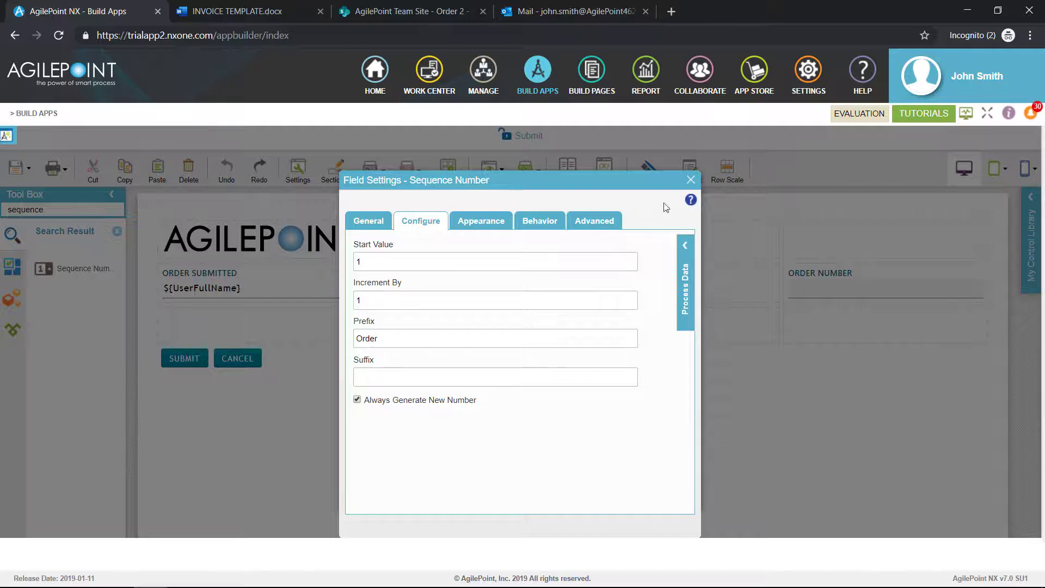
click(689, 182)
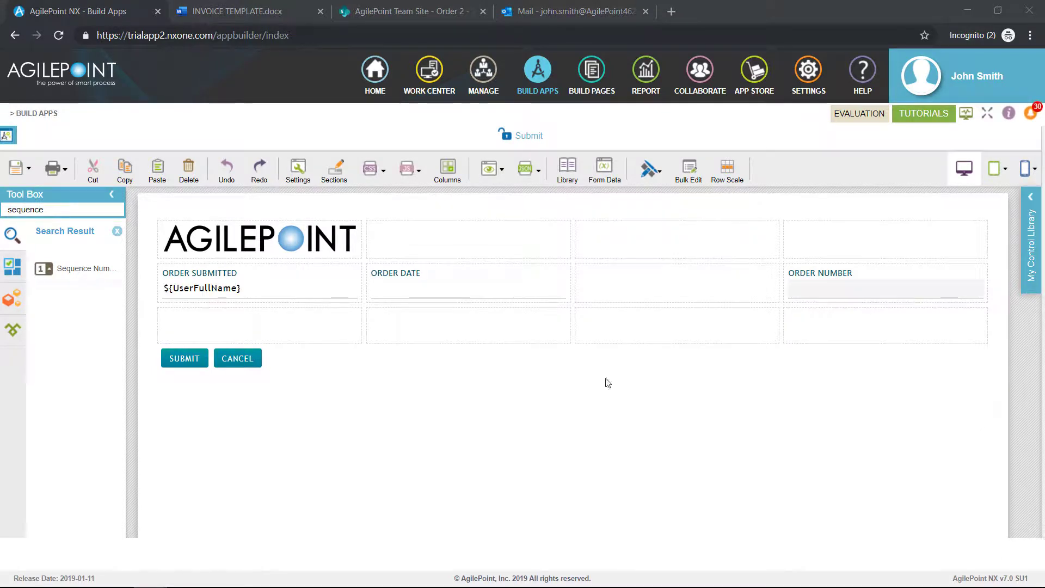
- Add a Raw HTML control to the first cell of the third row, below Order Submitted
double_click(48, 210)
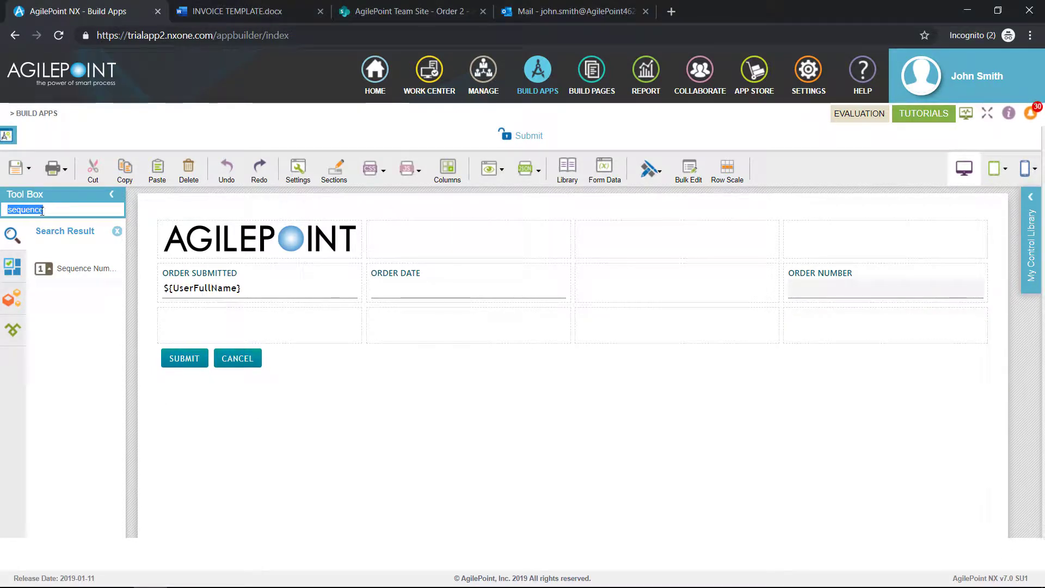
text(raw)
drag(65, 296, 172, 327)
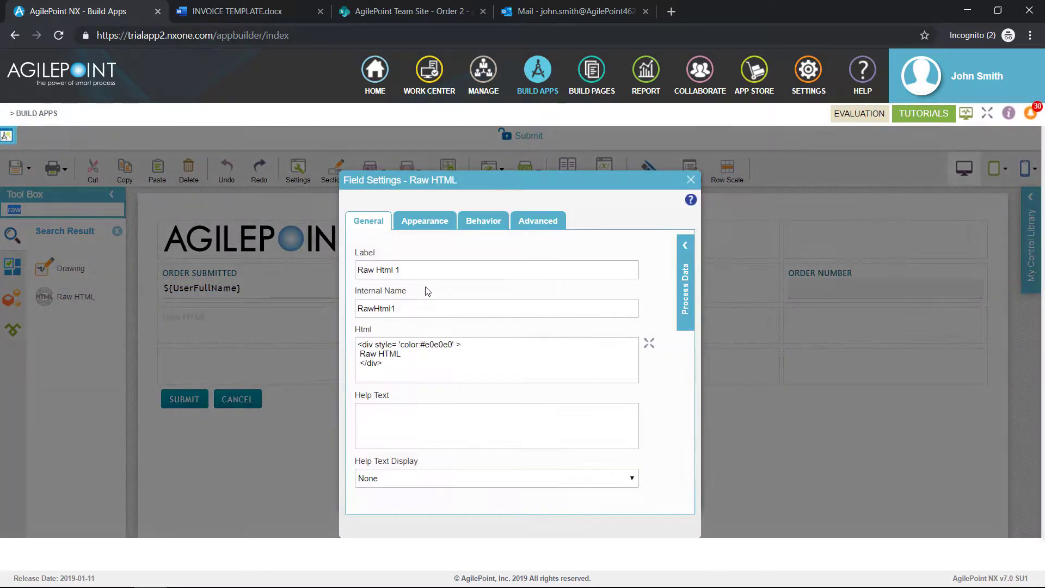
- Set the Raw HTML to an italic h2 heading "Customer Information" with class "RawDesign" and stretch the control across all four columns
drag(427, 368, 344, 326)
text(<h2 class="RawDesign"><i>TEXT</i></h2>)
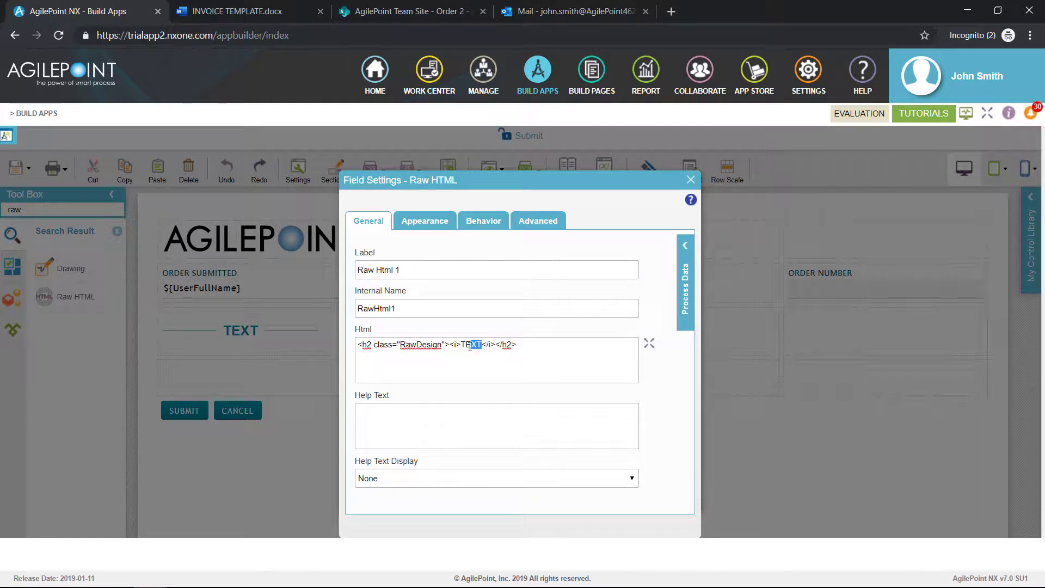
text(Customer I)
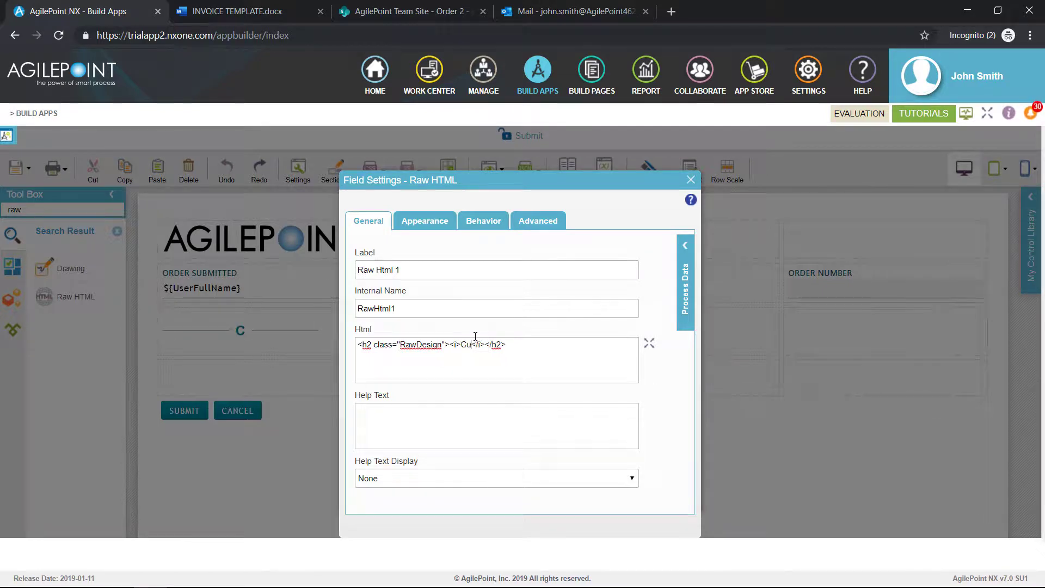
text(nformation)
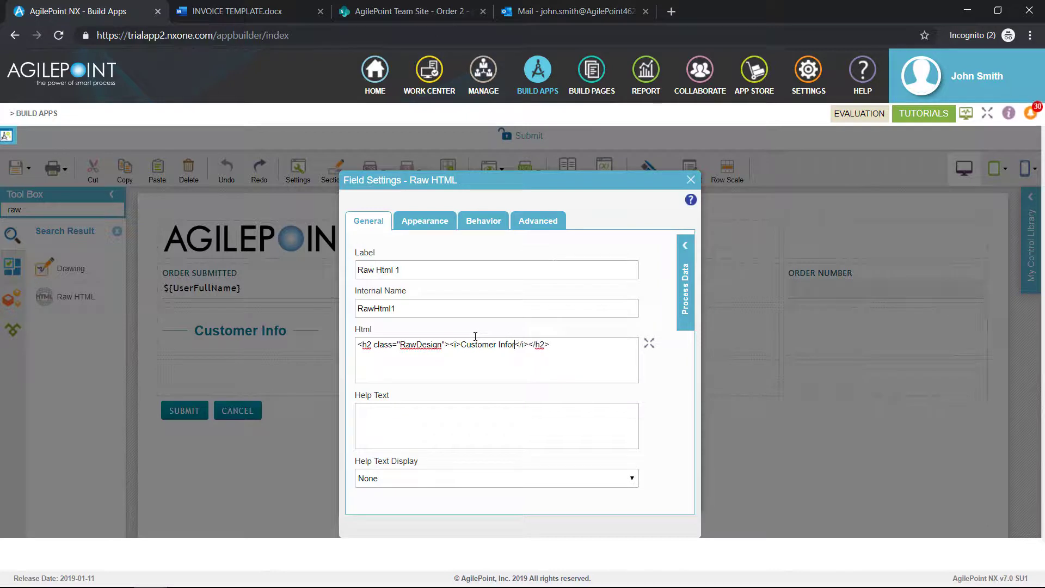
click(691, 180)
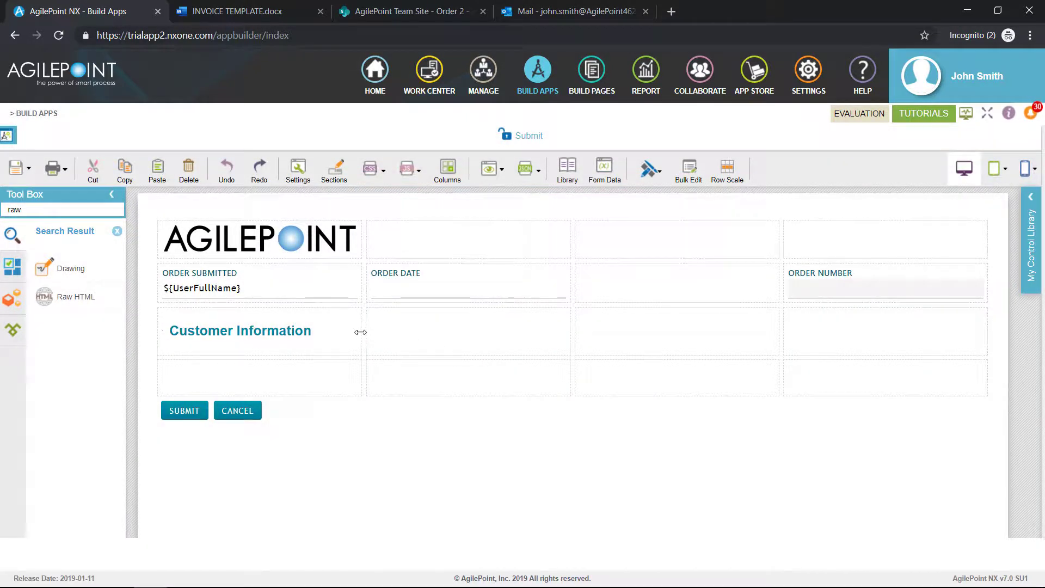
drag(361, 332, 951, 322)
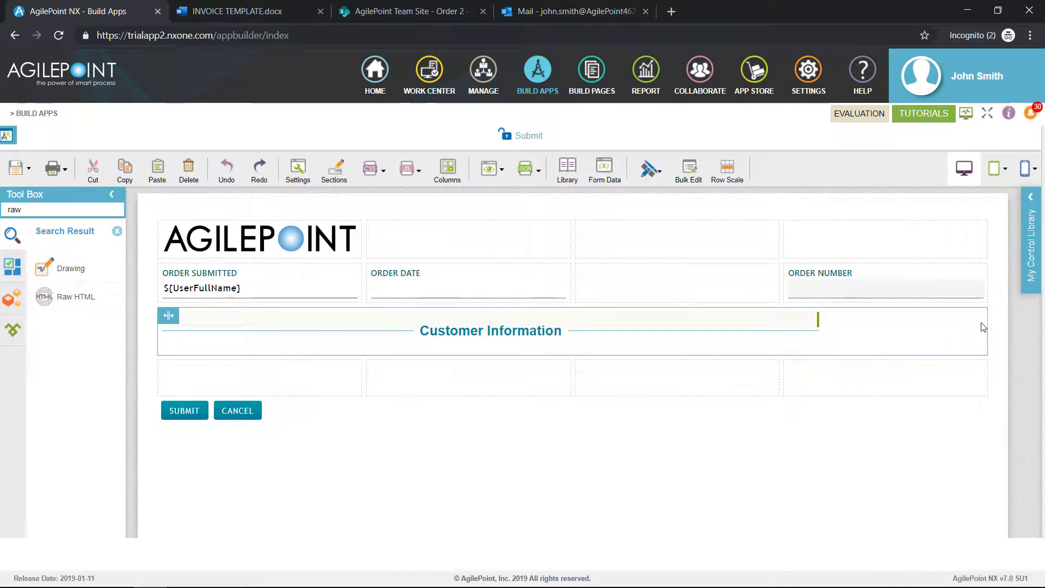
drag(818, 318, 985, 319)
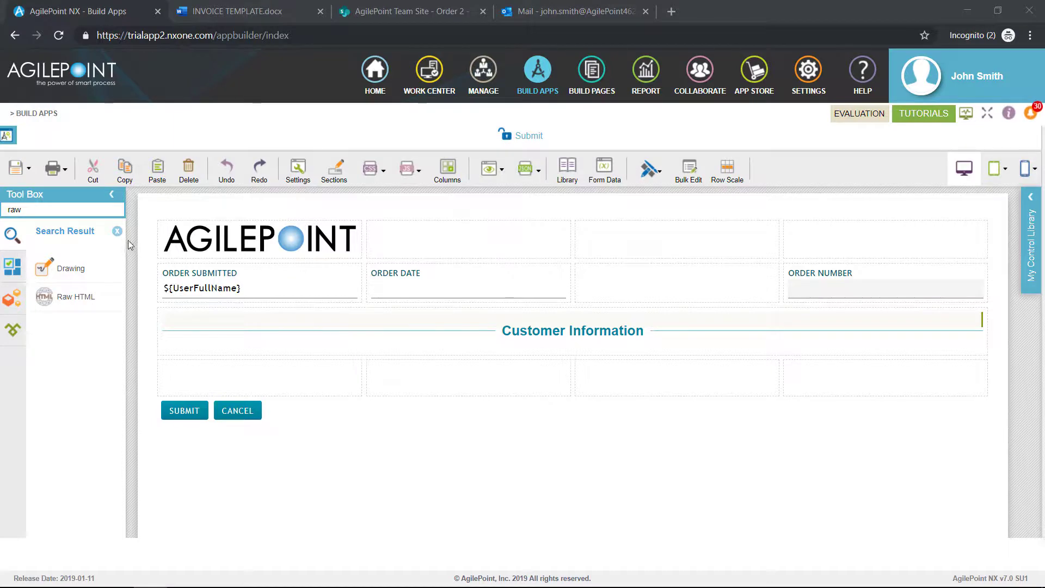
- Add a Drop-Down List control labeled "Customer Name" to the first cell of the row below the Customer Information heading
double_click(72, 210)
text(drop)
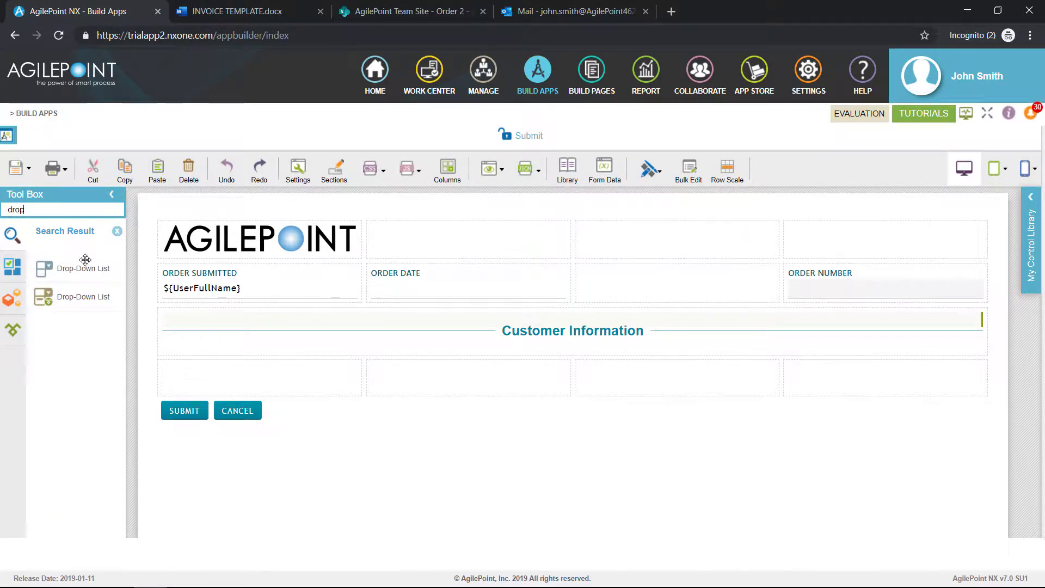
drag(81, 268, 178, 374)
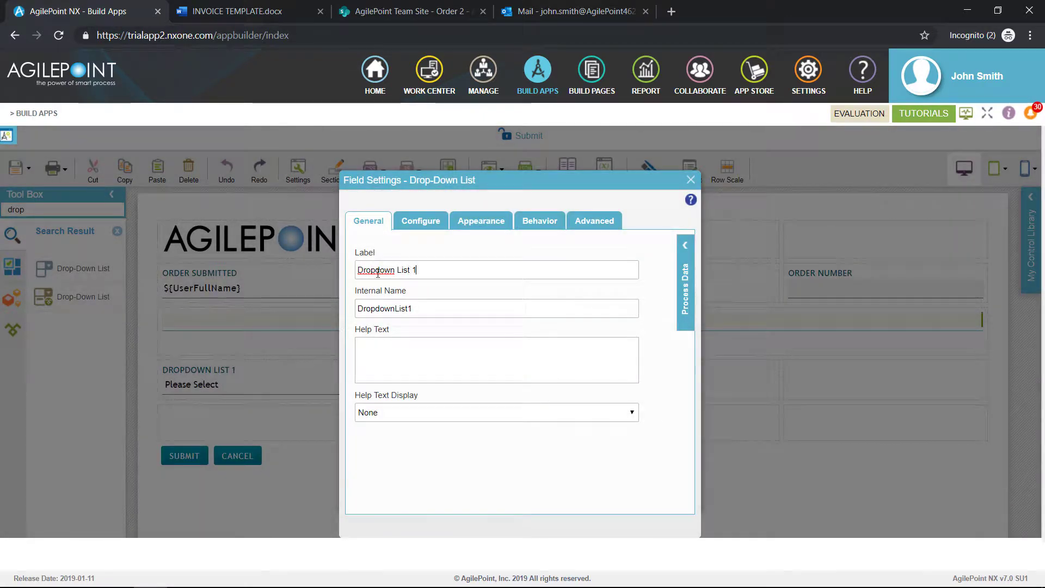
triple_click(378, 273)
text(Cus)
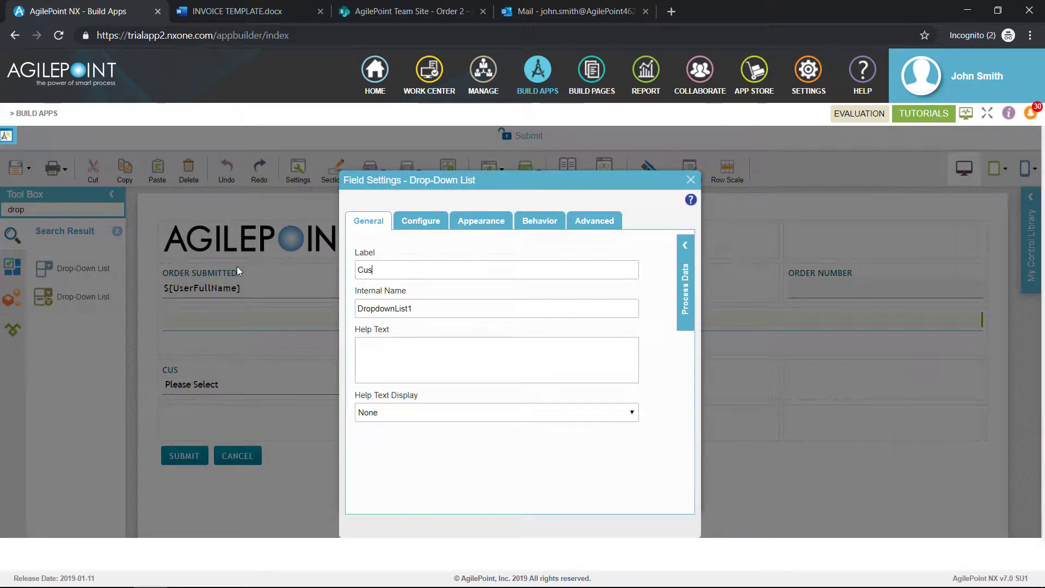
text(tomer Name)
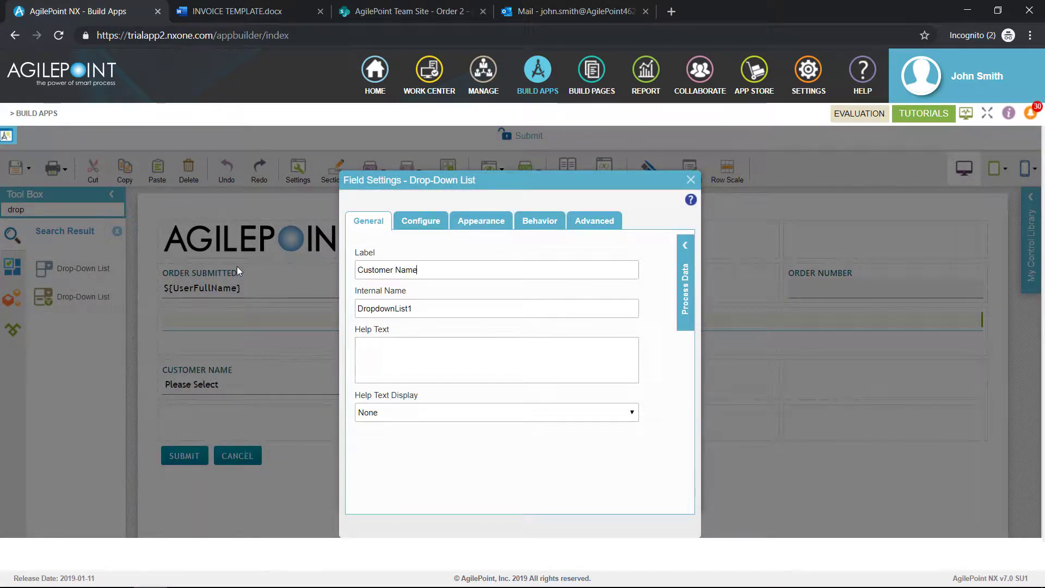
key(Tab)
- Set the Customer Name list type to Lookup List and start a new lookup source of type Salesforce Lookup
click(420, 227)
click(423, 322)
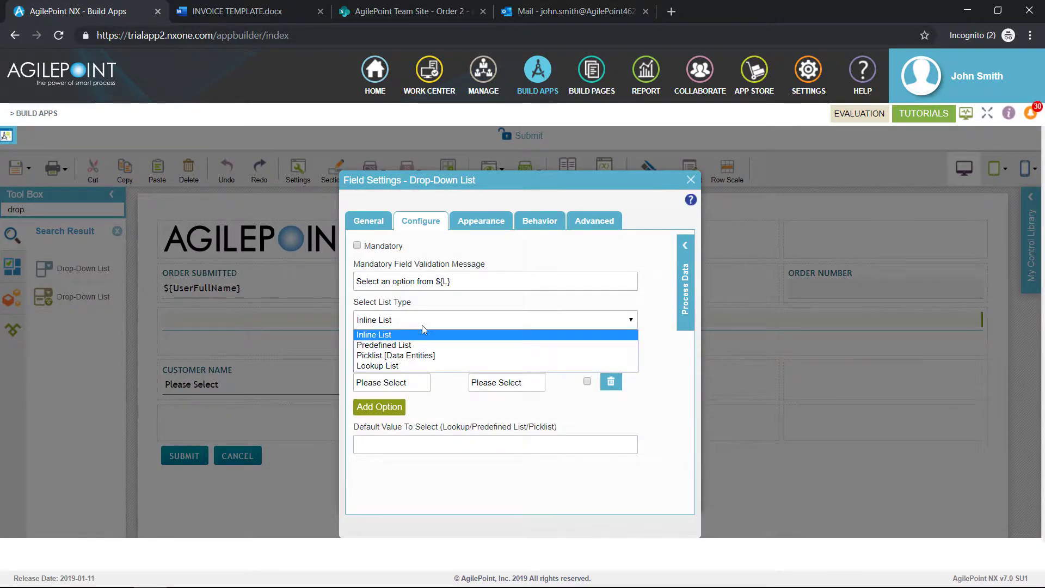
click(415, 363)
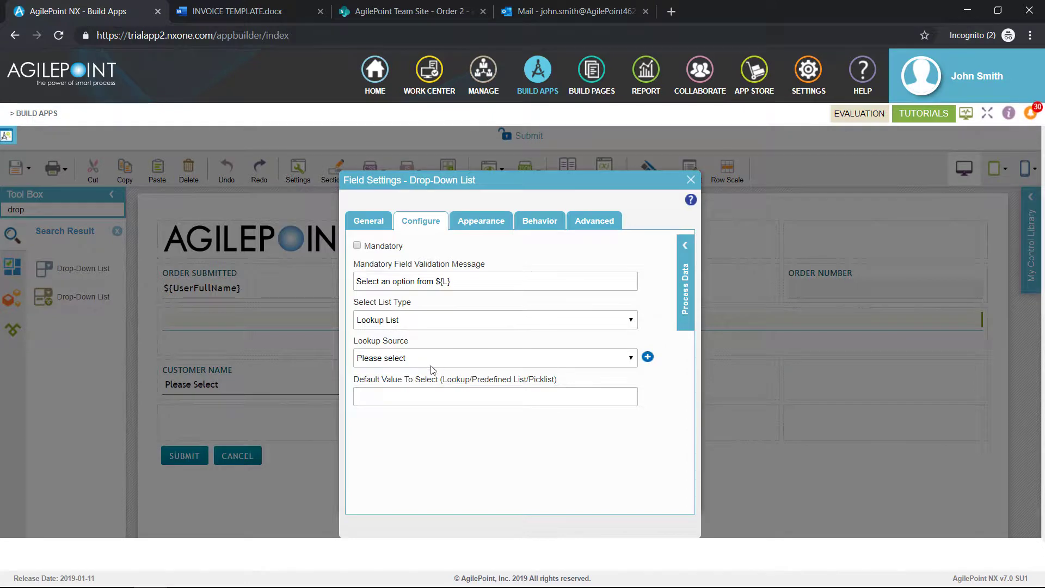
click(647, 357)
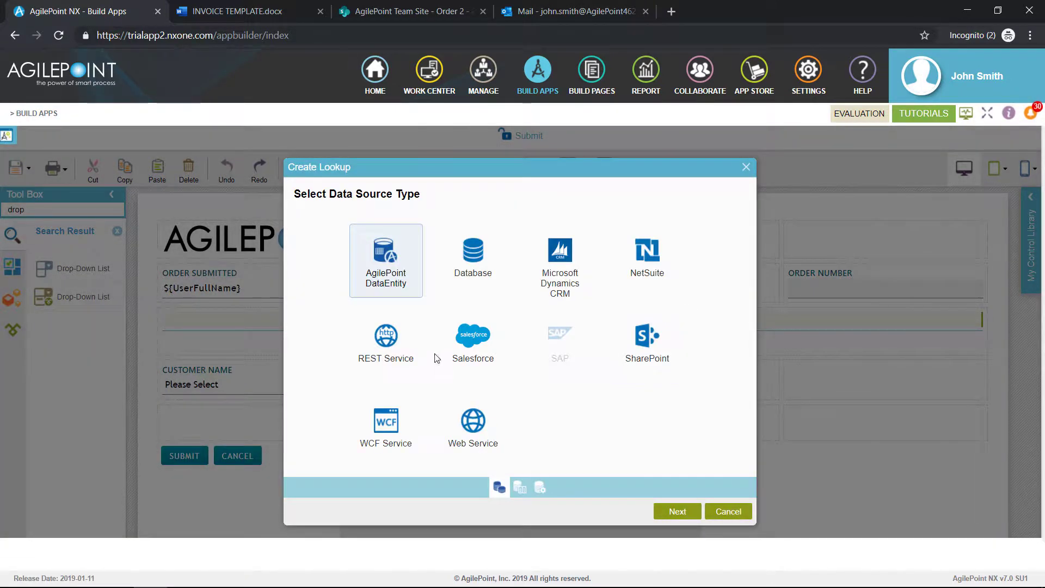
click(475, 337)
click(669, 512)
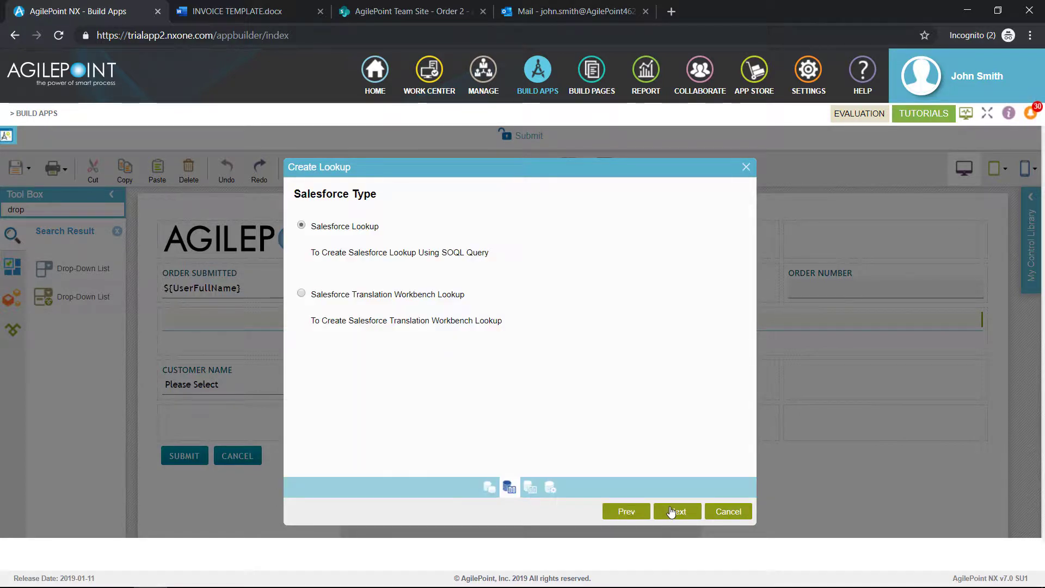
click(676, 512)
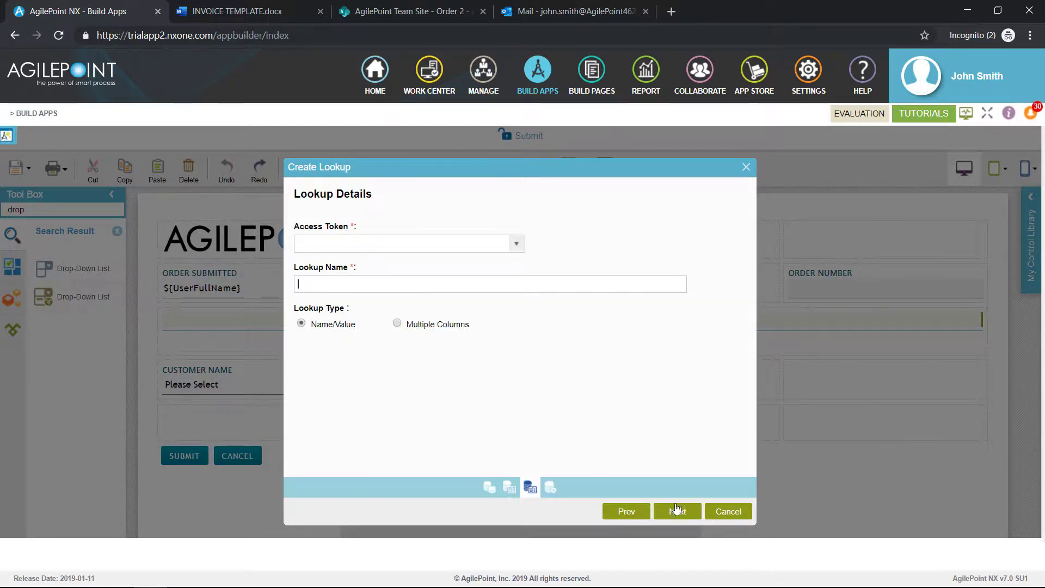
- Fill in the lookup details with access token "LucasSFDC (Global)" and lookup name "CustomerName", keeping the Name/Value type
click(515, 246)
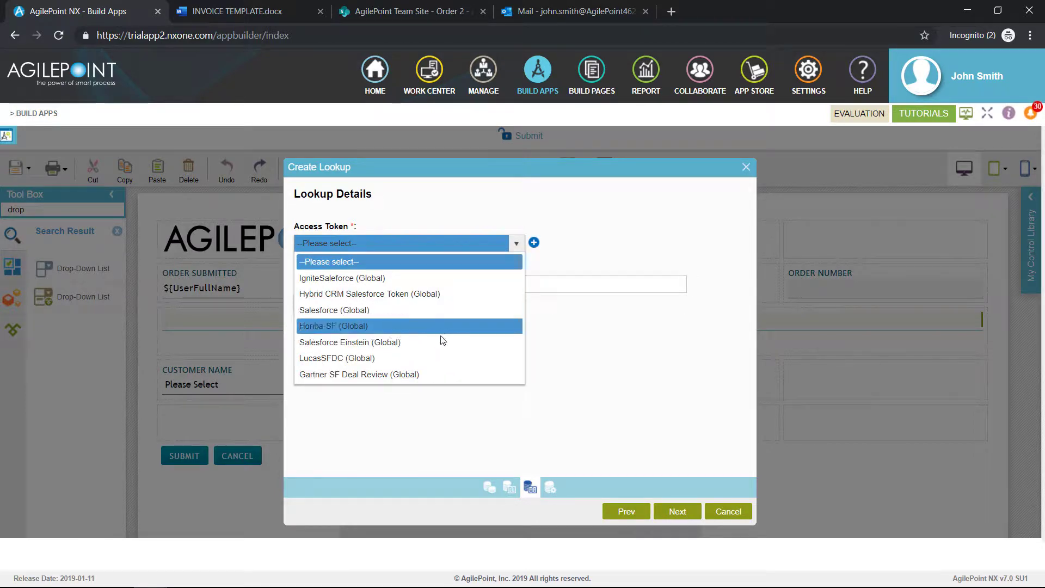
click(422, 358)
click(399, 283)
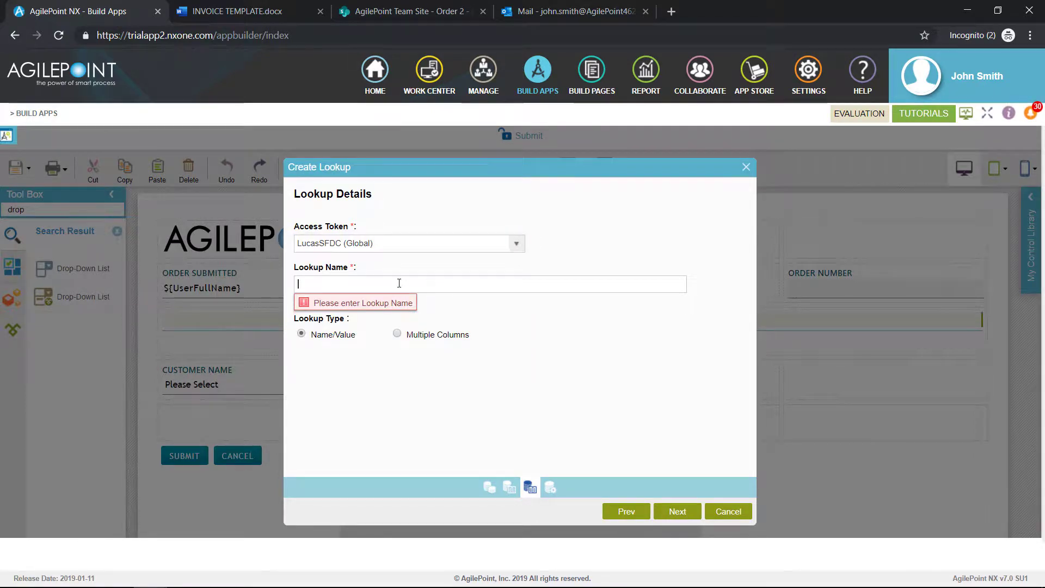
text(CustomerName)
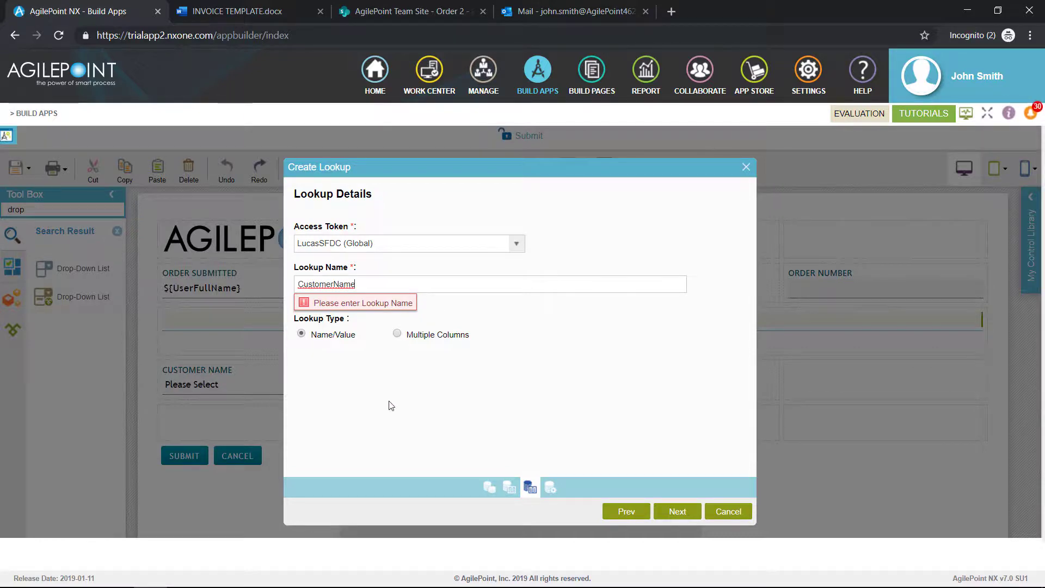
click(378, 389)
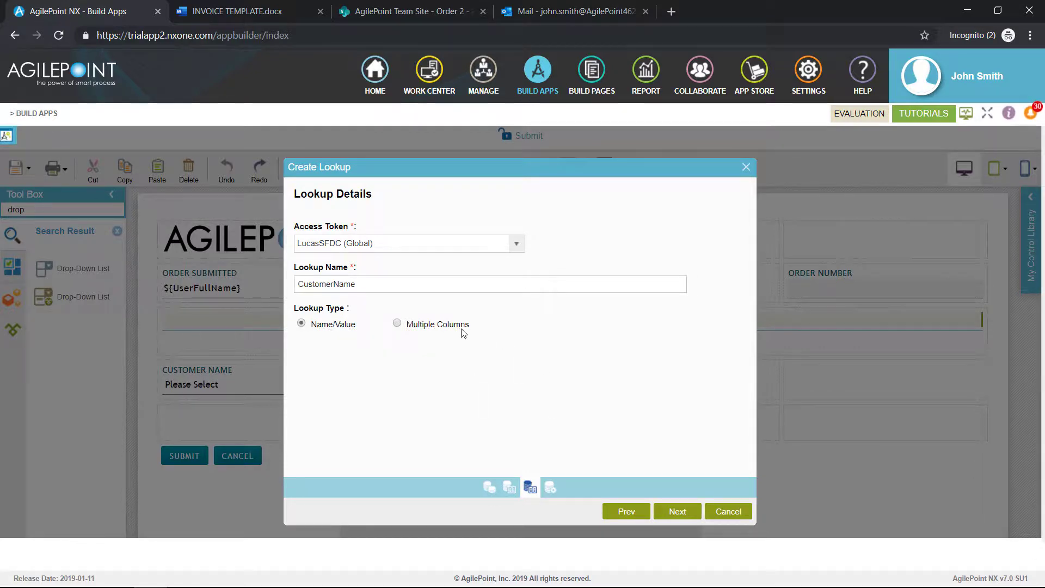
click(670, 514)
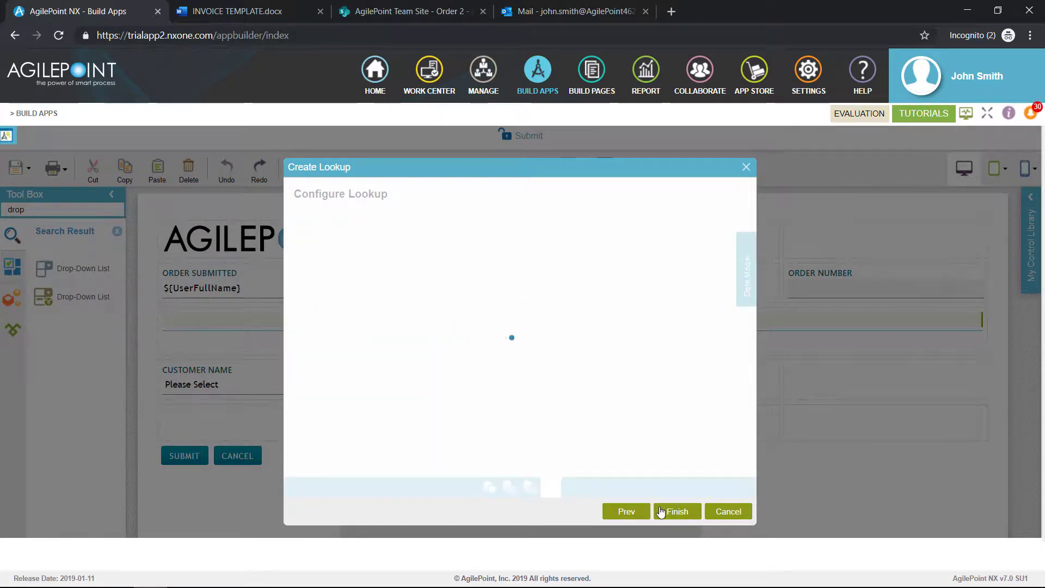
- Configure the lookup on the Lead entity with Name as name field and Id as value, then finish it and close the field settings
click(489, 269)
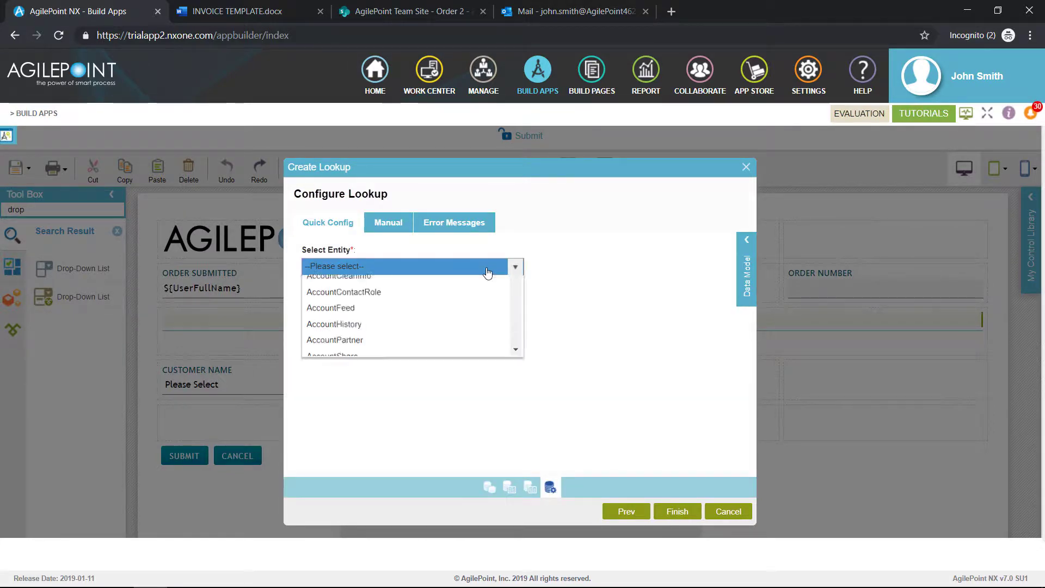
key(l)
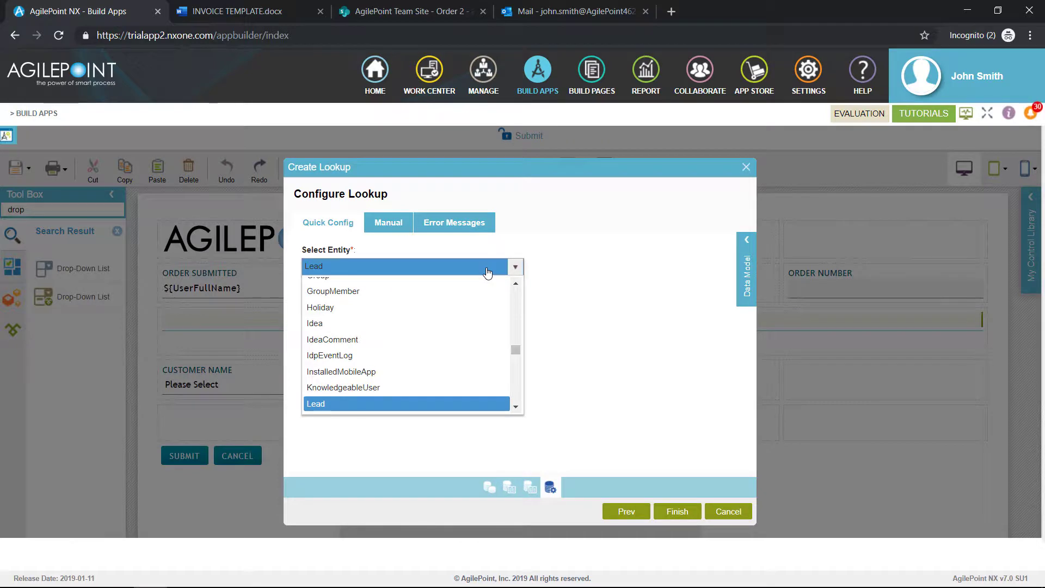
click(417, 403)
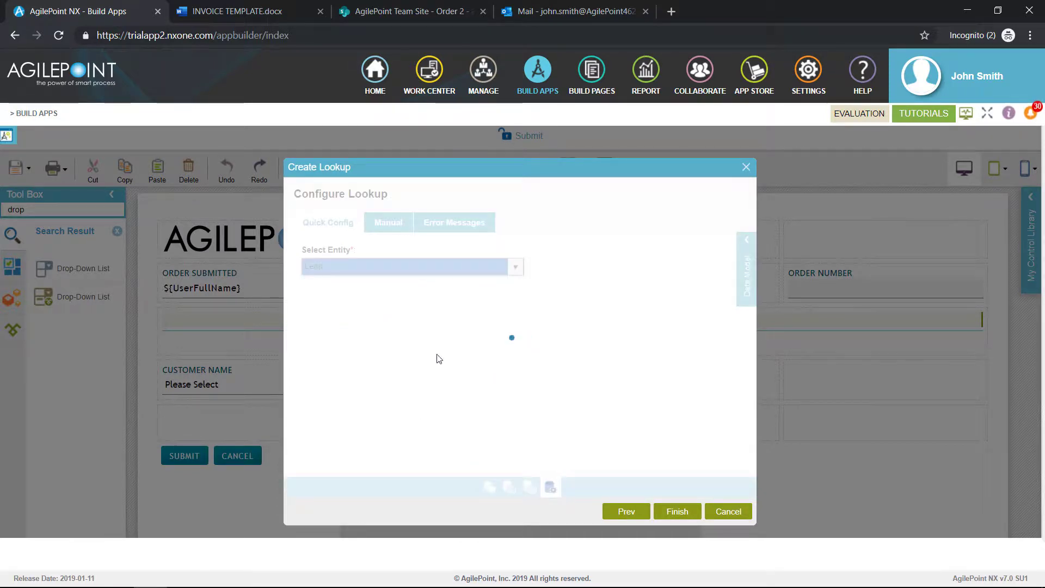
click(518, 308)
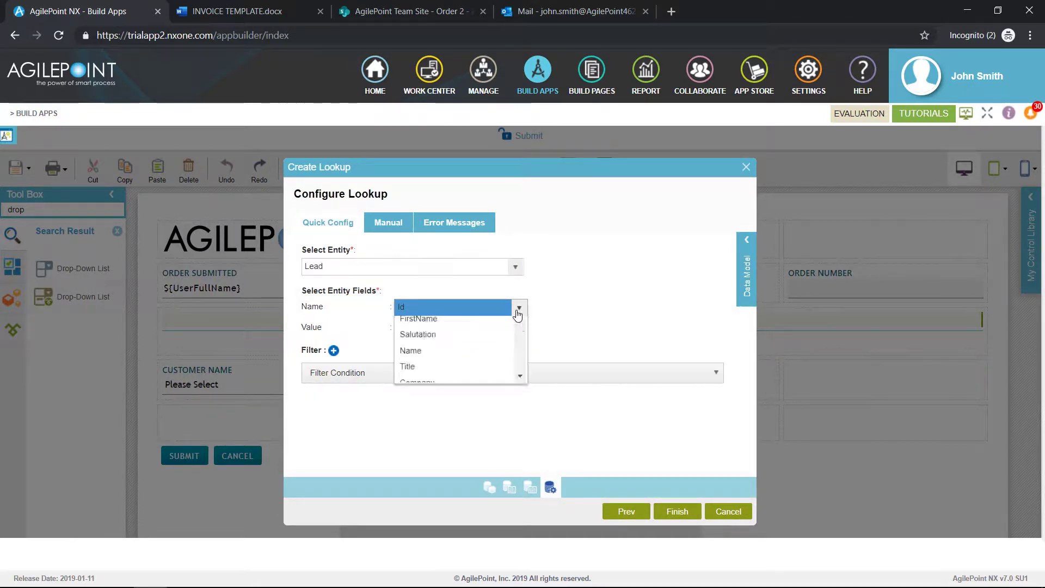
click(469, 423)
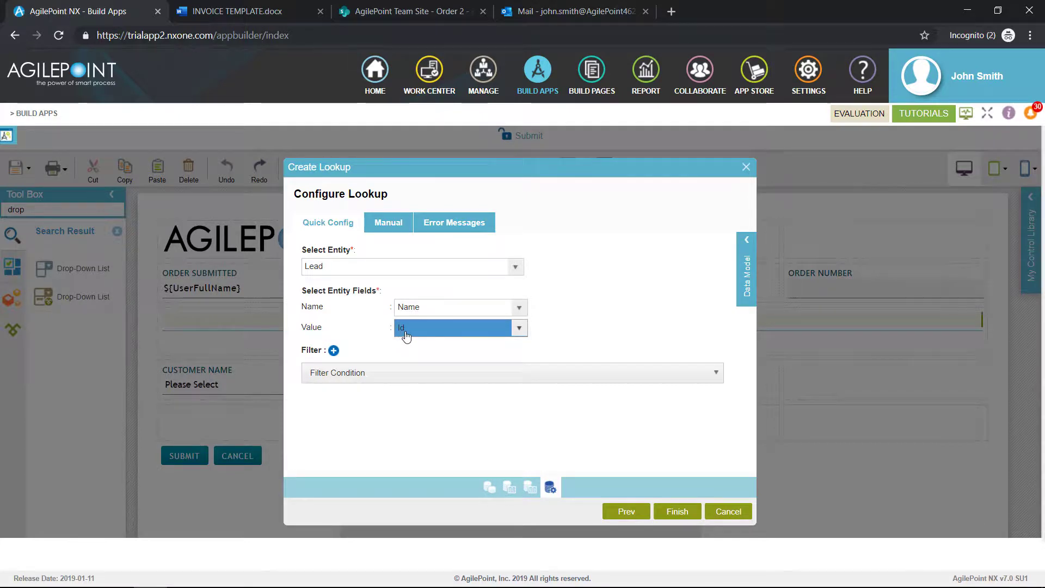
click(677, 511)
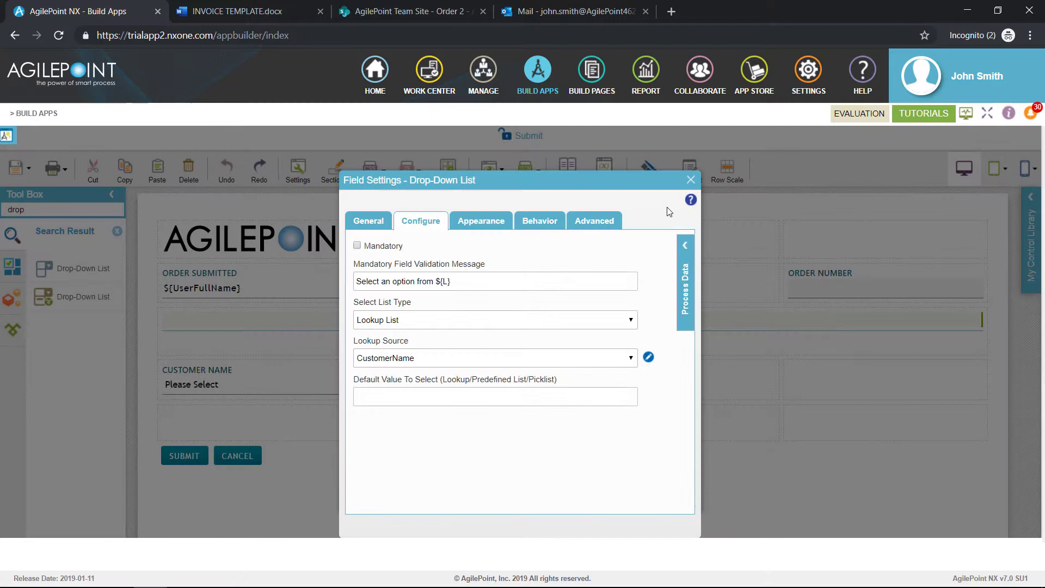
click(690, 180)
- Add an E-mail control labeled "Email" with a matching internal name to the first cell of the row below Customer Name
mouse_move(238, 391)
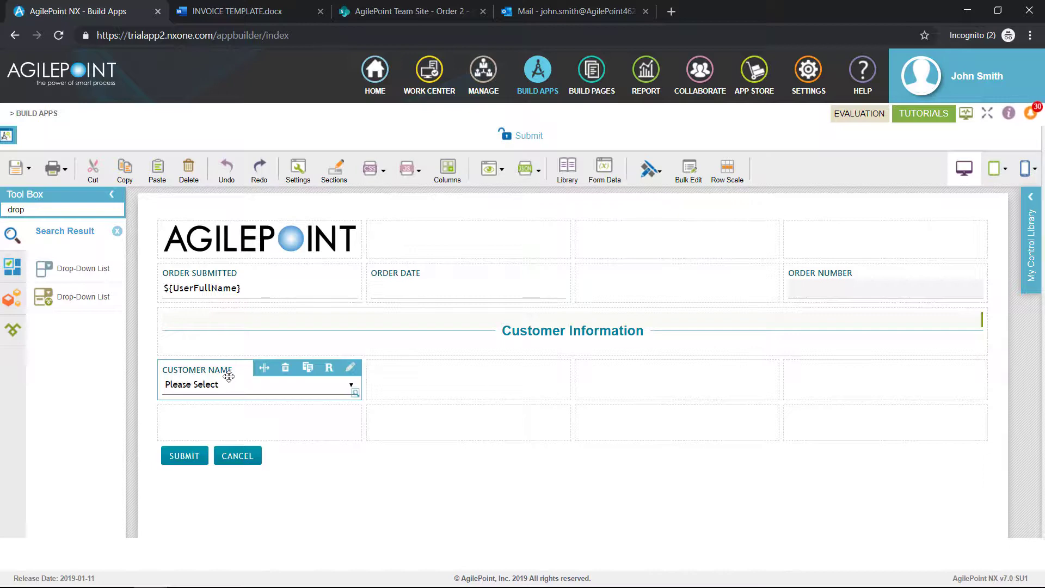
double_click(60, 212)
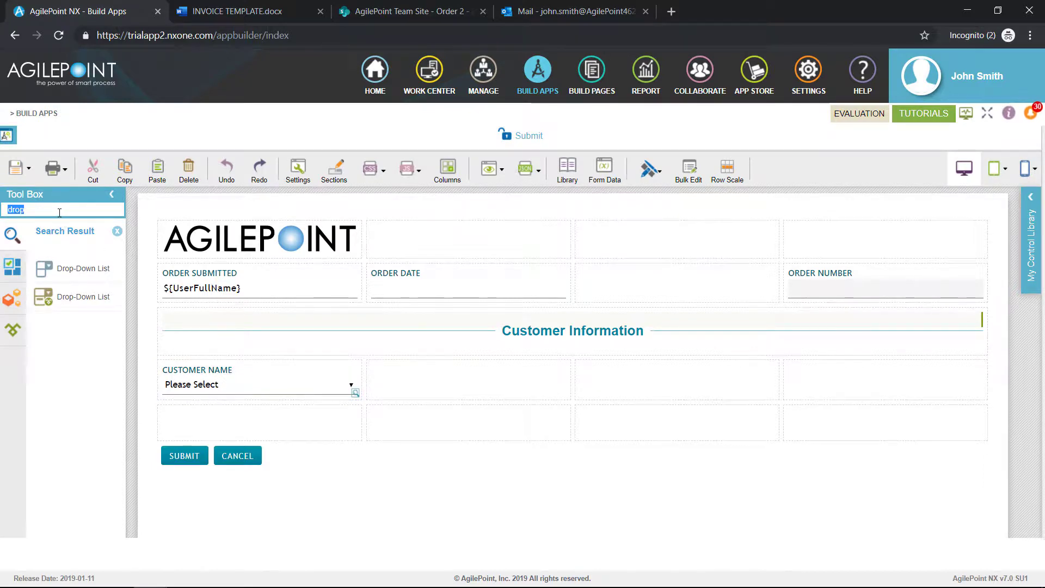
text(e-ma)
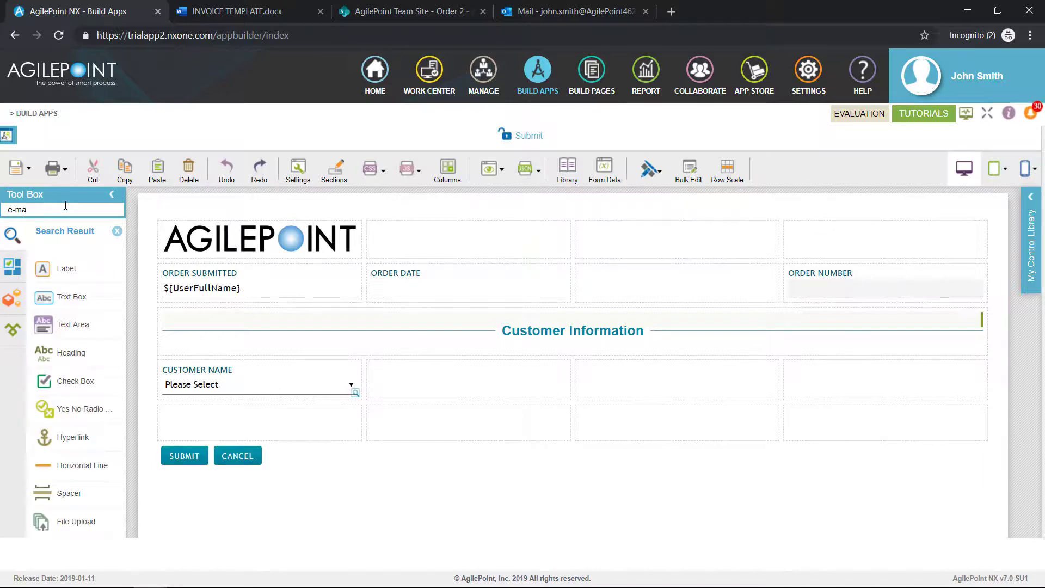
drag(55, 260, 189, 406)
click(469, 270)
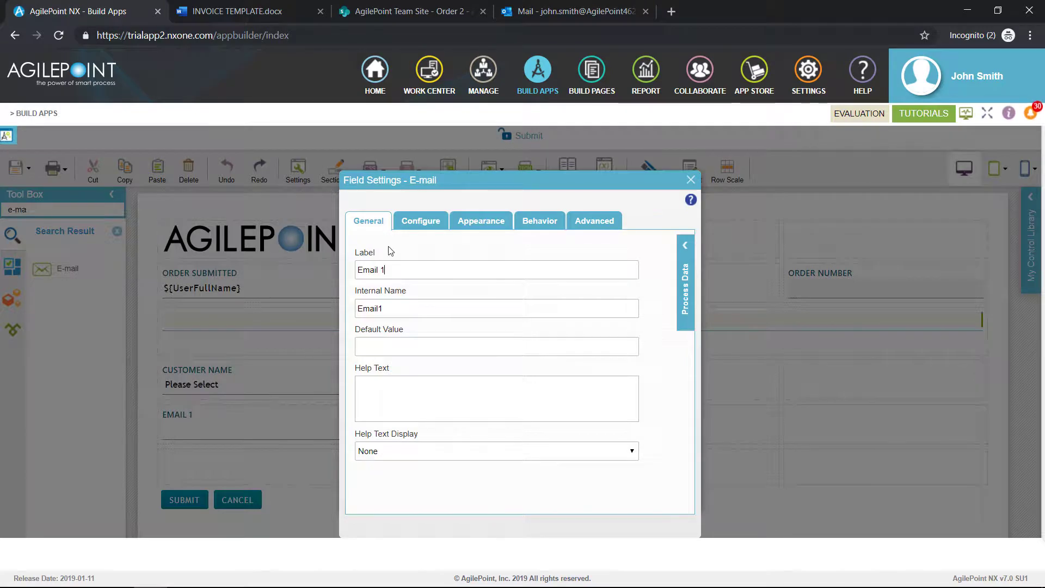
key(BackSpace)
key(BackSpace)
key(Tab)
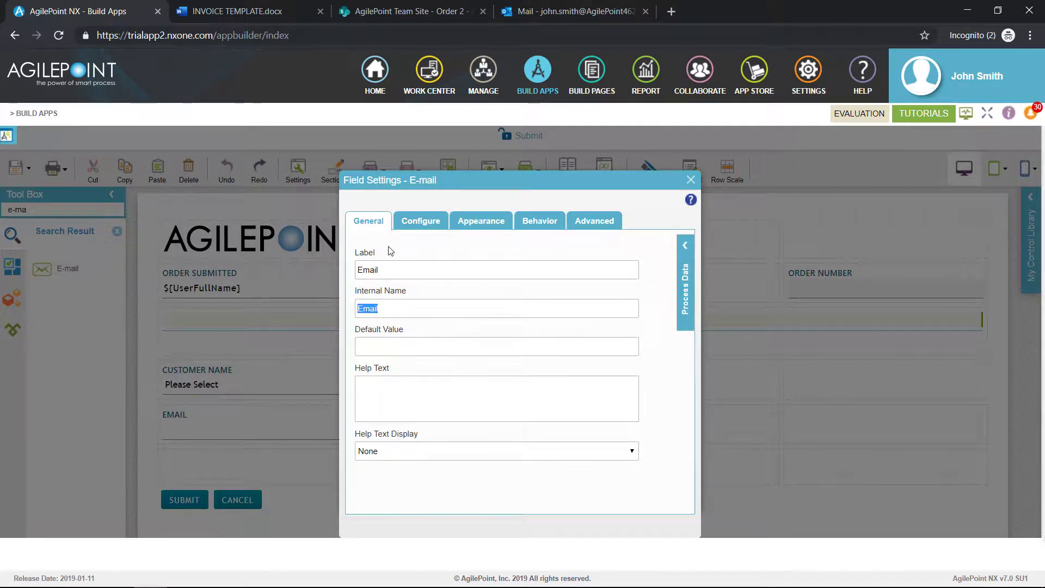
click(691, 180)
- Add a Phone control to the second cell of the Email row
drag(35, 207, 3, 207)
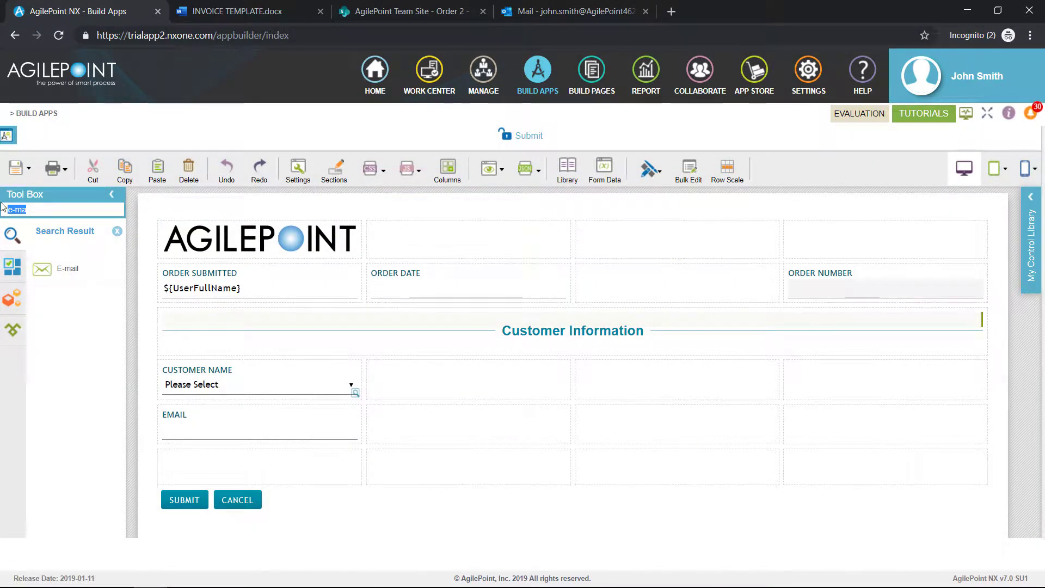
text(pjh)
key(BackSpace)
key(BackSpace)
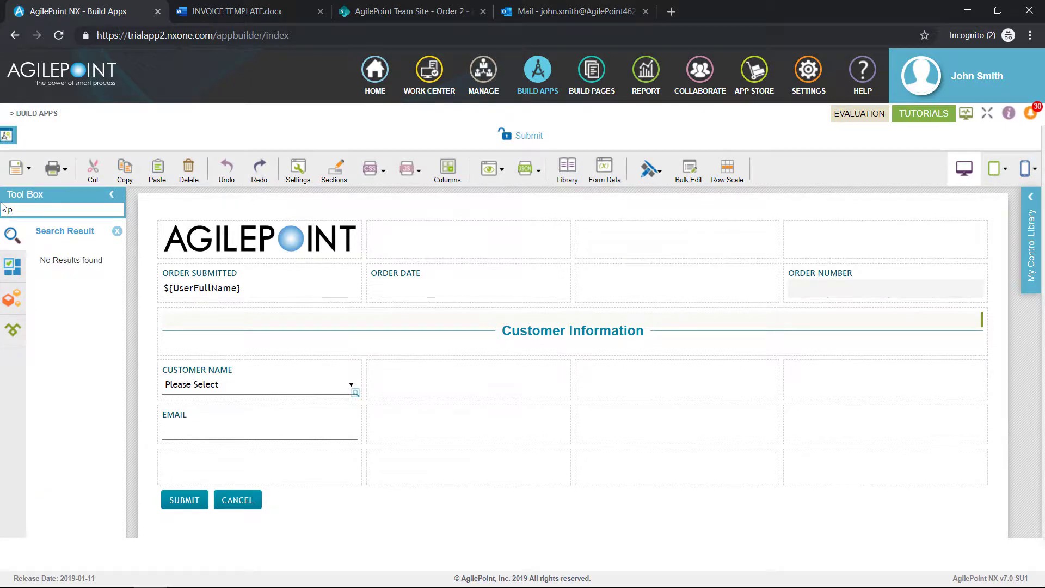
text(hone)
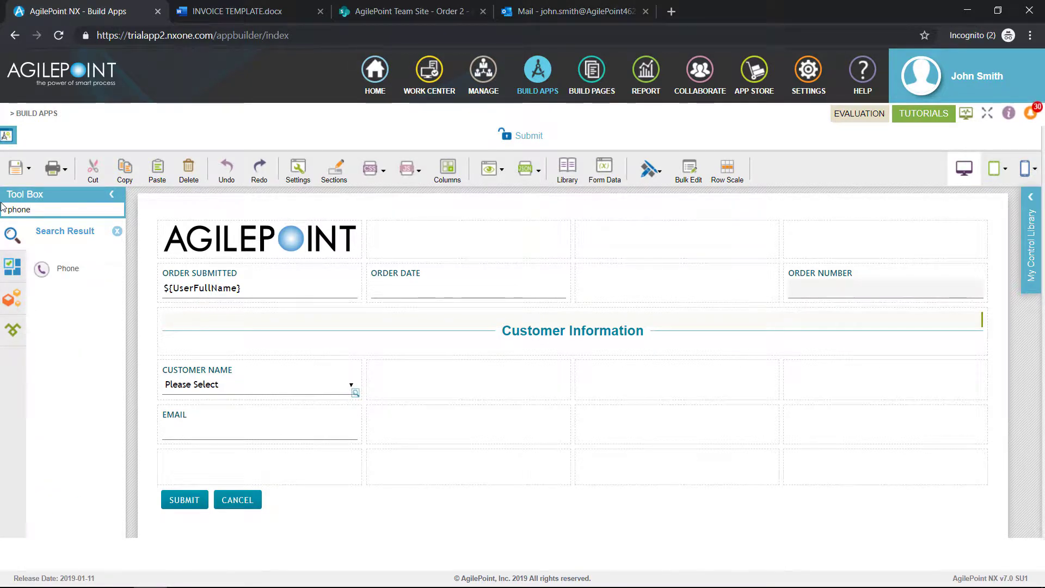
drag(60, 269, 379, 423)
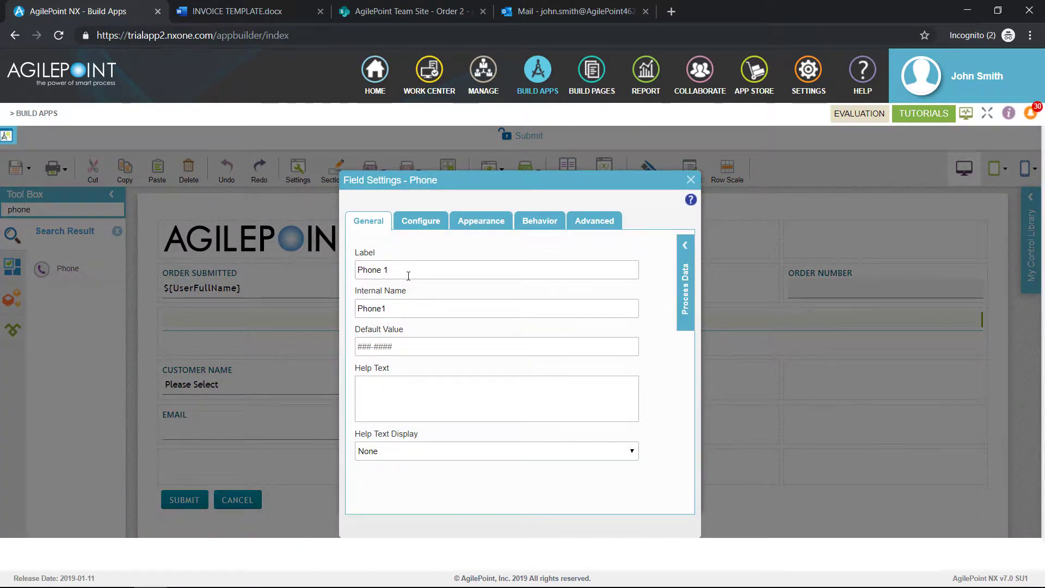
- Label the Phone control "Phone" with a matching internal name and close its field settings
key(Tab)
click(689, 183)
- Add a Text Box beside Customer Name, with "DisplayCustomerName" as both its label and internal name
double_click(19, 209)
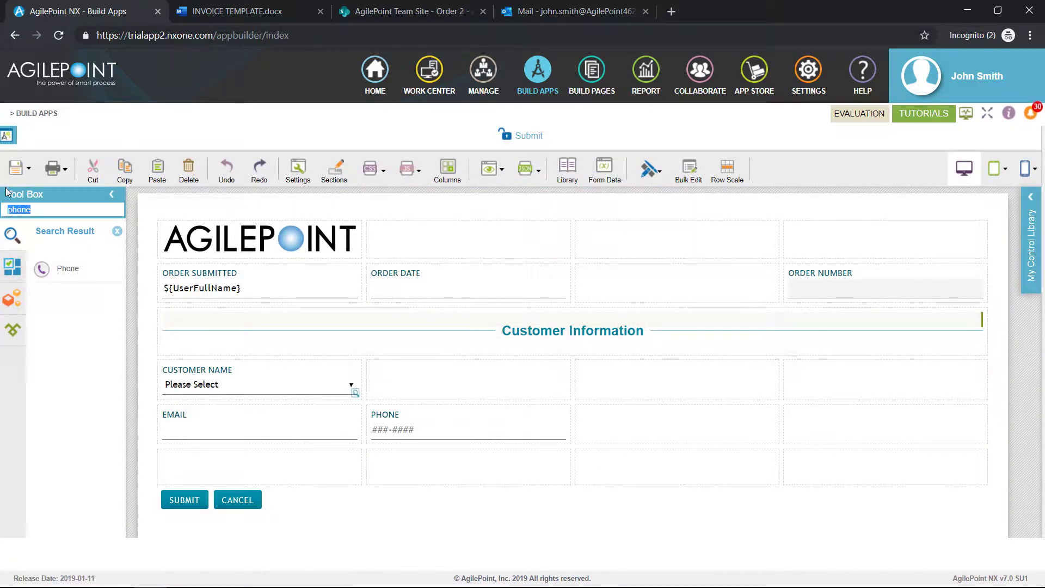
text(text)
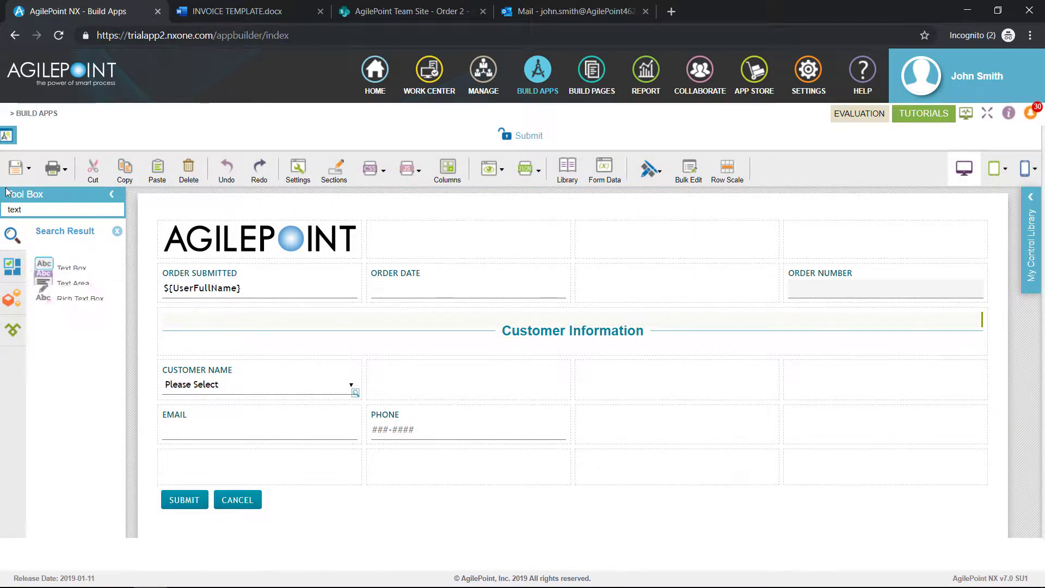
drag(75, 272, 401, 383)
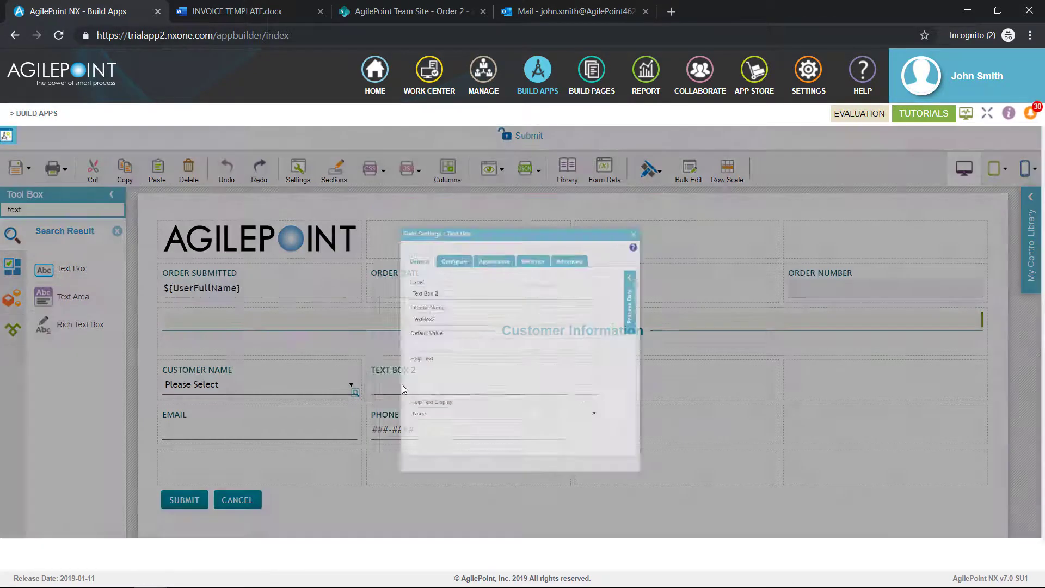
key(ctrl+a)
text(Displ)
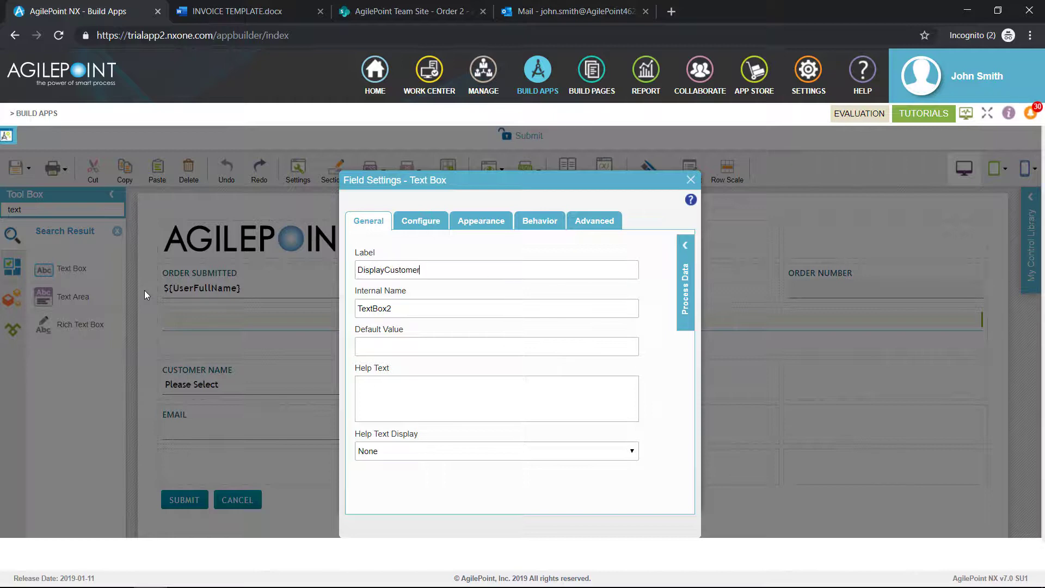
text(ayCustomerName)
key(Tab)
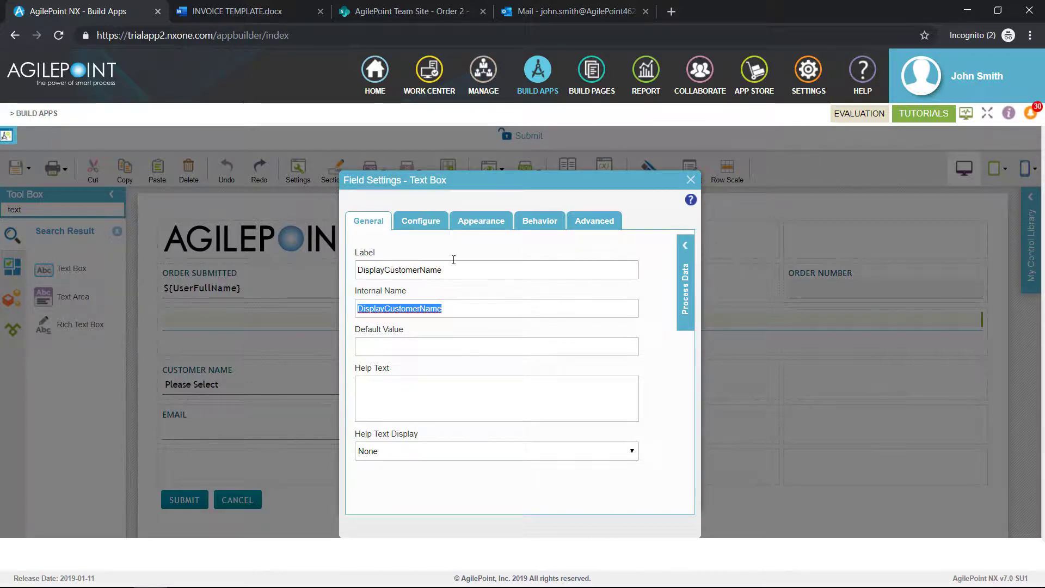
- Turn off Visible for the DisplayCustomerName text box and close its field settings
click(533, 220)
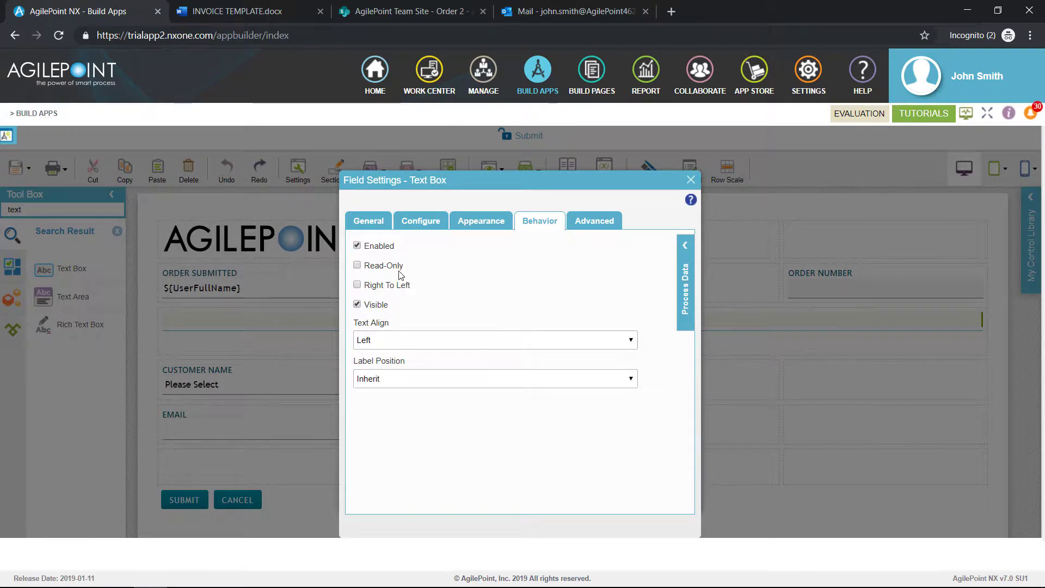
click(357, 305)
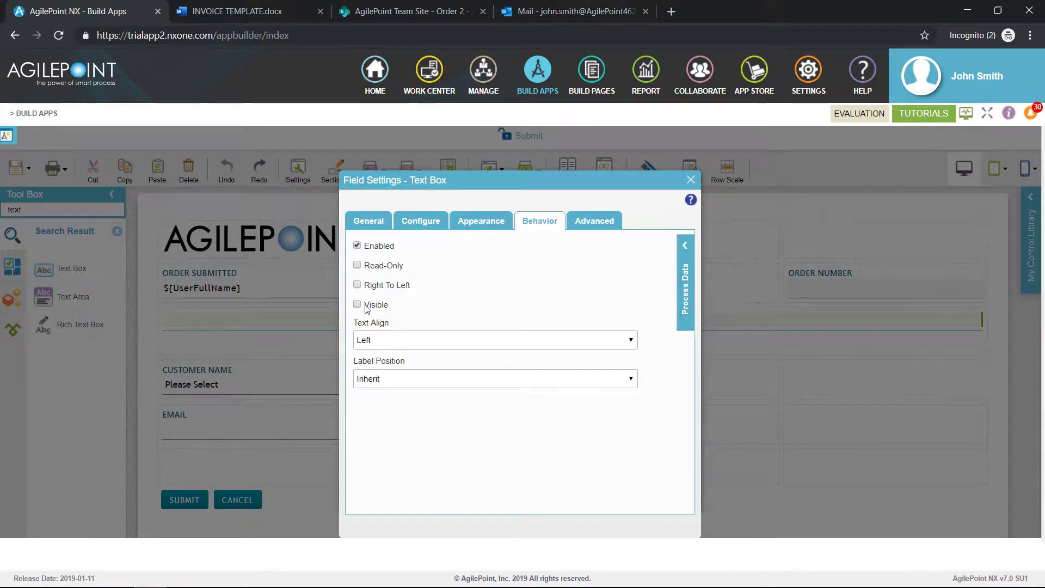
click(691, 179)
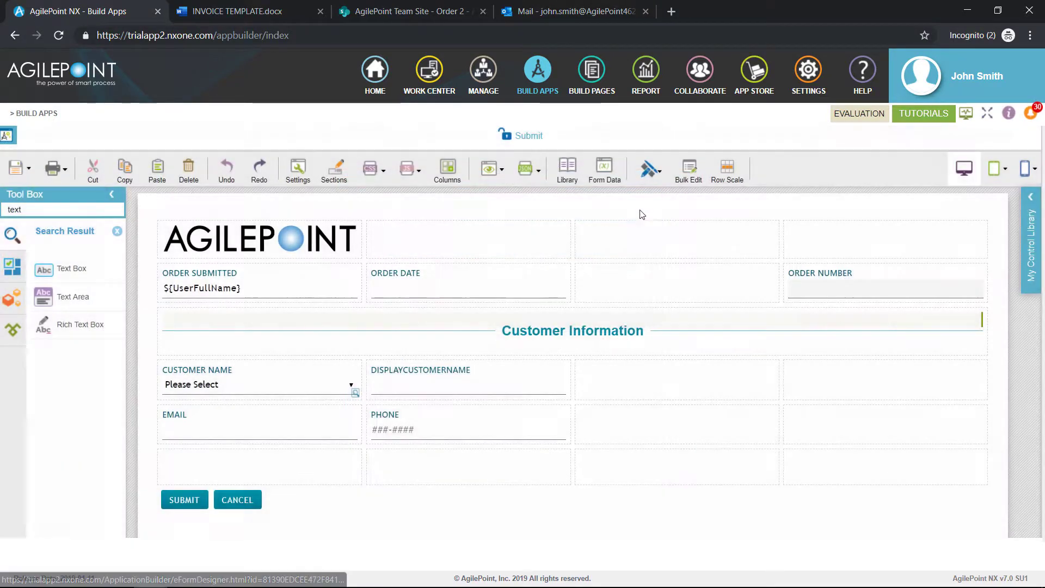
- Add an Auto-Lookup control to the third cell of the Customer Name row
double_click(55, 212)
text(auto)
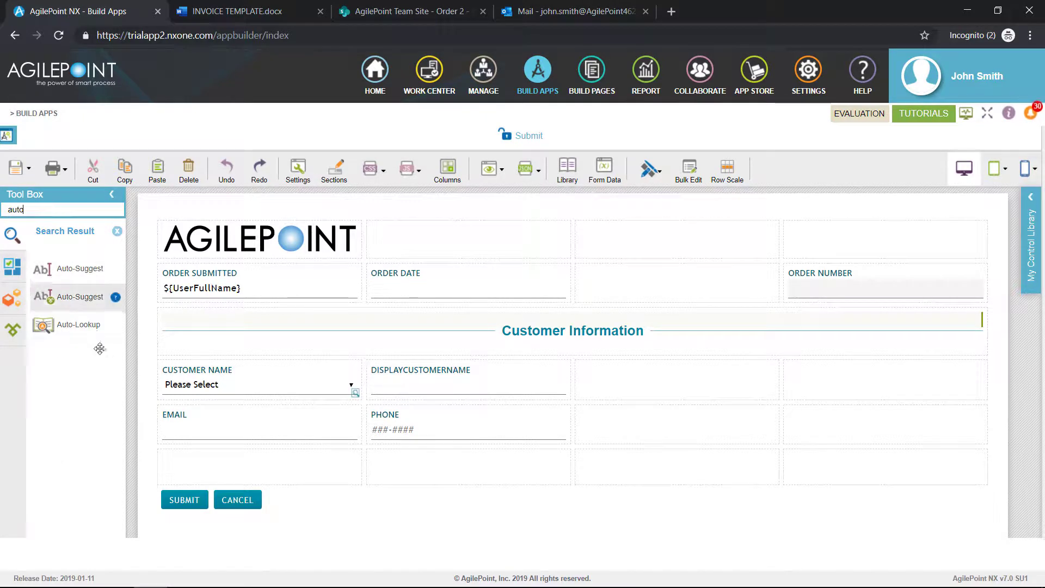
drag(77, 325, 598, 373)
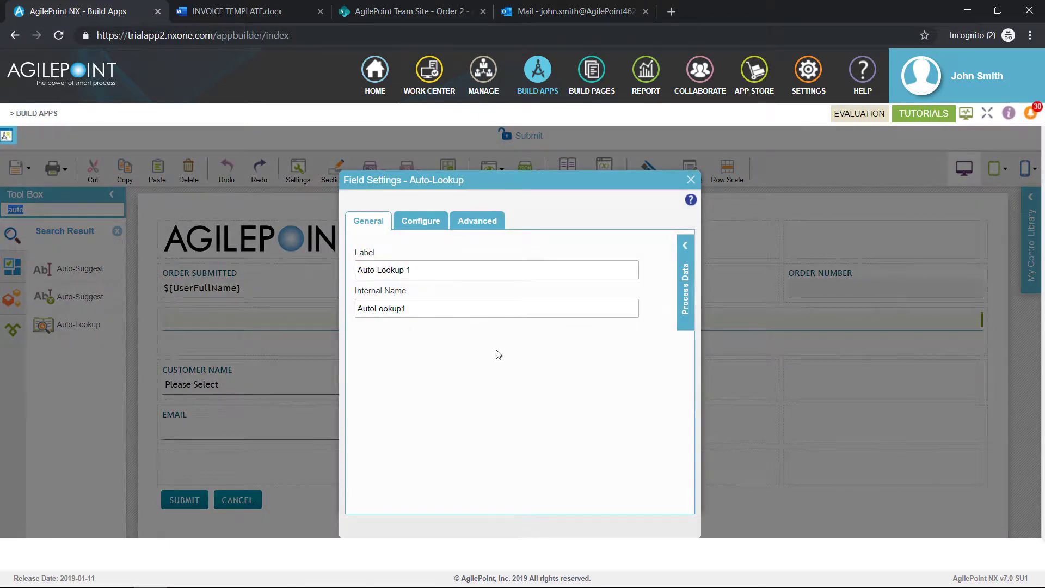
- Start a new lookup for the Auto-Lookup control with Salesforce as data source and Salesforce Lookup as type
click(425, 227)
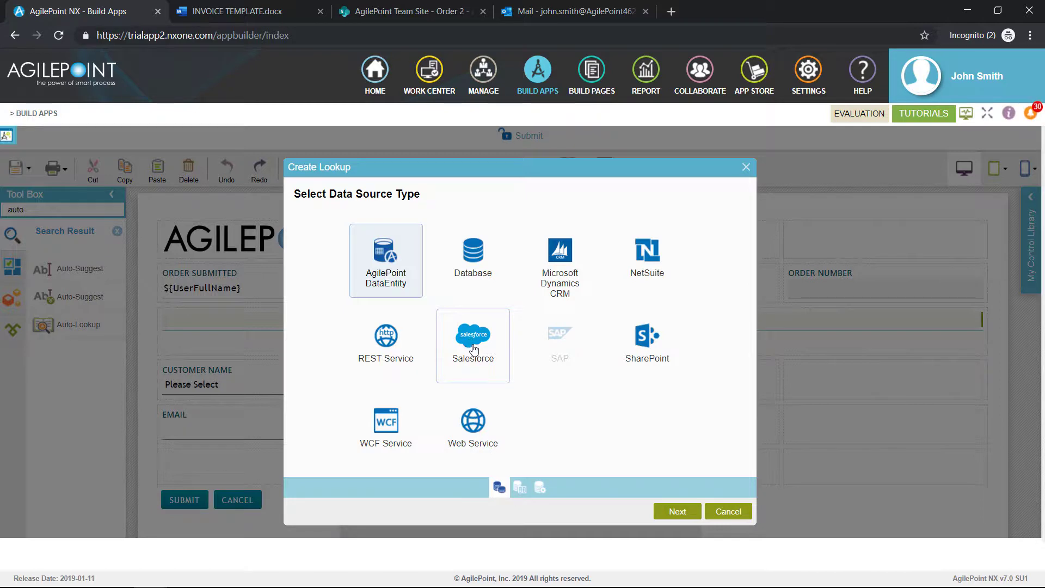
click(474, 349)
click(682, 513)
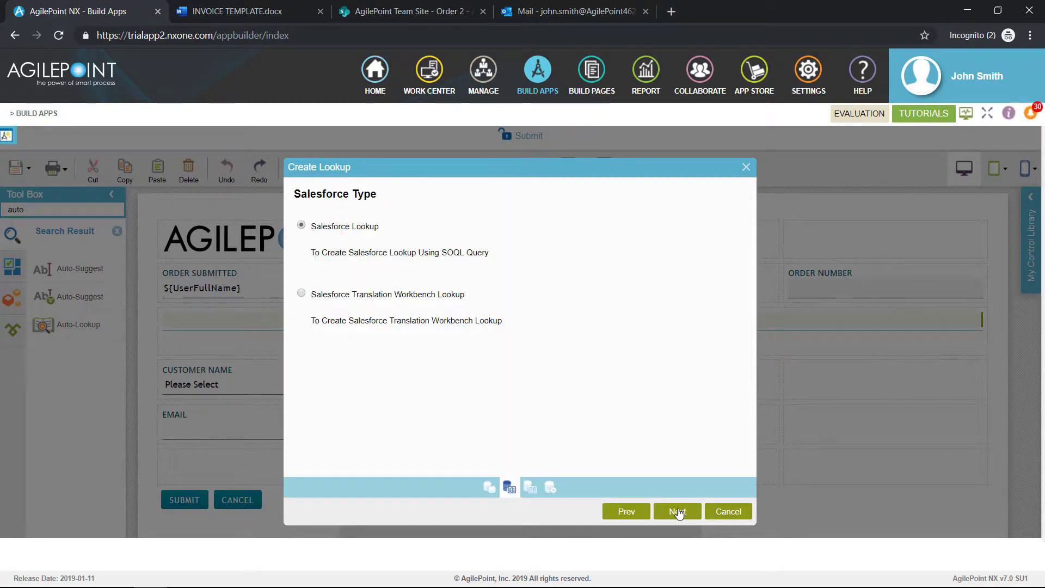
click(679, 514)
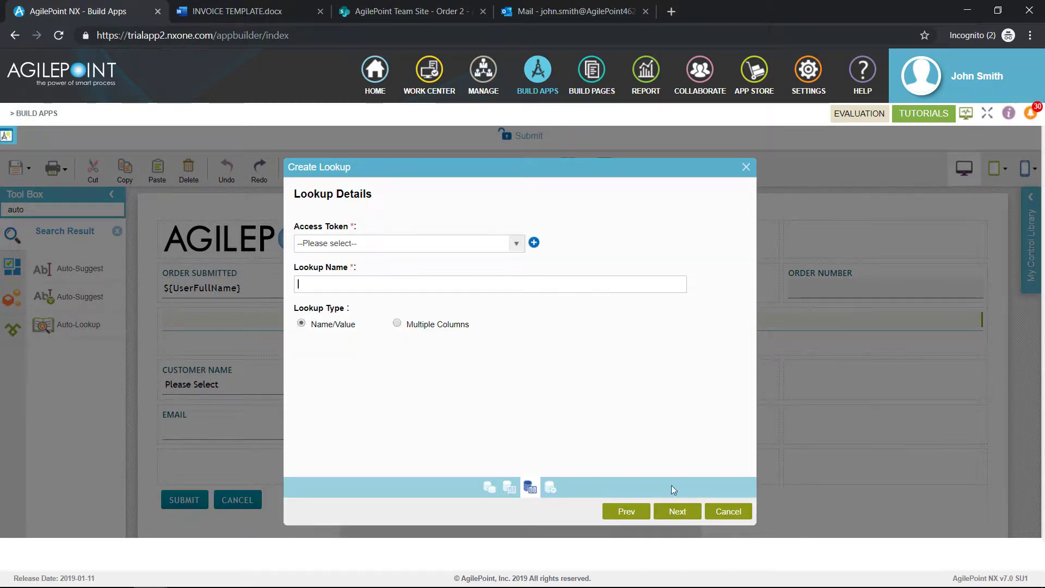
- Fill in the lookup details with access token "LucasSFDC (Global)", lookup name "GetCustomerDEtails" and the Multiple Columns type
click(516, 248)
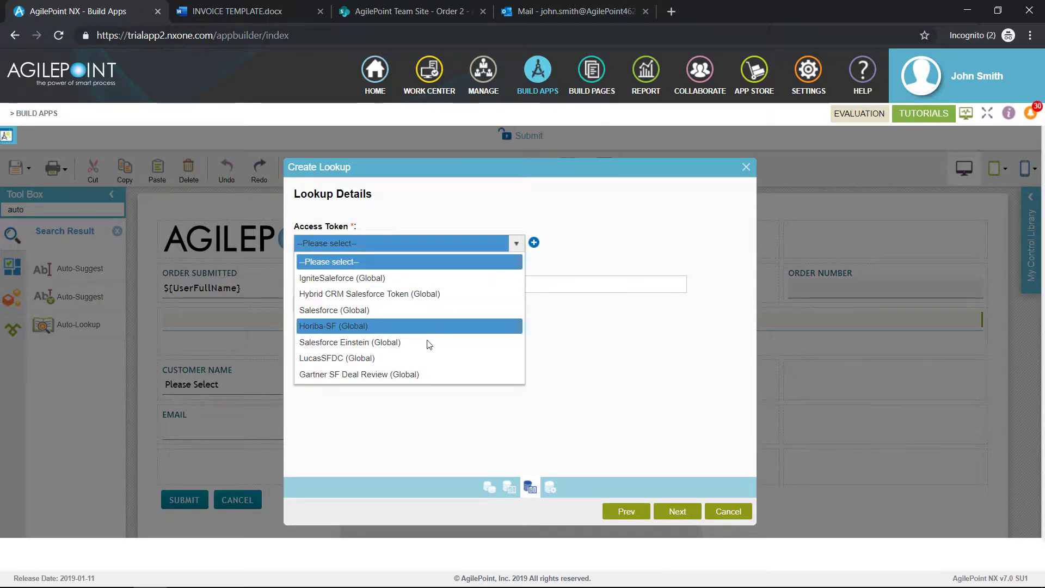
click(409, 359)
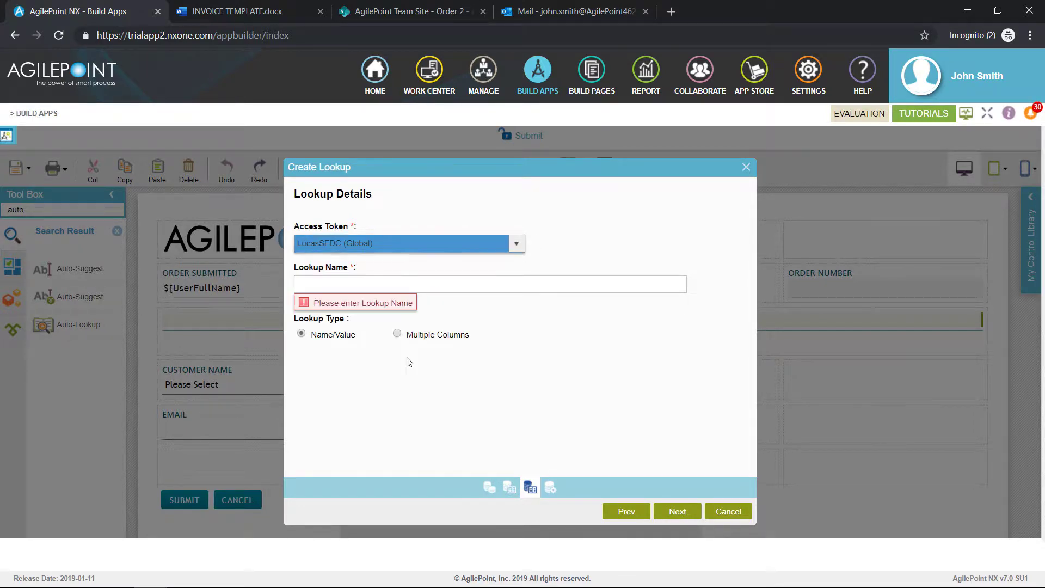
click(390, 286)
text(GetCus)
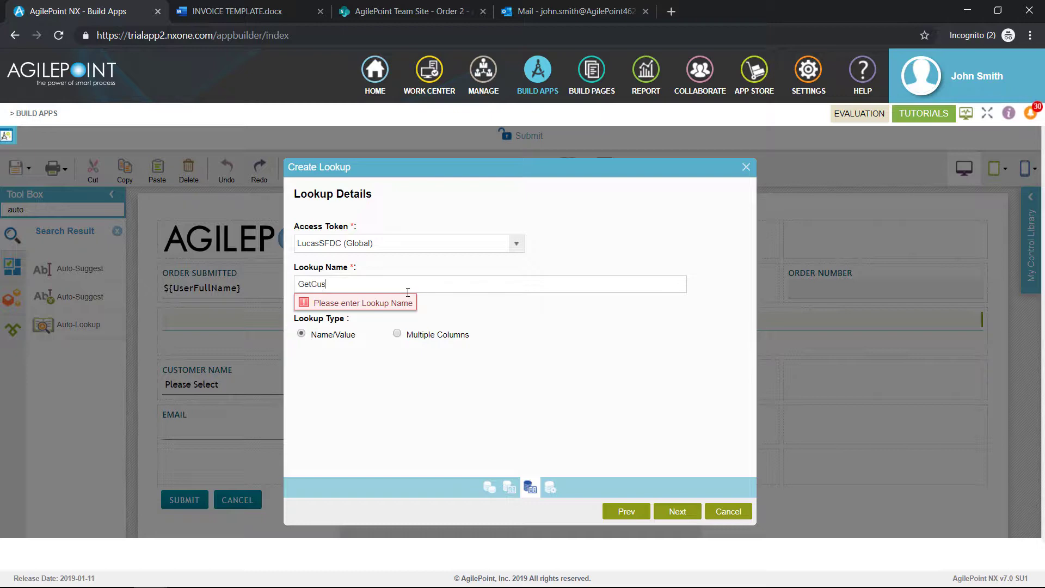
text(tomerDEtails)
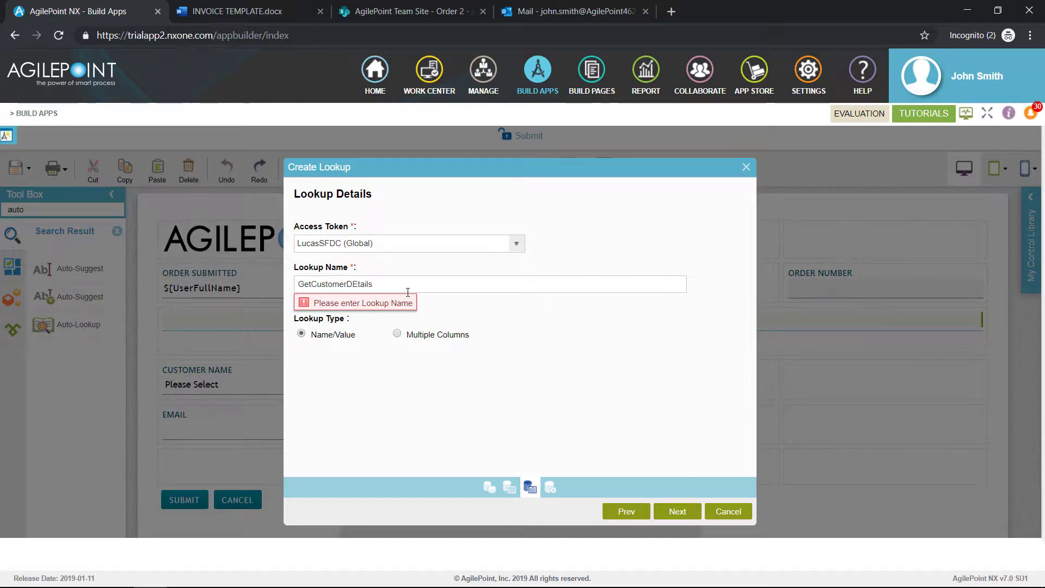
click(398, 337)
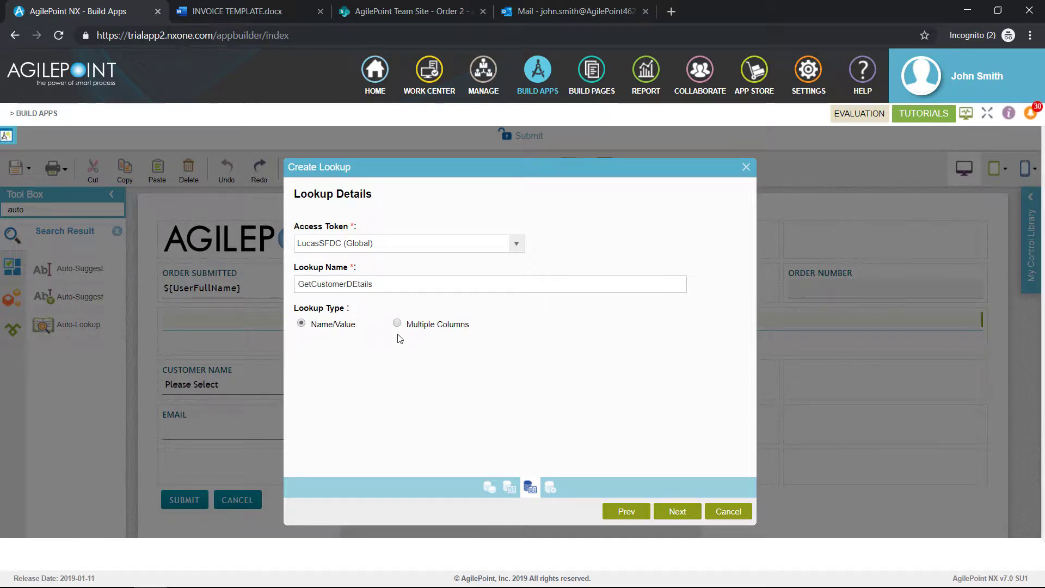
click(678, 512)
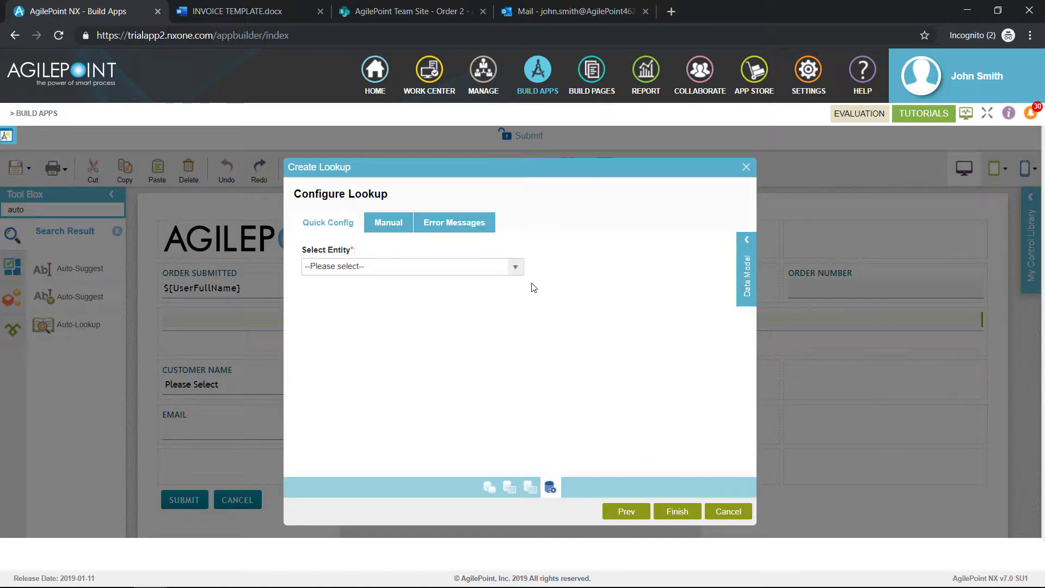
- Choose the Lead entity for the lookup and deselect all of its entity fields
click(515, 267)
key(l)
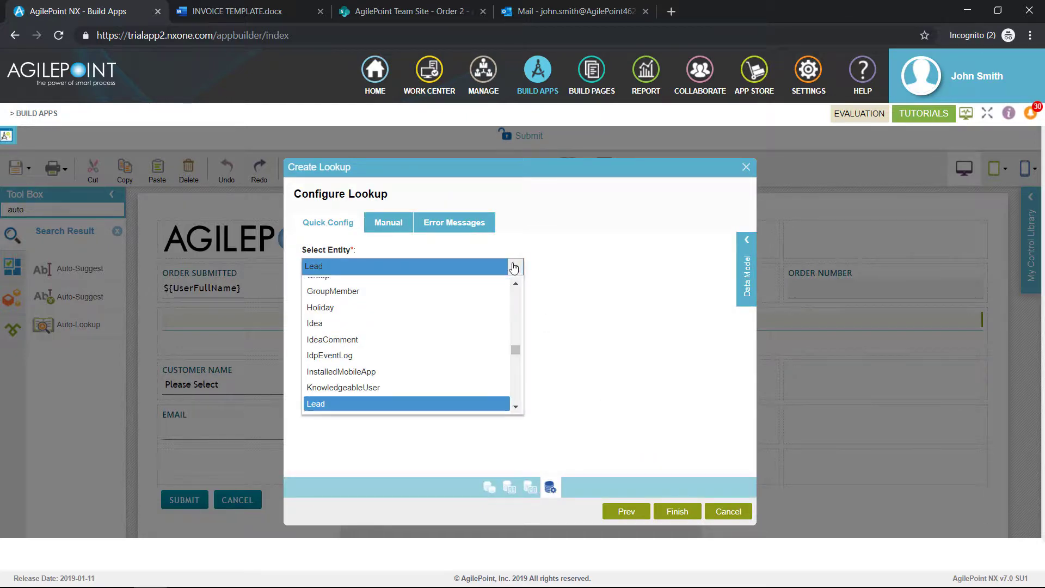
click(428, 404)
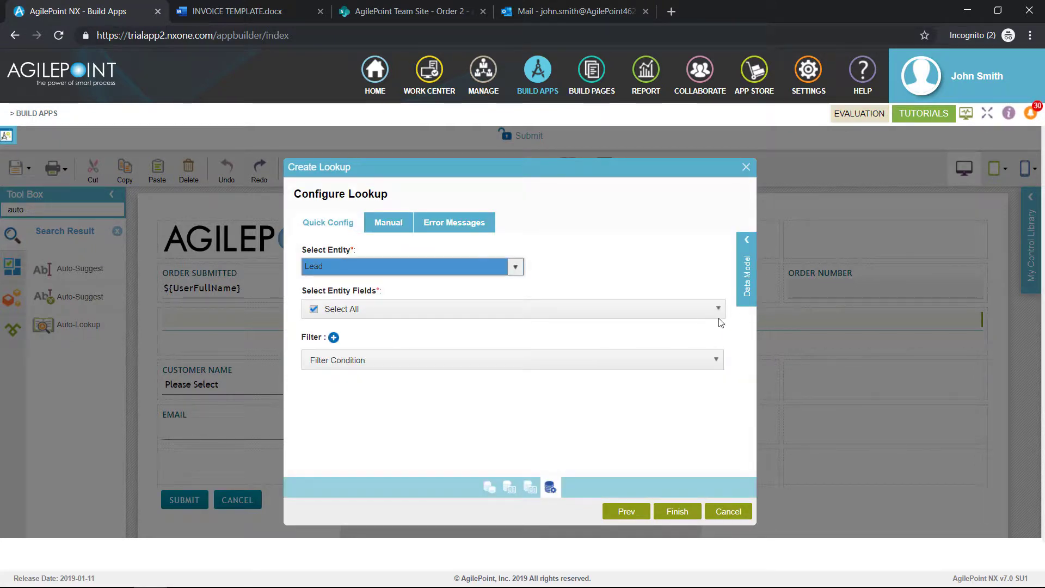
click(718, 314)
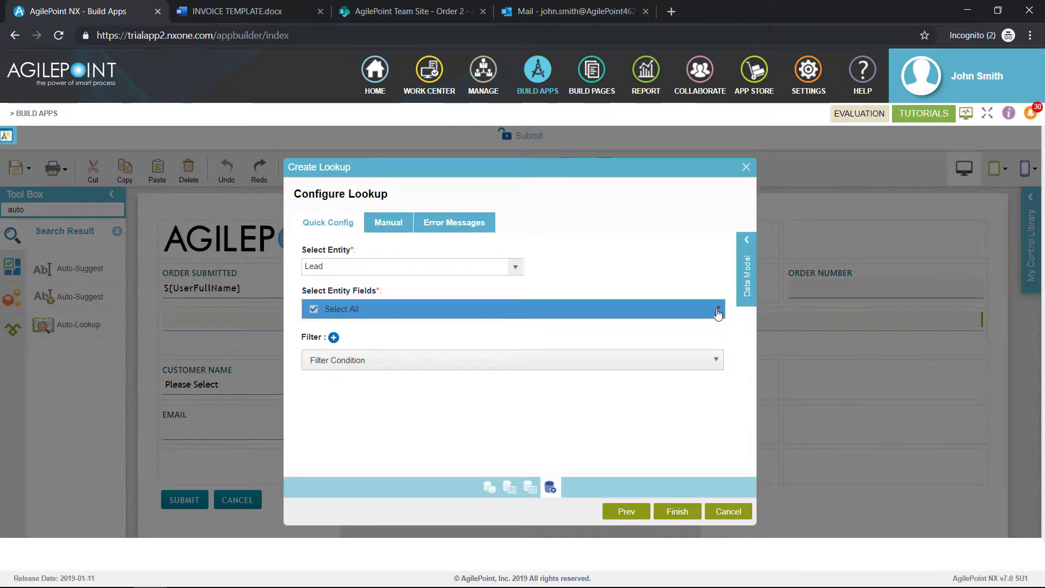
click(315, 309)
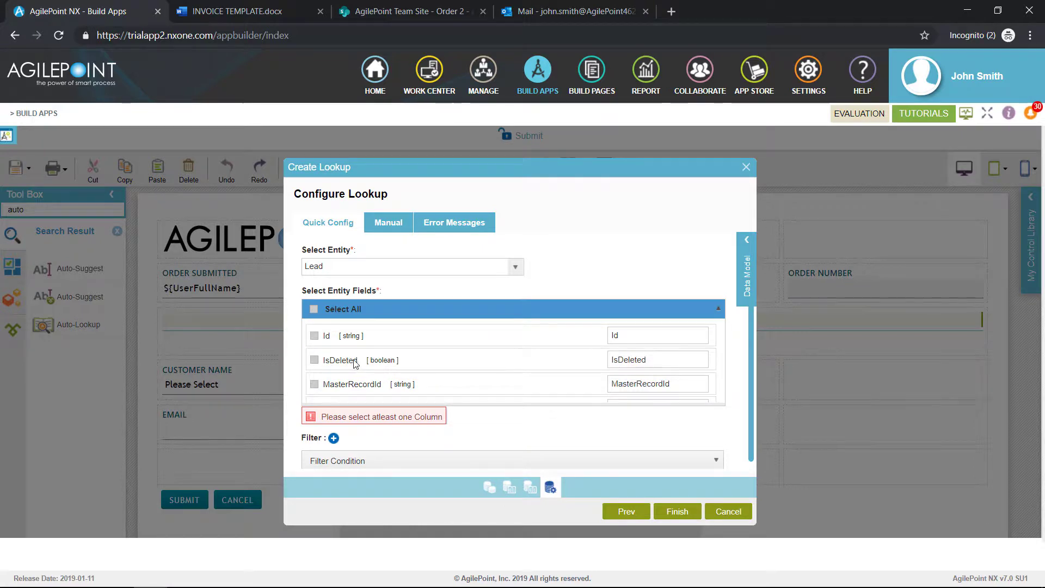
- Include the Lead entity's Name field and map it to the DisplayCustomerName form field
scroll(355, 363, down, 2)
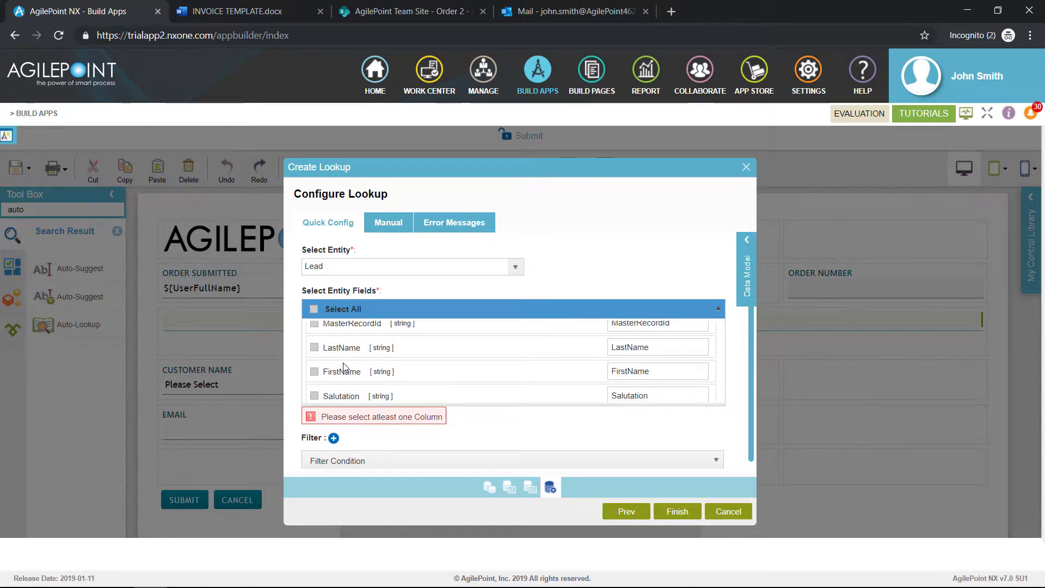
scroll(352, 363, down, 3)
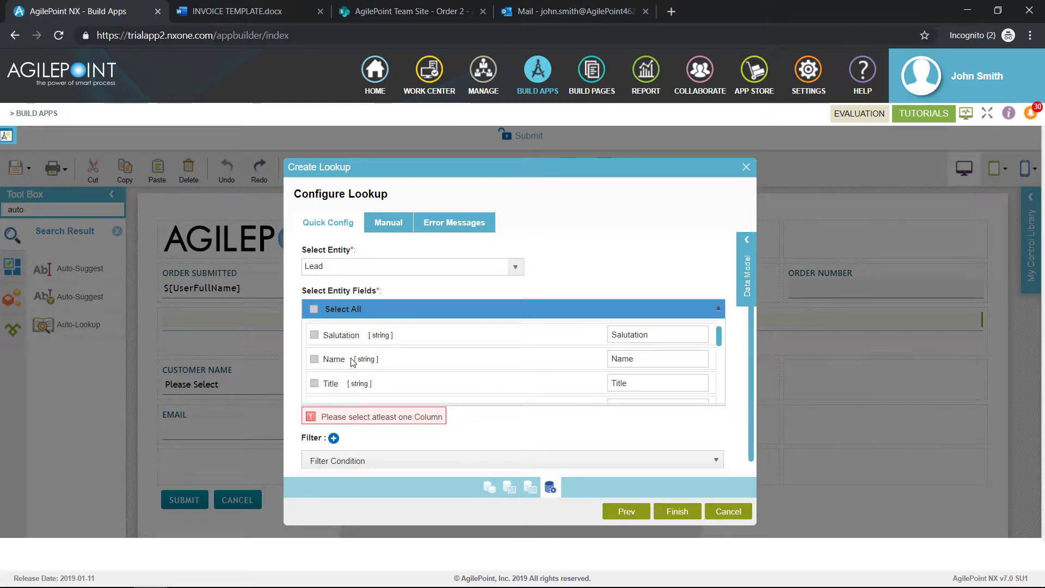
click(314, 359)
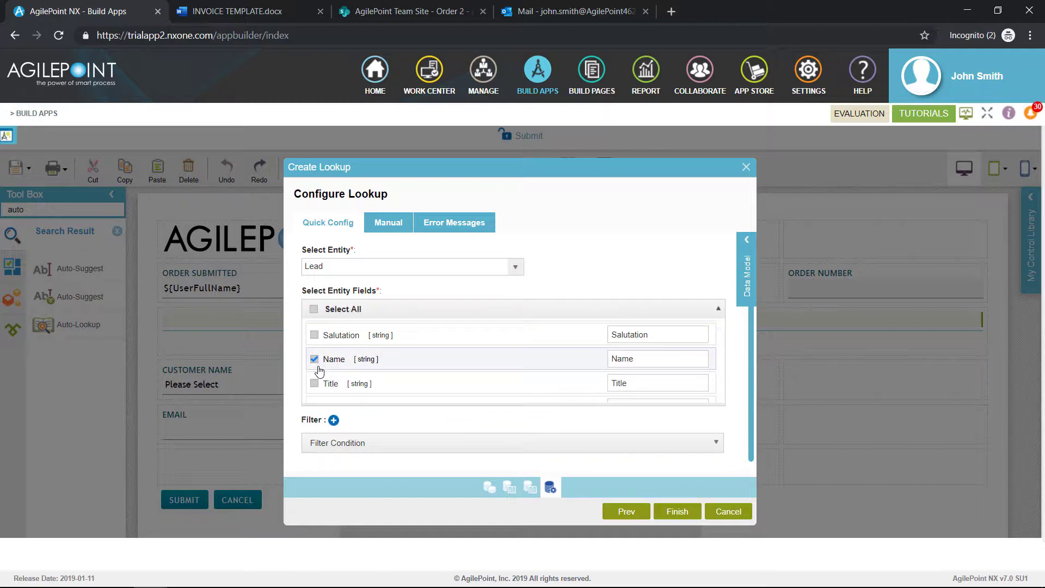
click(750, 240)
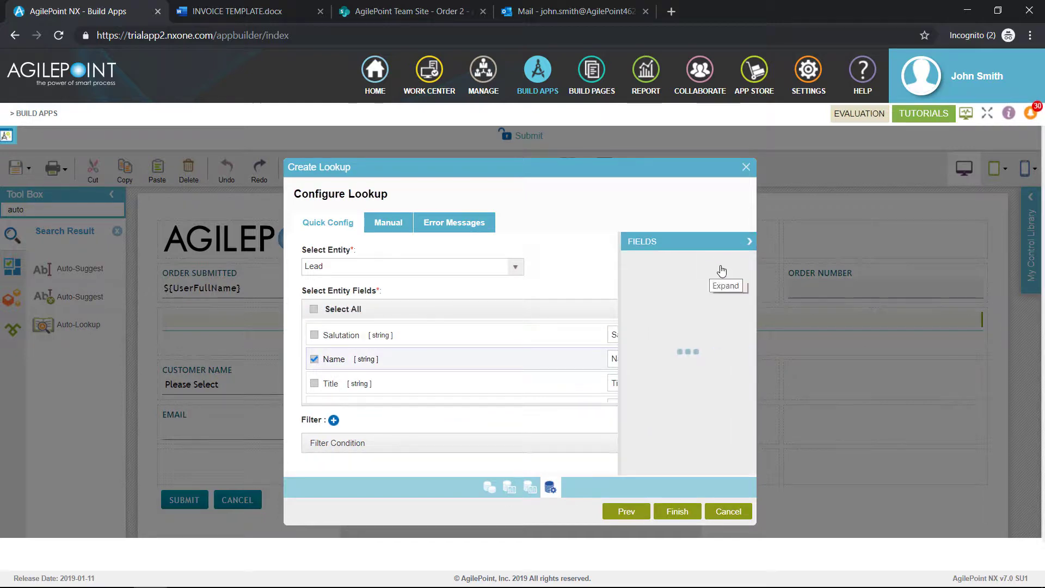
scroll(695, 331, down, 2)
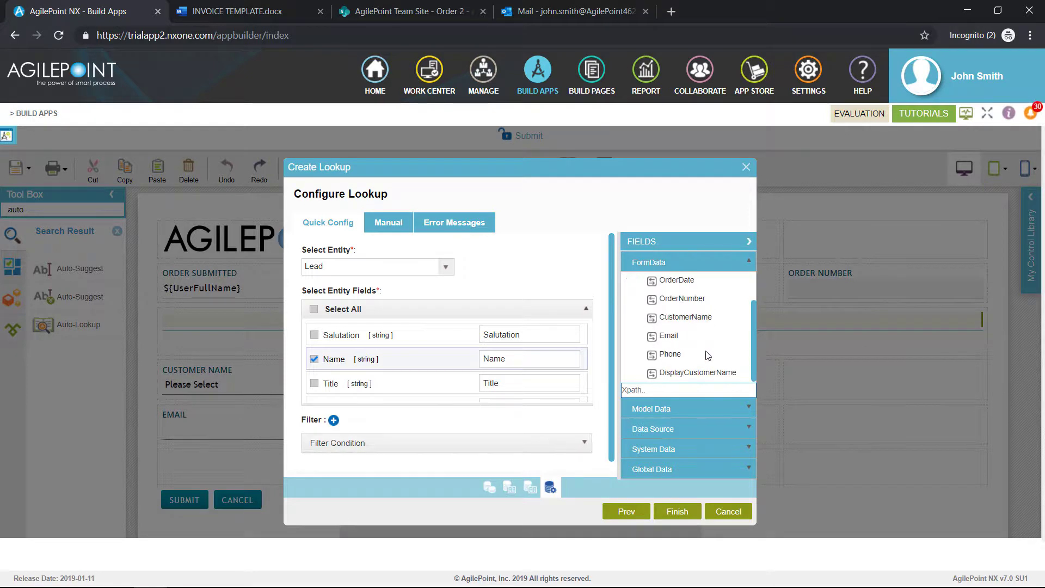
drag(707, 373, 512, 359)
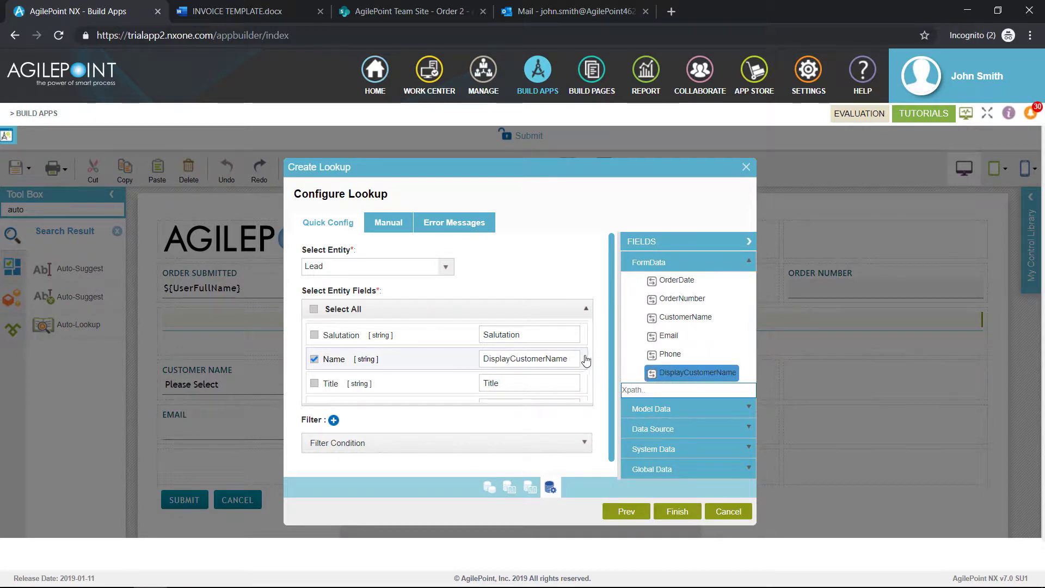
- Include the Lead entity's Phone field and map it to the Phone form field
drag(590, 338, 590, 350)
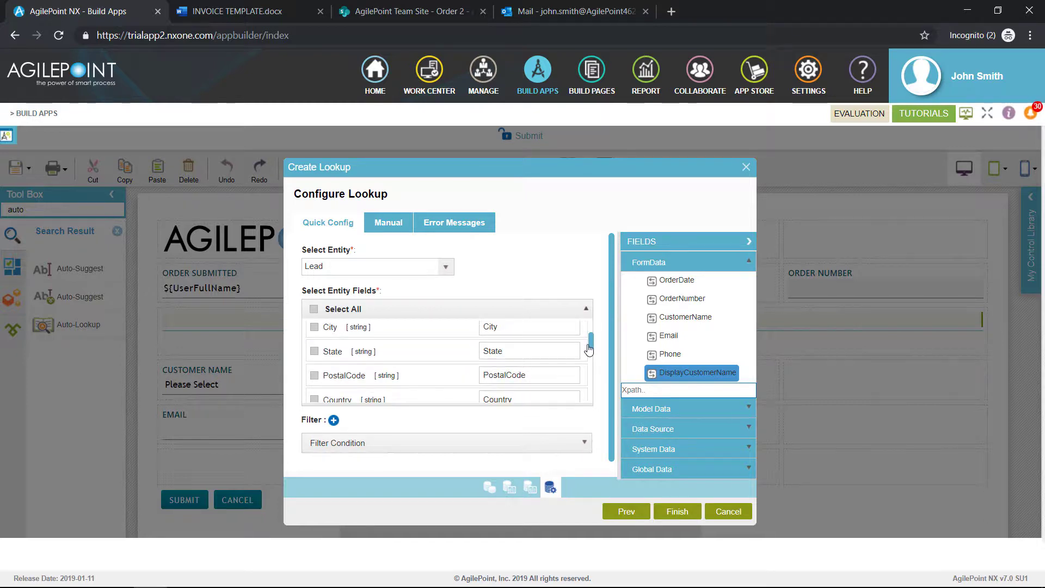
scroll(589, 350, down, 5)
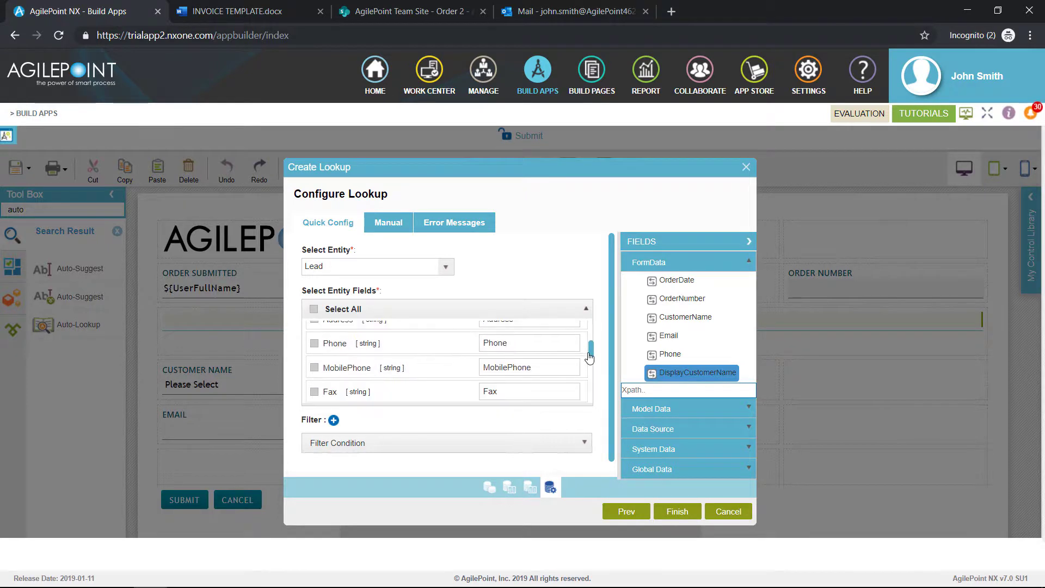
click(314, 358)
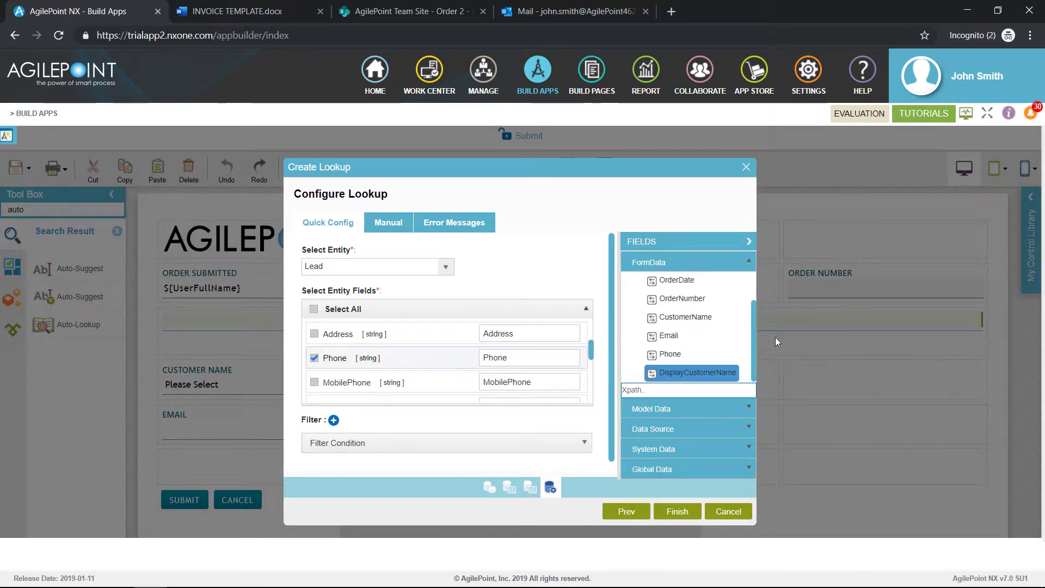
drag(673, 356, 511, 359)
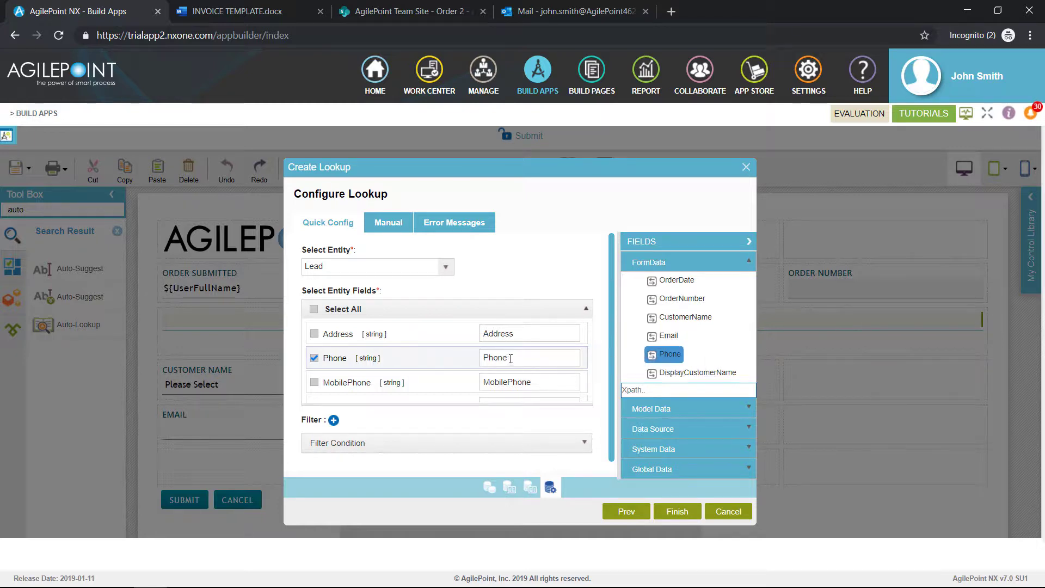
- Include the Lead entity's Email field and map it to the Email form field
mouse_move(590, 350)
mouse_down()
mouse_move(592, 364)
mouse_move(591, 352)
mouse_up()
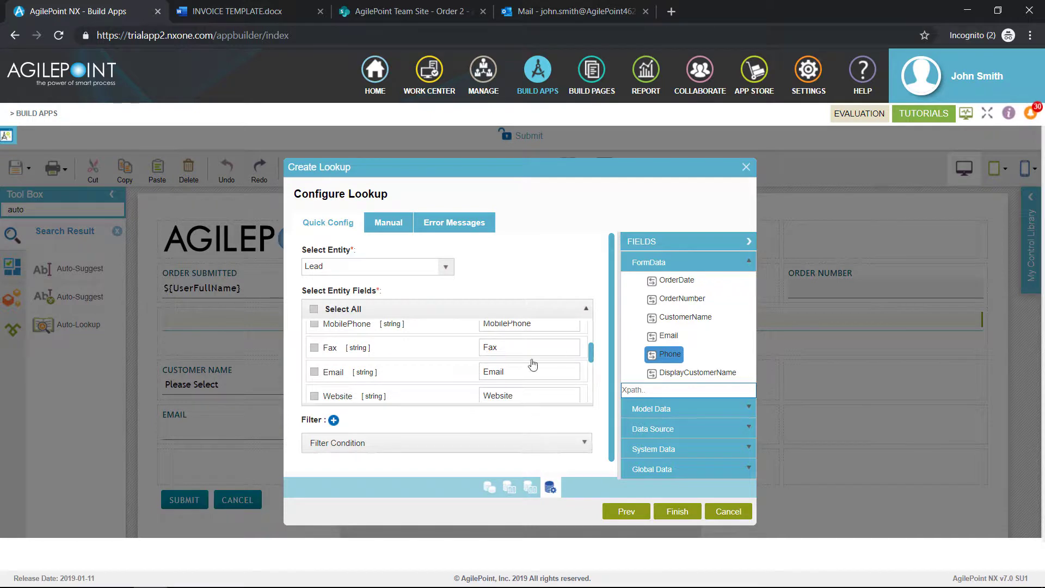
click(314, 372)
drag(678, 337, 501, 366)
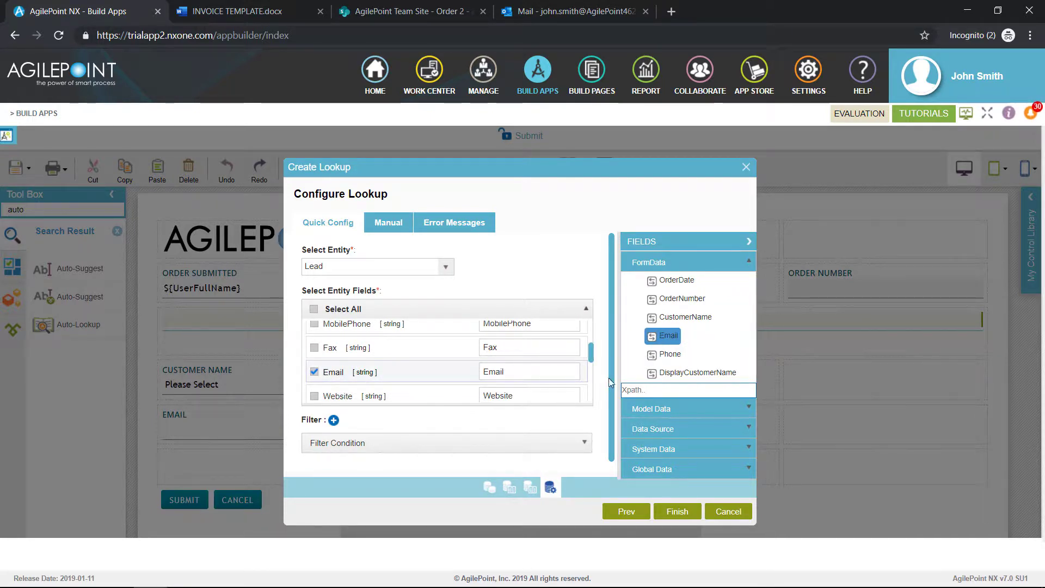
- Add a filter condition to the Lead lookup where Id equals the CustomerName form field, and finish the lookup
scroll(609, 390, down, 1)
click(574, 431)
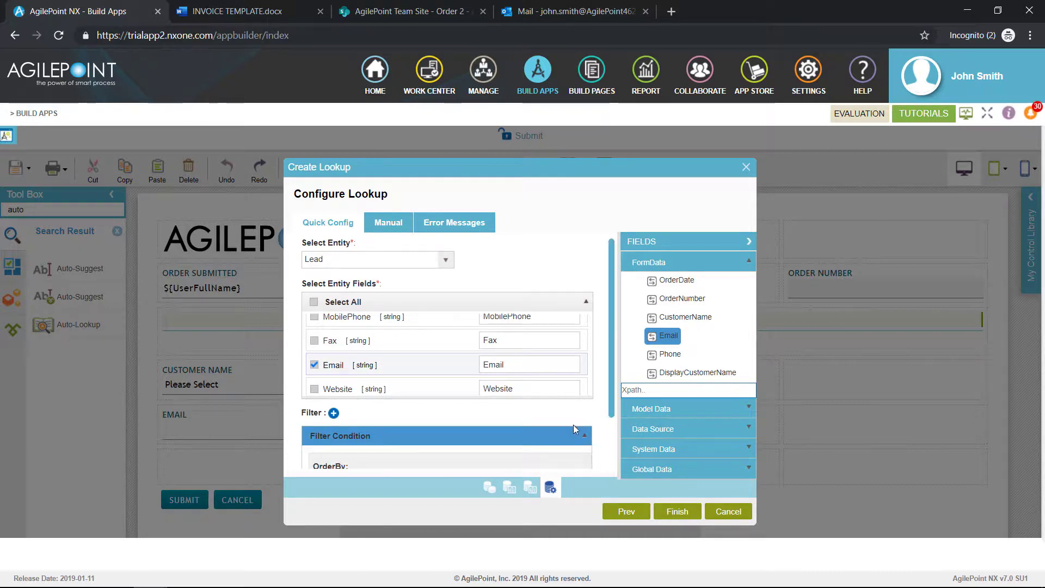
scroll(529, 422, down, 2)
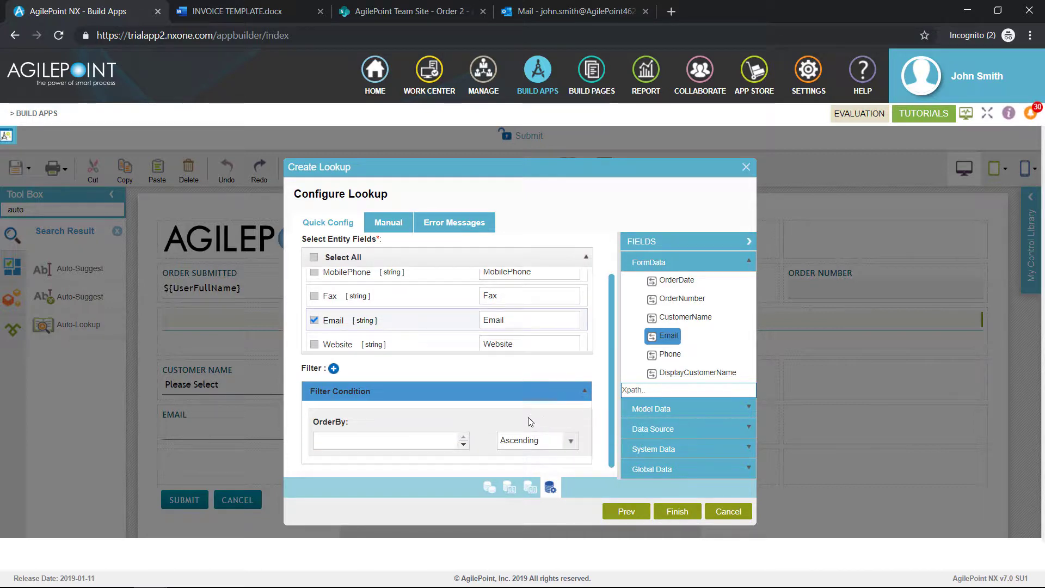
click(333, 369)
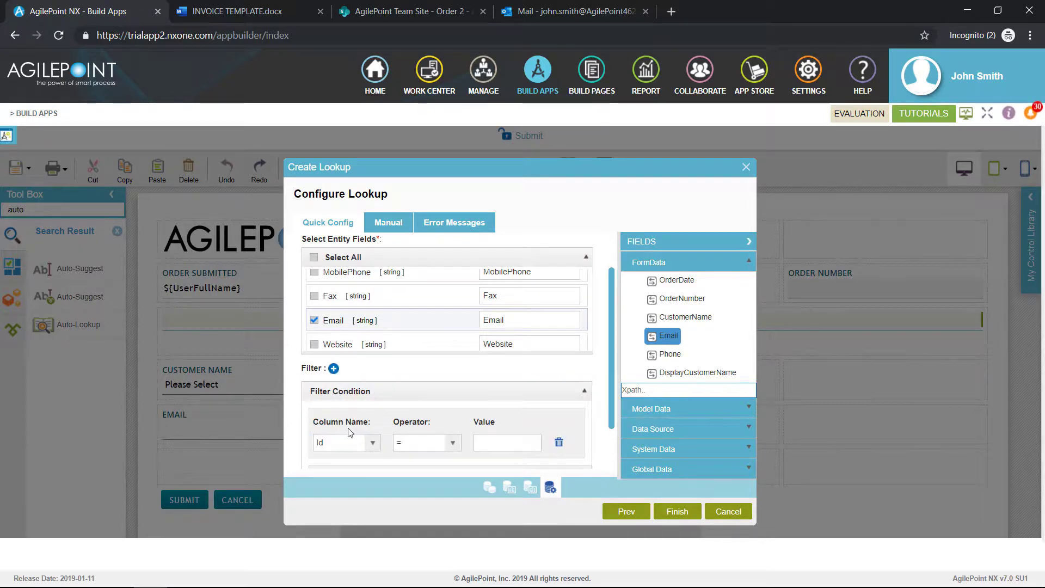
click(355, 443)
drag(685, 317, 504, 443)
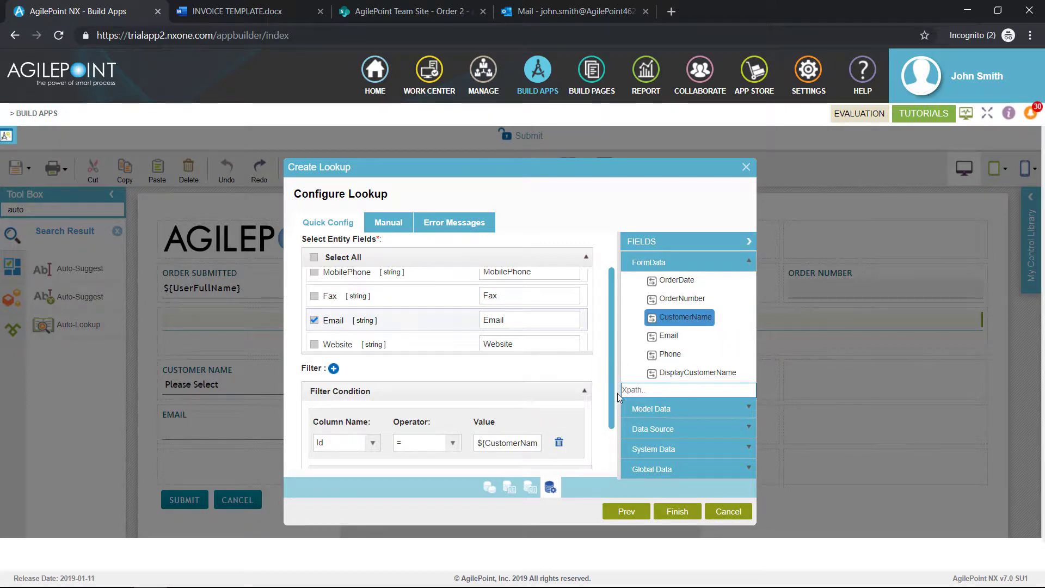
scroll(613, 408, down, 2)
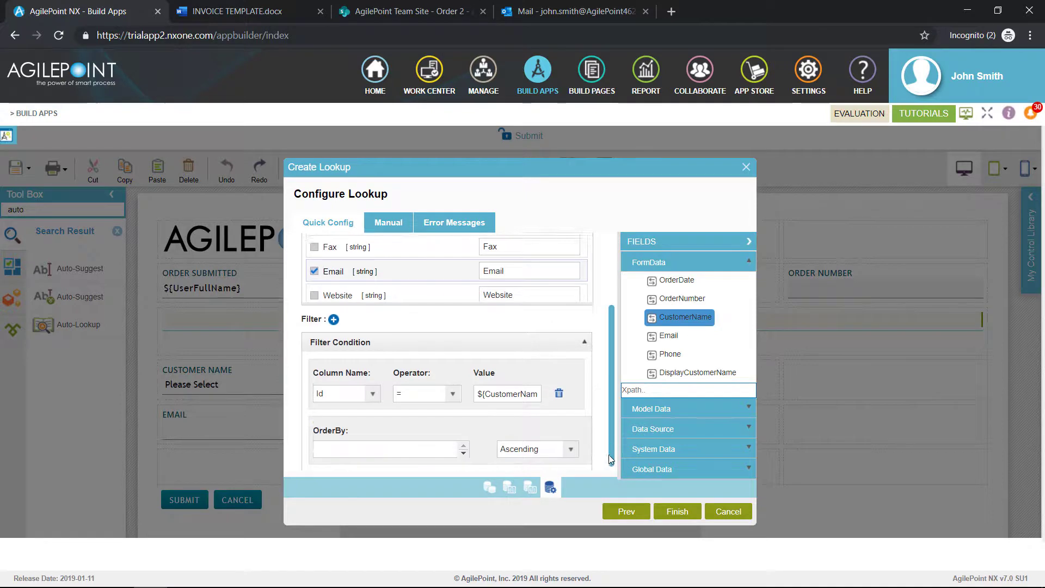
click(676, 512)
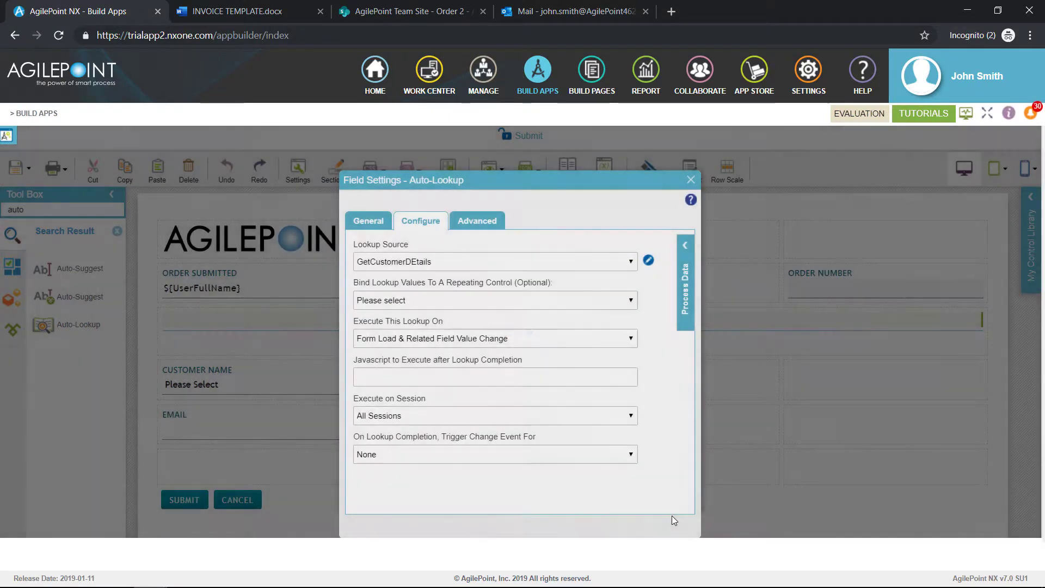
- Set the GetCustomerDEtails auto-lookup to execute on Related Field Value Change and close its field settings
click(572, 341)
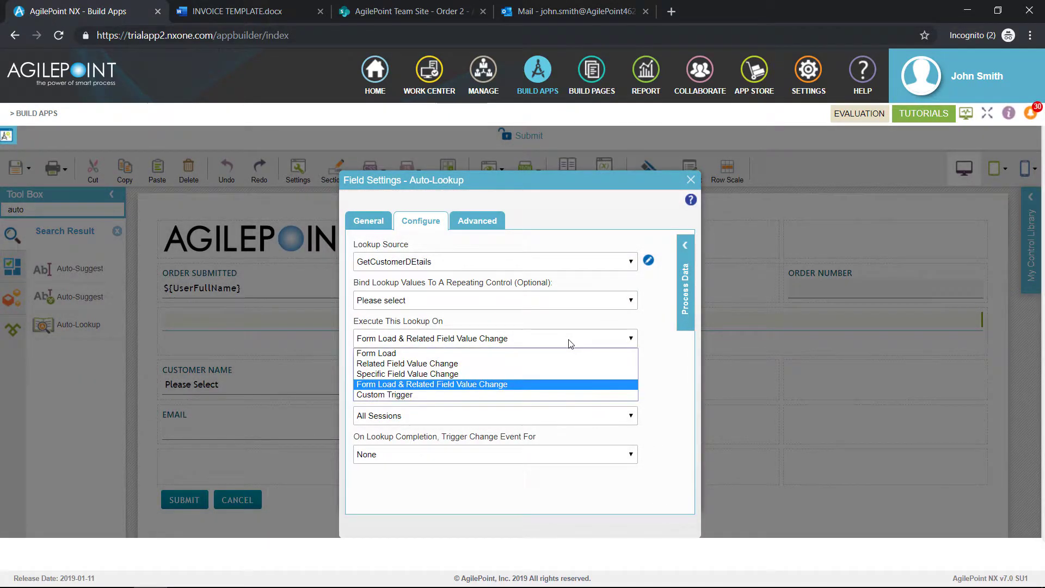
click(551, 364)
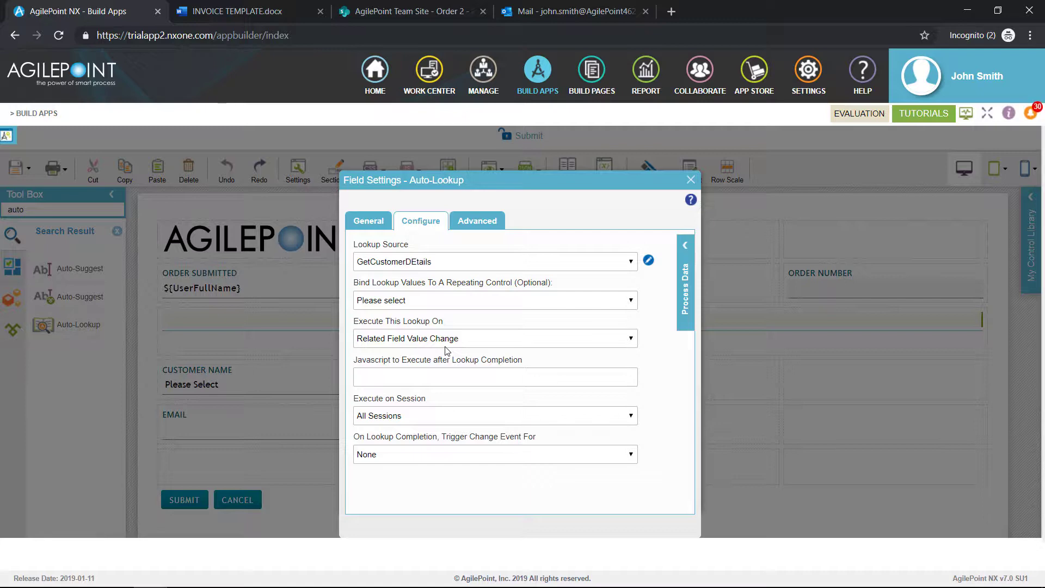
click(696, 179)
- Preview the form as PC Browser, select a customer to test the email and phone auto-fill, and close the preview
click(493, 167)
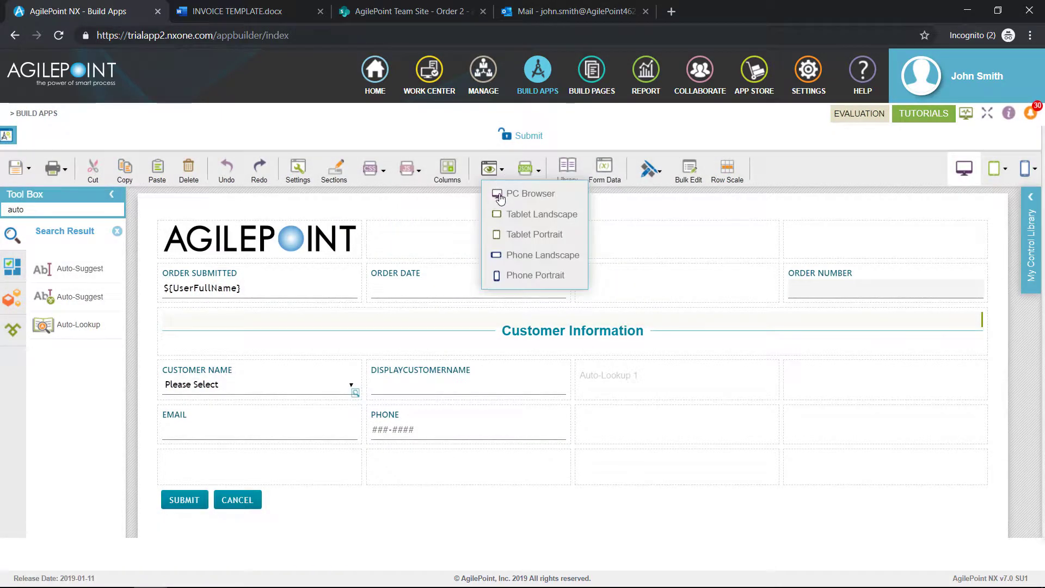
click(509, 195)
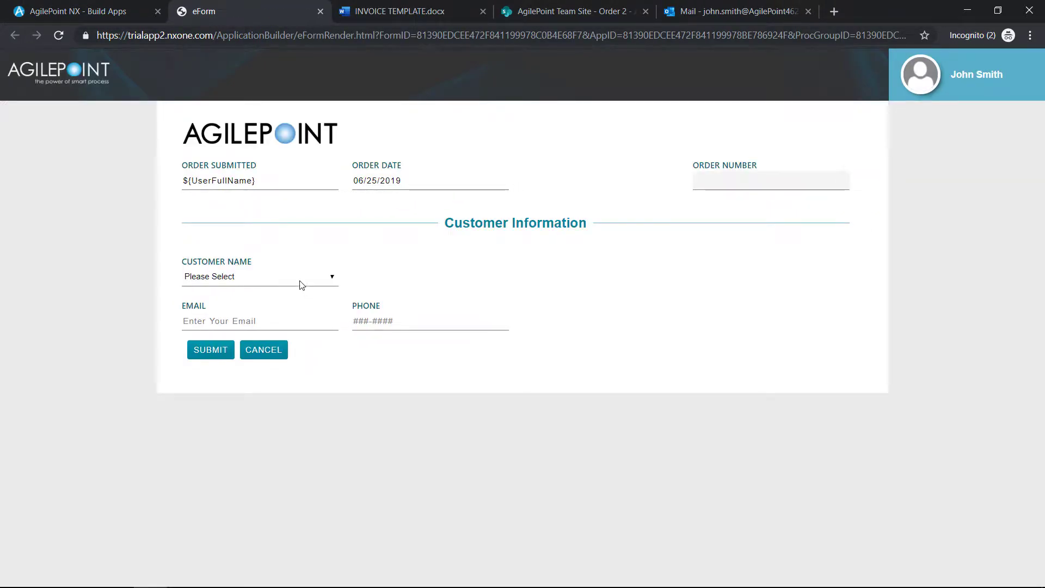
click(299, 279)
click(248, 398)
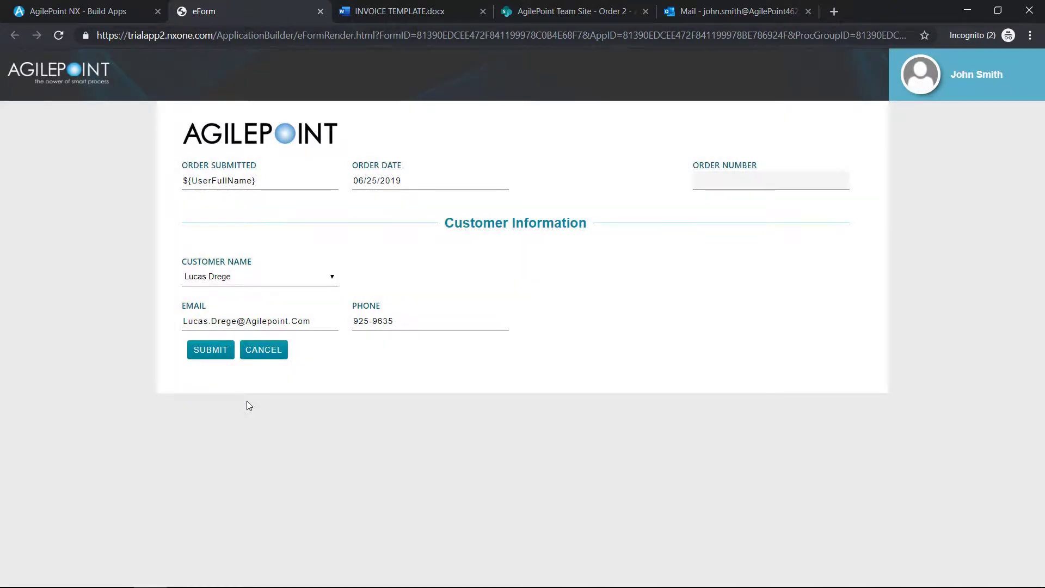
click(319, 13)
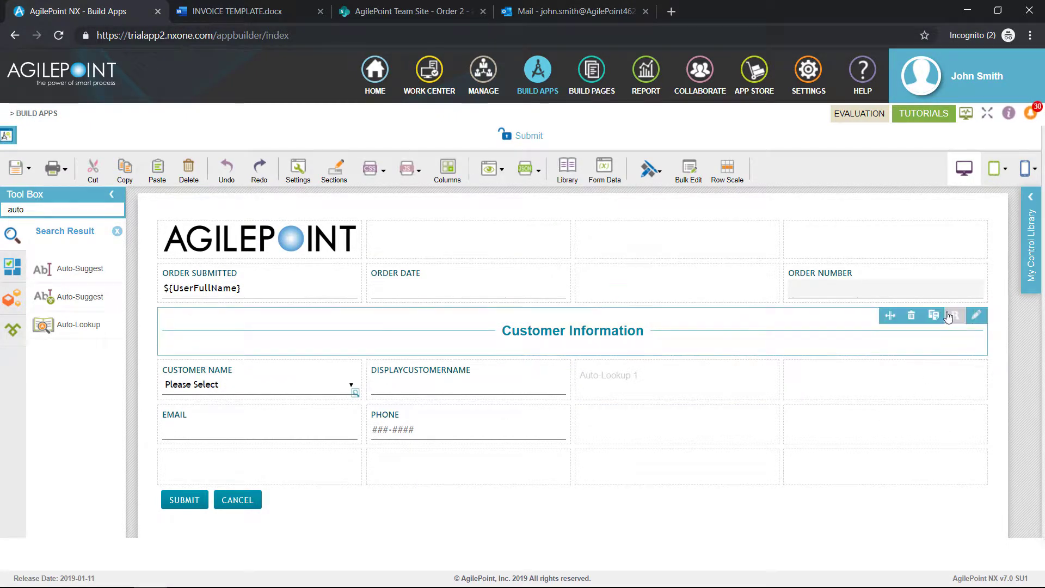
- Duplicate the Customer Information heading and stretch the copy across all four columns of its row
click(931, 320)
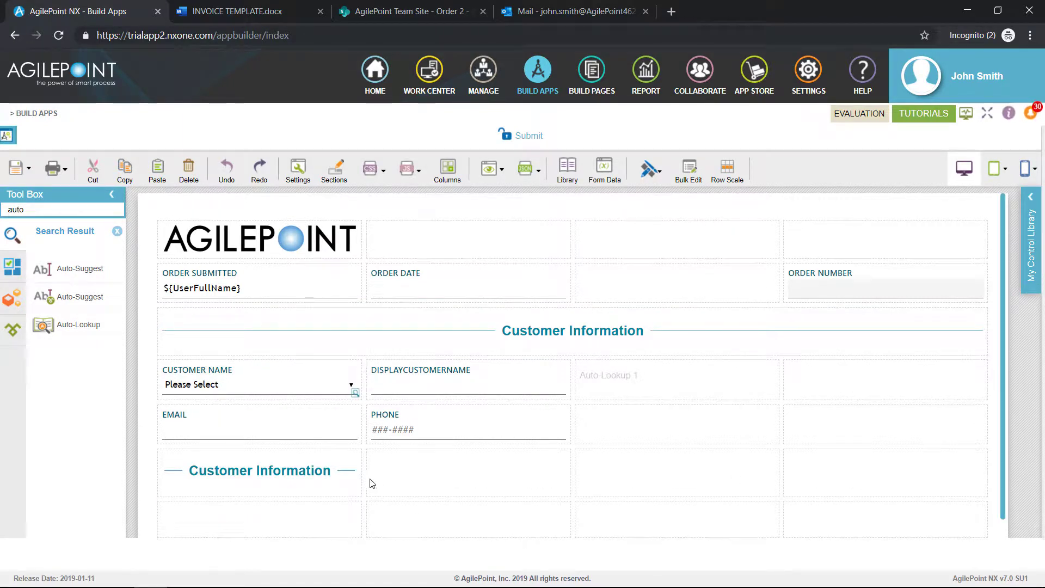
drag(359, 472, 953, 479)
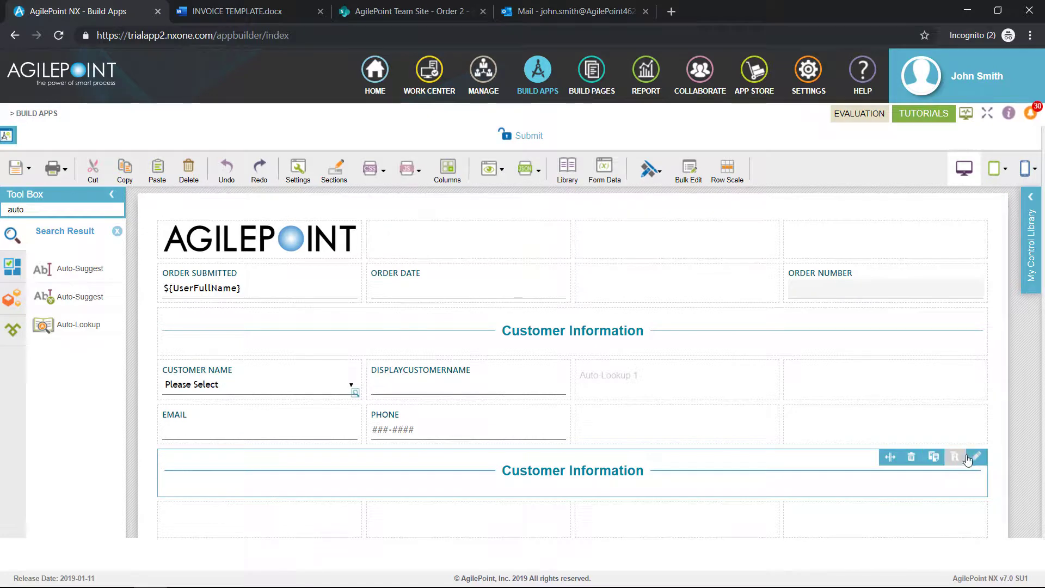
- Change the duplicated heading's HTML text to Order Information and close its field settings
click(948, 464)
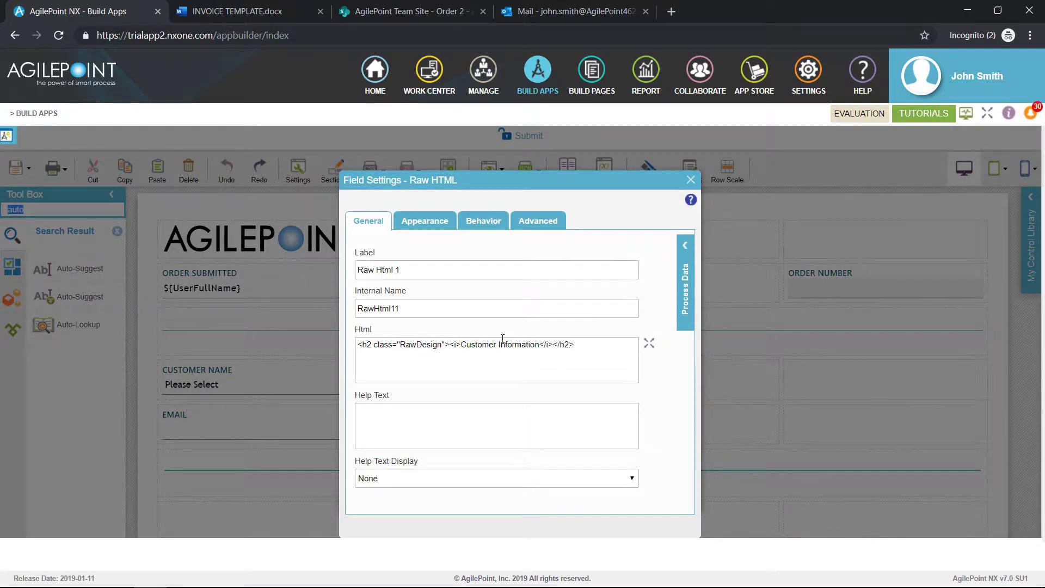
drag(494, 346, 481, 349)
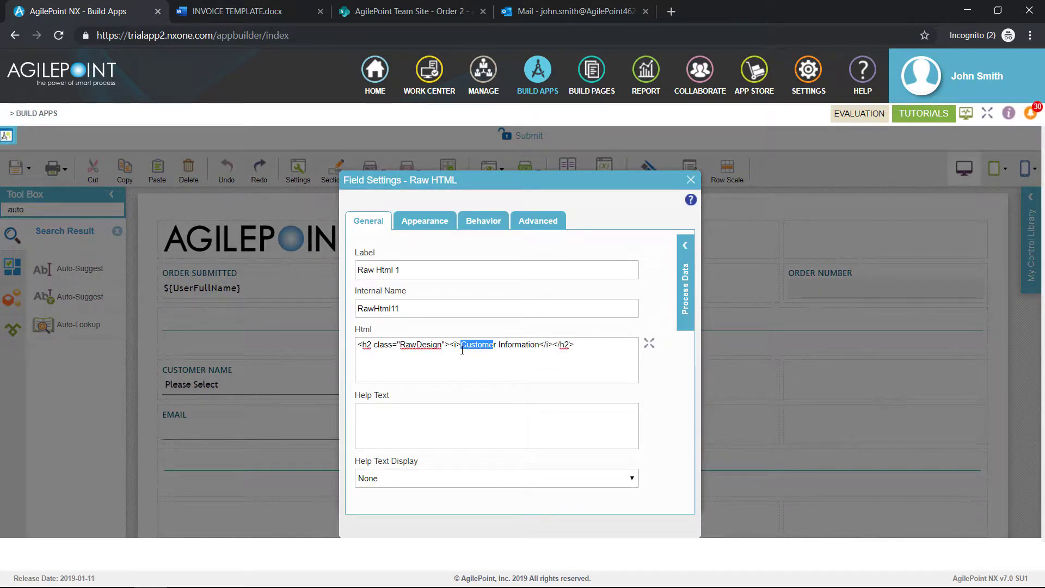
text(Orde)
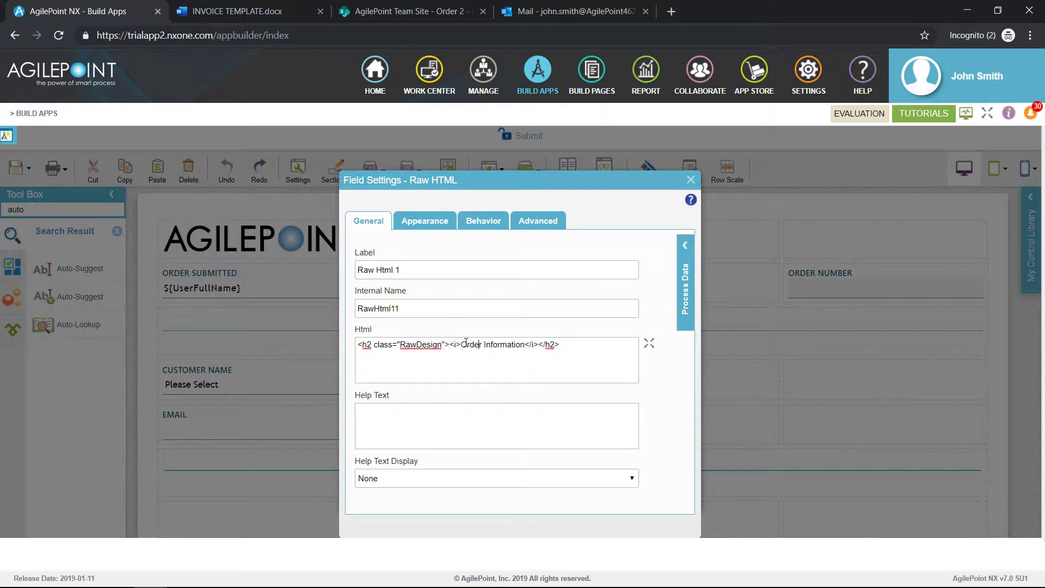
click(691, 179)
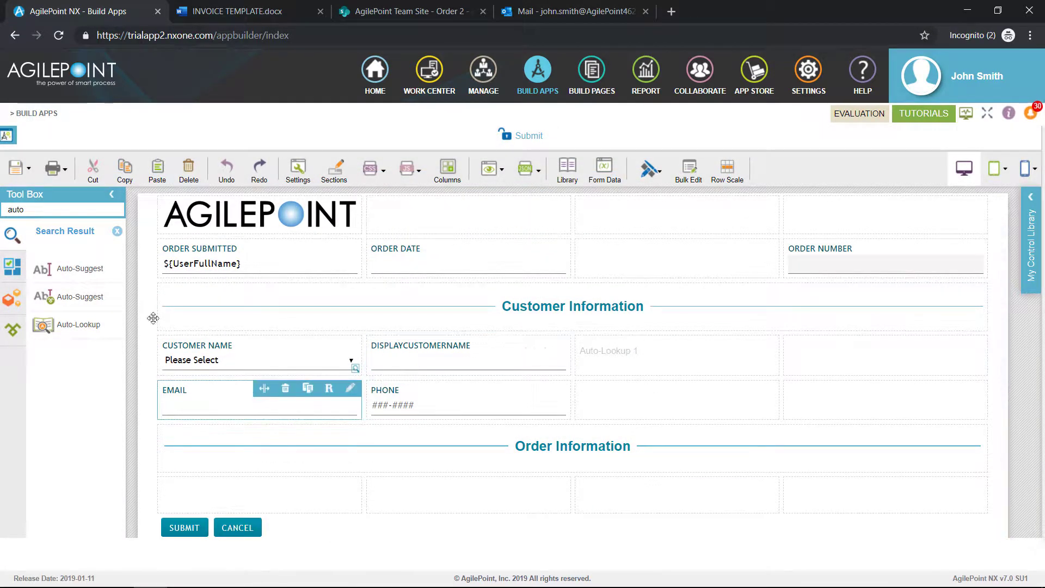
- Add a Drop-Down List in the row below the Order Information heading, with Products as its label and internal name
click(193, 357)
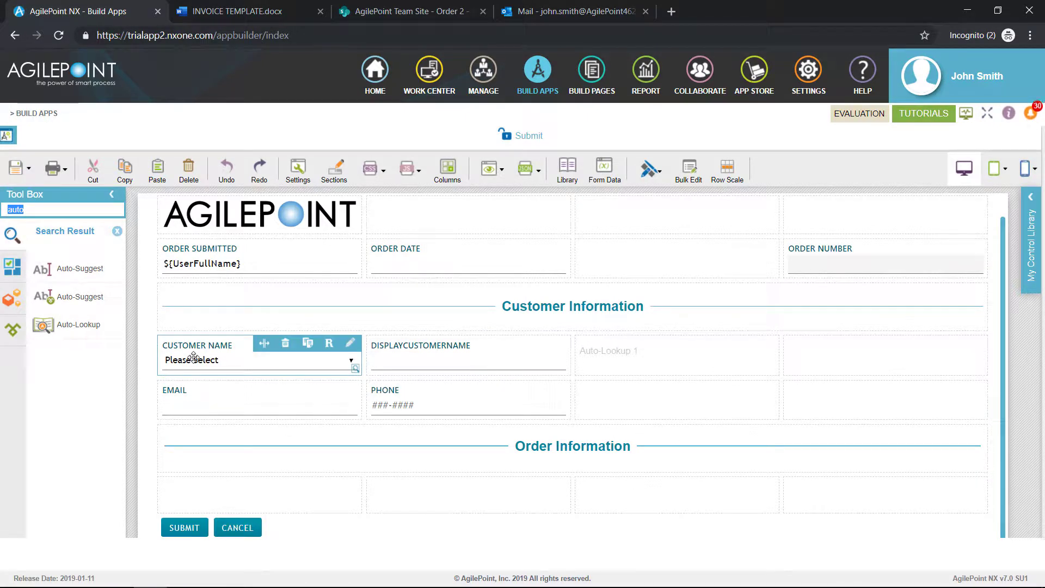
text(drop)
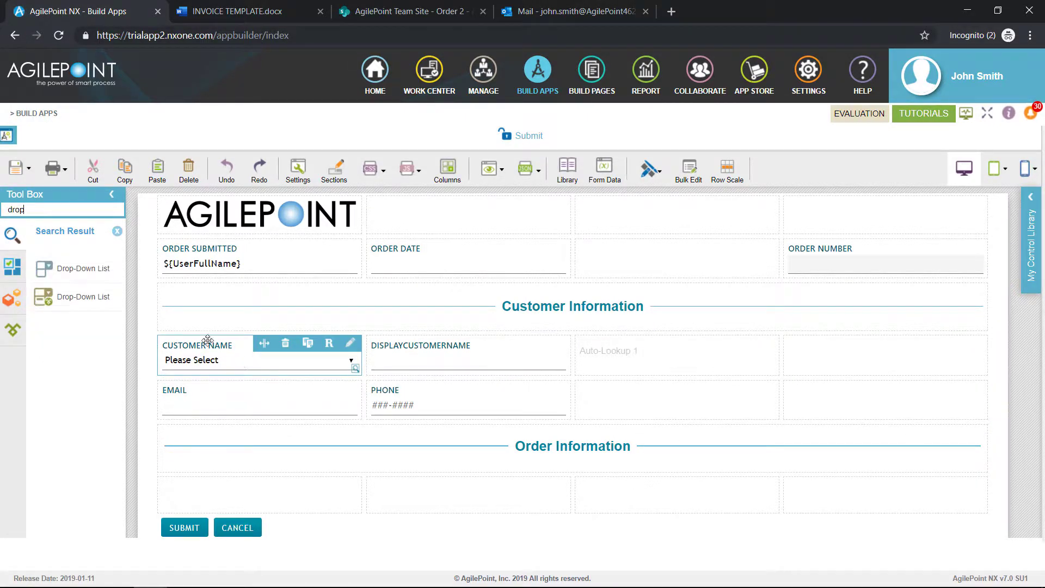
drag(82, 268, 278, 535)
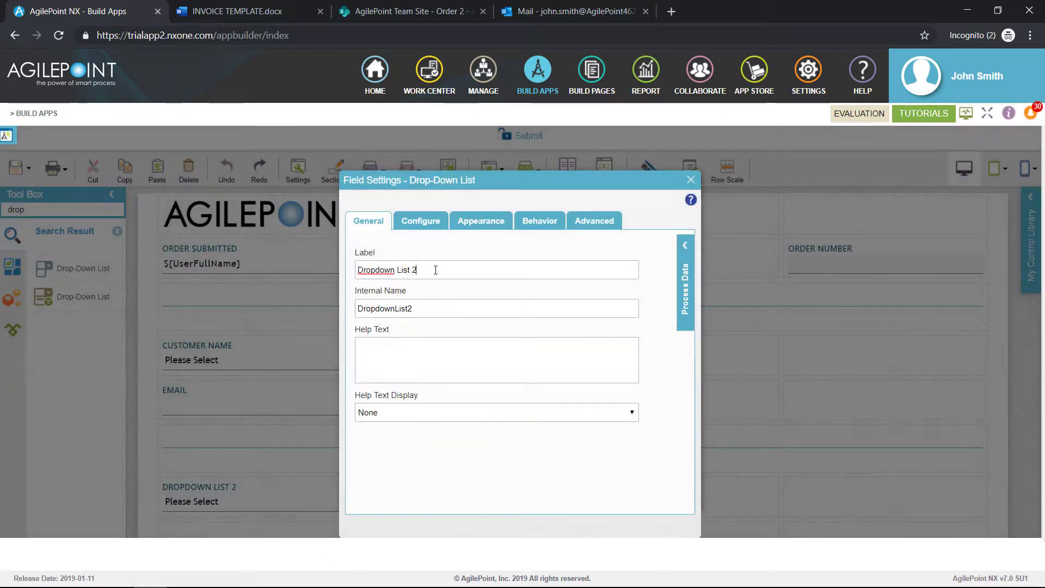
drag(436, 270, 303, 267)
text(Pr)
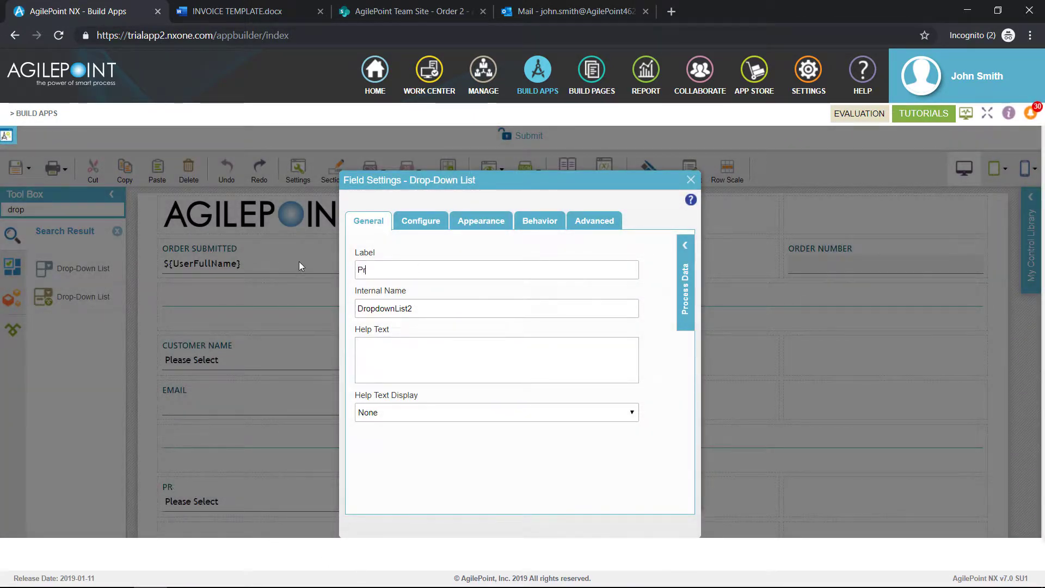
text(oducts)
key(Tab)
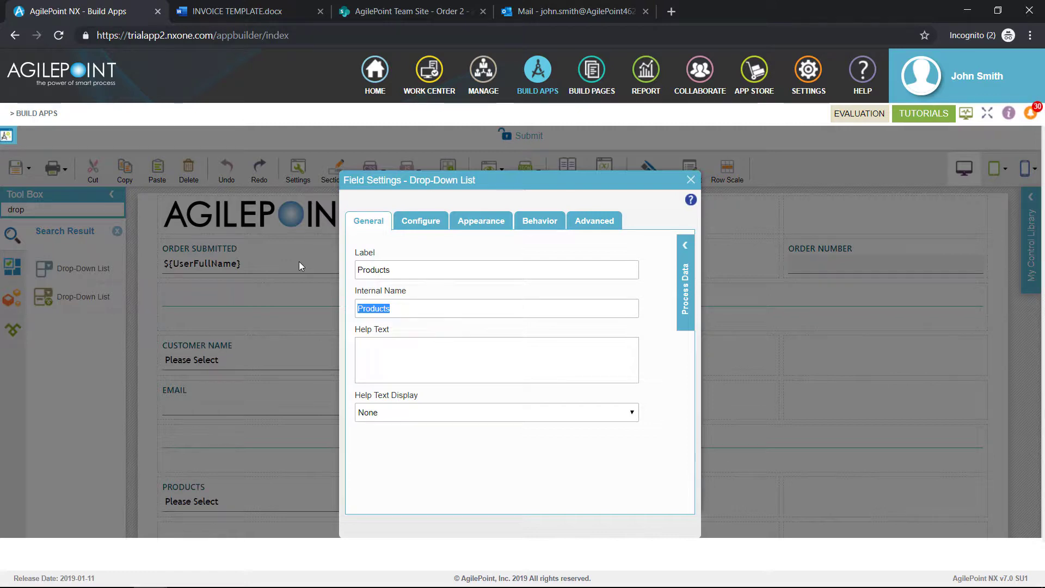
- Set the Products drop-down's list type to Lookup List and create a new lookup of type SharePoint Lookup
click(427, 221)
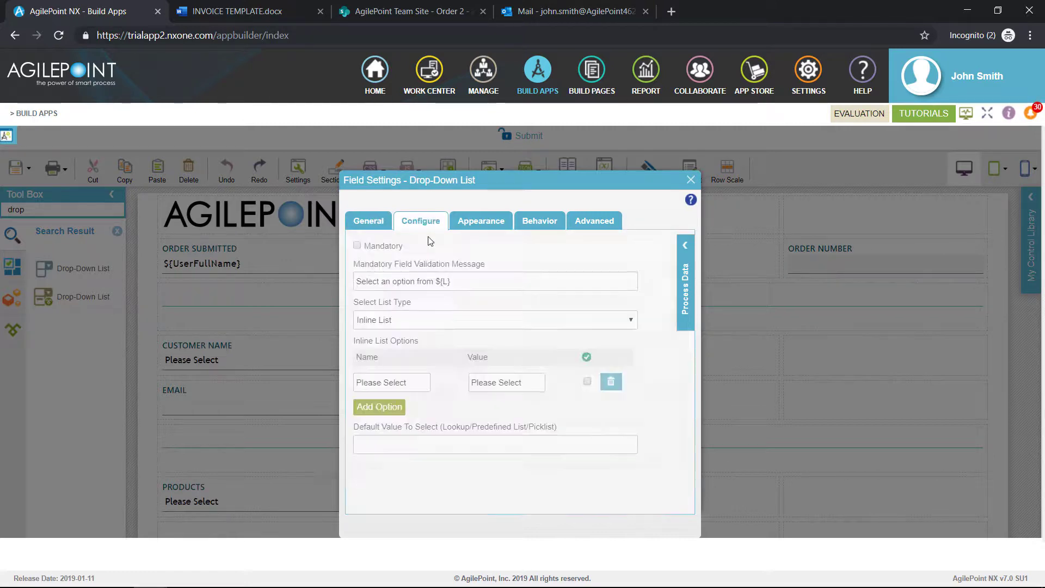
click(456, 320)
click(455, 366)
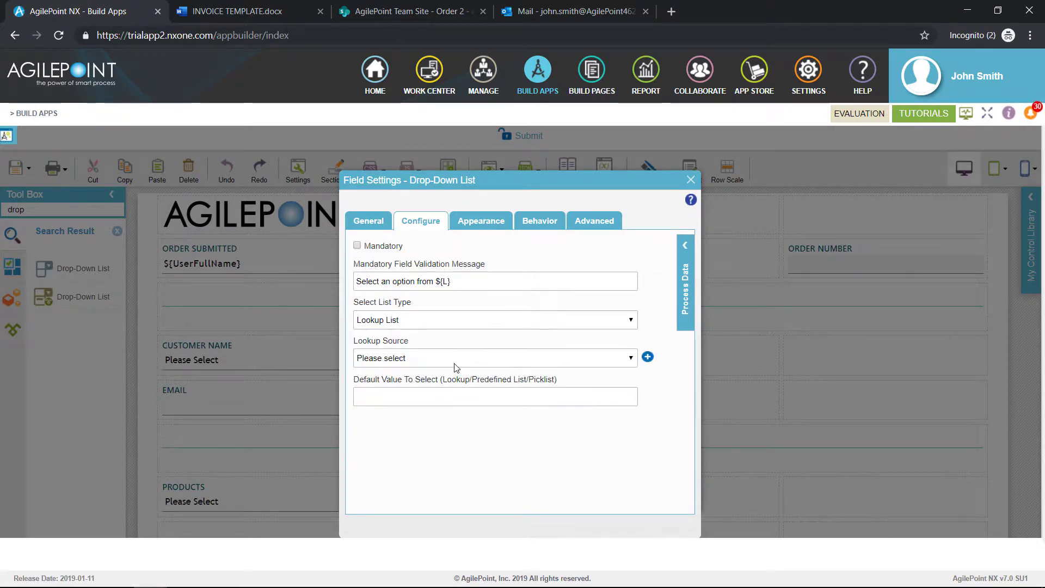
click(647, 357)
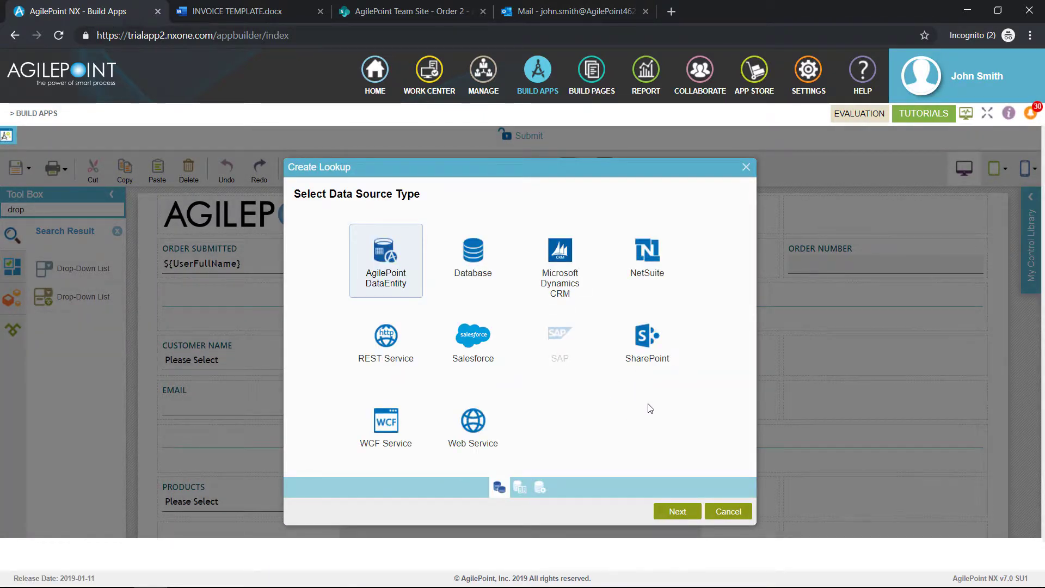
click(653, 351)
click(678, 517)
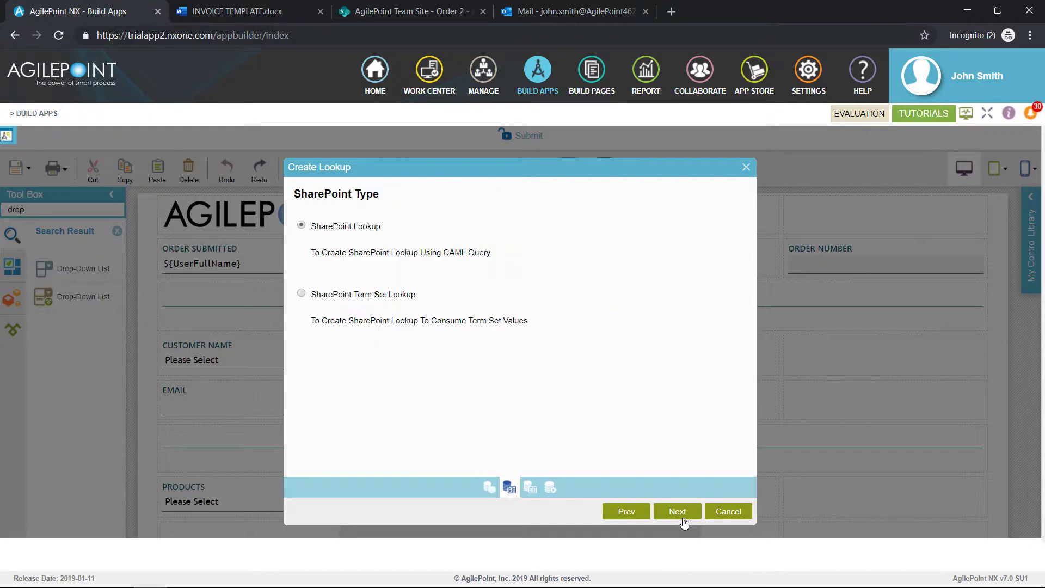
click(678, 510)
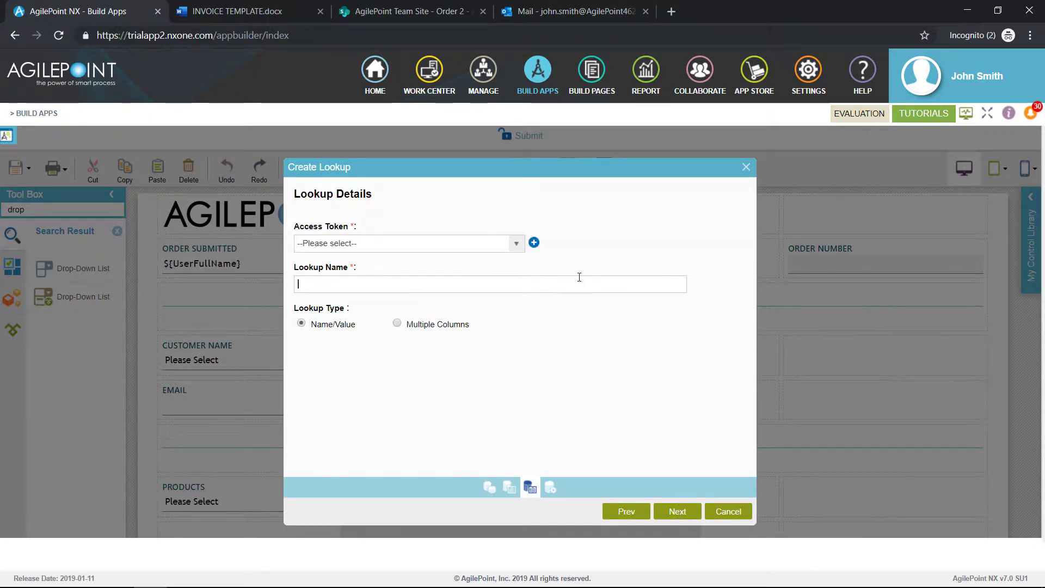
- Choose the Office 365 (Global) access token and name the lookup GEtProducts, keeping the Name/Value type
click(516, 243)
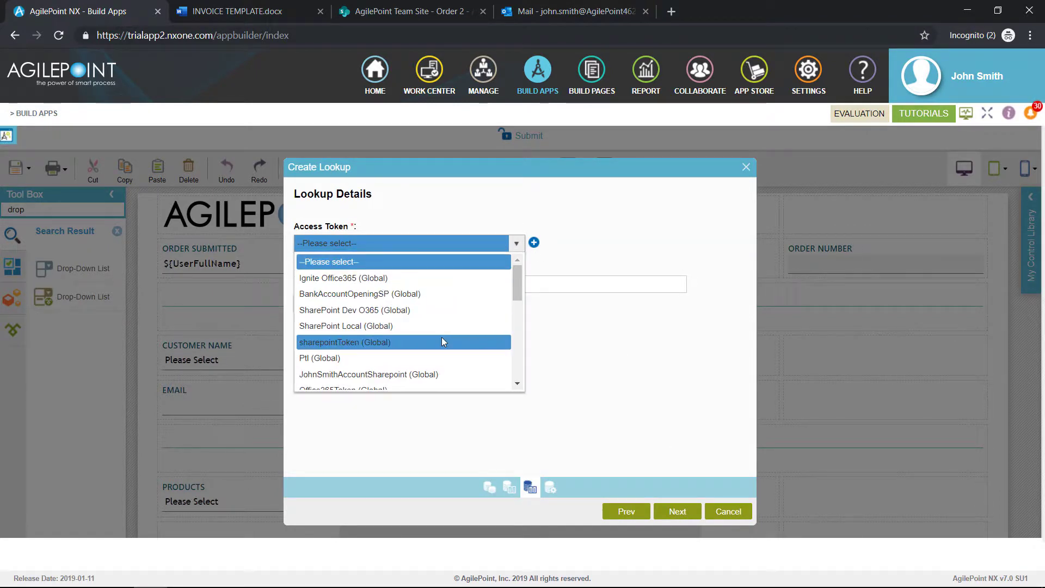
scroll(442, 337, down, 1)
scroll(444, 341, down, 3)
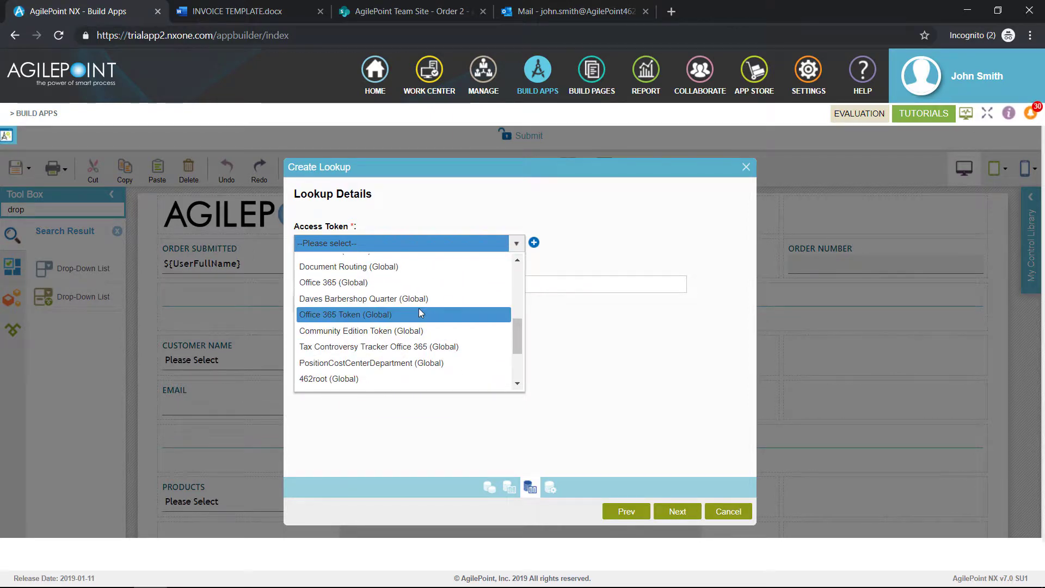
click(398, 282)
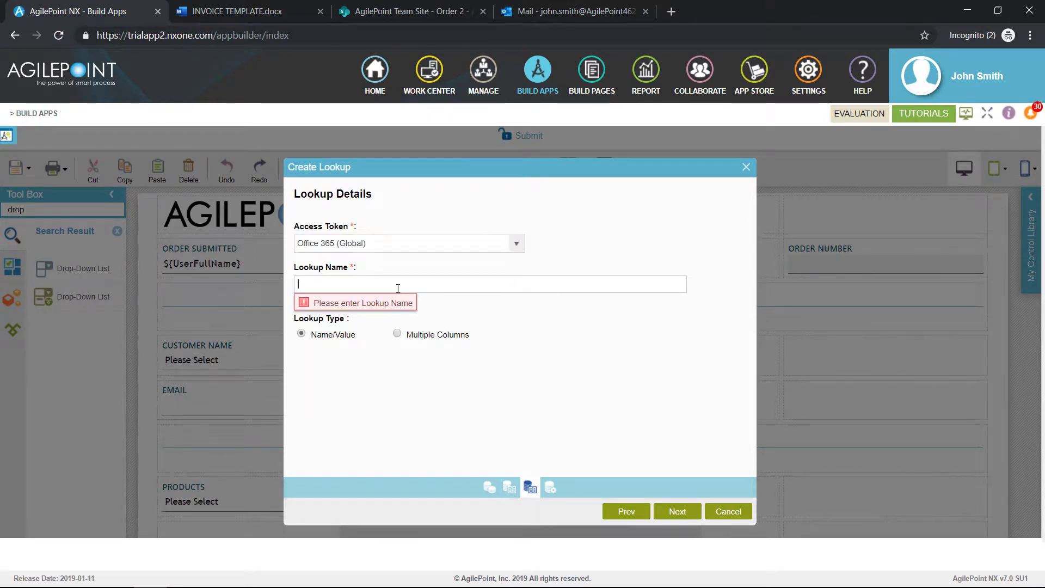
text(GEtProducts)
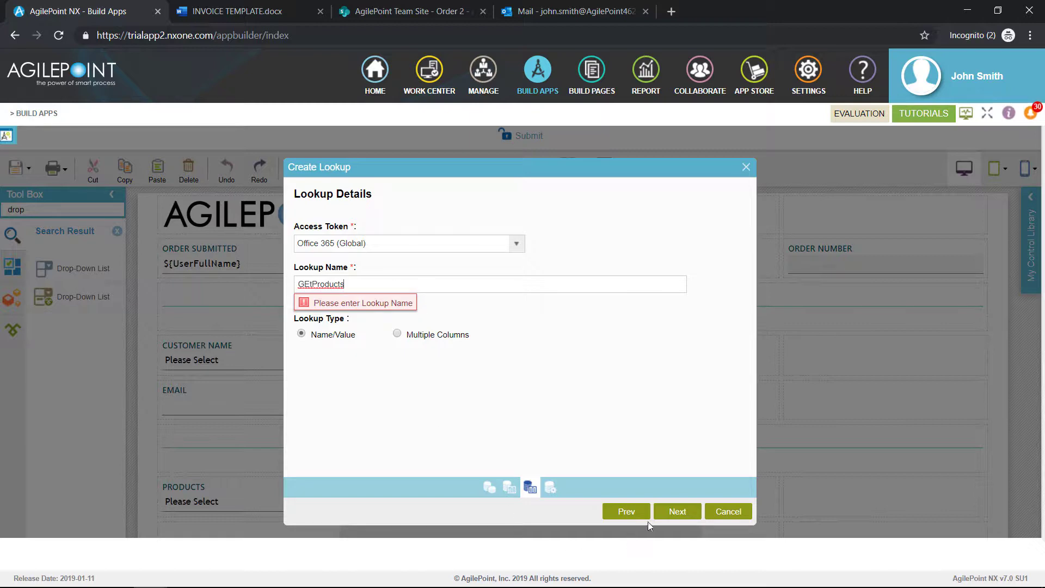
click(673, 514)
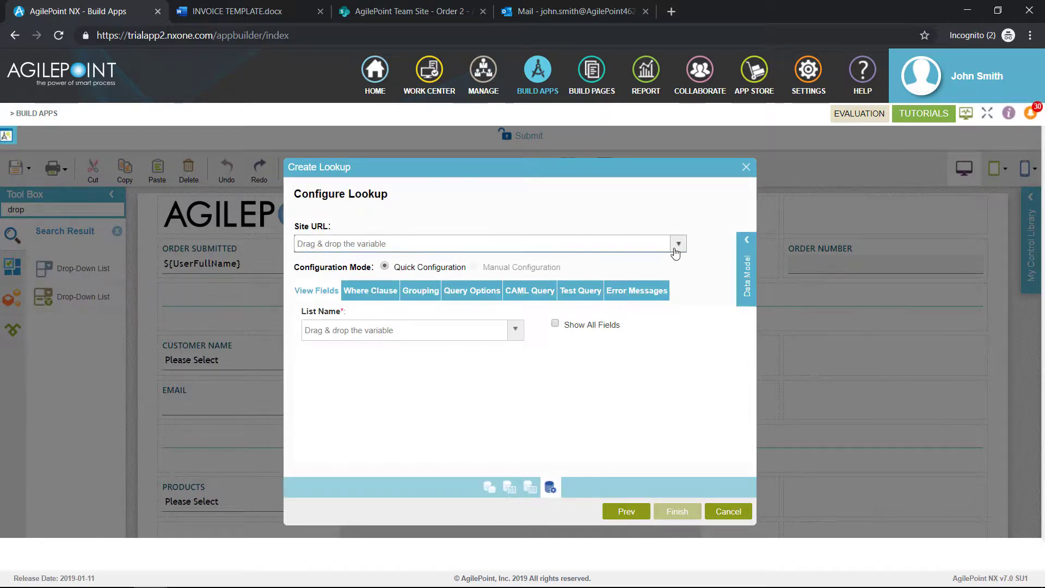
- Set the lookup's site URL to / and choose Products as the SharePoint list to read from
click(679, 244)
click(602, 265)
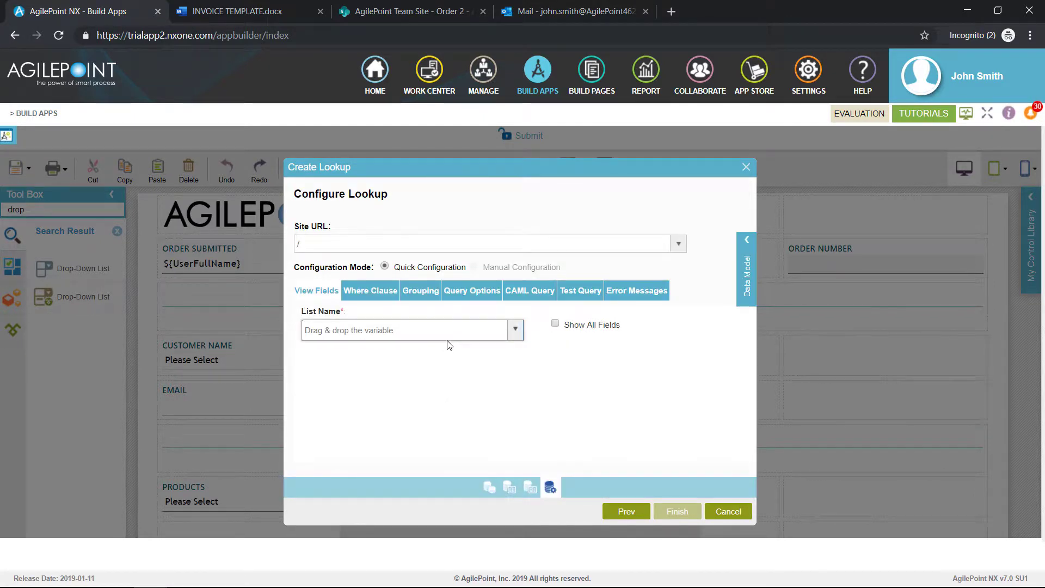
click(447, 331)
text(pr)
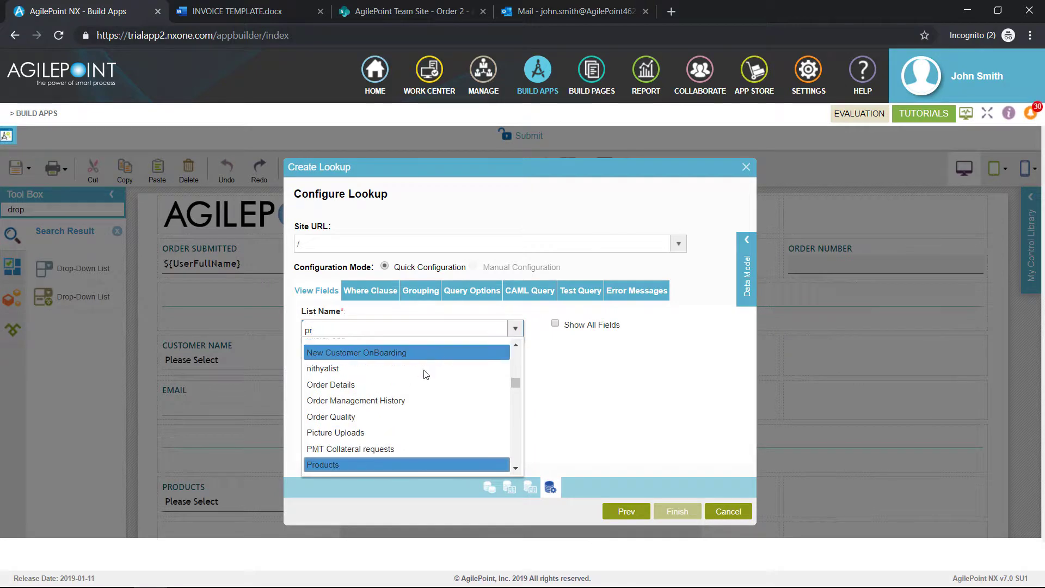
click(368, 463)
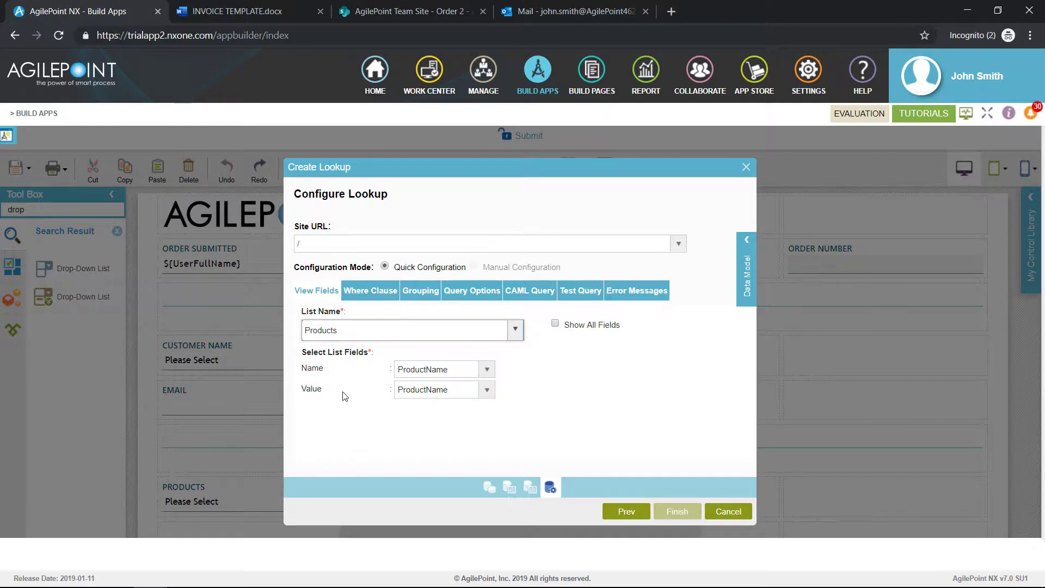
- Validate the GEtProducts lookup query, review the returned products, then finish the lookup and close the drop-down's field settings
click(580, 291)
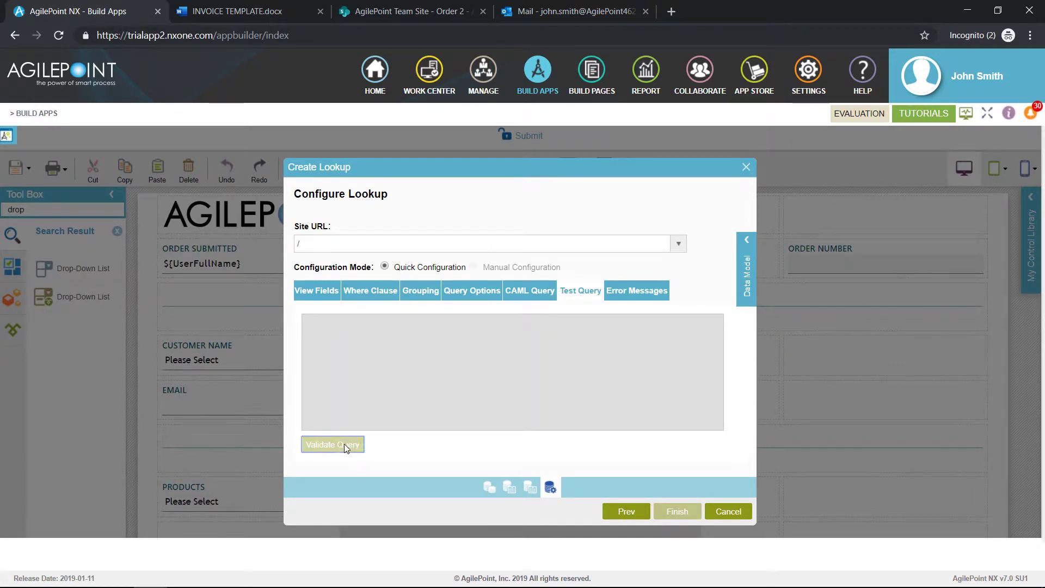
click(344, 443)
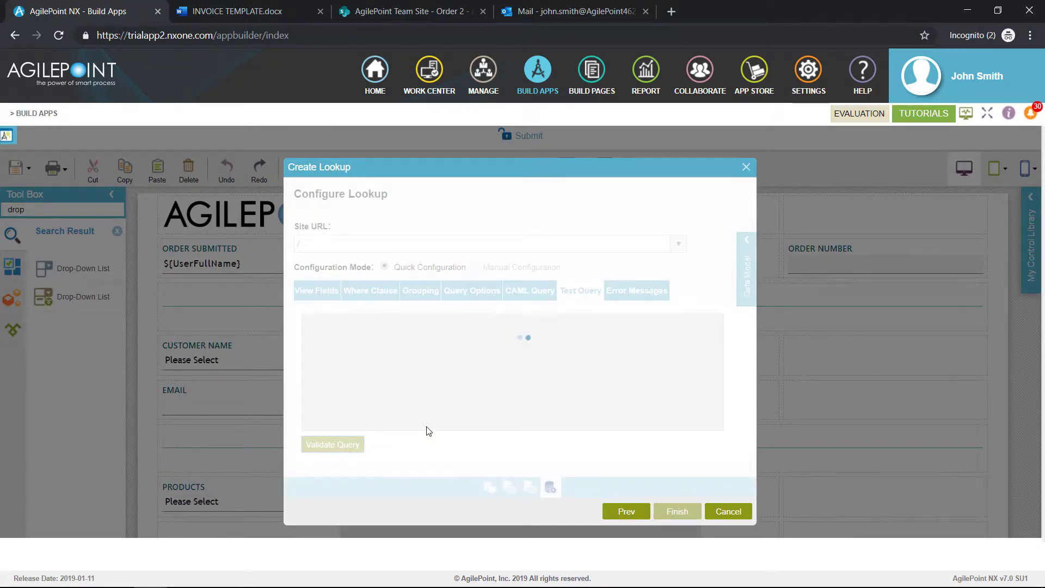
click(485, 368)
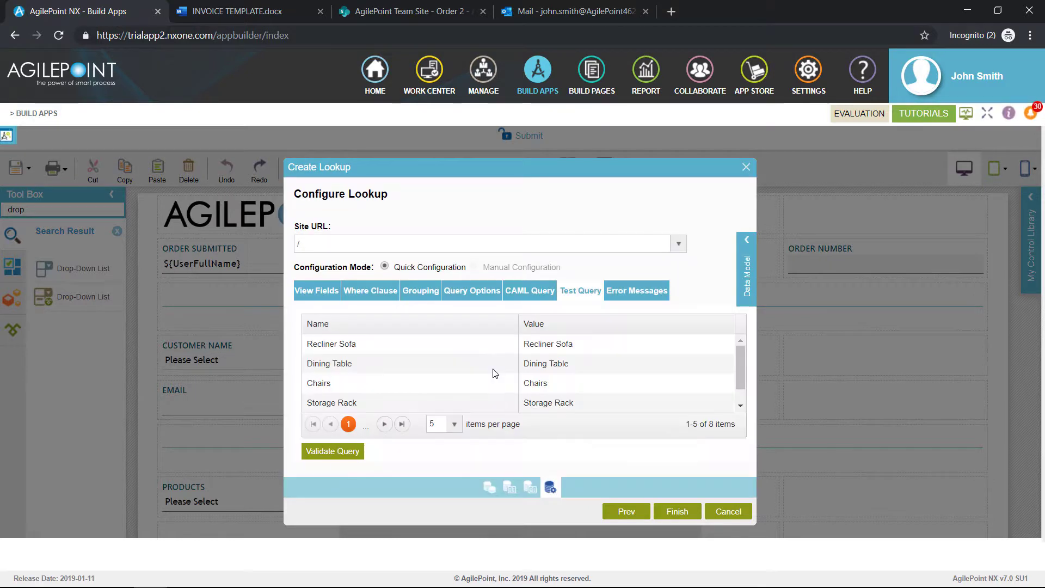
drag(741, 372, 739, 396)
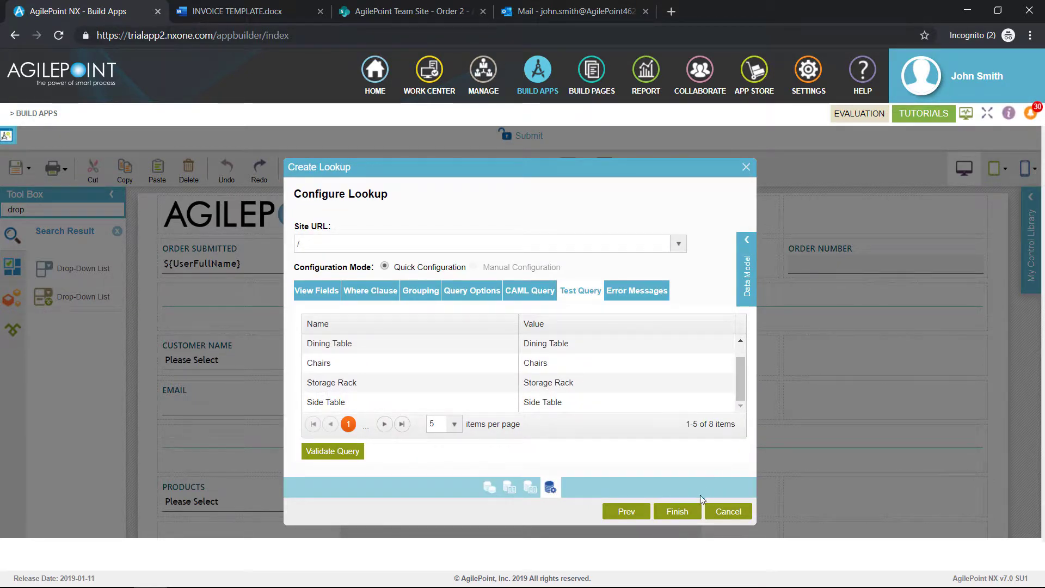
click(676, 512)
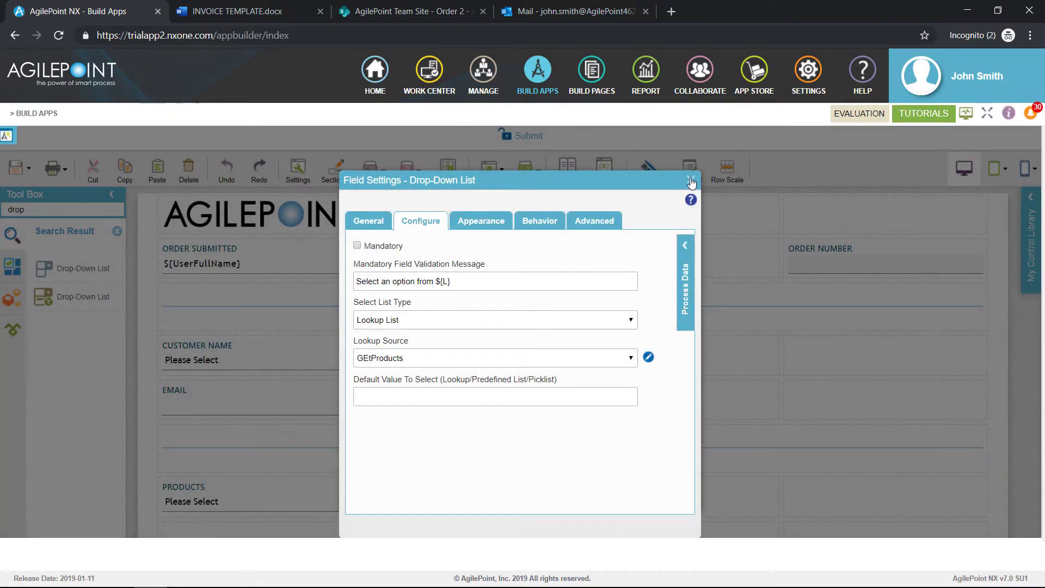
click(690, 181)
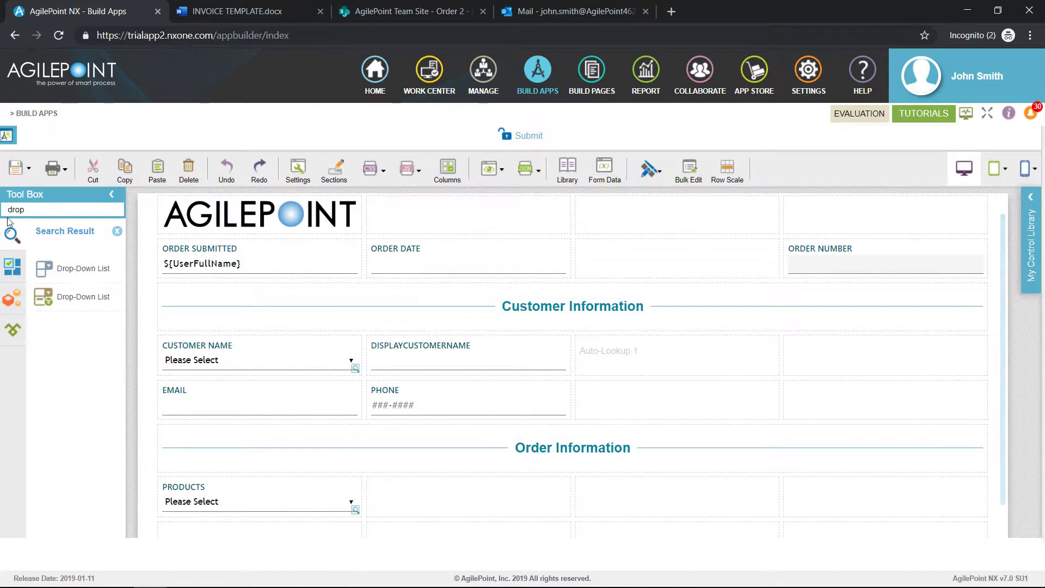
- Add a Number Box beside the Products drop-down, with Quantity as its label and internal name
drag(25, 210, 1, 196)
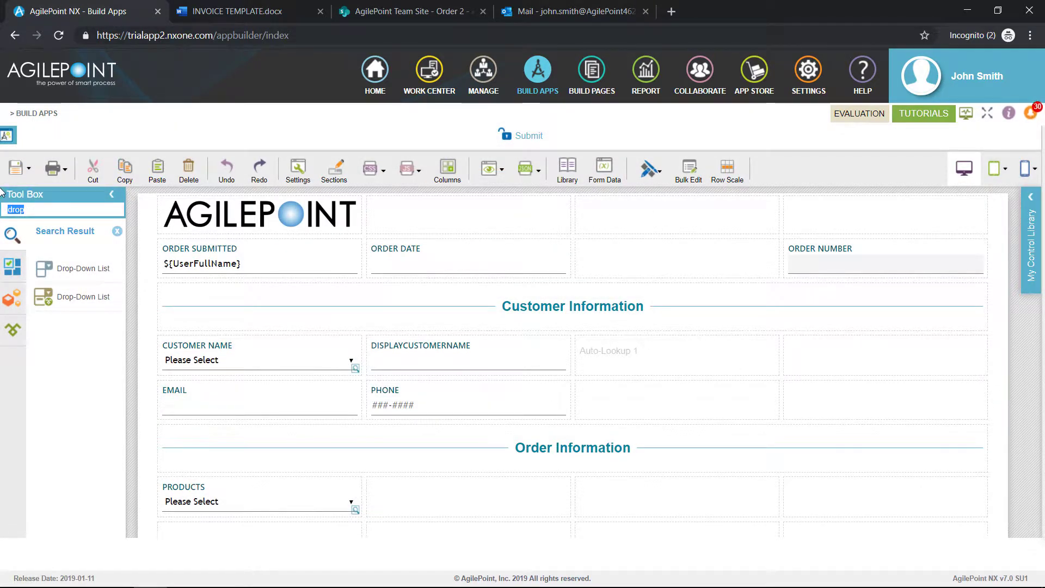
text(number)
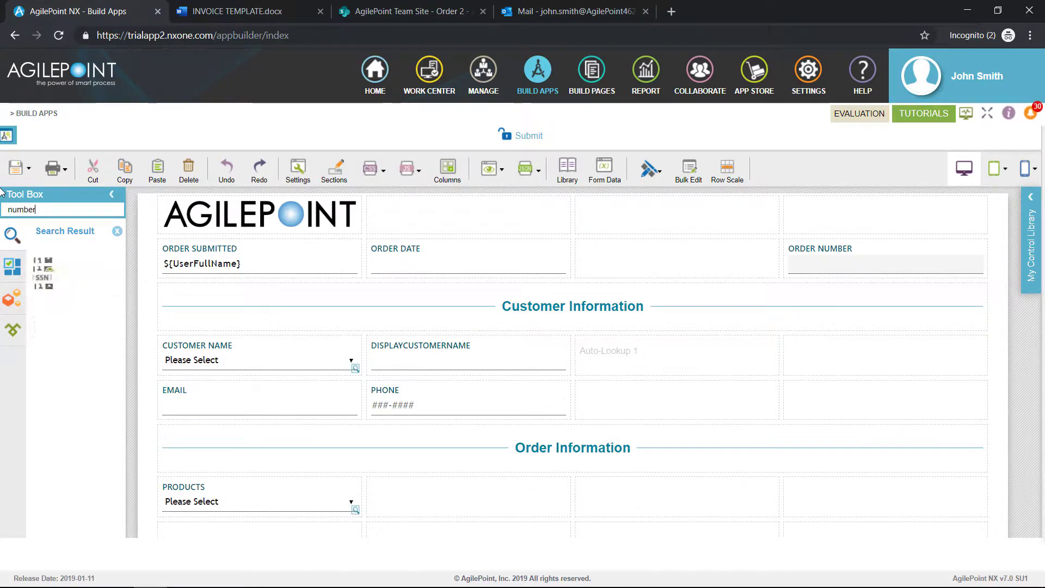
drag(58, 269, 386, 508)
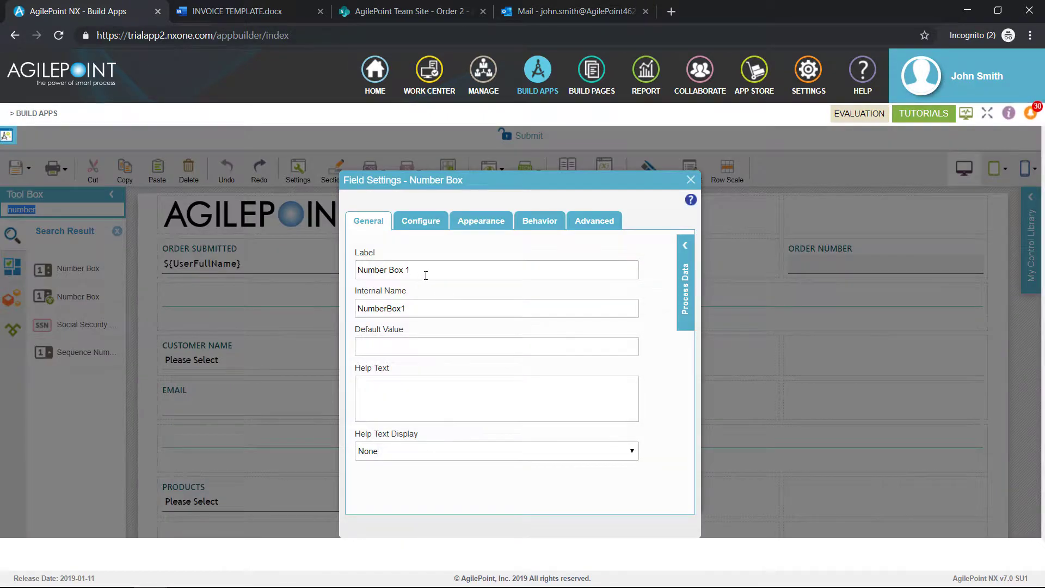
drag(425, 271, 262, 257)
text(Quantity)
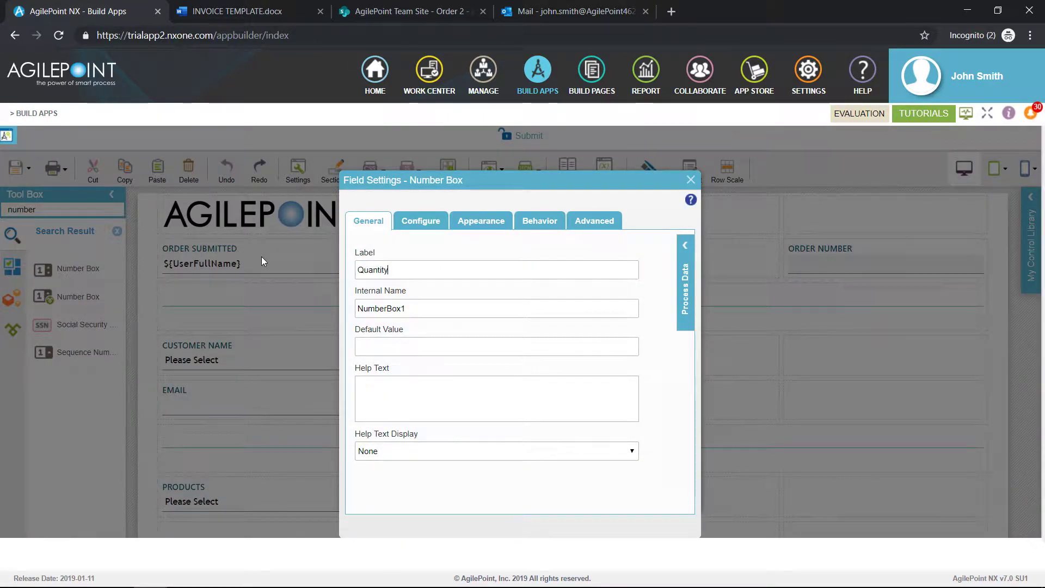
key(Tab)
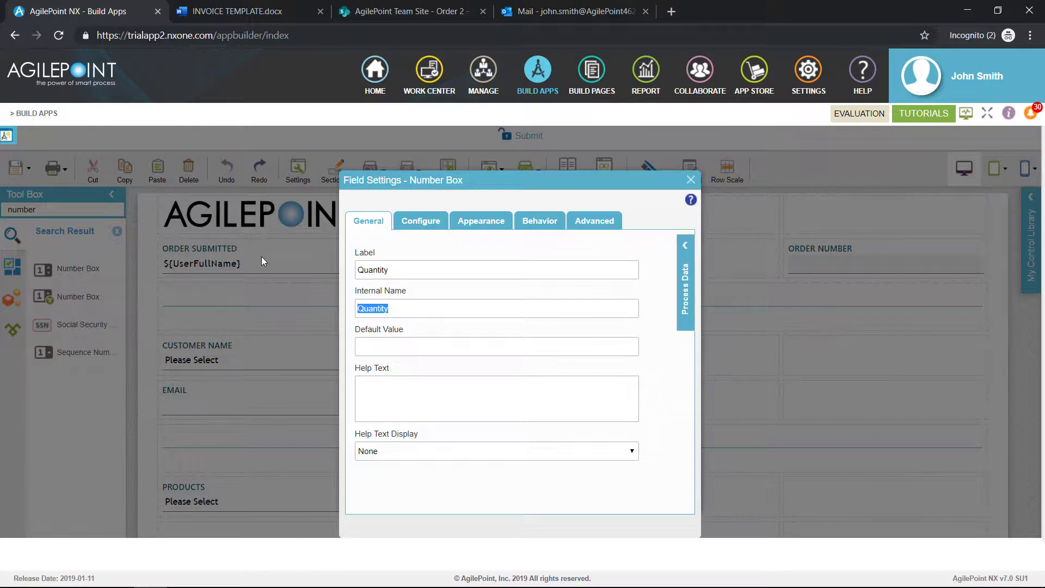
click(692, 181)
- Add another Number Box beside Quantity, labelled Unit Price with the internal name UnitPrice
drag(113, 268, 589, 485)
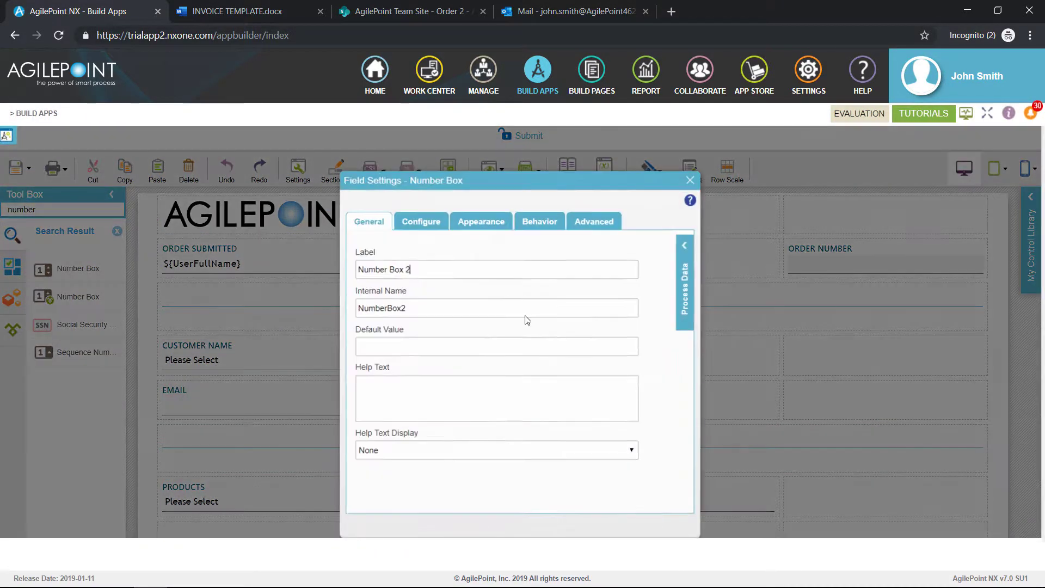
key(ctrl+a)
text(Unite)
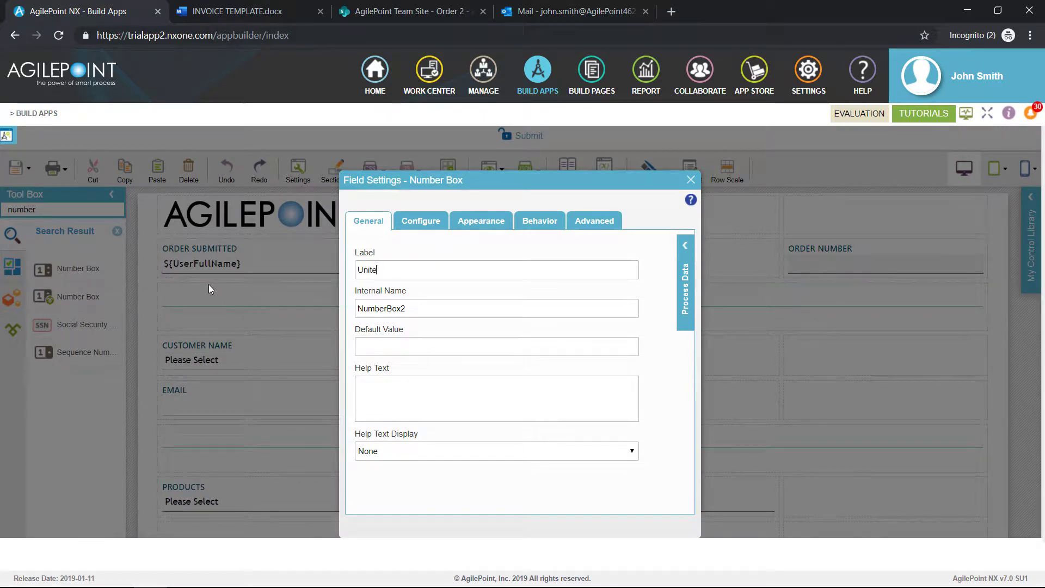
text(Price)
key(Tab)
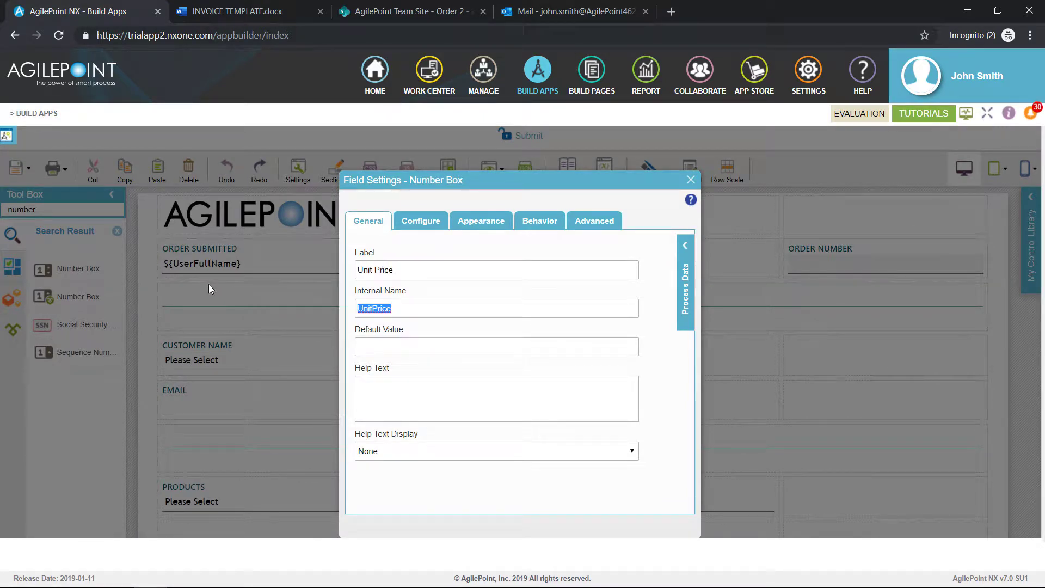
click(692, 182)
- Add a Formula control beside Unit Price, with Total as its label and internal name
double_click(3, 210)
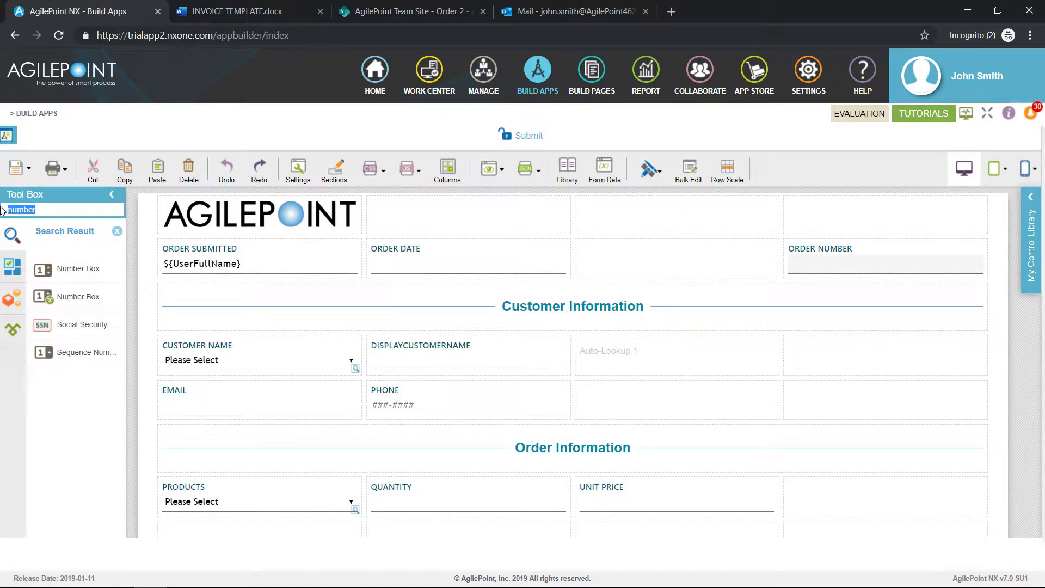
text(formul)
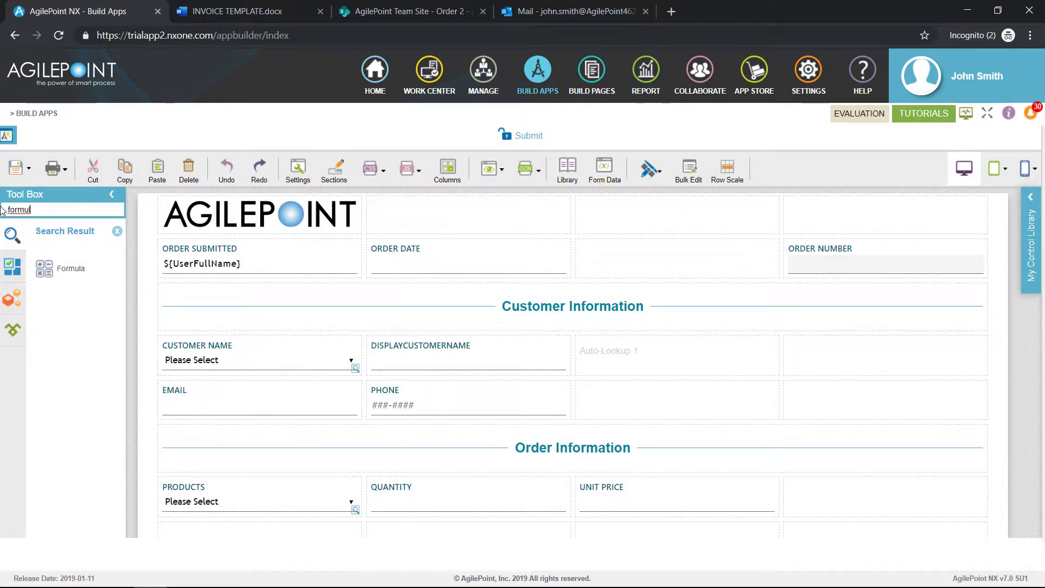
drag(63, 268, 798, 502)
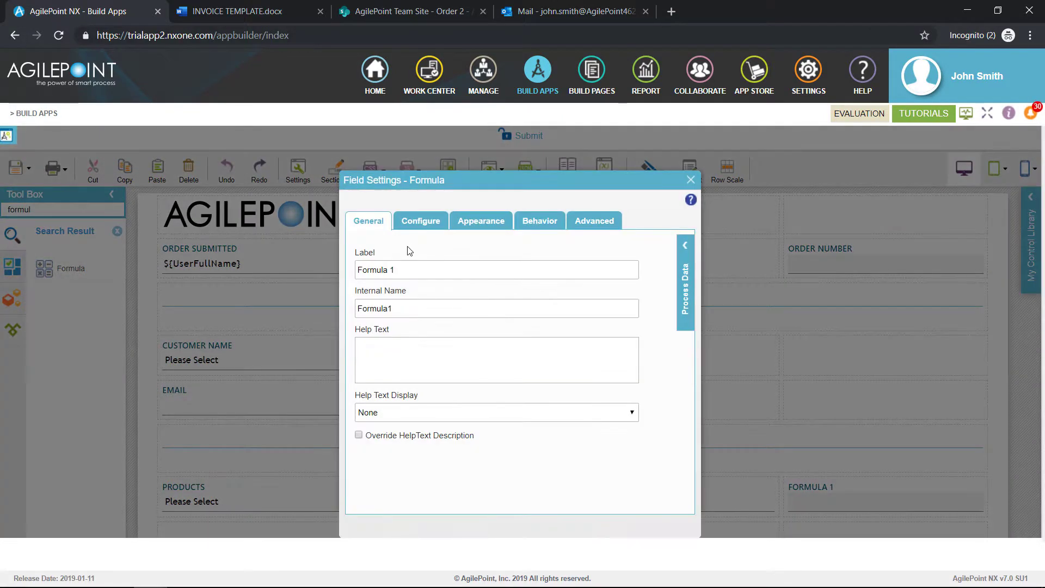
key(ctrl+a)
text(Tot)
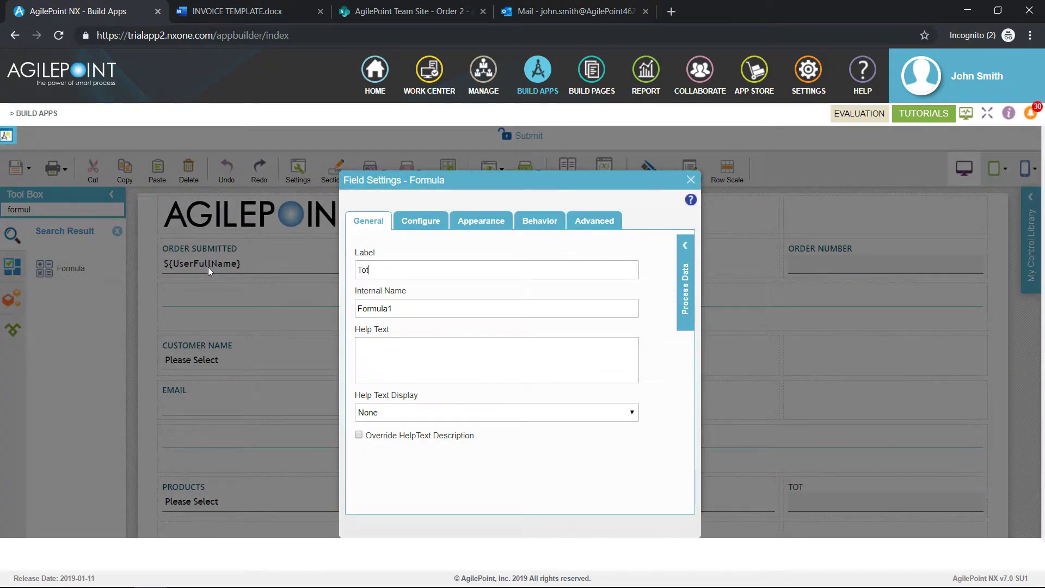
text(al)
key(Tab)
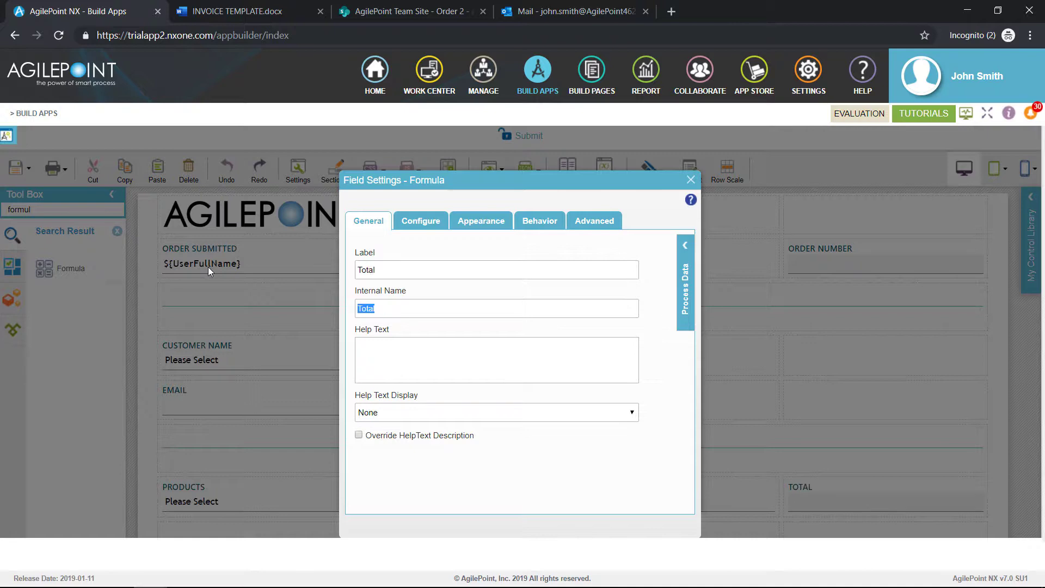
click(689, 182)
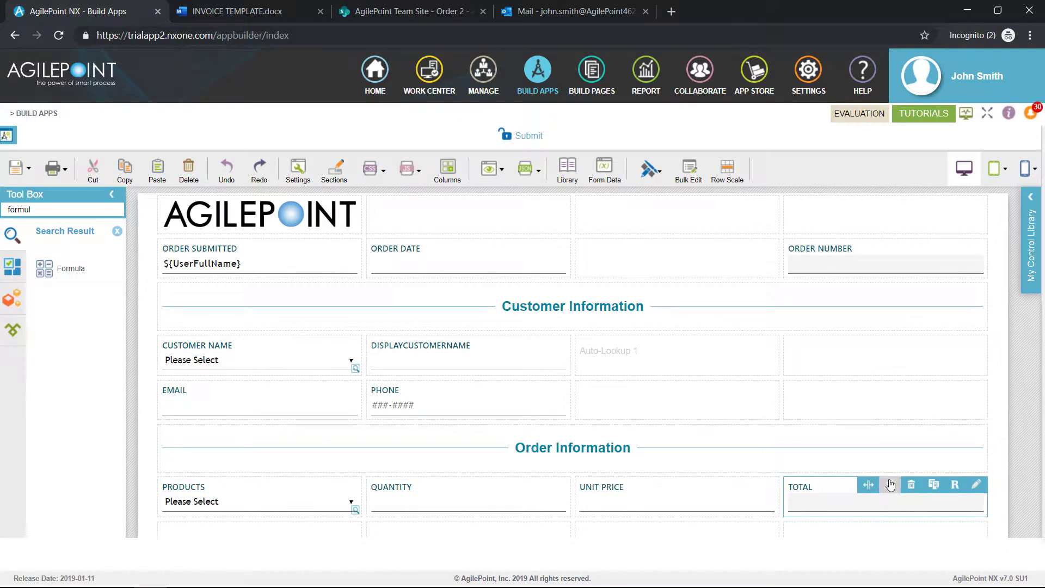
- Build the Total field's formula as ${Quantity} * ${UnitPrice}, validate it and apply it
click(891, 485)
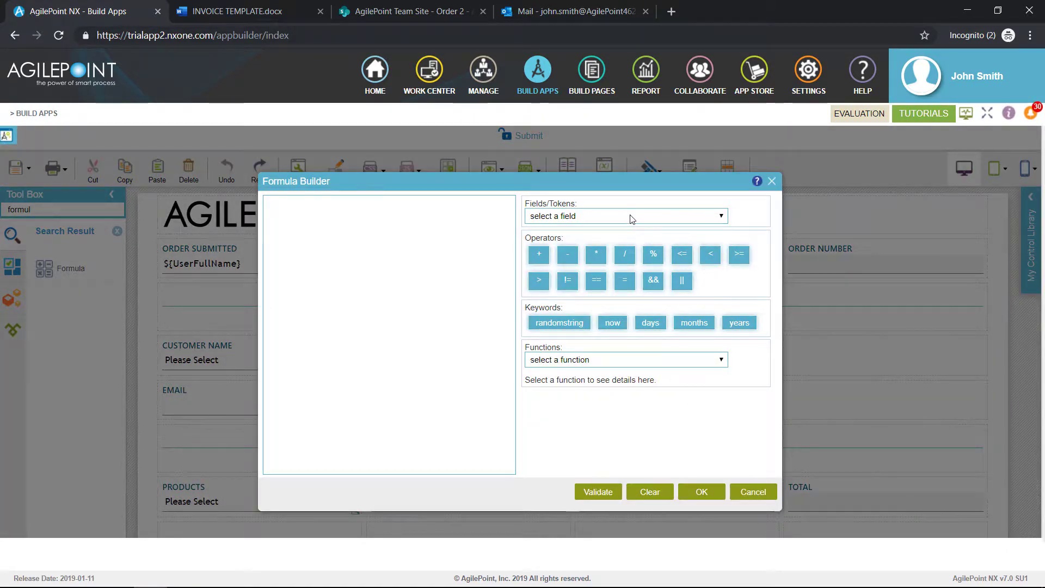
click(631, 219)
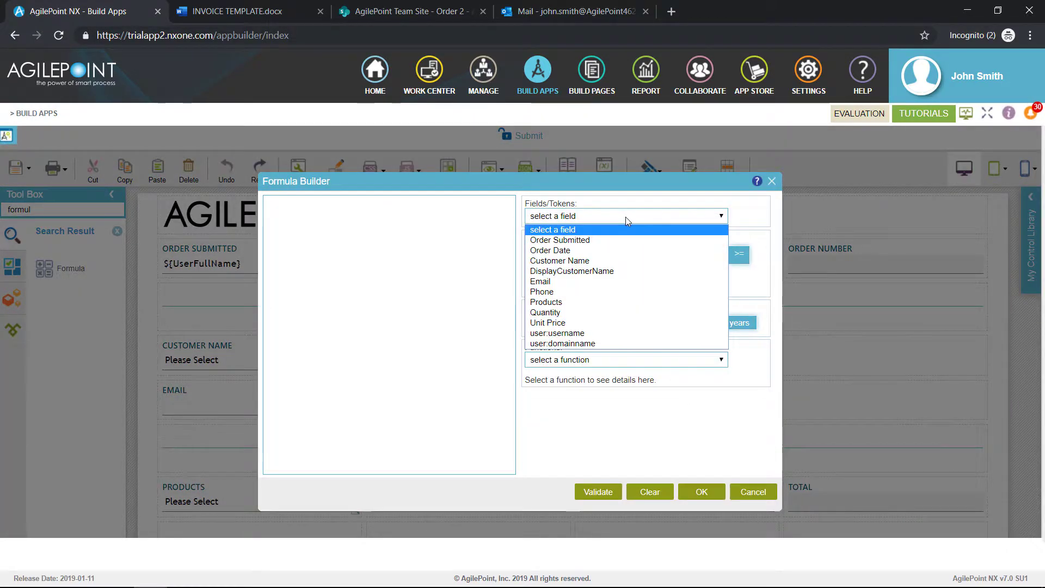
click(553, 312)
click(596, 254)
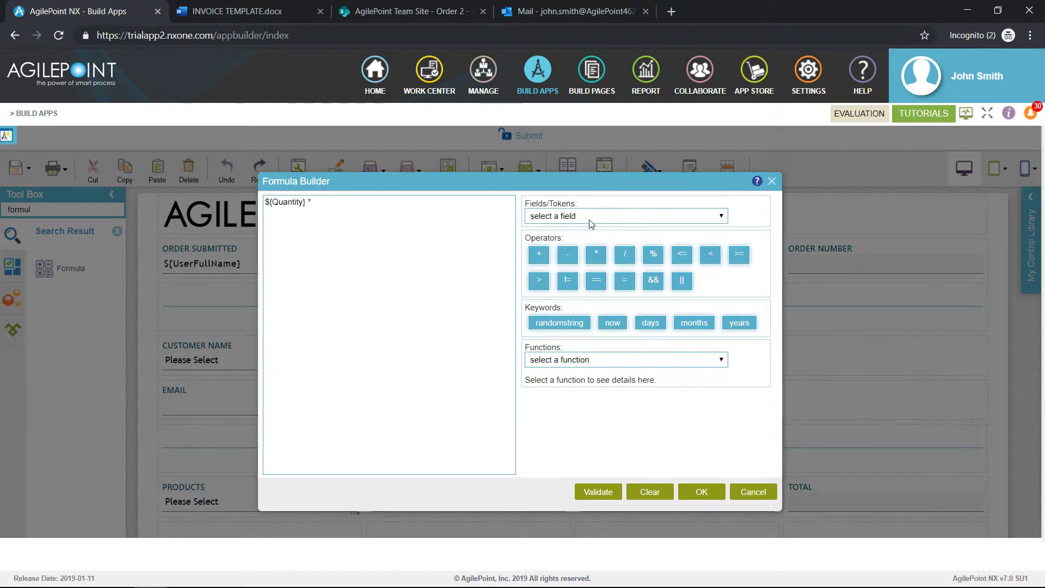
click(591, 218)
click(562, 325)
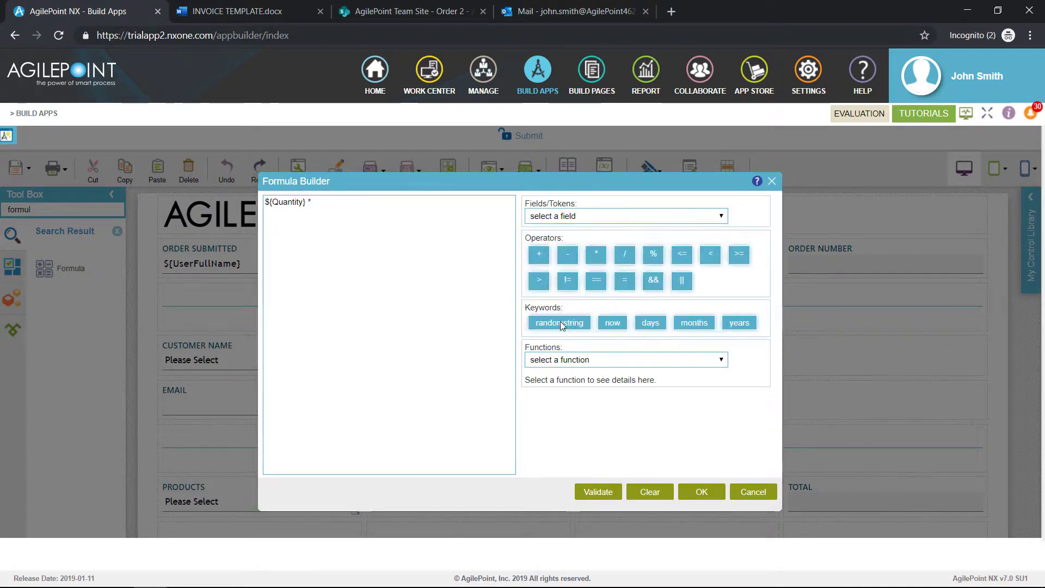
click(600, 492)
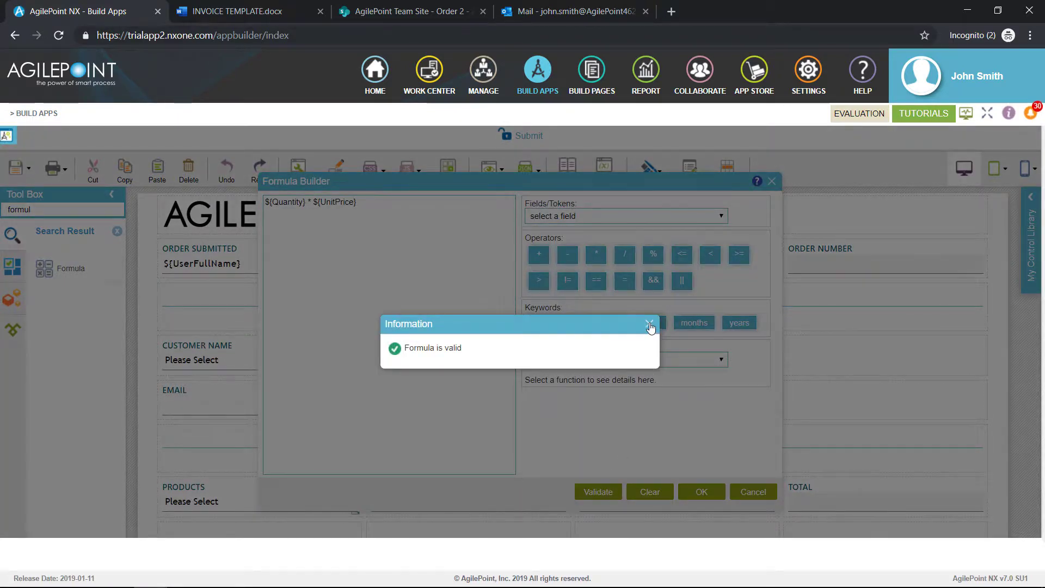
click(650, 325)
click(703, 493)
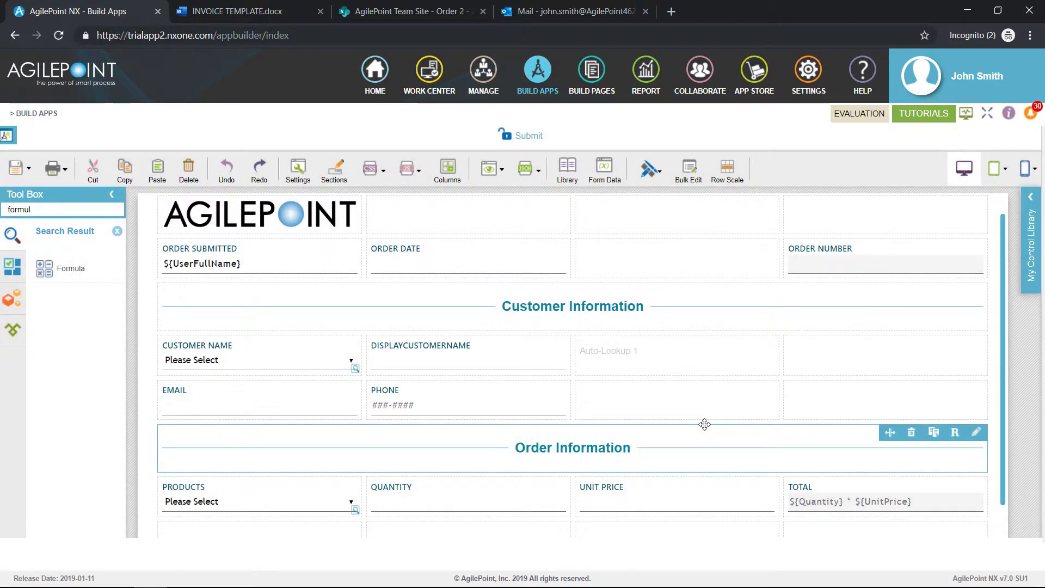
- Save the finished Submit form and close it to return to the Start Task configuration
scroll(705, 424, down, 1)
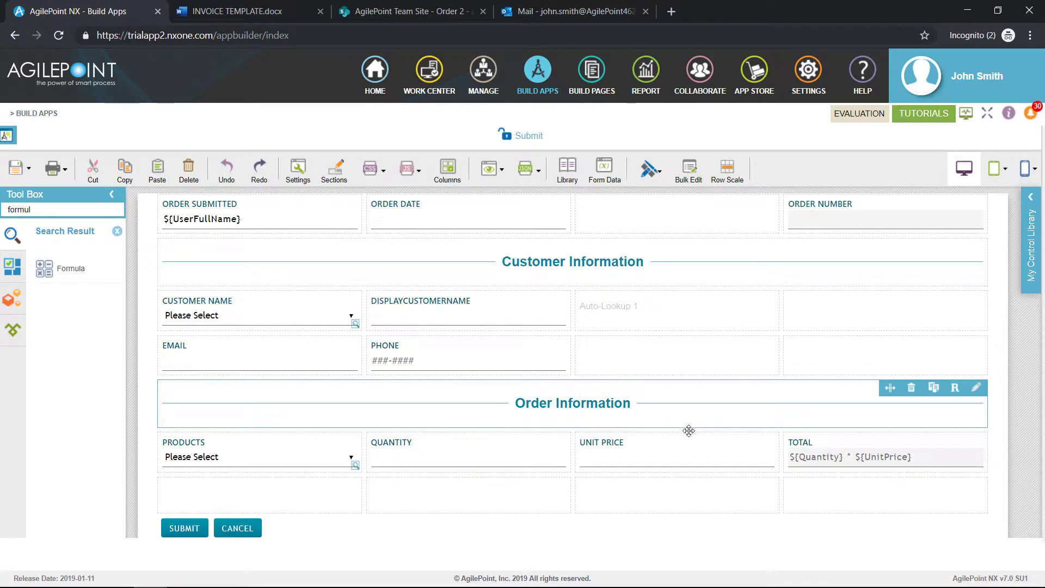
click(28, 169)
click(32, 213)
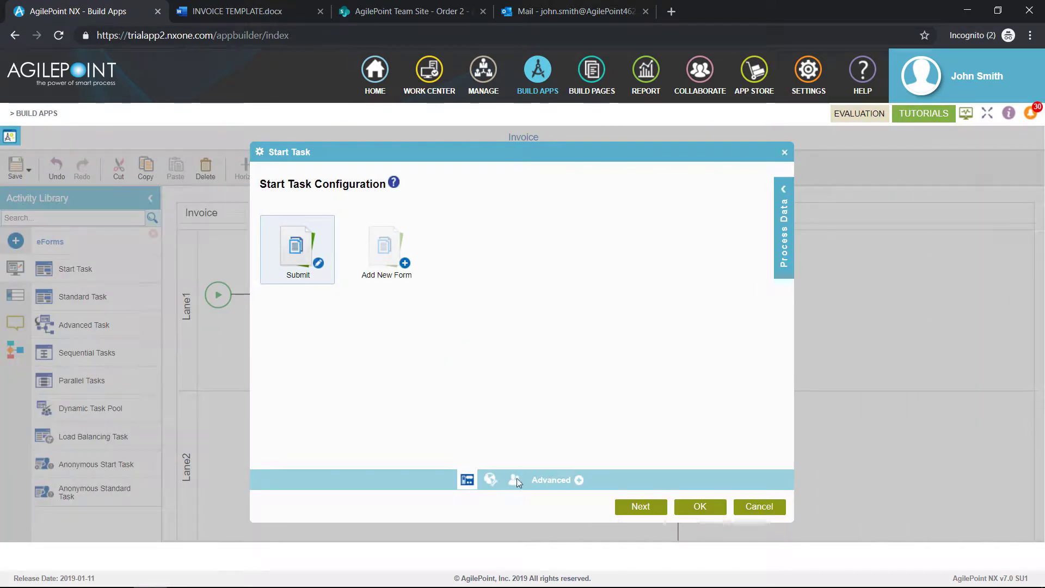
- Set the start task's display name to Submit, use Day as its time-to-complete unit, and finish the task configuration
click(640, 507)
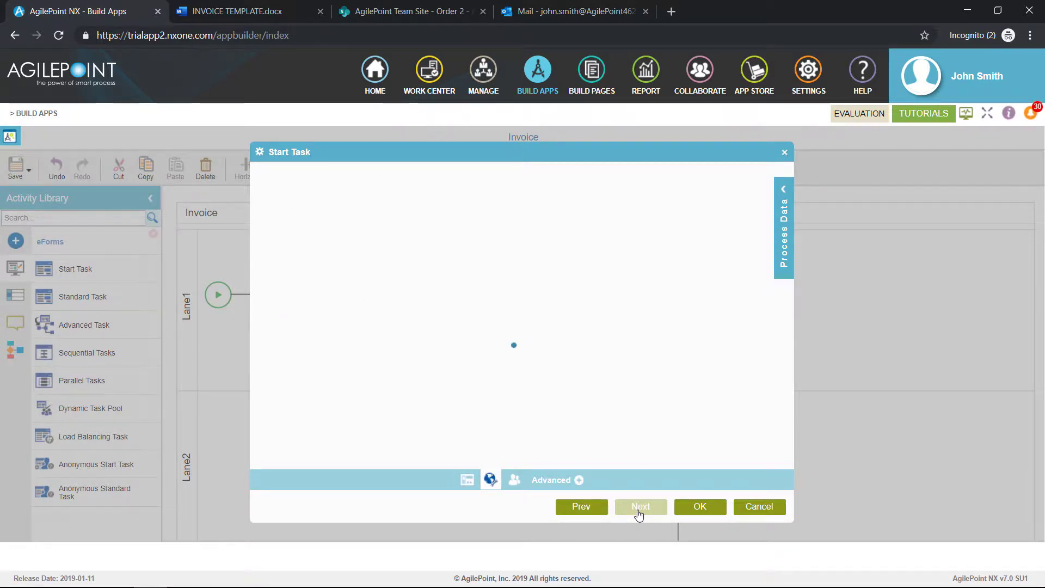
text(Submit)
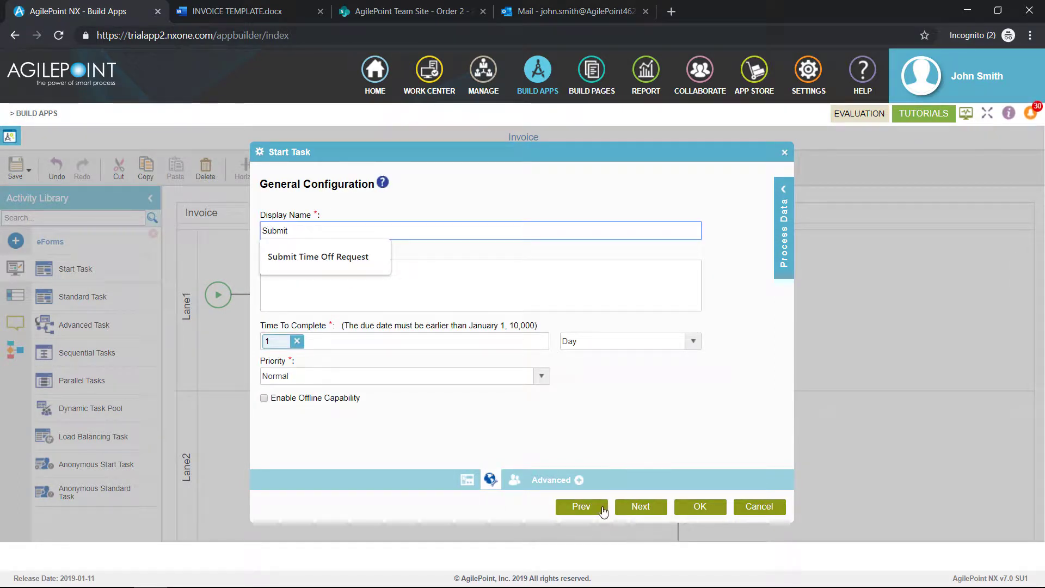
click(569, 390)
click(643, 346)
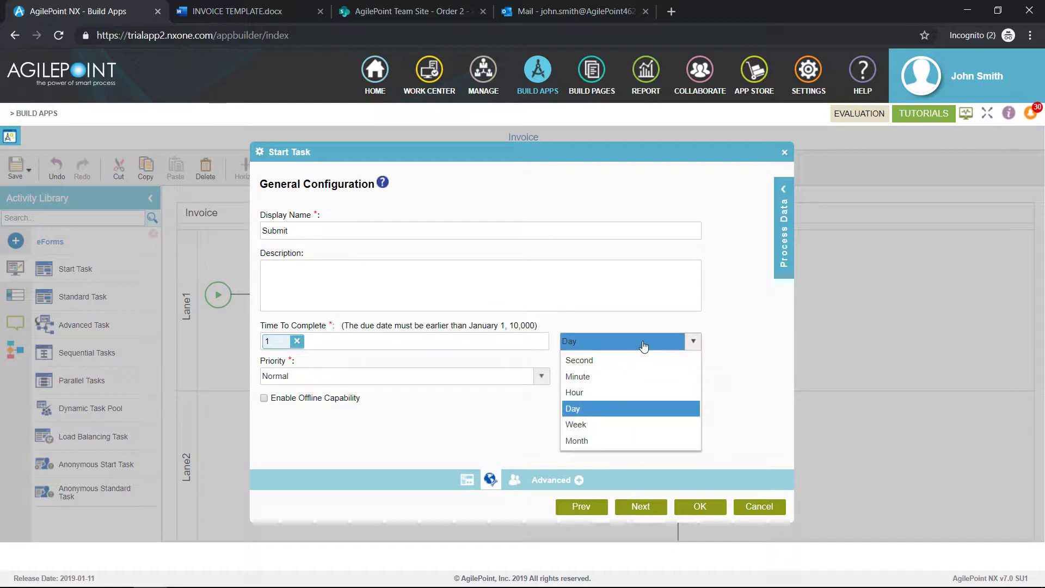
click(625, 411)
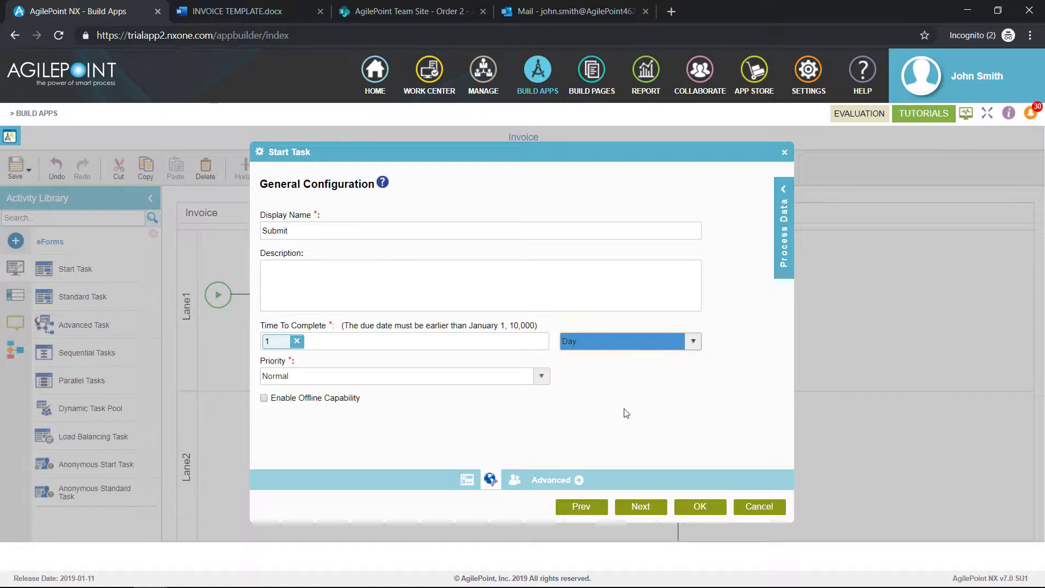
click(641, 506)
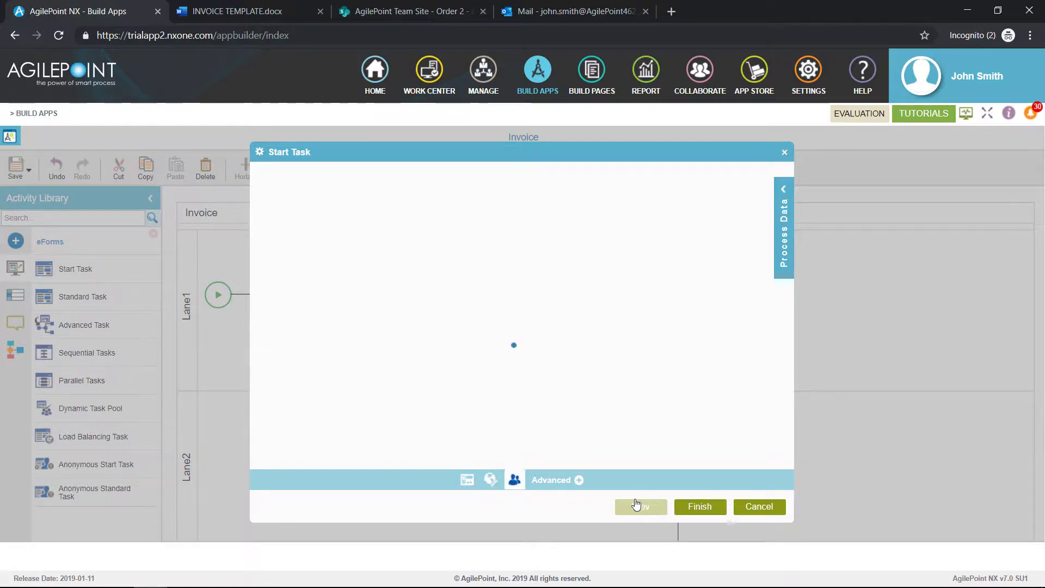
click(713, 509)
- Reroute the connector leaving the Submit task and insert a Standard Task on it in Lane2
drag(677, 466, 378, 479)
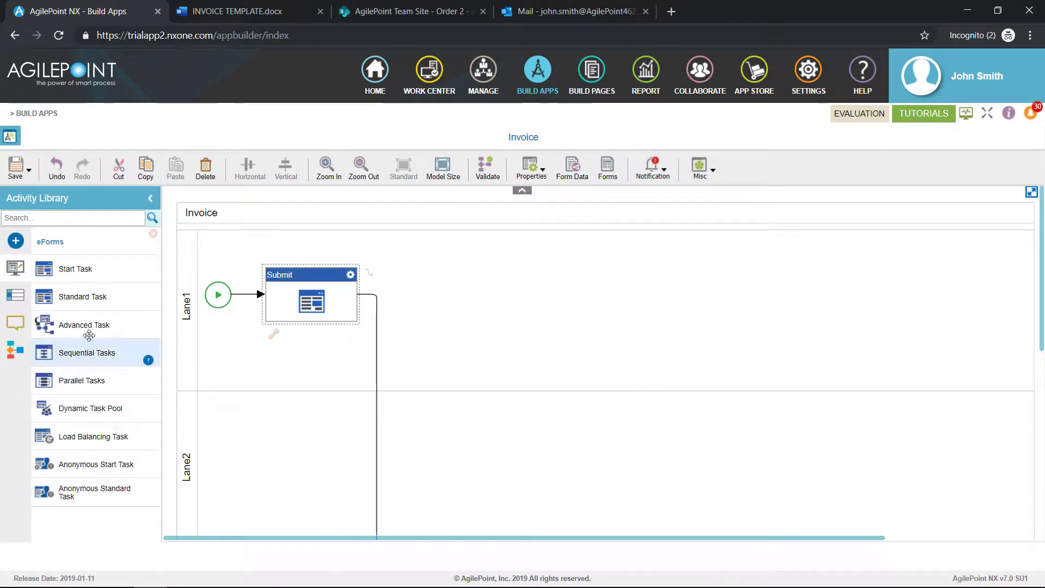
drag(130, 299, 376, 480)
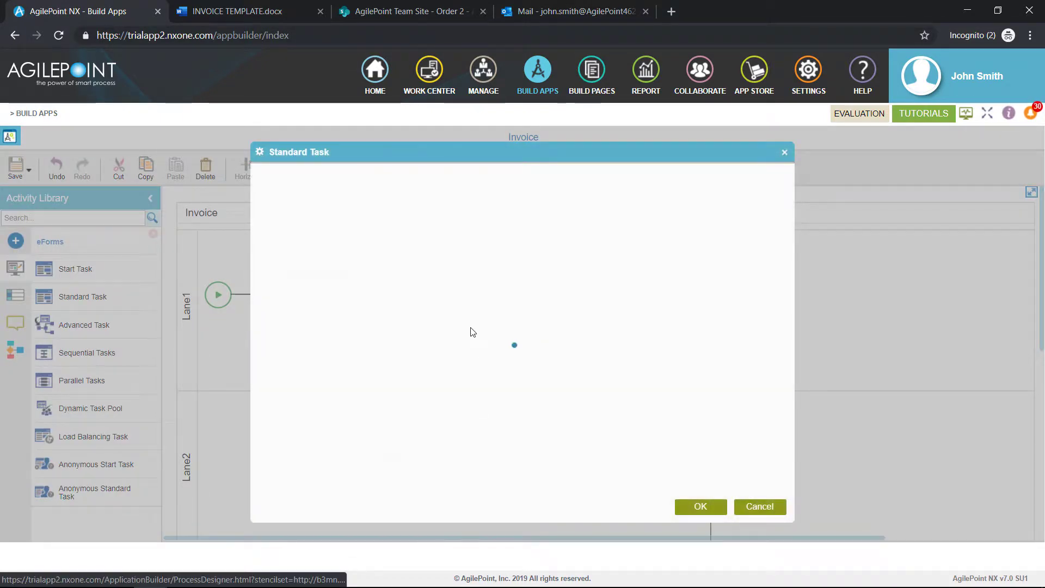
- Create a new task form named Review for the Standard Task, based on the existing Submit form
click(389, 257)
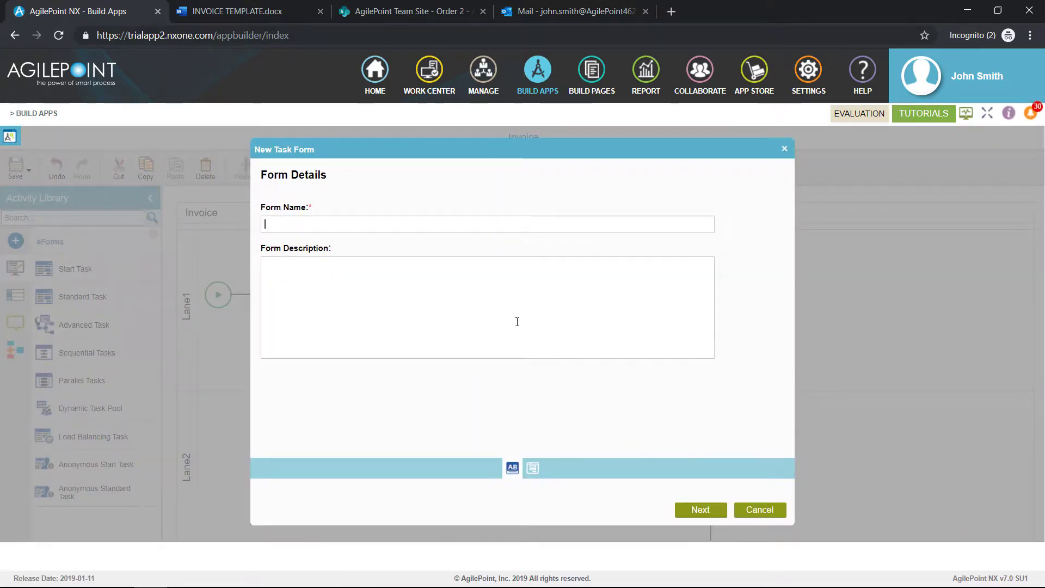
text(REV)
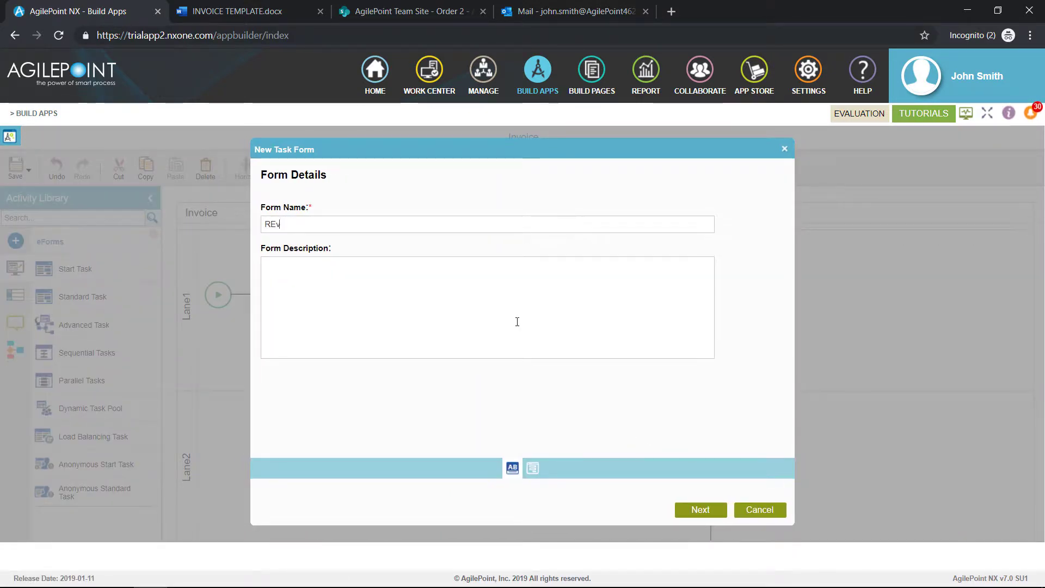
text(e)
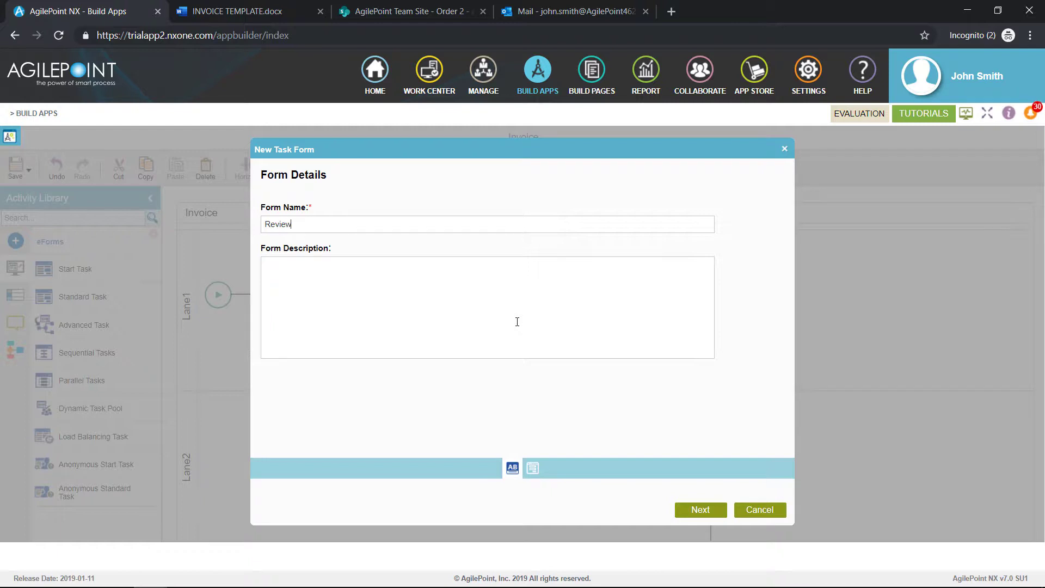
click(702, 512)
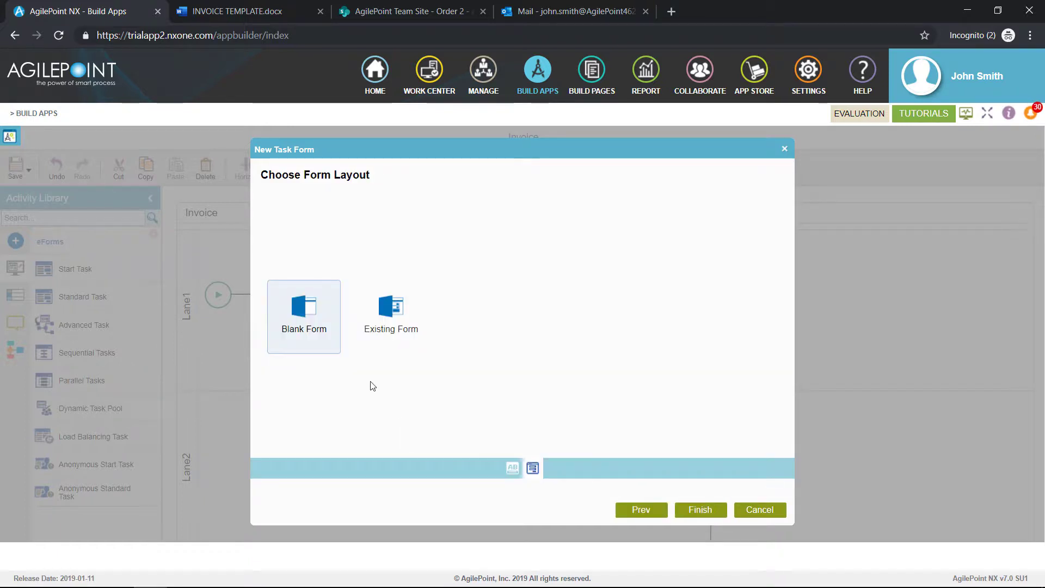
click(383, 331)
click(700, 509)
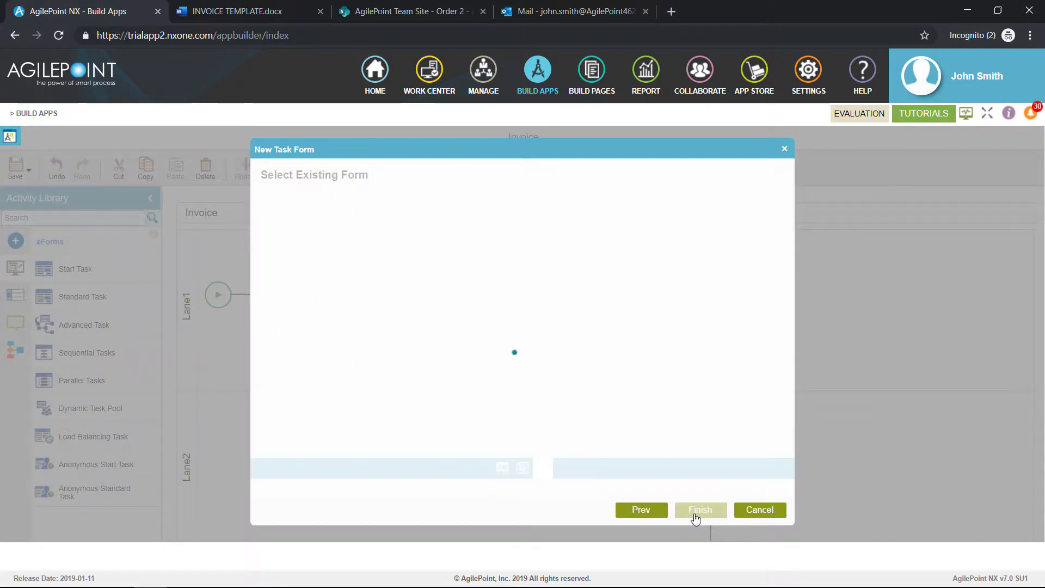
click(318, 259)
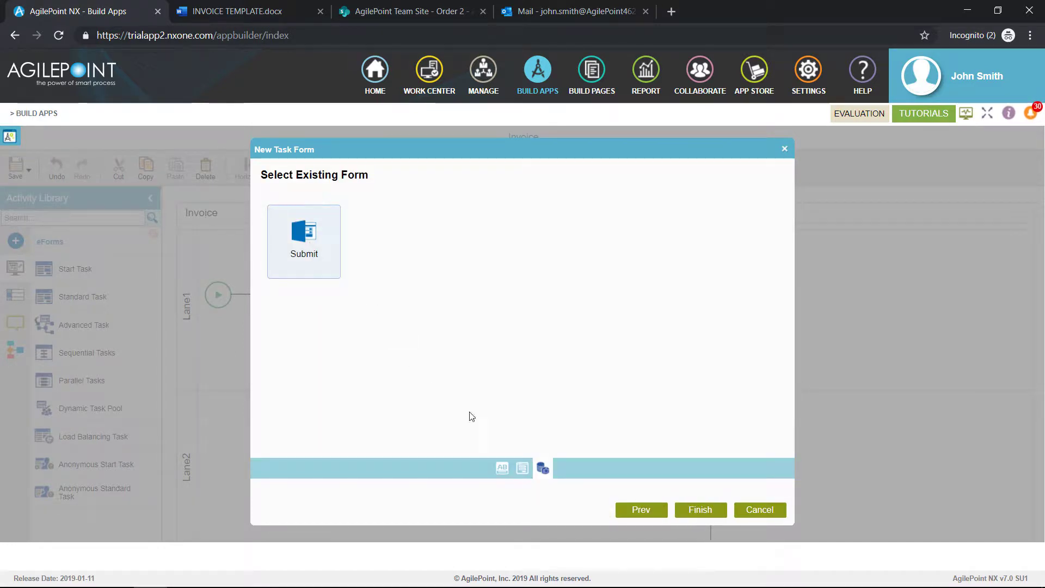
click(694, 510)
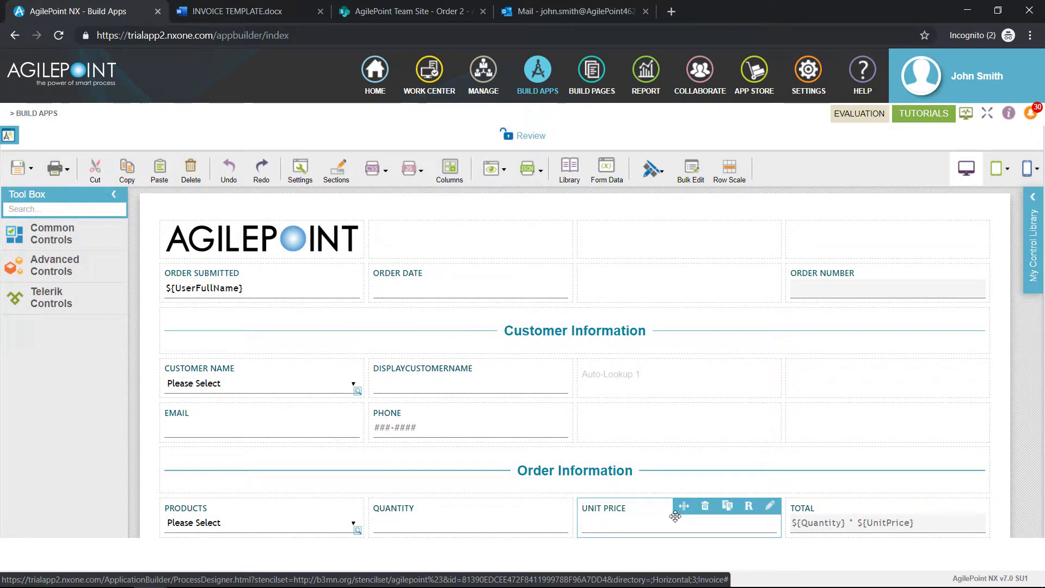
- Make the Order Submitted text box read-only using Bulk Edit on the Review form
click(692, 175)
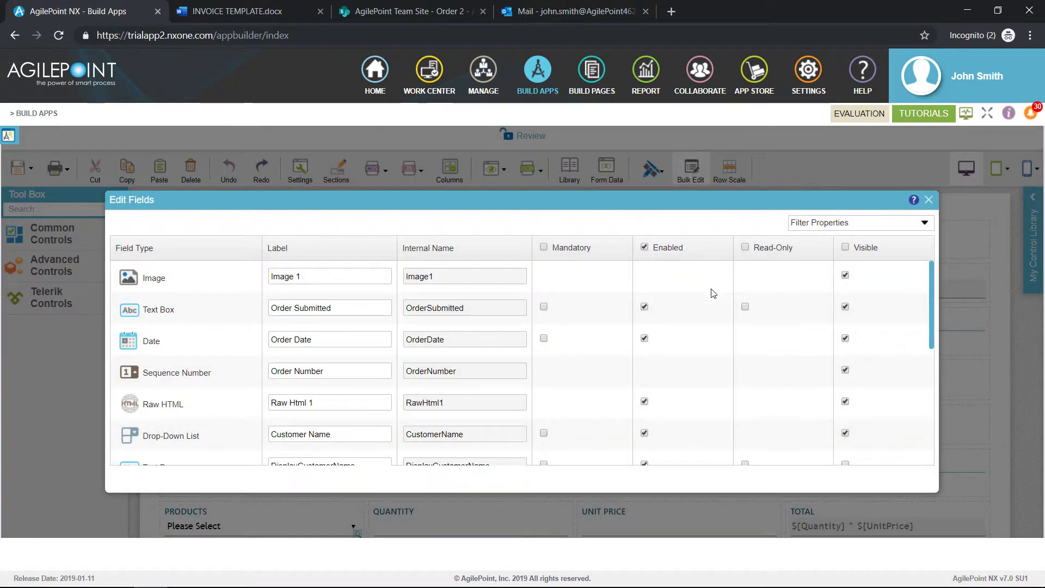
click(743, 307)
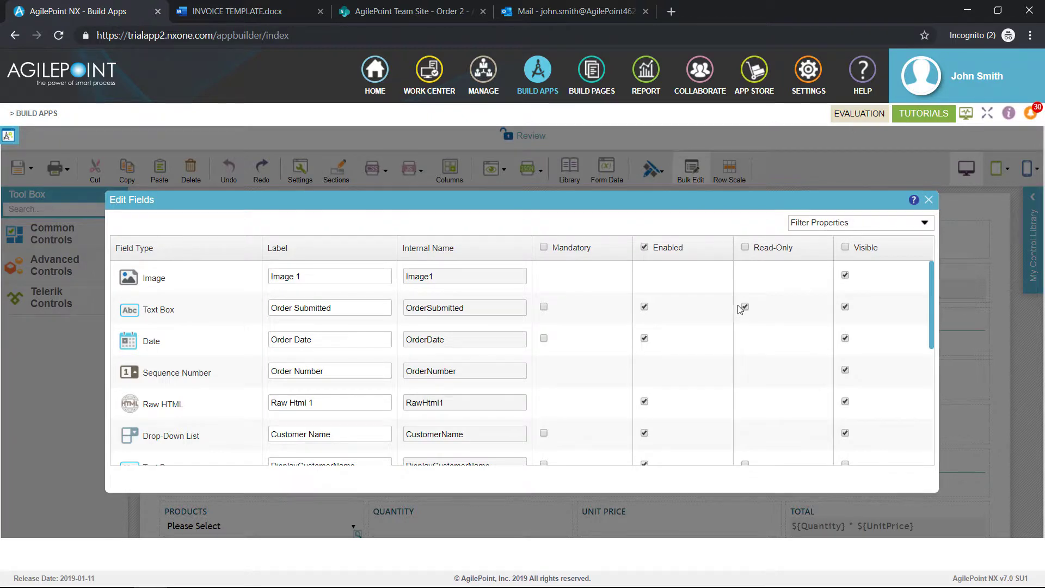
click(928, 201)
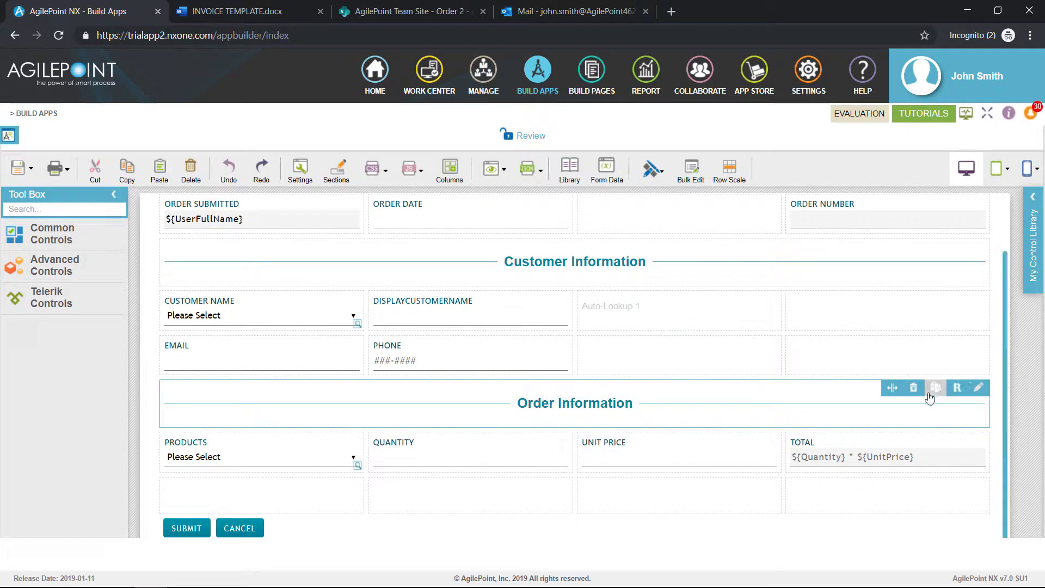
- Duplicate the Order Information heading into the empty row below Products and change the copy's HTML text to Review
click(930, 396)
drag(361, 508, 972, 504)
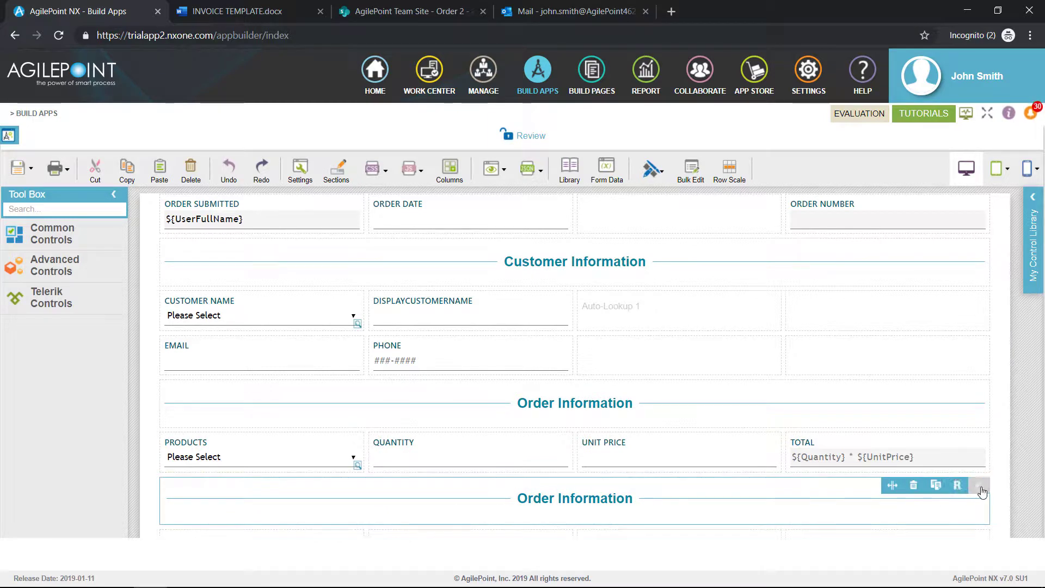
click(981, 489)
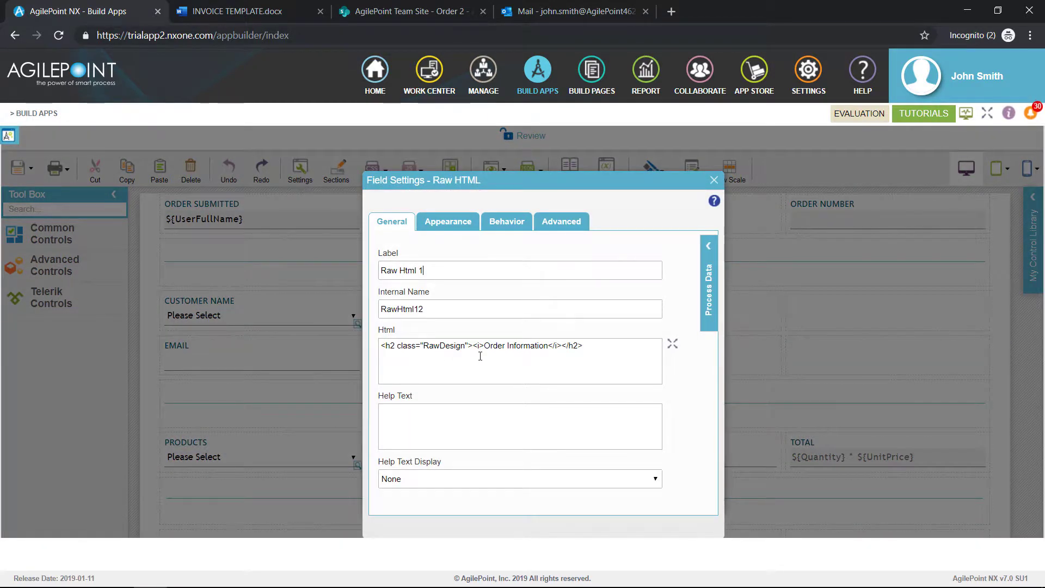
drag(548, 346, 494, 348)
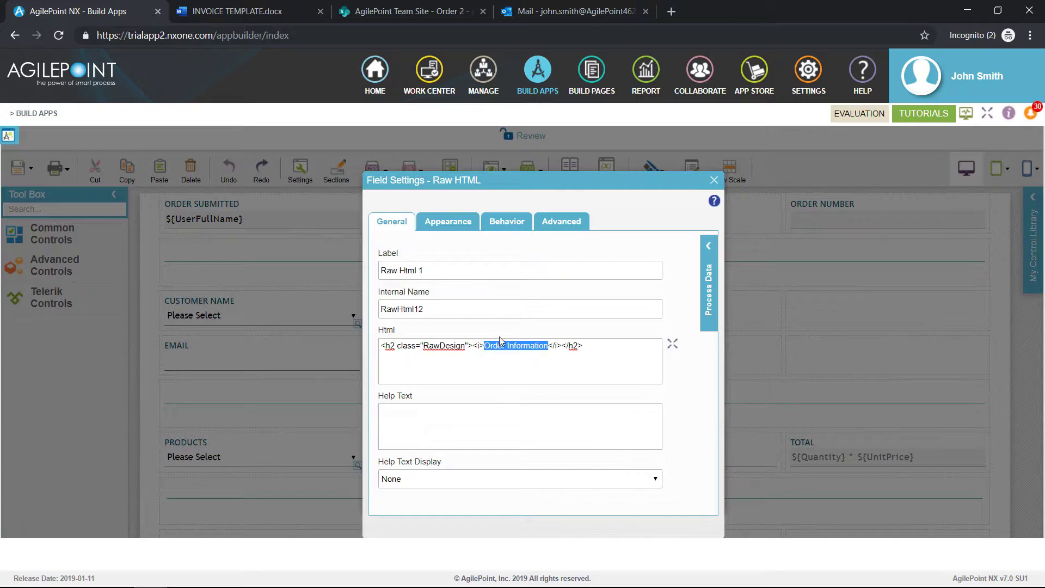
text(REvwq)
key(BackSpace)
key(BackSpace)
text(ev)
click(712, 181)
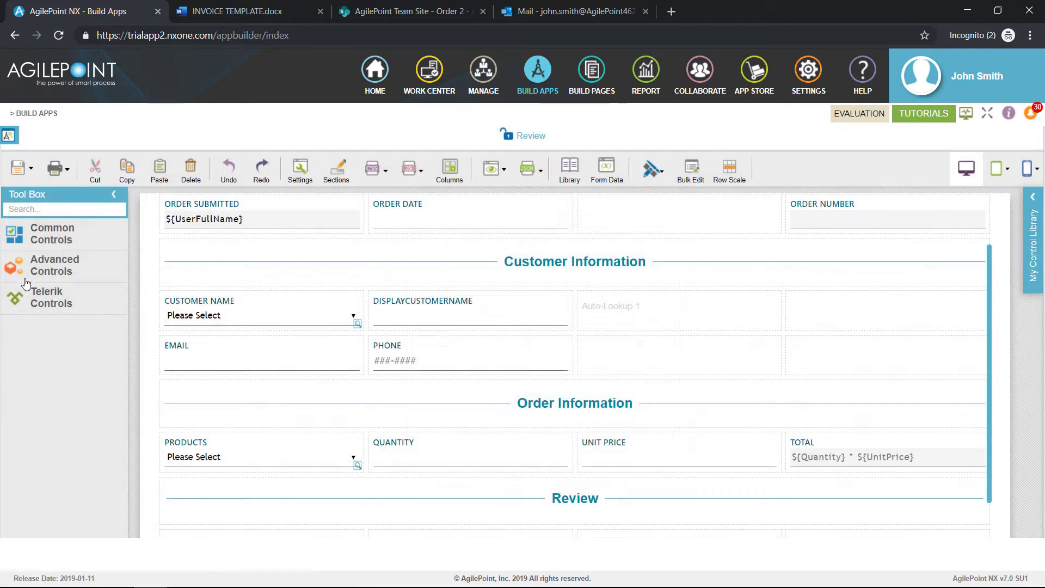
- Add a Radio Button control in the first column below the Review heading and label it Approval
click(64, 207)
text(radio)
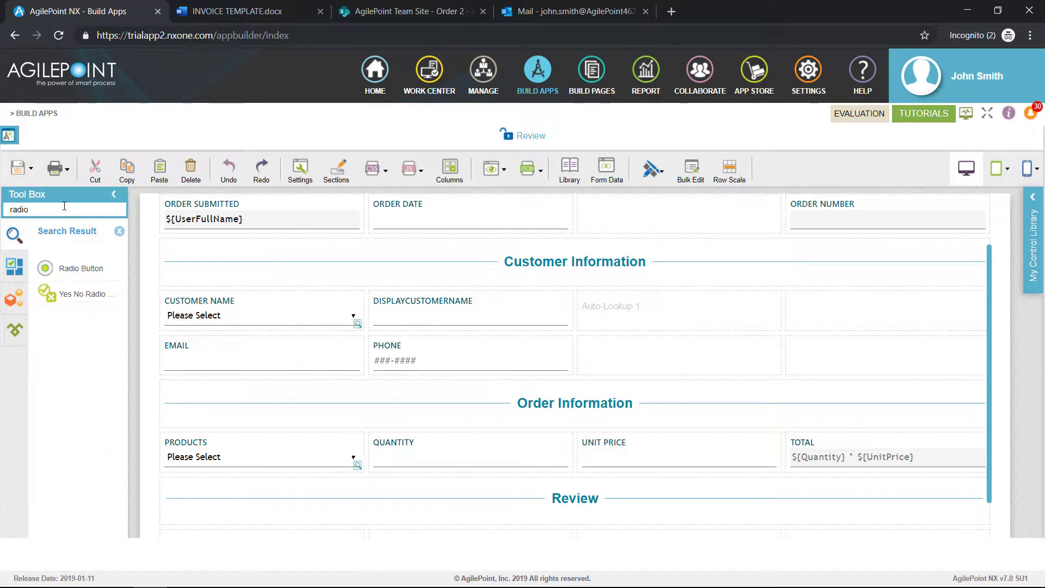
drag(75, 269, 206, 532)
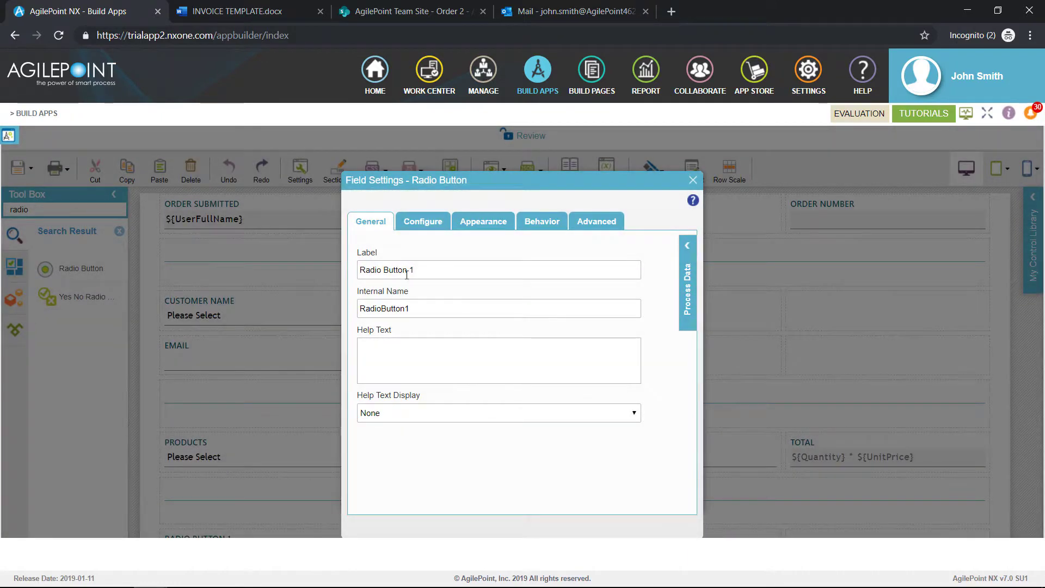
triple_click(406, 275)
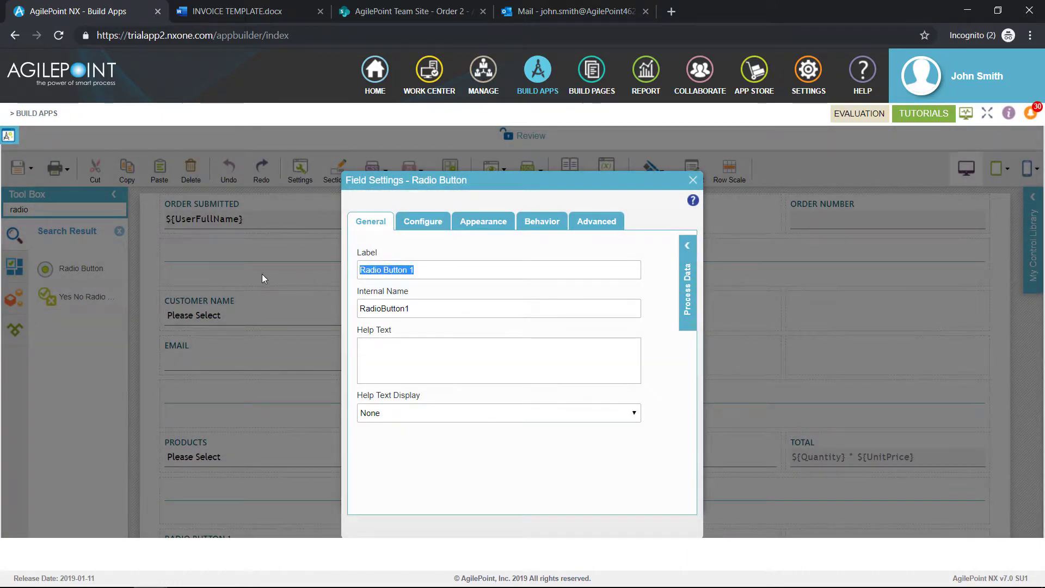
text(Appr)
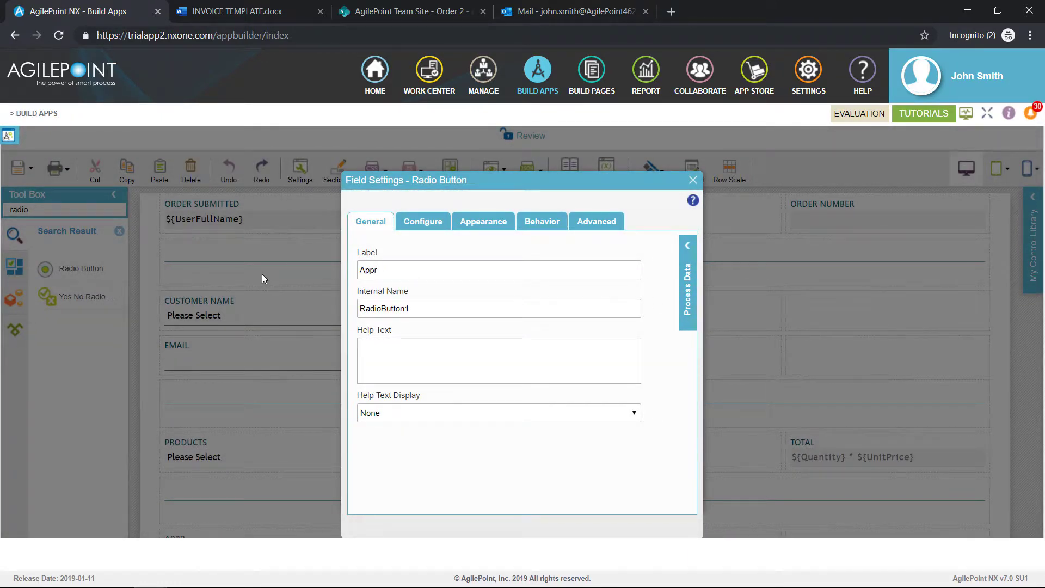
text(oval)
key(Tab)
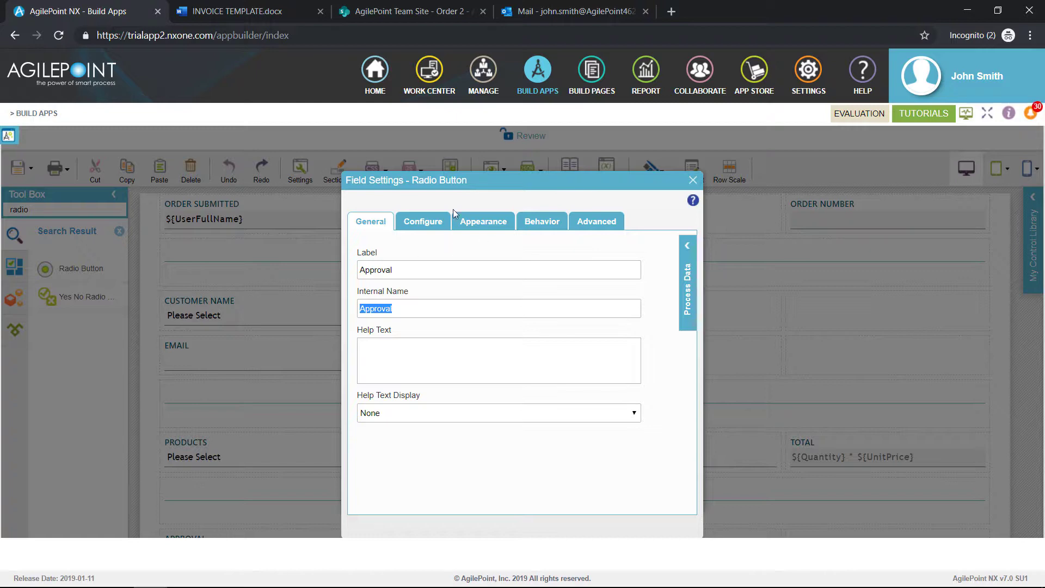
- Configure the Approval radio button's inline list with two options, Approve and Reject
click(423, 221)
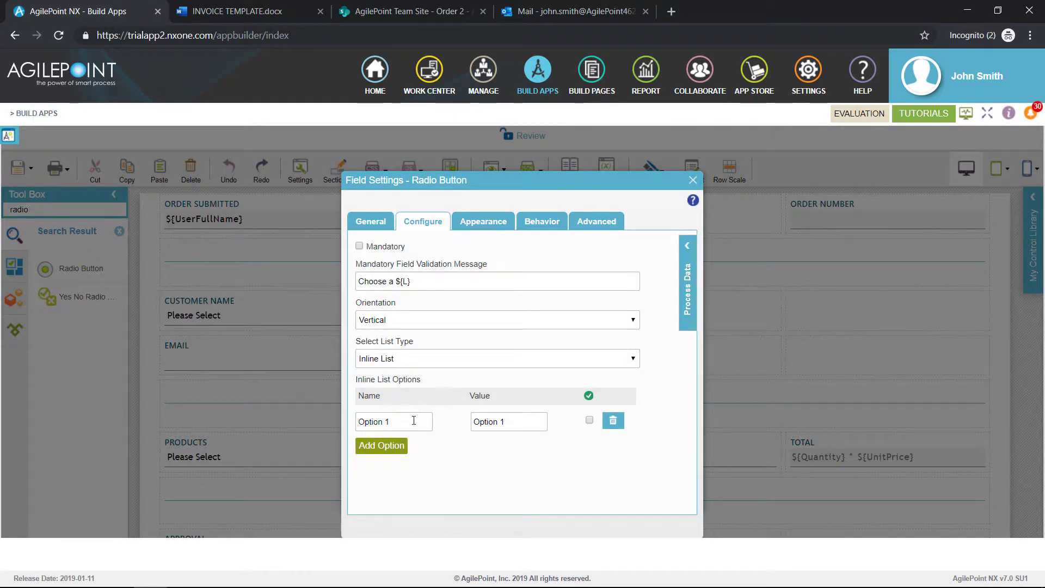
triple_click(416, 418)
text(Approve)
key(Tab)
click(391, 446)
double_click(406, 447)
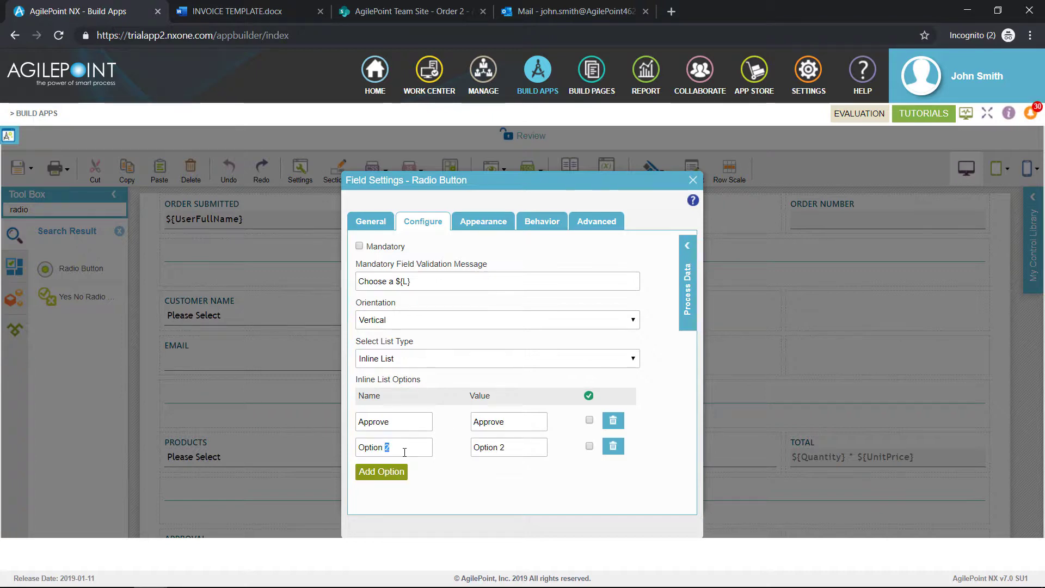
text(Reject)
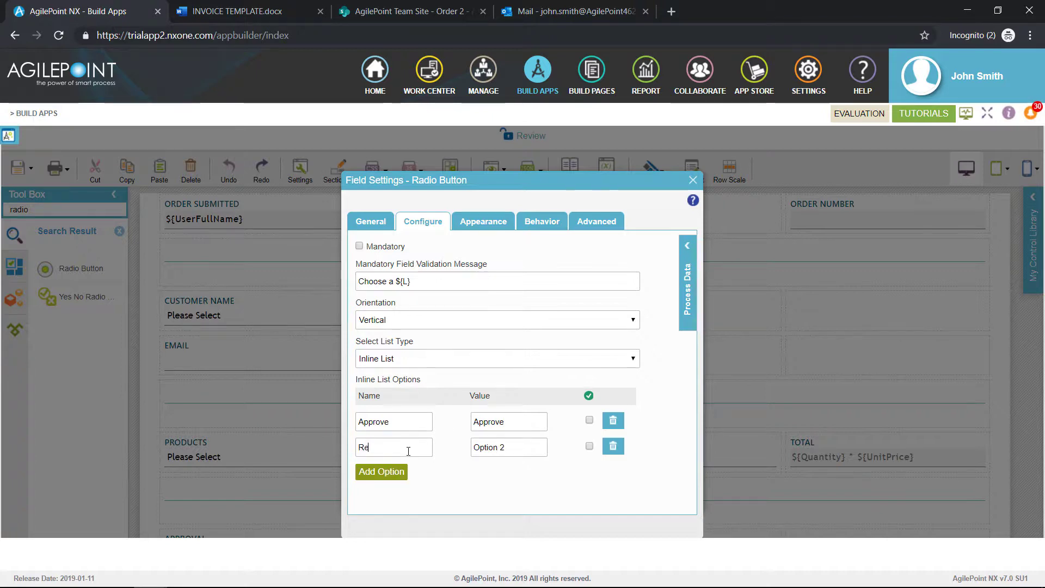
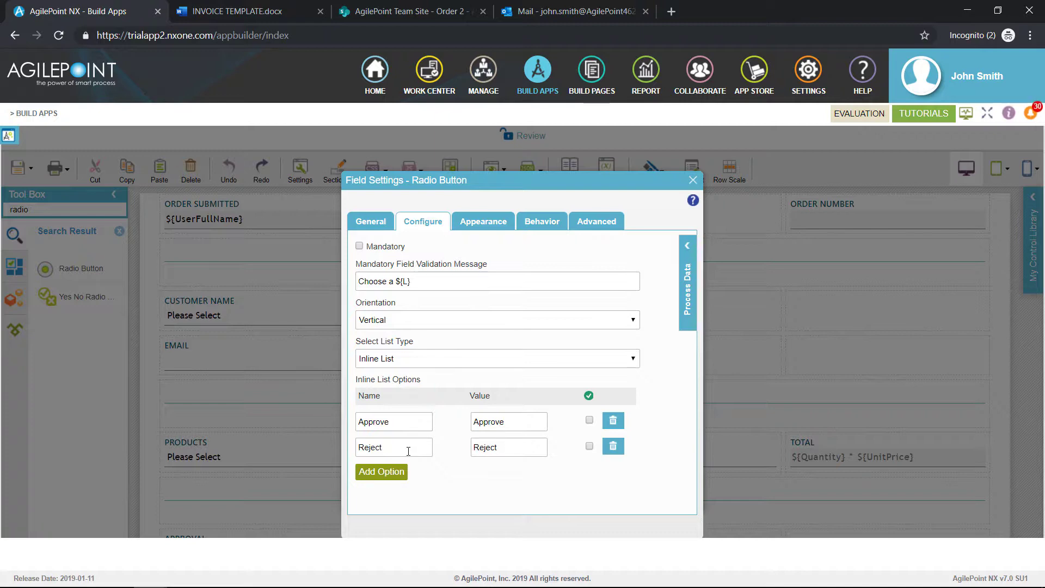
click(693, 180)
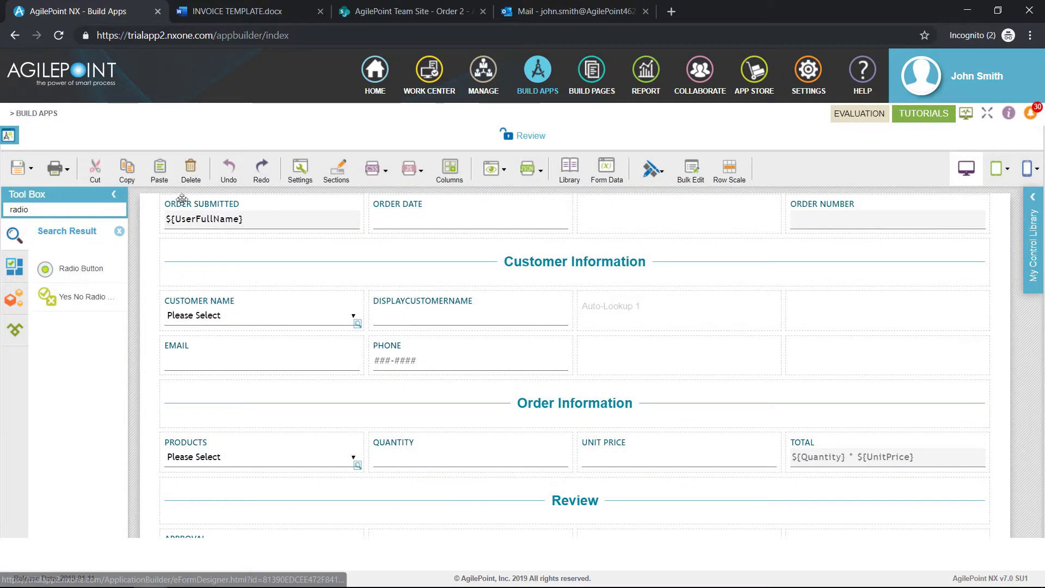
- Add a Comments control in the first column below the Approval field
click(2, 211)
text(comm)
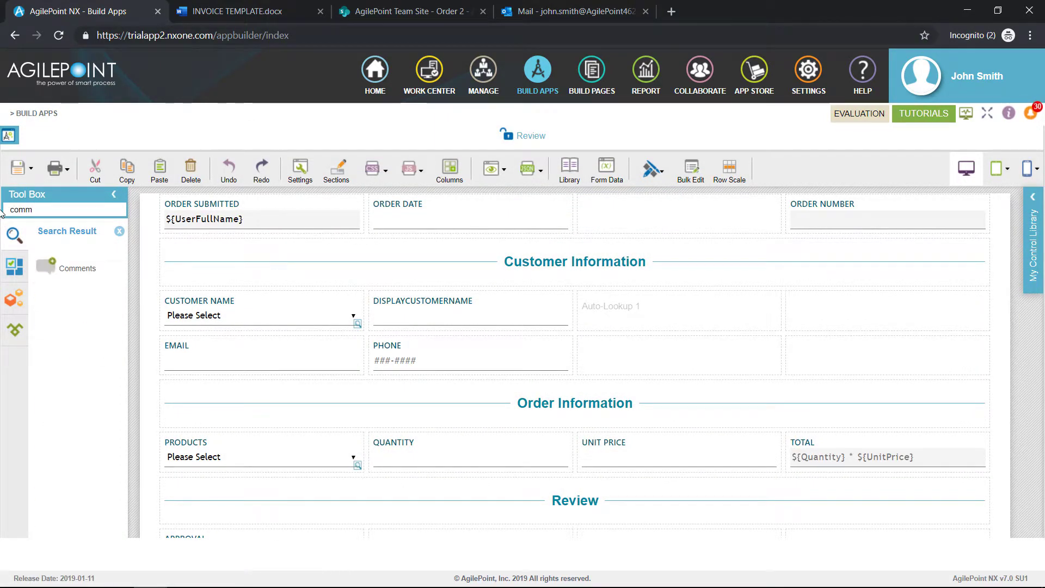
drag(47, 268, 205, 539)
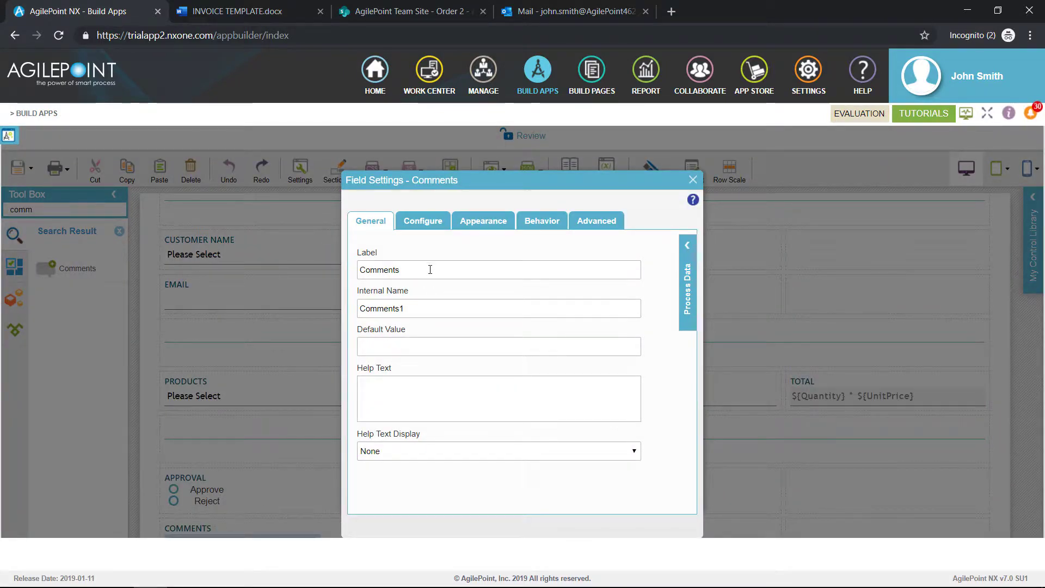
- Set the Comments field's internal name to Comments and stretch the control across all four columns of its row
click(691, 181)
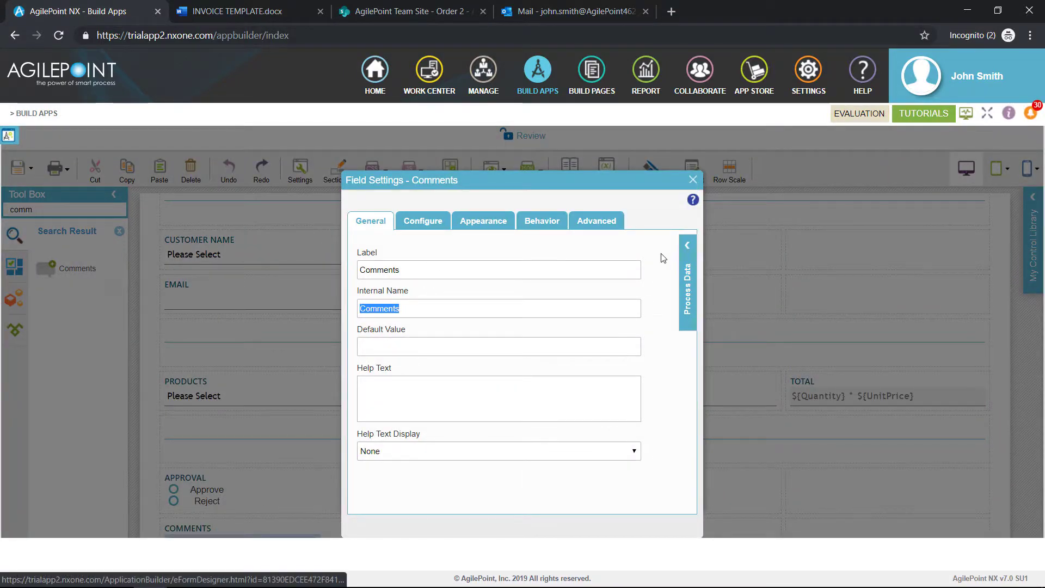
scroll(578, 333, down, 3)
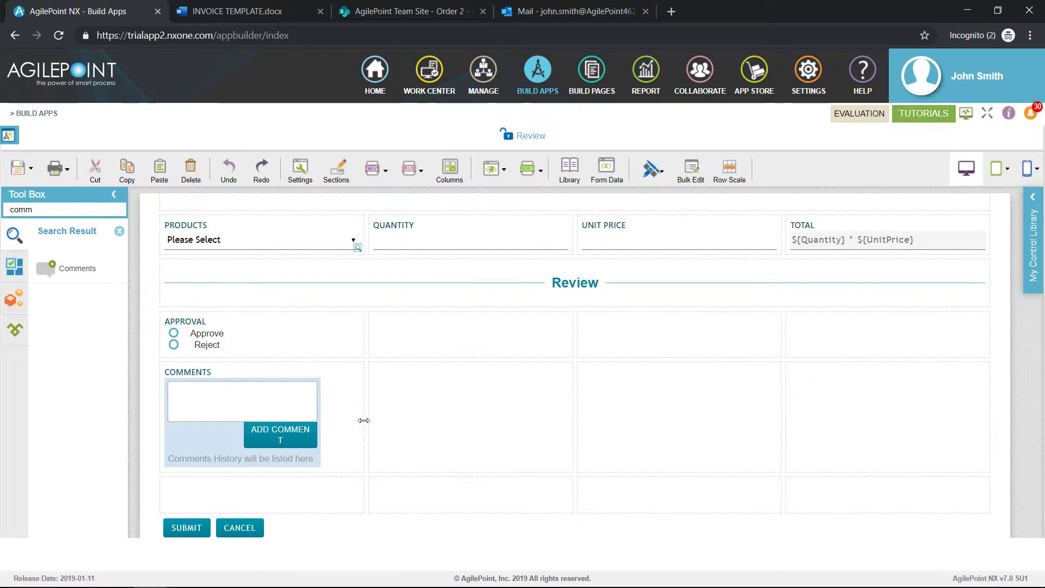
drag(366, 421, 972, 405)
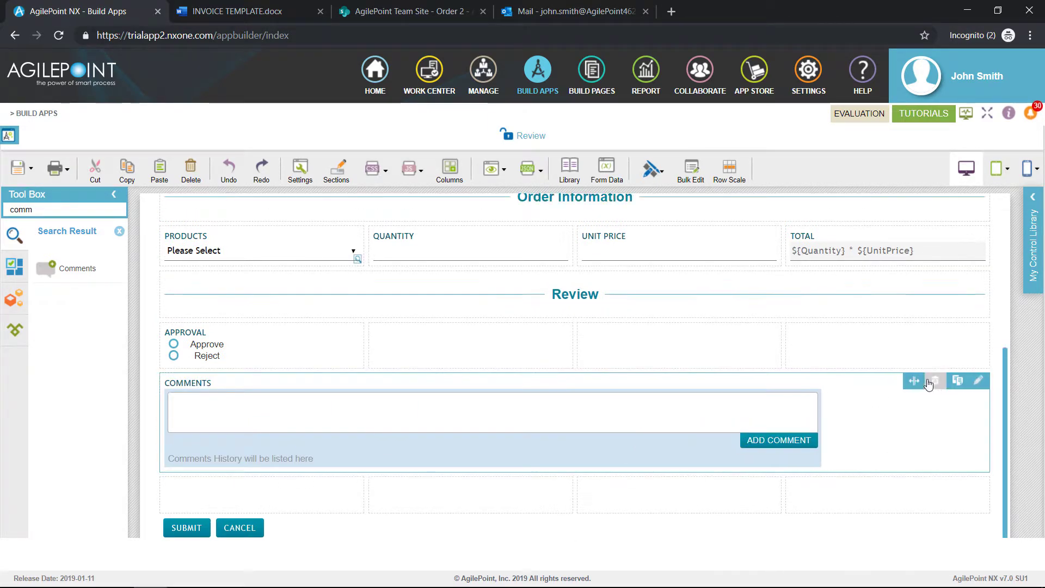
click(915, 385)
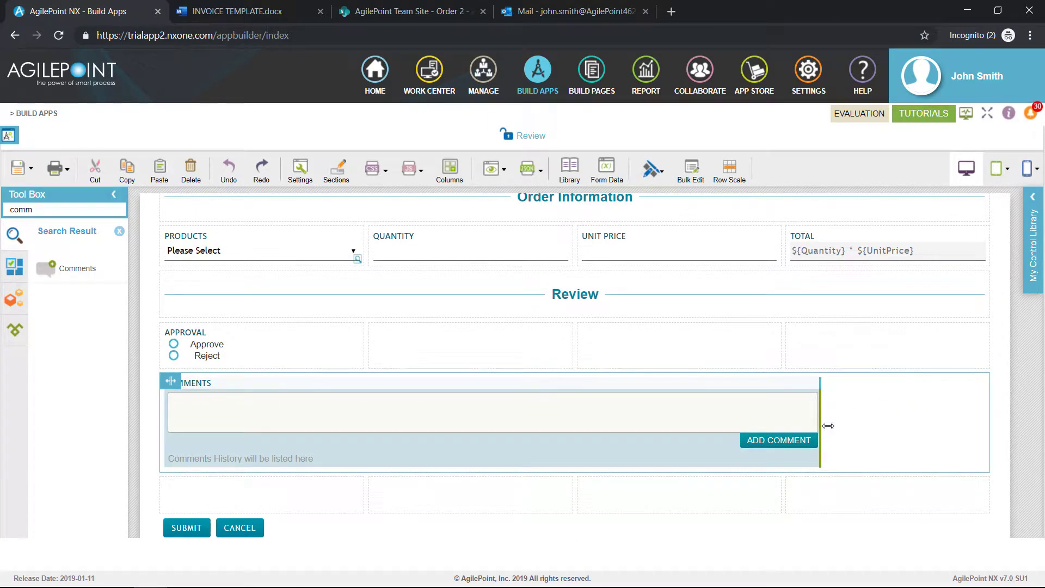
drag(828, 426, 984, 425)
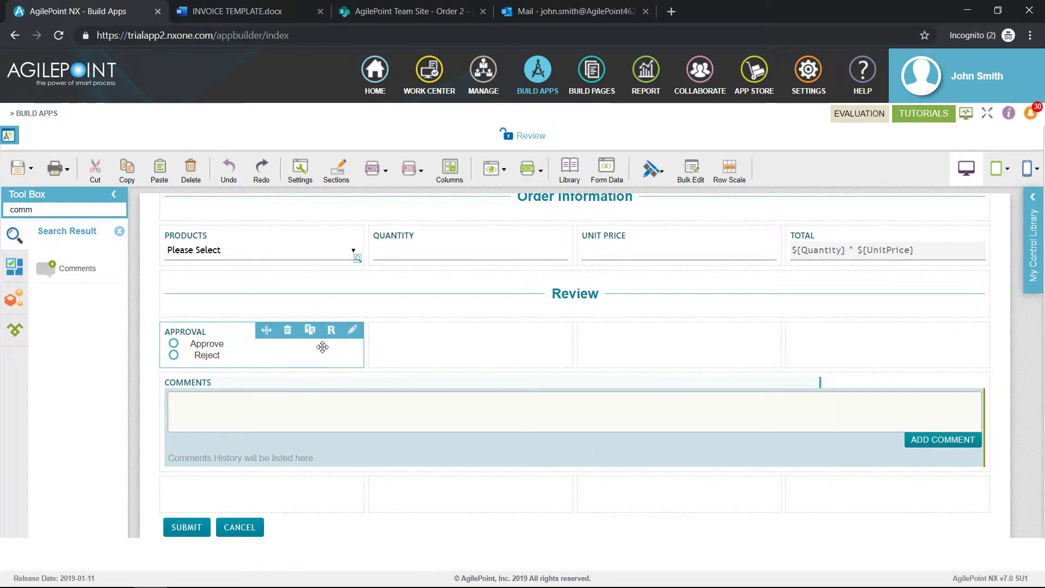
- Start a rule on the Approval field with the condition that Approval is equal to Reject
click(330, 331)
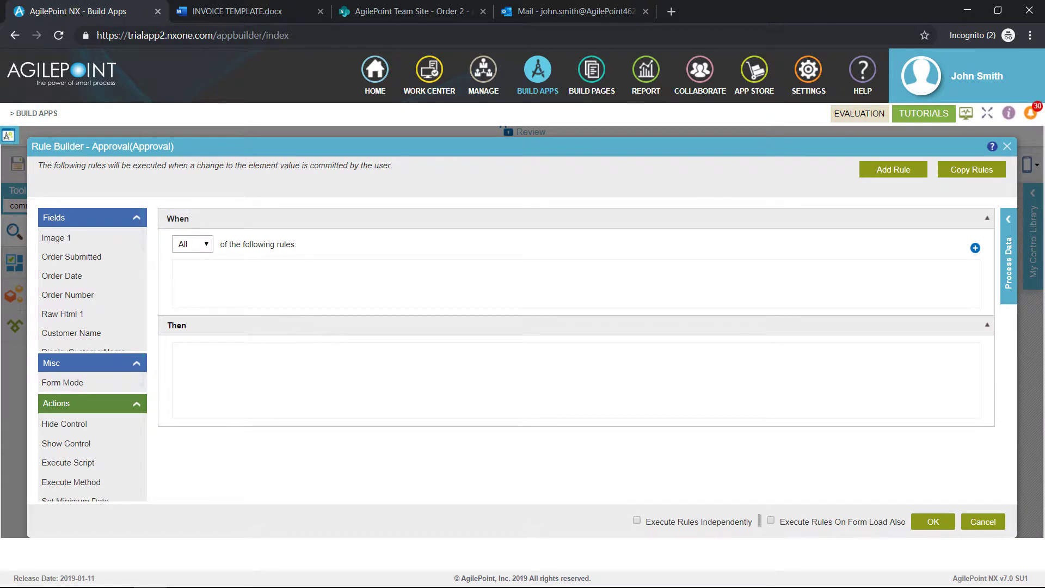
drag(144, 259, 136, 344)
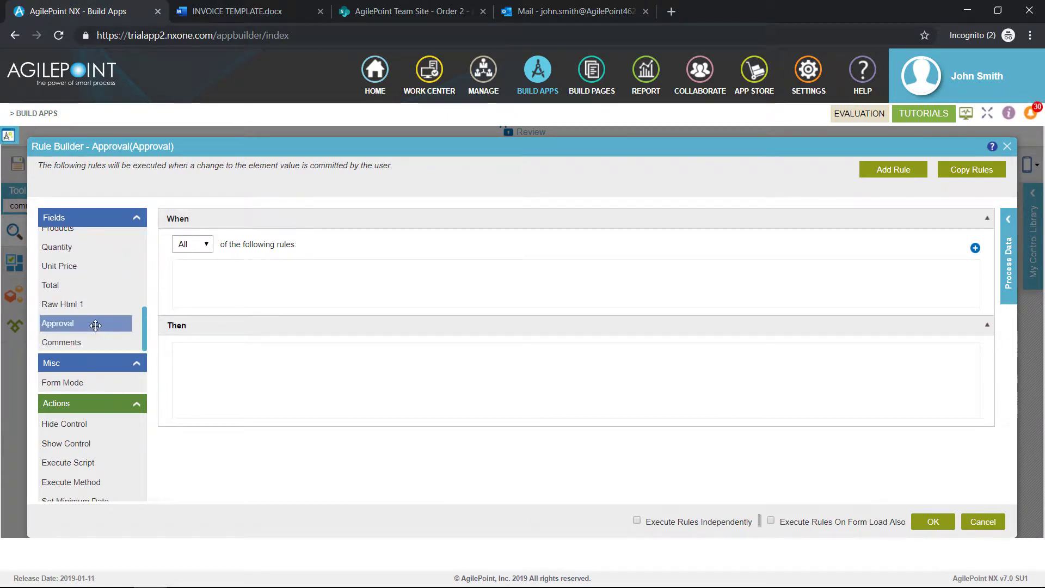
drag(58, 324, 234, 284)
click(363, 276)
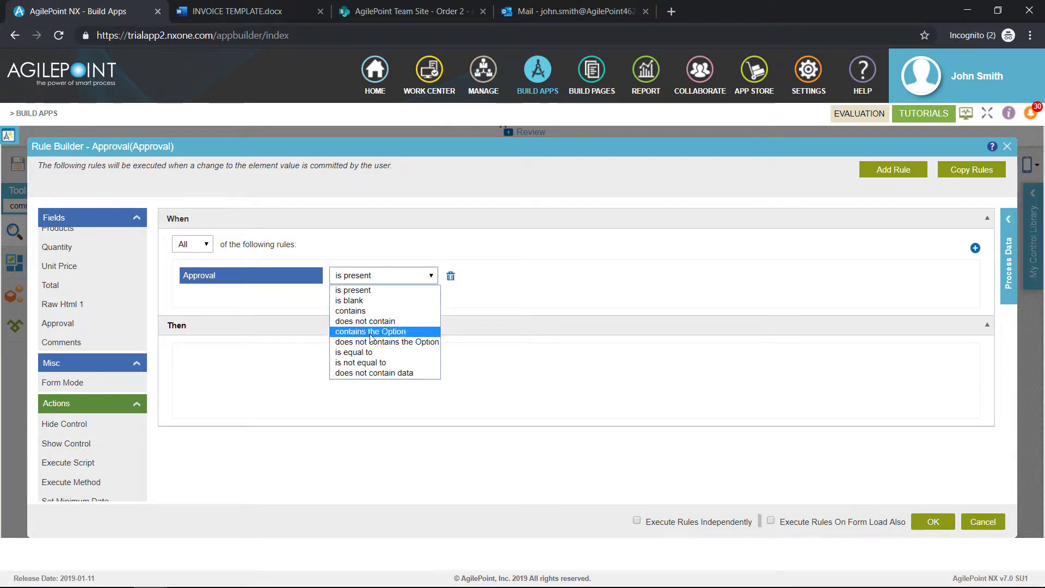
click(356, 352)
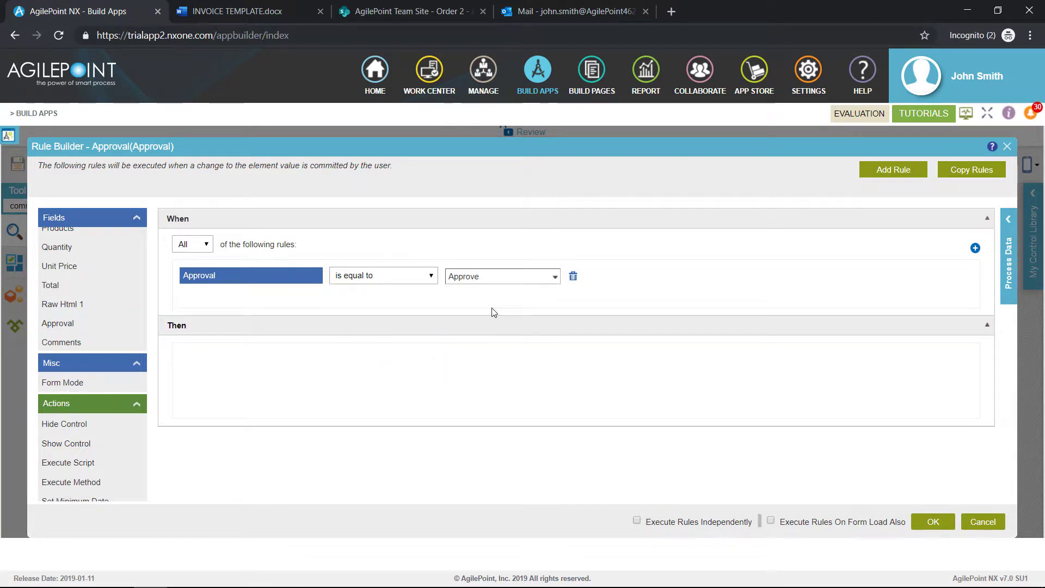
click(552, 285)
click(521, 309)
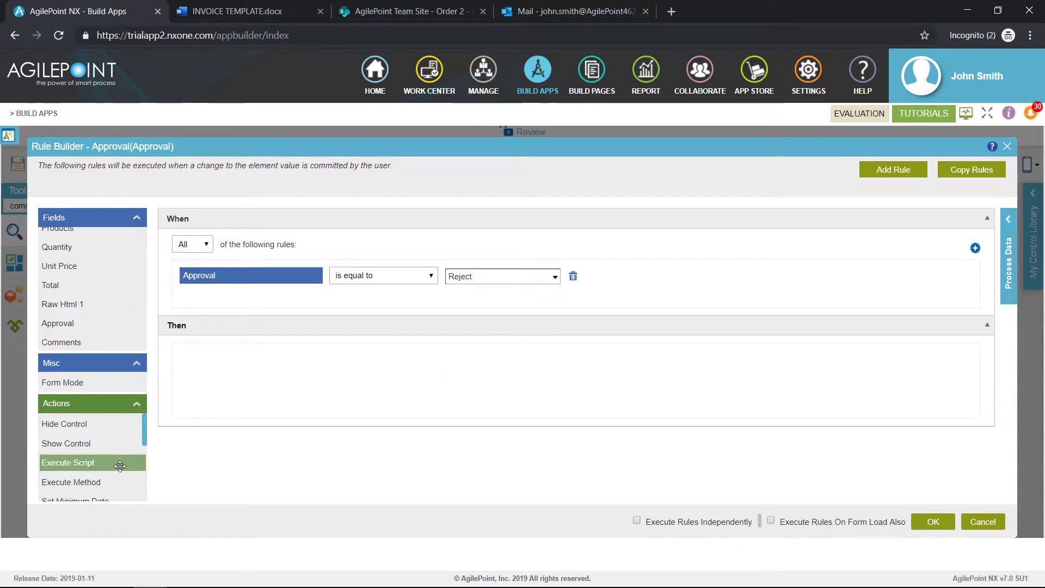
- Add a Set As Mandatory action for Comments to the Approval rule and save the rule
scroll(110, 464, down, 1)
scroll(98, 460, down, 1)
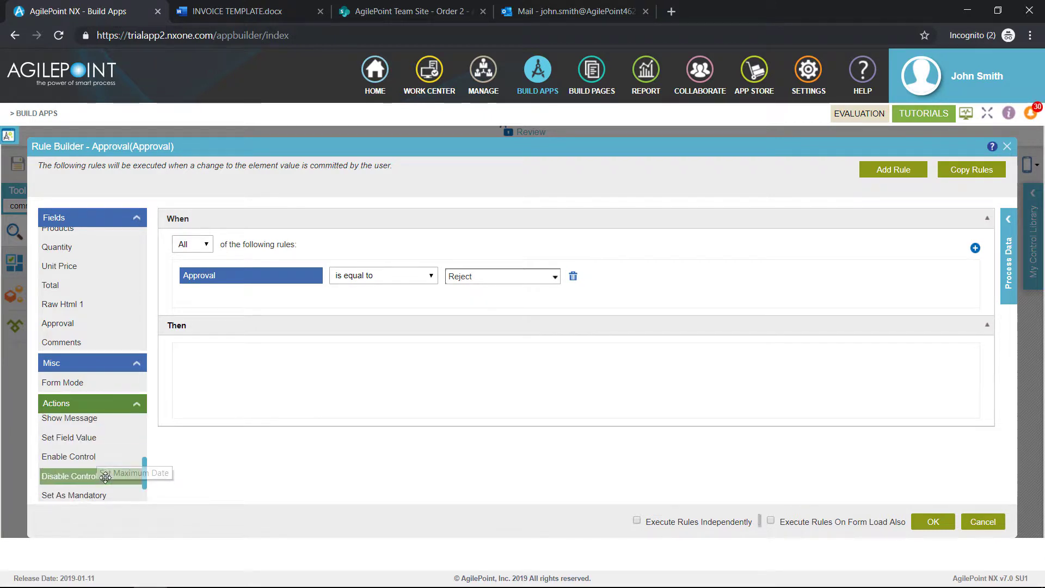
drag(98, 494, 229, 381)
click(381, 359)
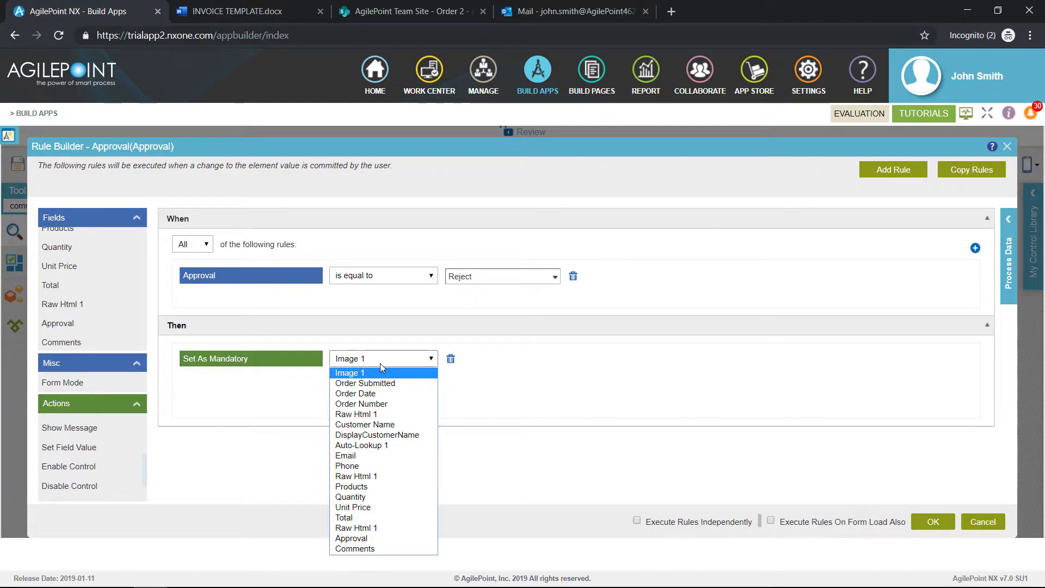
click(355, 548)
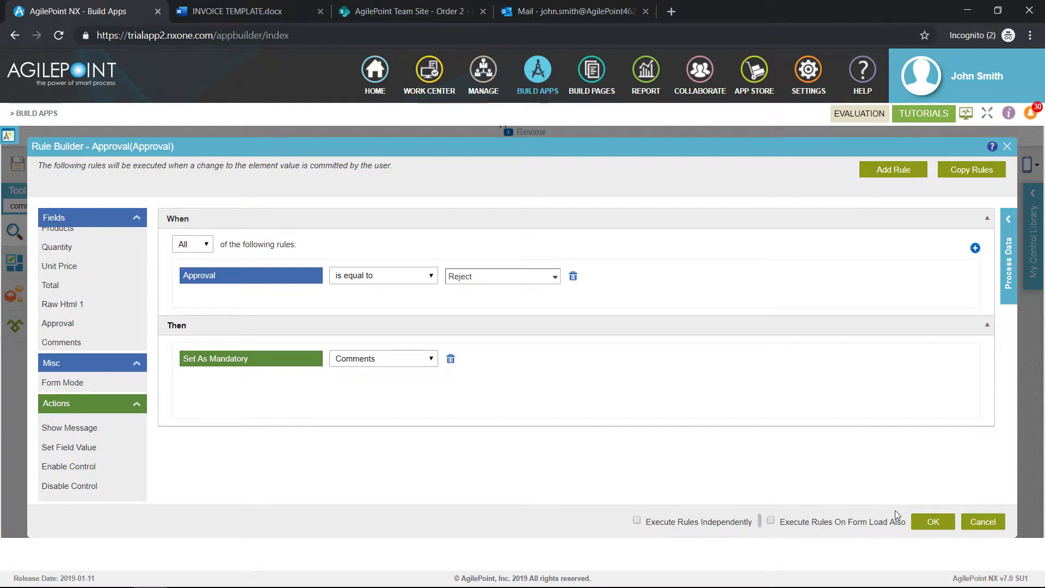
click(932, 522)
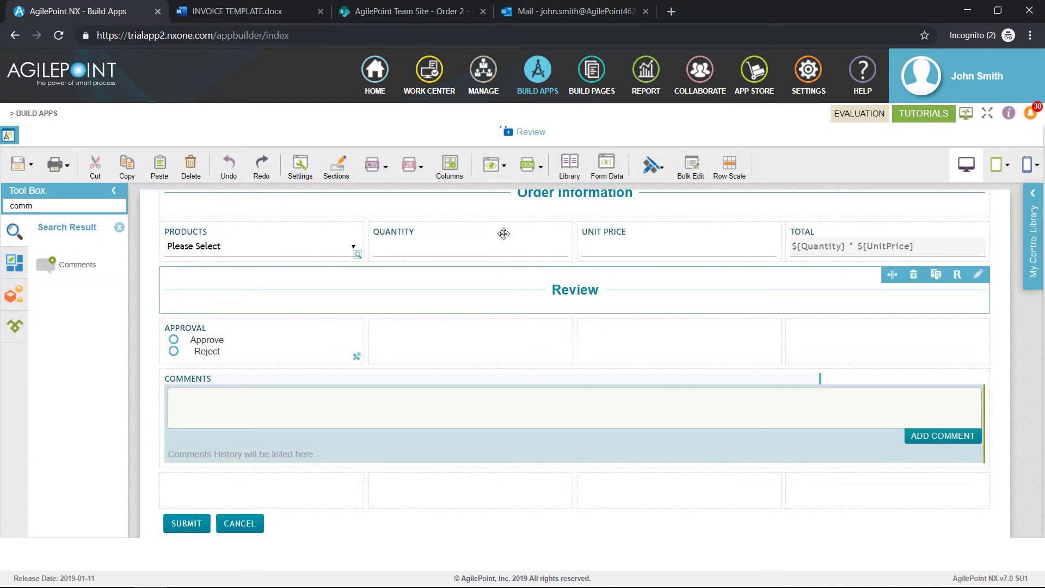
- Preview the Review form, test the mandatory comments rule by choosing Reject, and close the preview
click(495, 173)
click(509, 191)
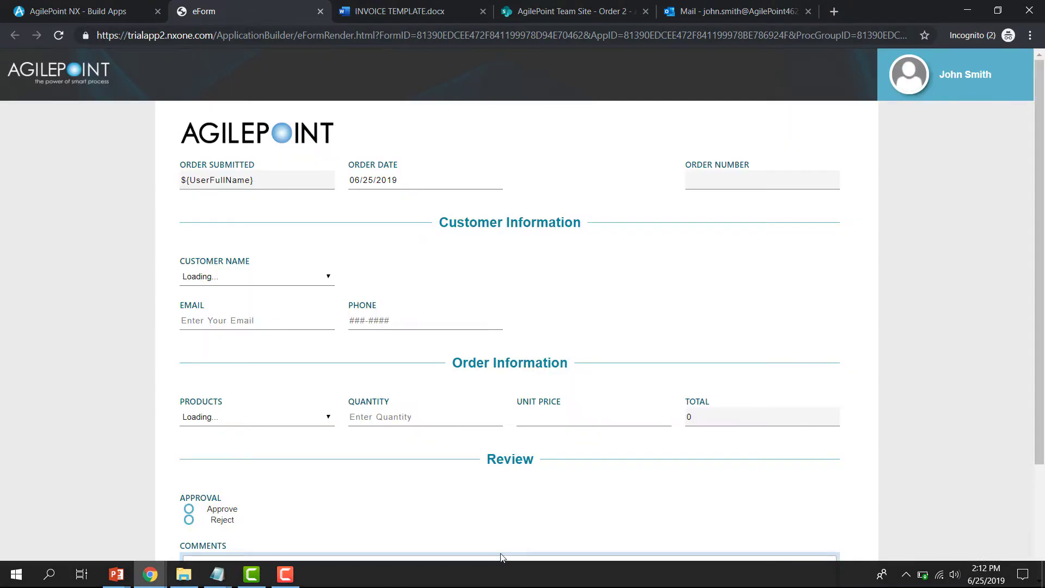
scroll(327, 413, down, 3)
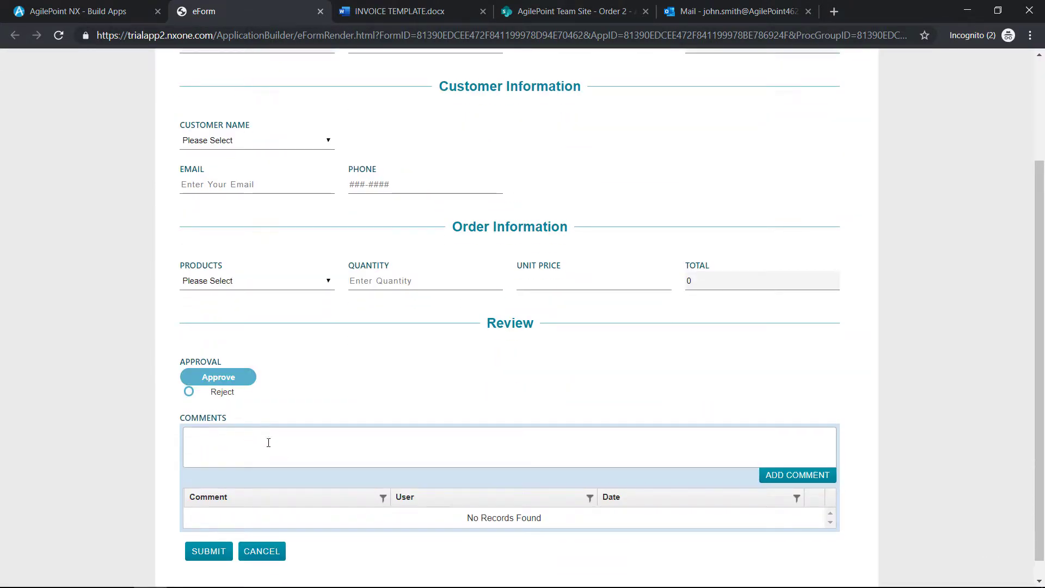
click(226, 392)
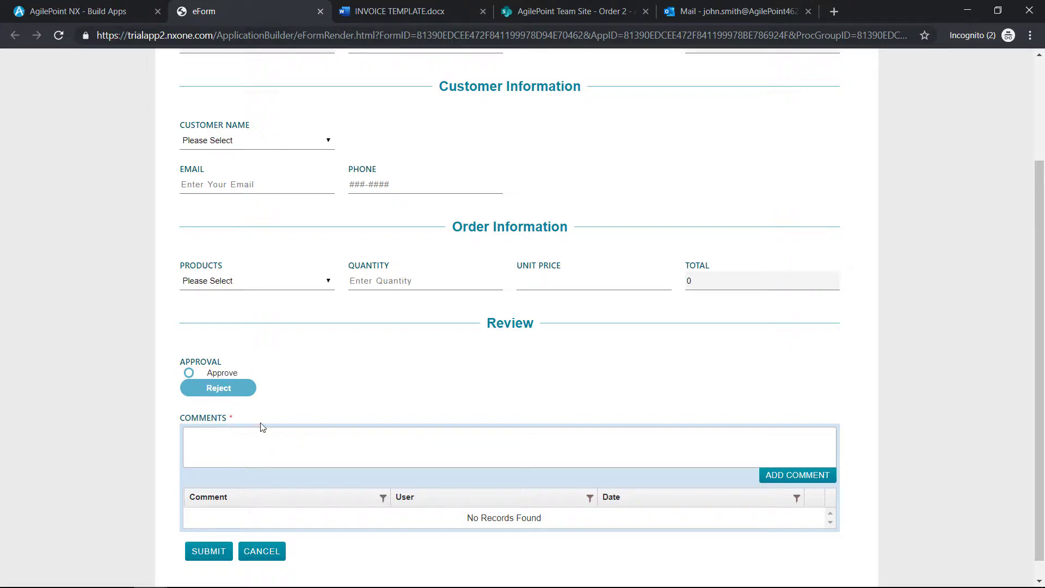
click(321, 11)
- Save and check in the Review form, and proceed to the standard task's general configuration
click(31, 164)
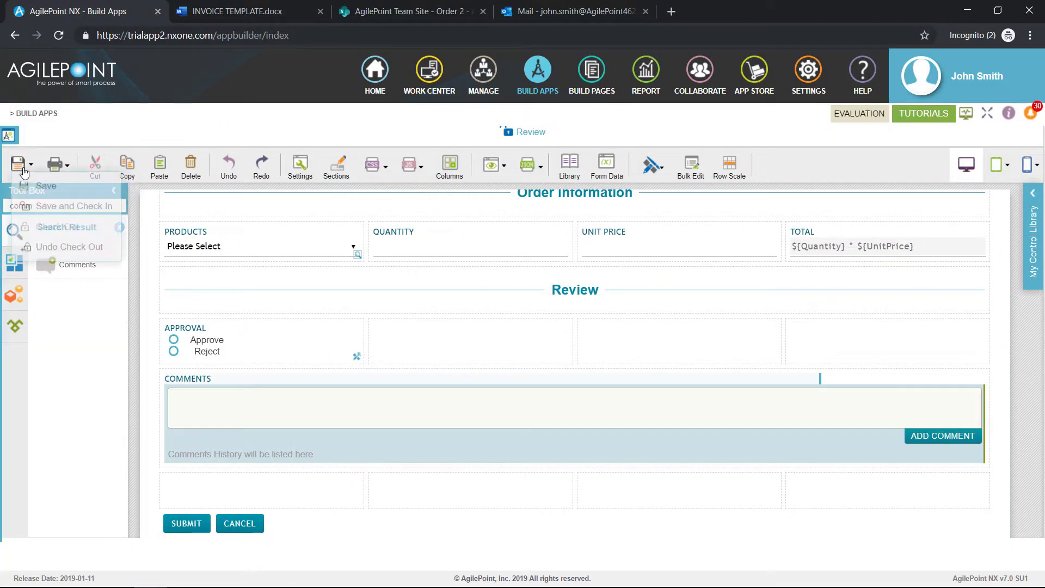
click(40, 206)
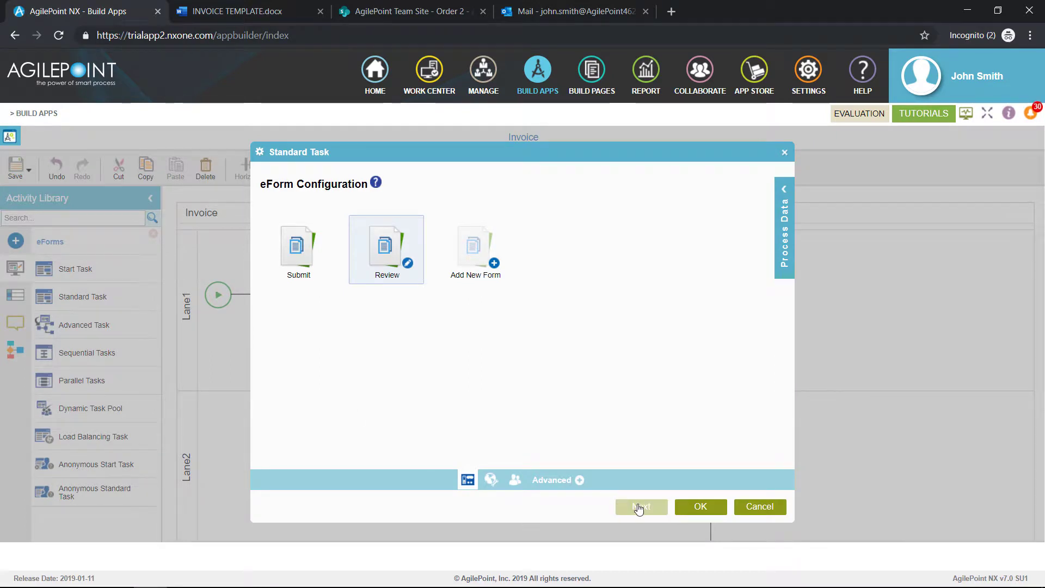
click(640, 507)
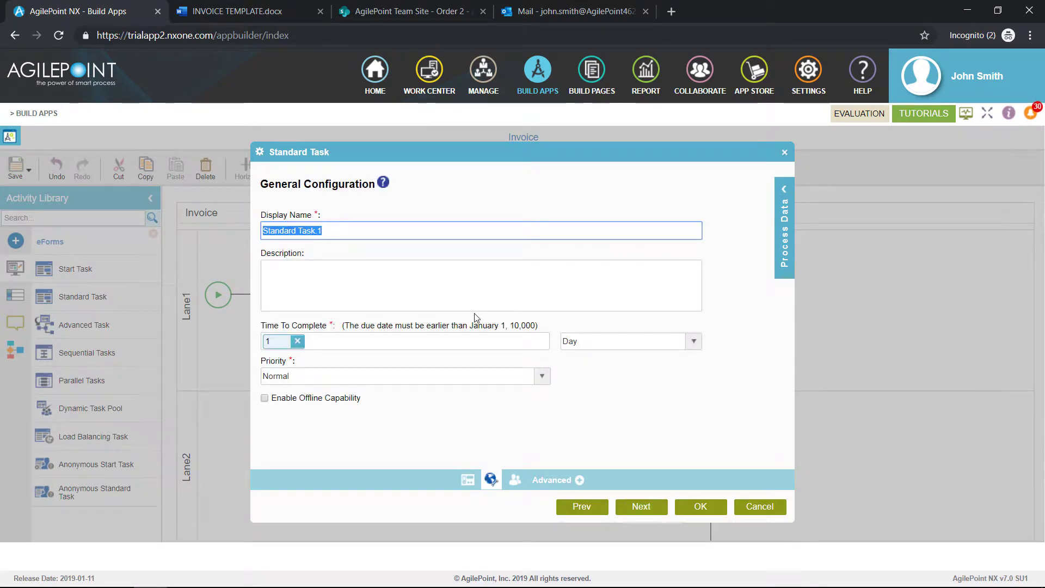
- Set the standard task's display name to Review and its time-to-complete unit to Day, and proceed to the participants
text(REvie)
key(BackSpace)
key(BackSpace)
key(BackSpace)
key(BackSpace)
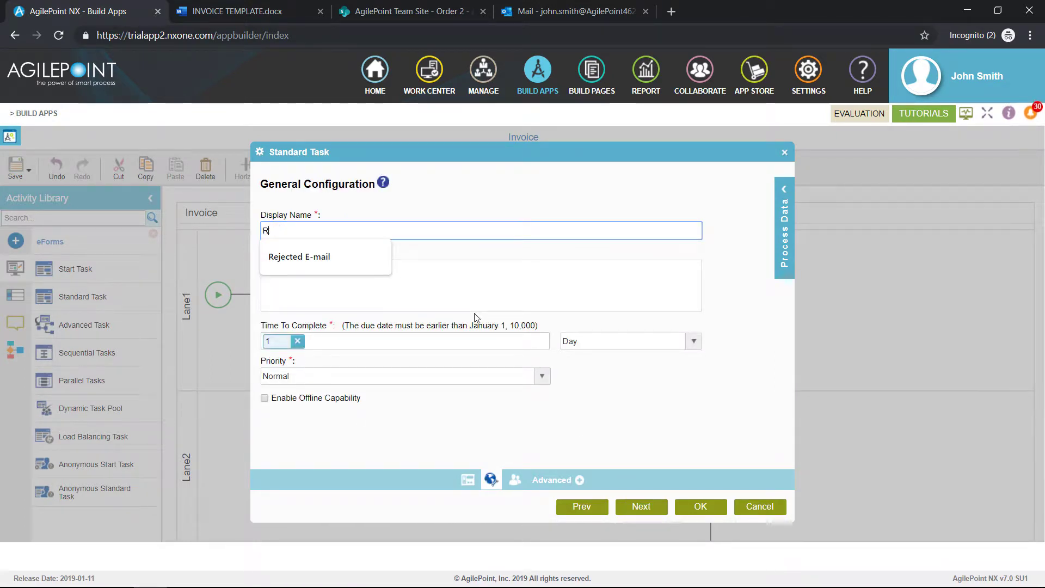
text(ev)
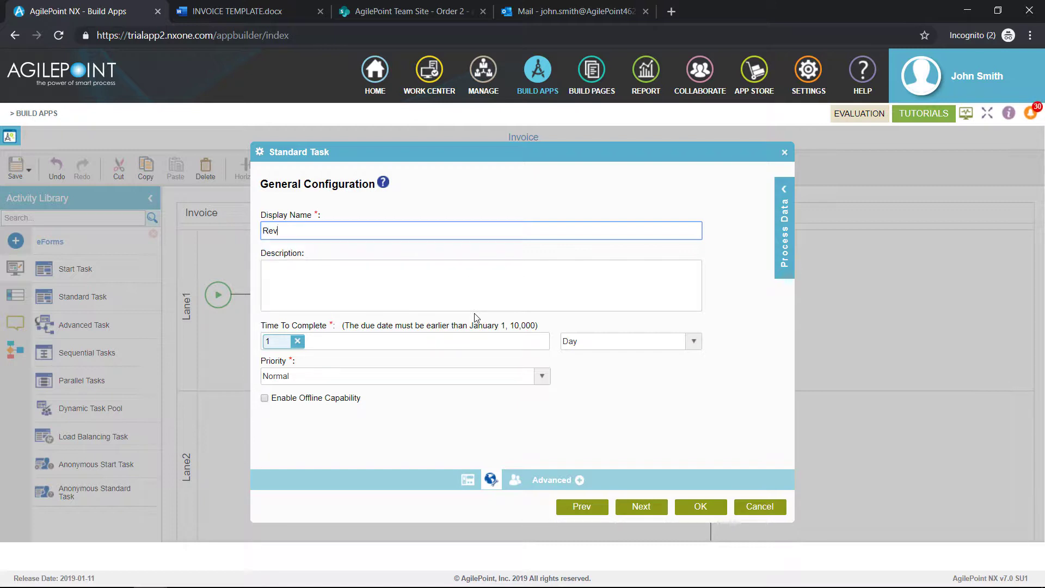
text(iew)
click(611, 351)
click(611, 350)
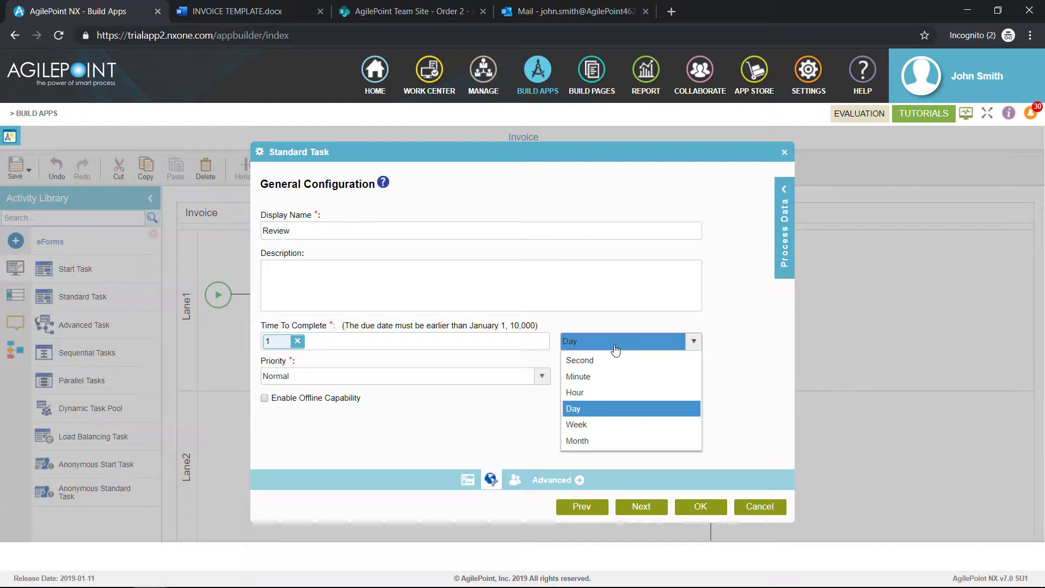
click(621, 408)
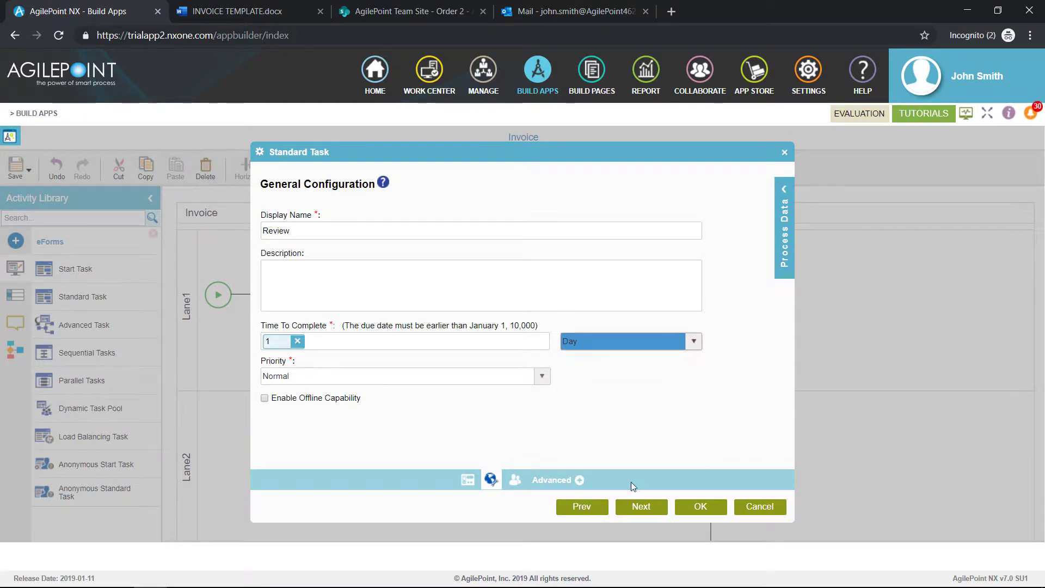
click(641, 506)
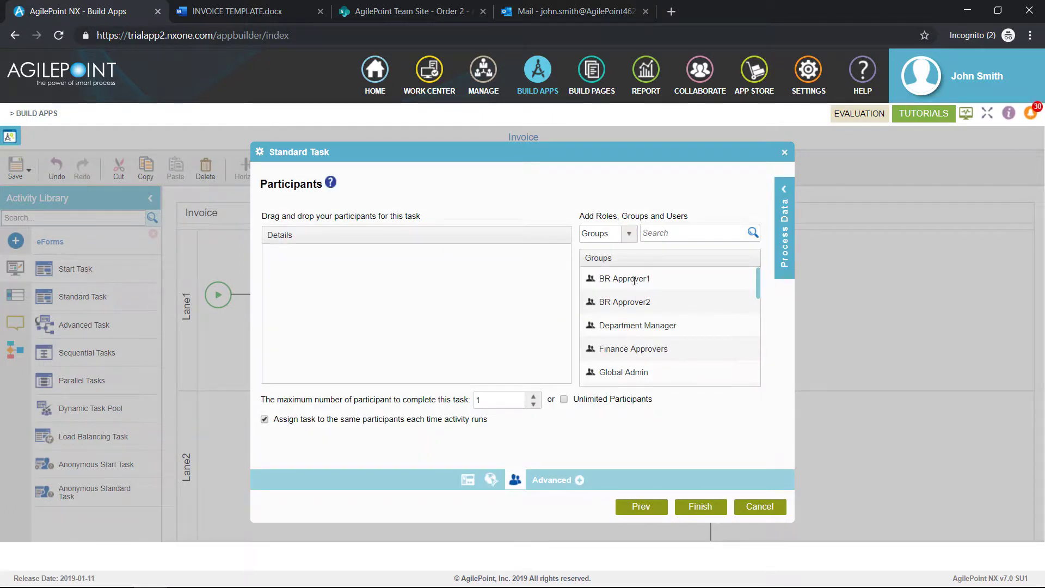
- Assign the ProcessInitiator system variable as the Review task's participant and finish the task configuration
click(632, 235)
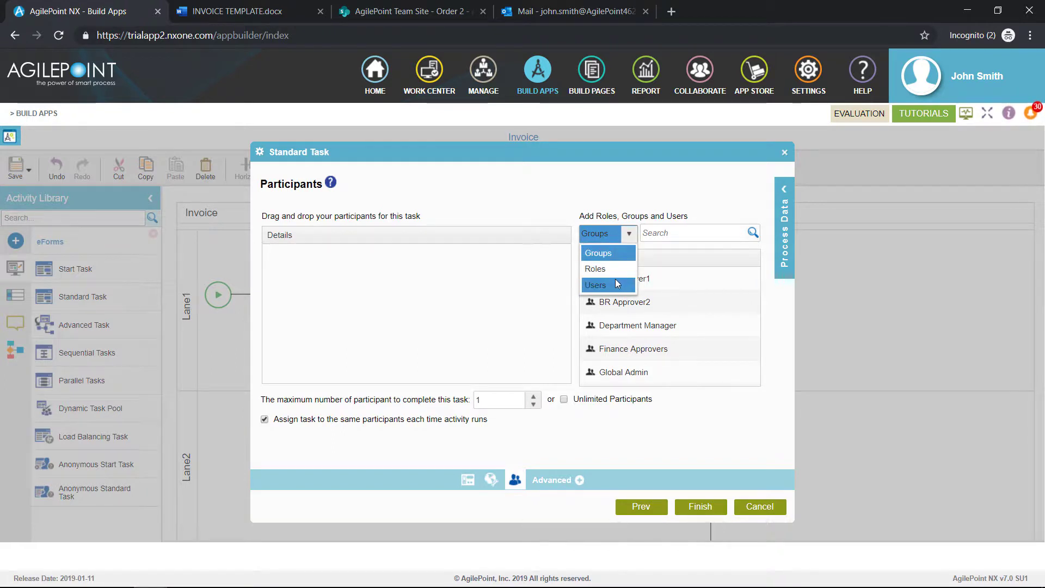
click(786, 192)
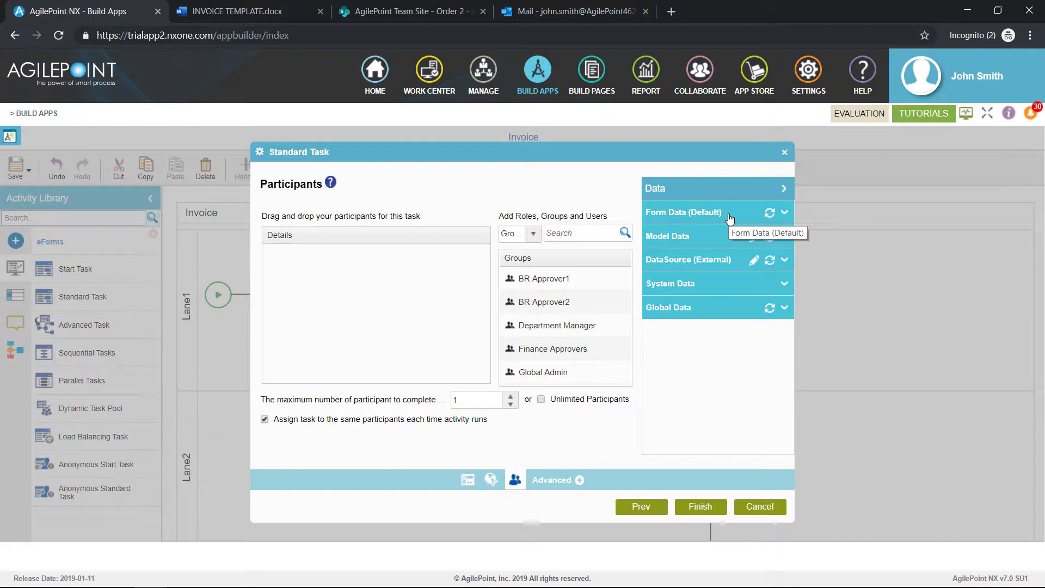
click(714, 290)
scroll(717, 343, down, 5)
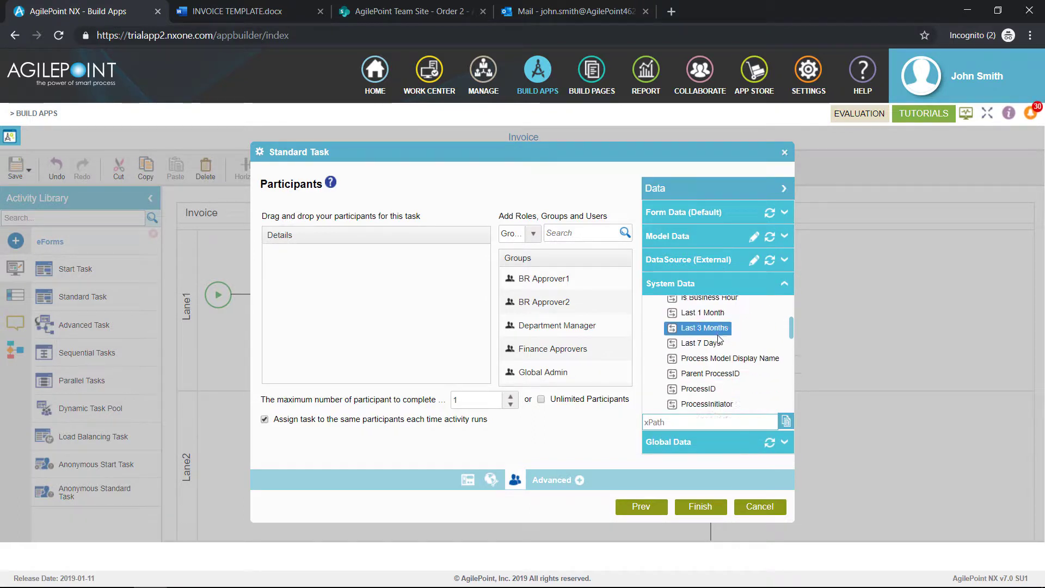
drag(707, 378, 319, 289)
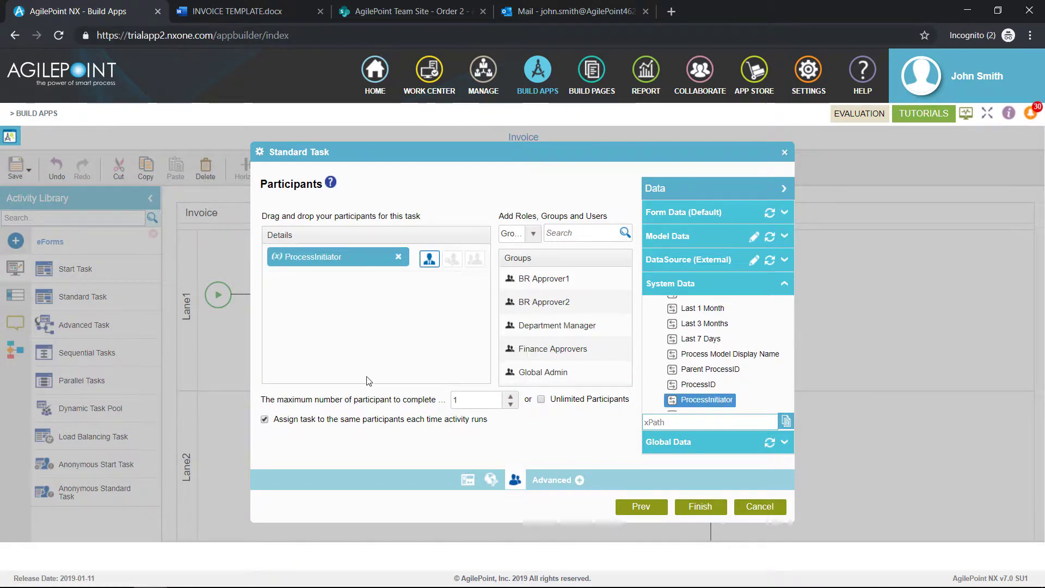
click(699, 507)
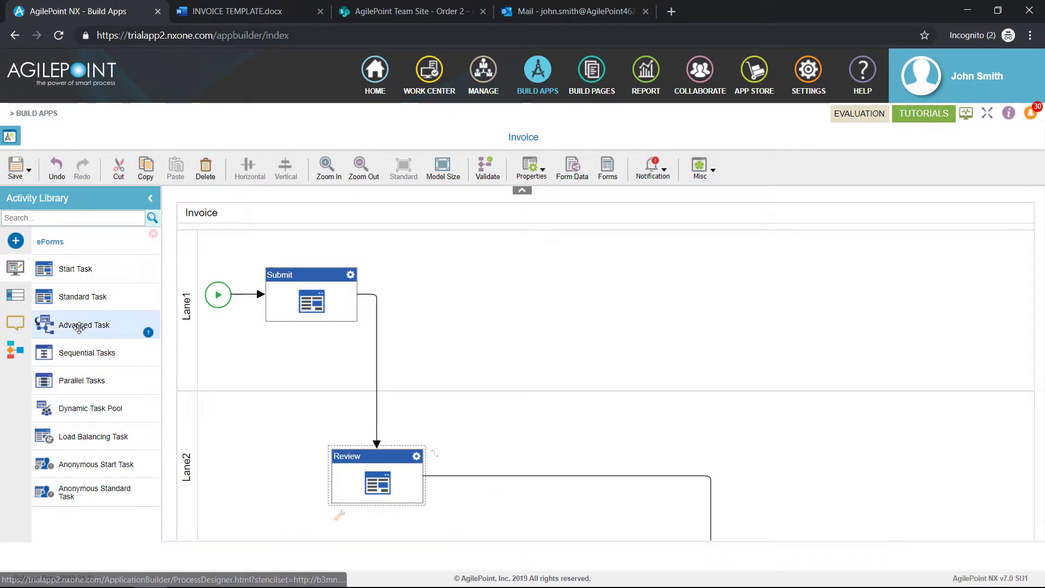
- Add a Condition activity after the Review task in Lane2 and set its display name to Check
click(27, 350)
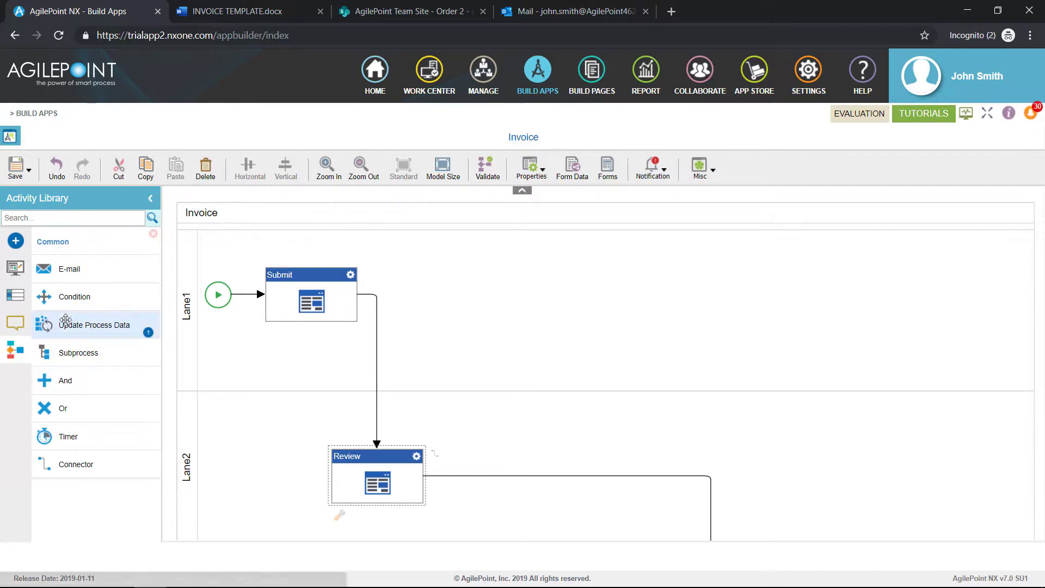
drag(68, 300, 475, 481)
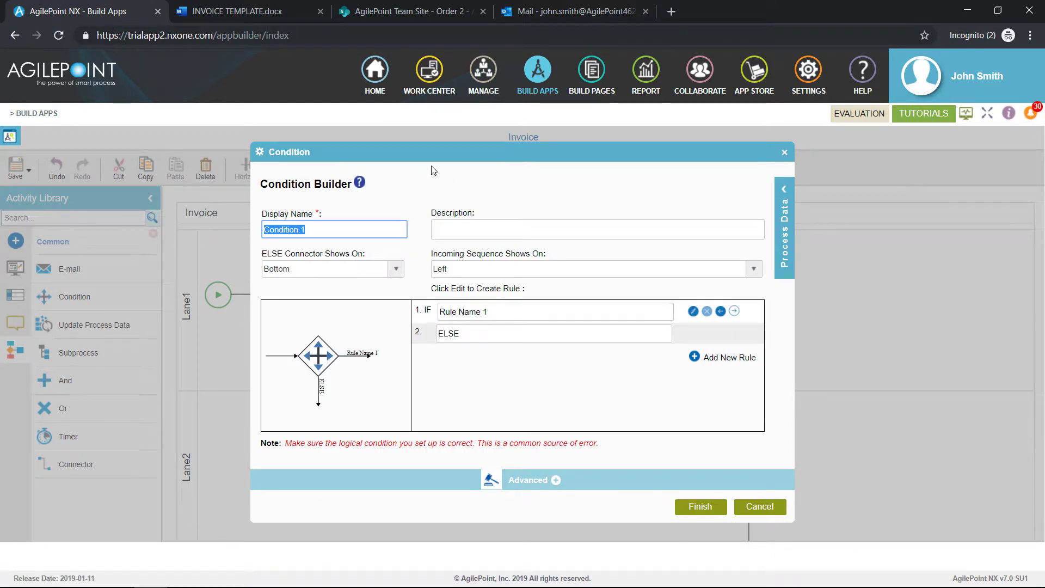
text(Check)
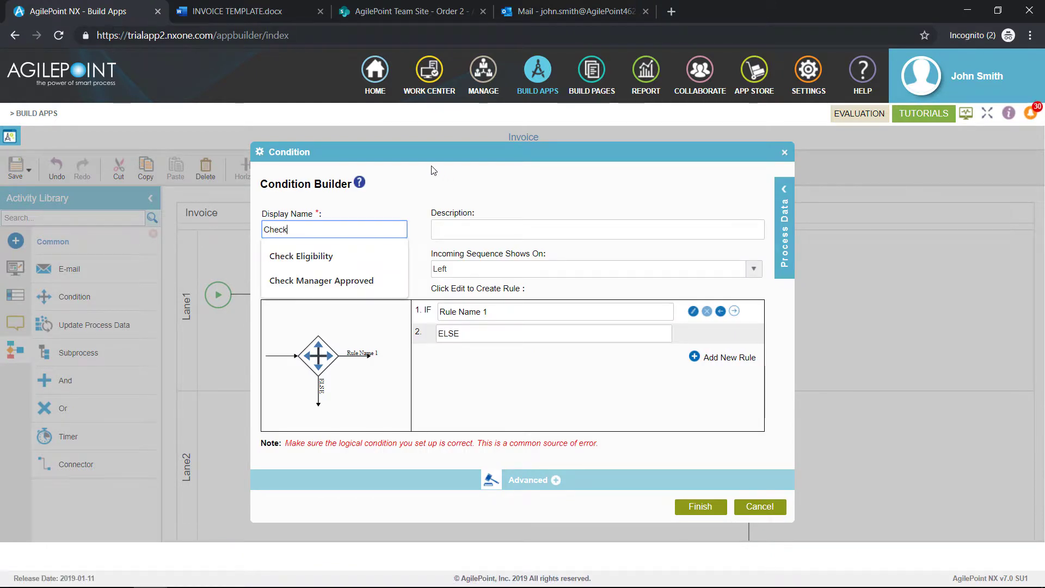
- Name the condition's first rule Approved and its ELSE branch Reject
click(623, 315)
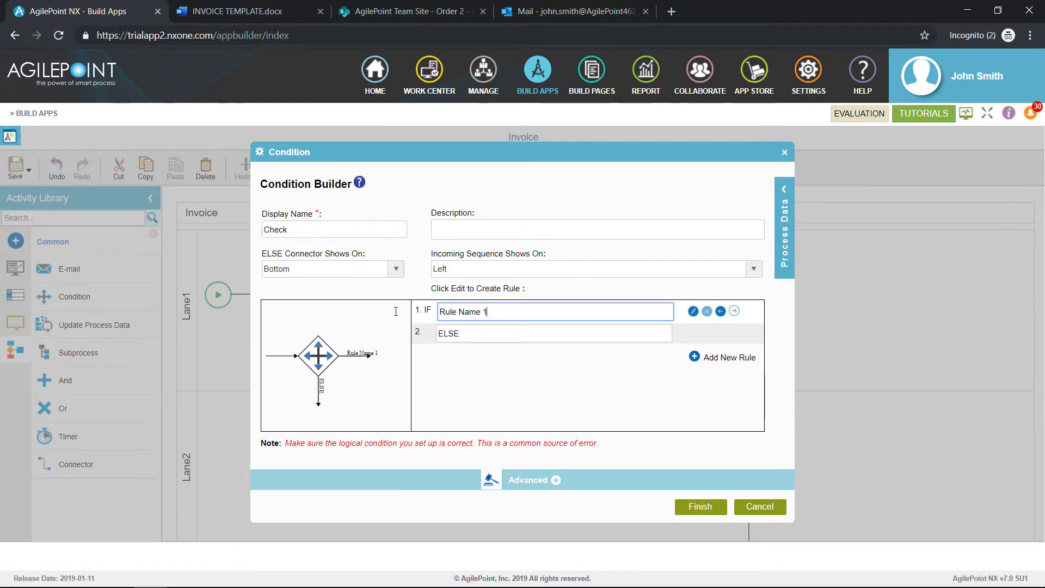
text(App)
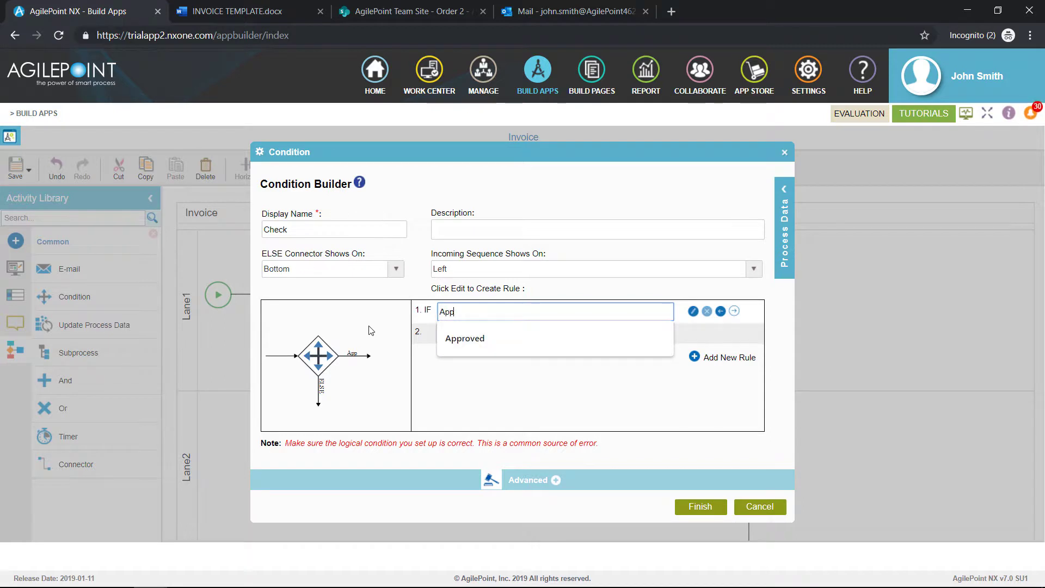
key(Down)
key(Tab)
text(Re)
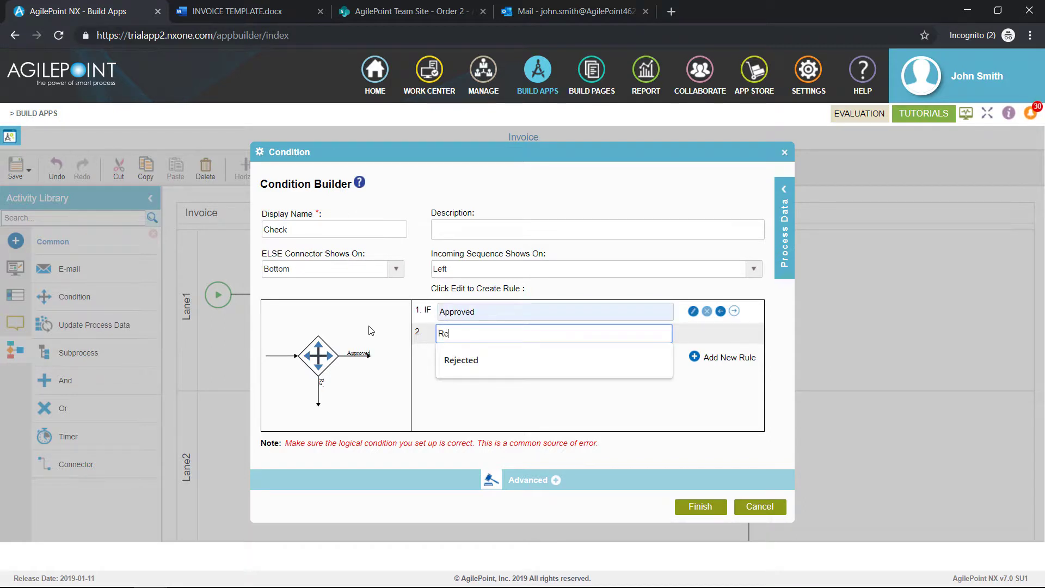
text(ject)
click(709, 423)
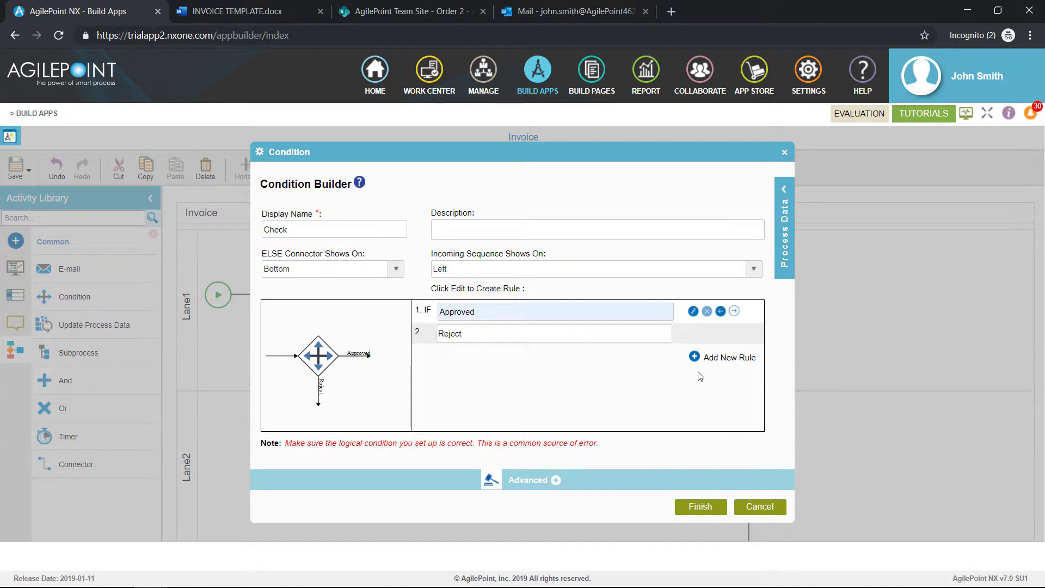
- Edit the Approved rule and assign the Approval form field as the first variable of its IF statement
click(692, 311)
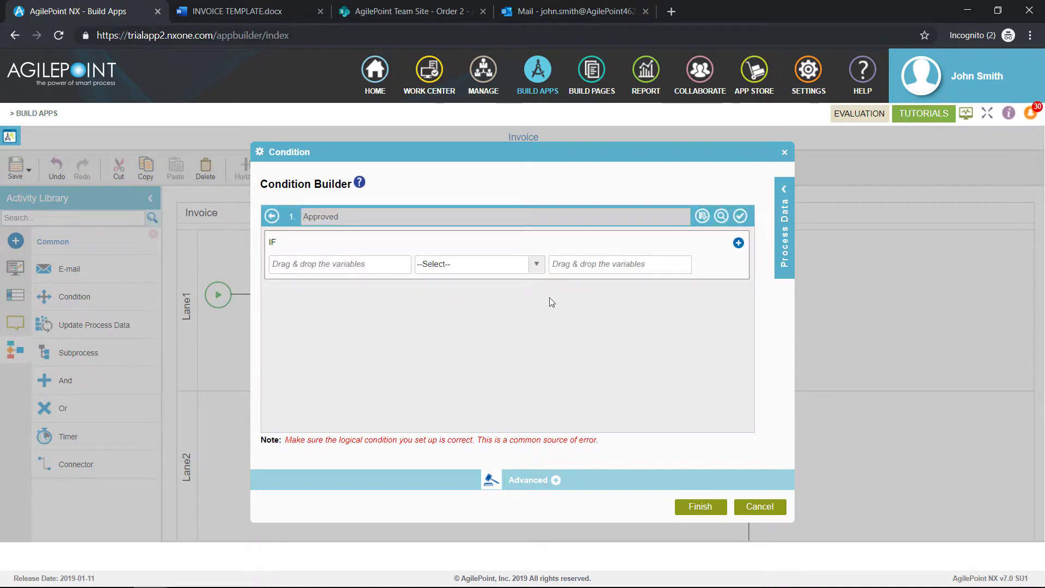
click(384, 264)
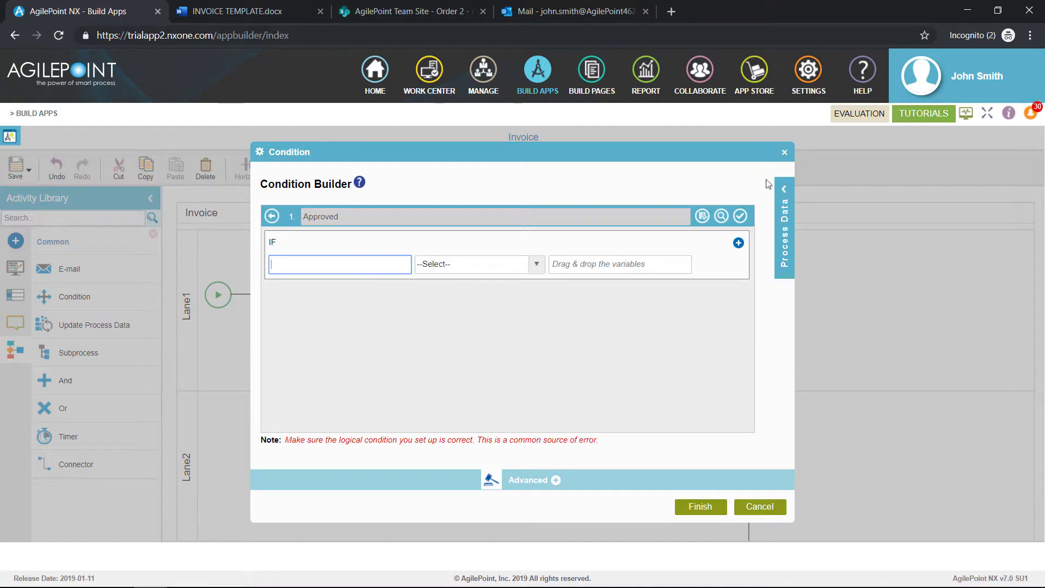
click(784, 194)
click(686, 212)
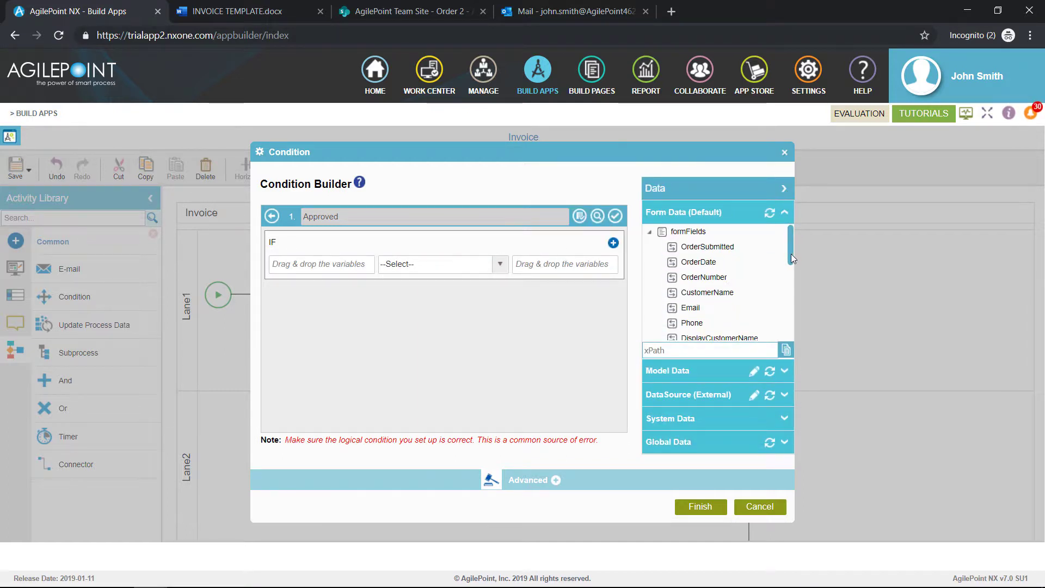
drag(792, 253, 789, 304)
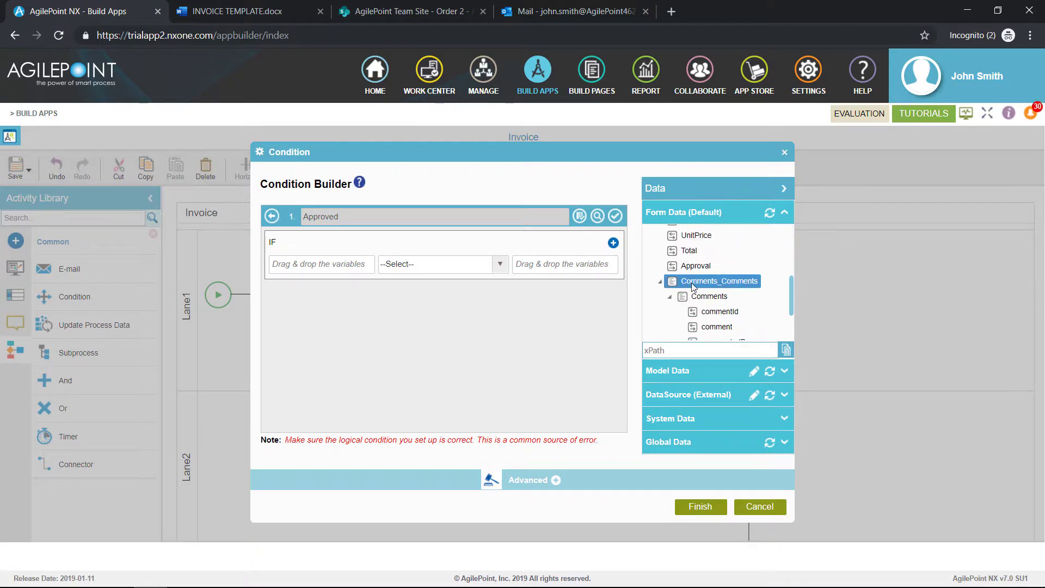
click(698, 267)
drag(698, 270, 329, 265)
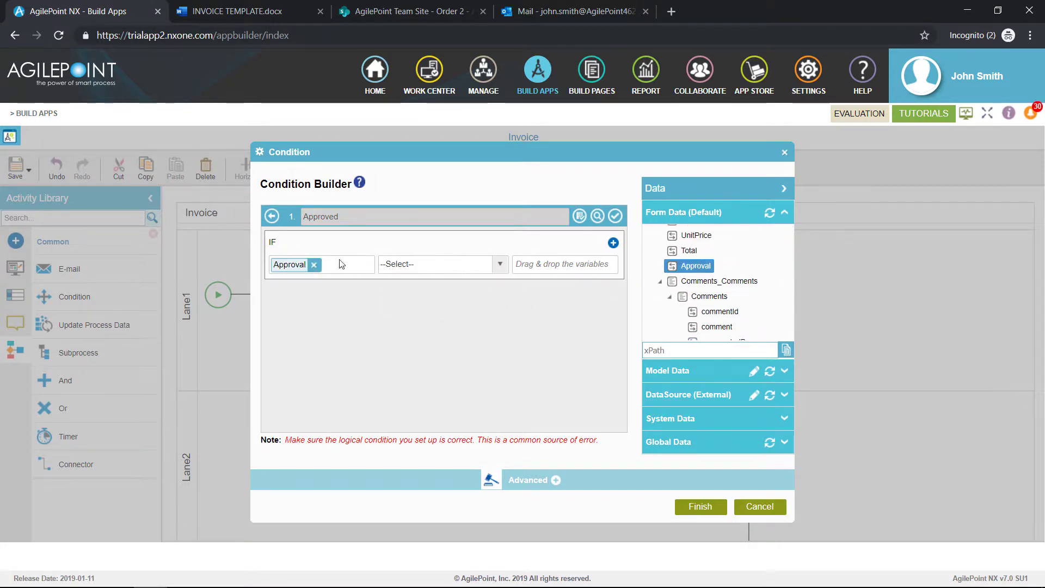
- Complete the Approved rule with the String operator == and the value Approve, and finish the condition's configuration
click(405, 267)
click(401, 289)
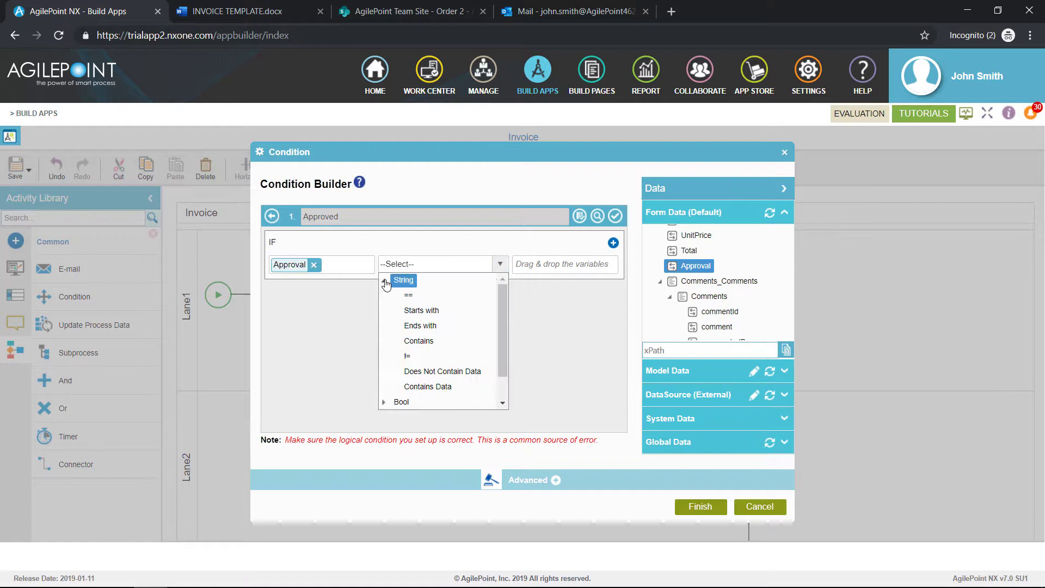
click(406, 306)
click(527, 264)
text(Approve)
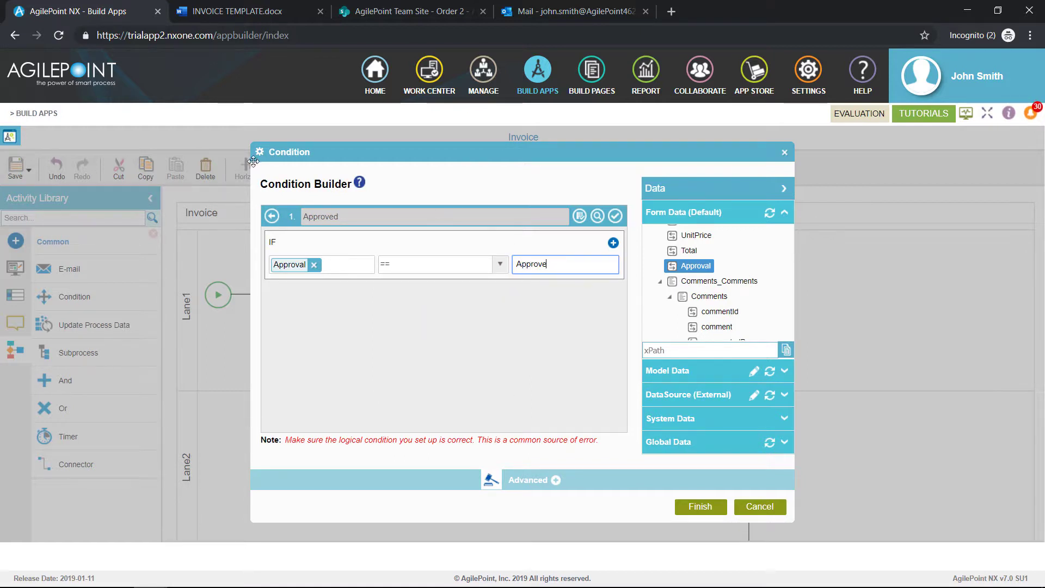
click(270, 216)
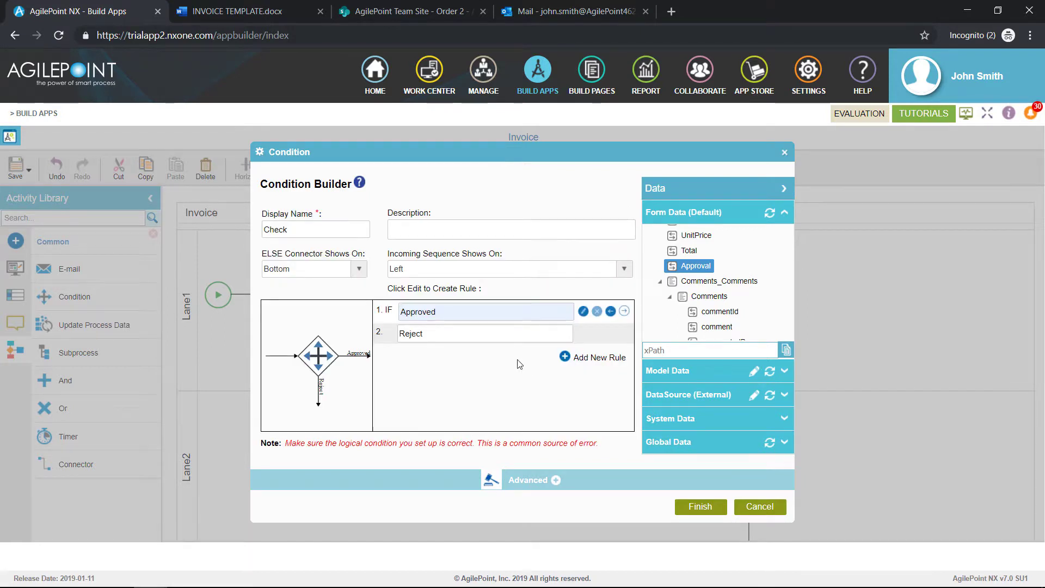
click(707, 508)
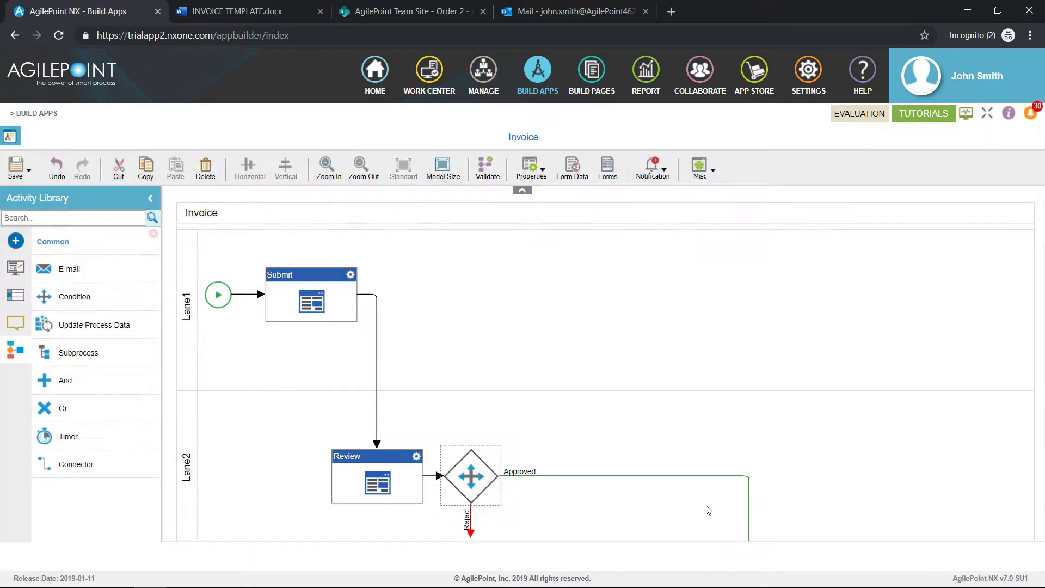
- Connect the condition's Reject branch back to the Submit task and move the Approved connector's vertical segment close to the condition
scroll(497, 458, down, 1)
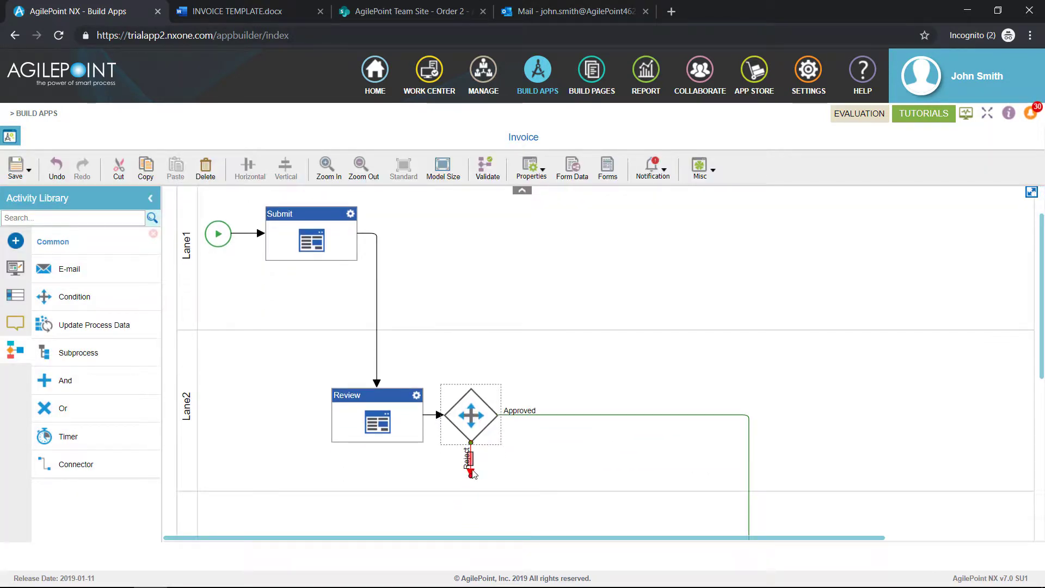
drag(471, 475, 314, 244)
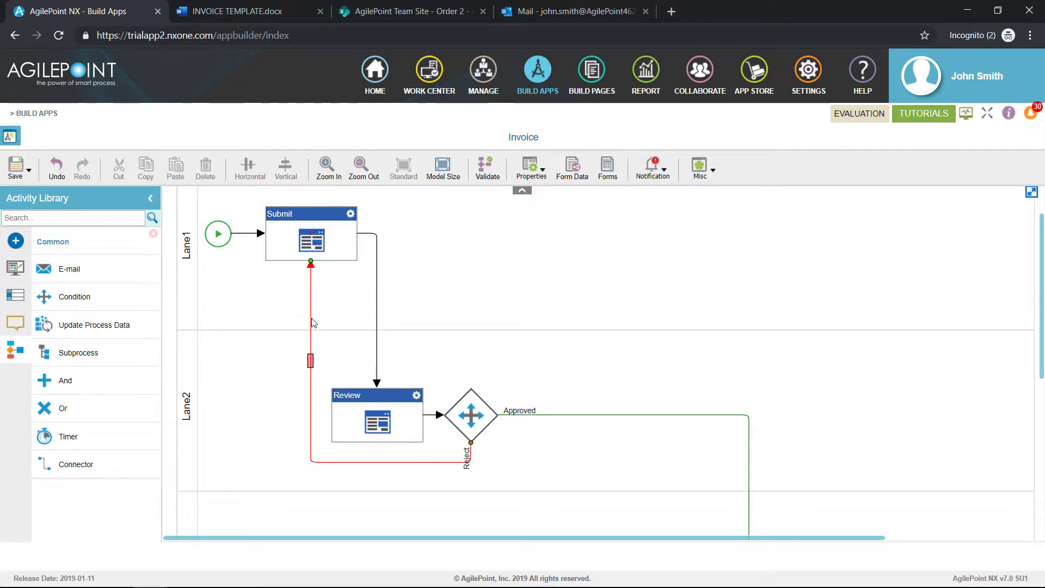
click(377, 307)
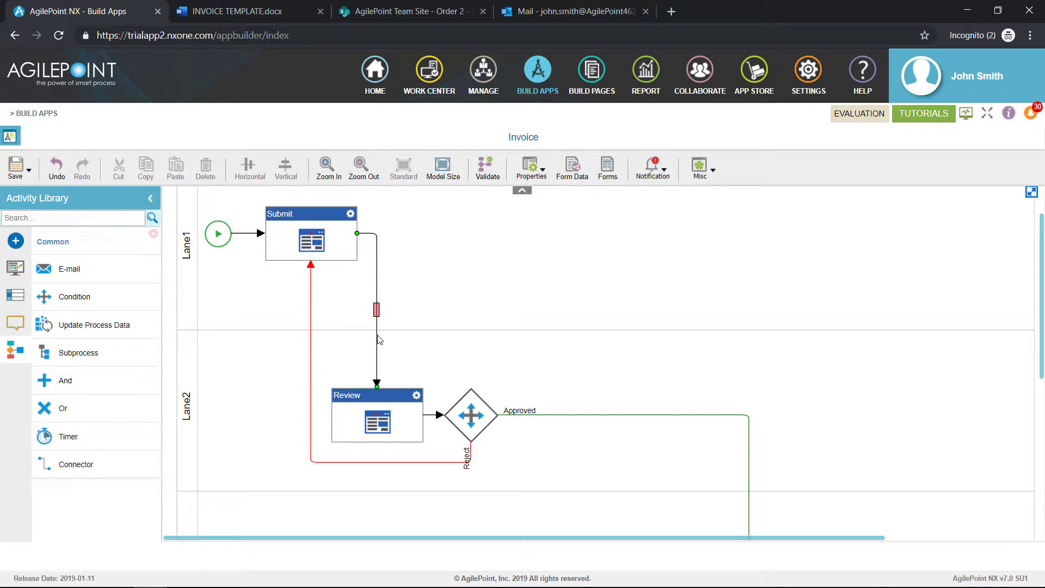
scroll(767, 444, down, 1)
click(751, 447)
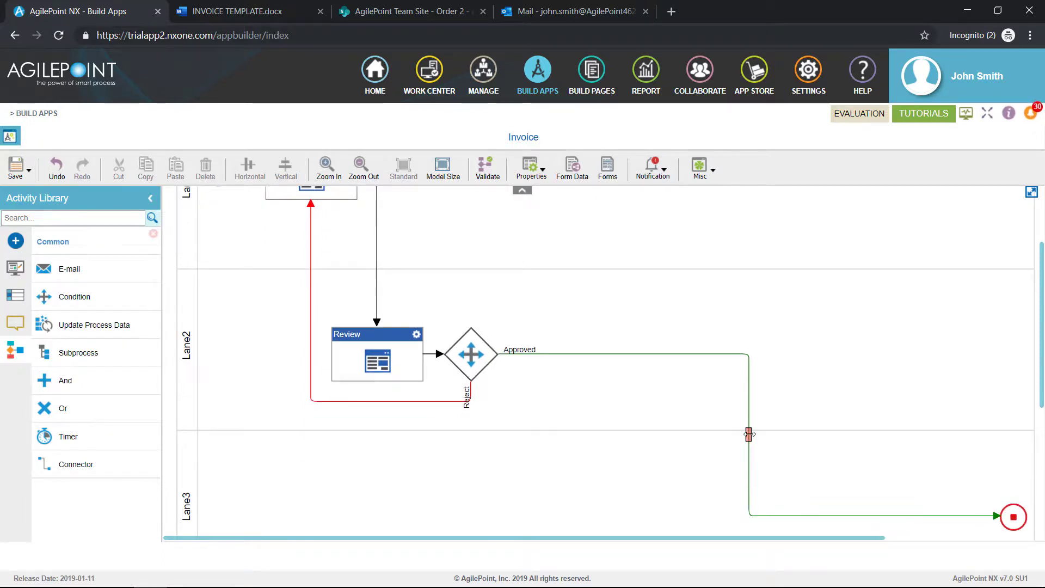
drag(750, 434, 511, 457)
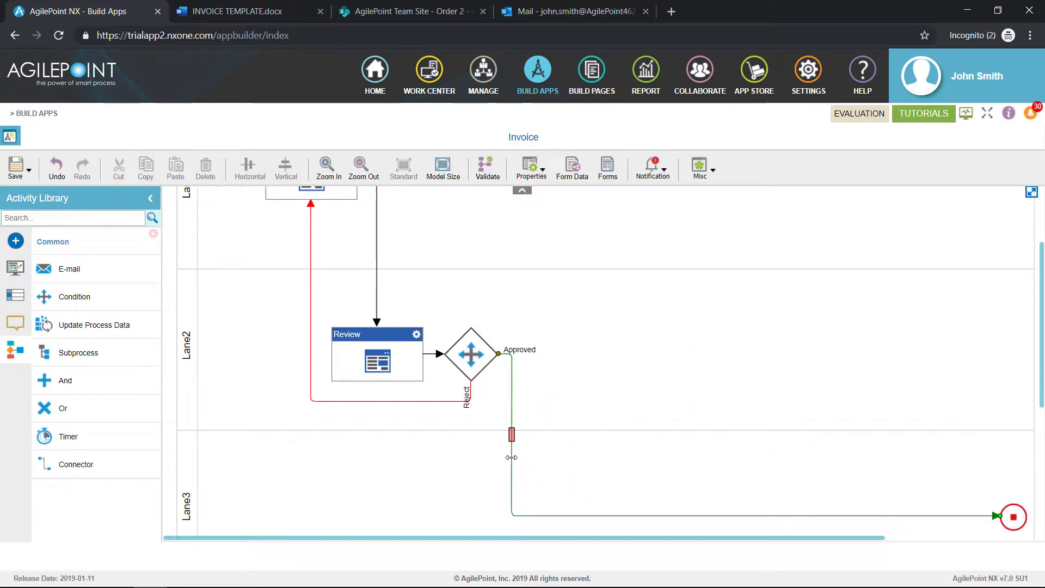
- Add a Microsoft Word document activity to the Approved branch in Lane3, name it Creat Invoice, and proceed to the source repository
click(15, 242)
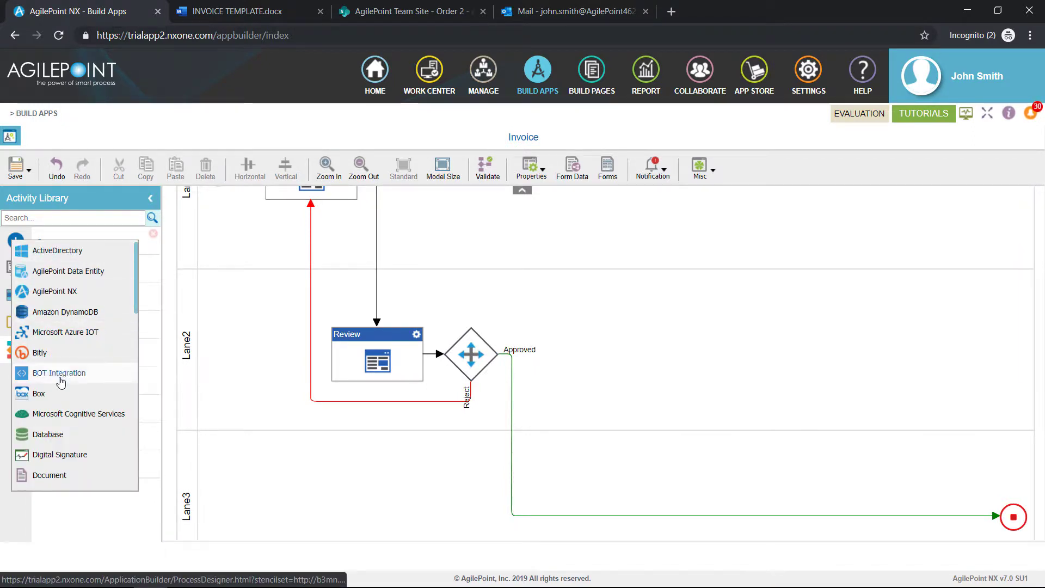
click(55, 475)
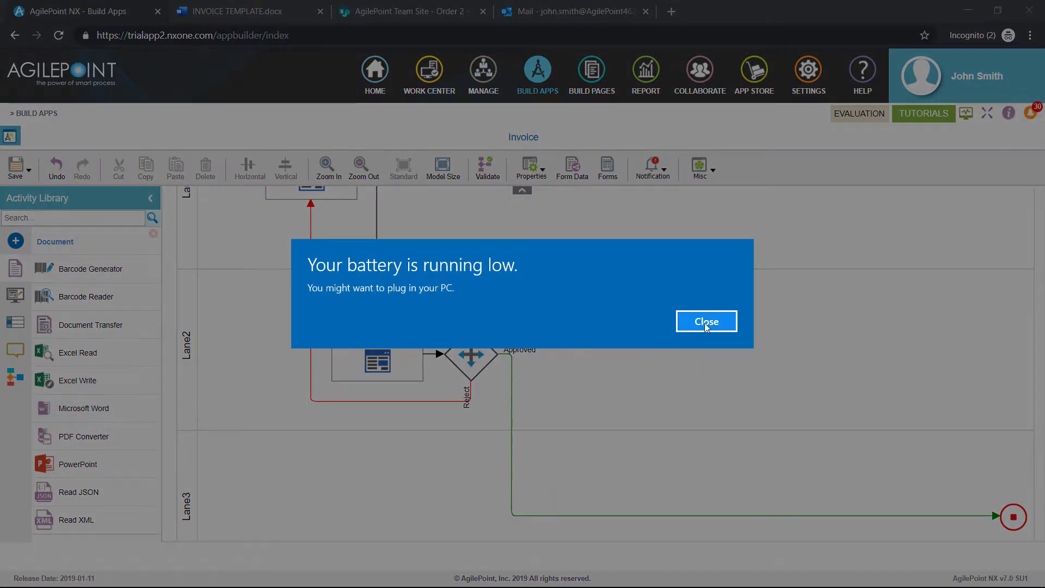
click(707, 322)
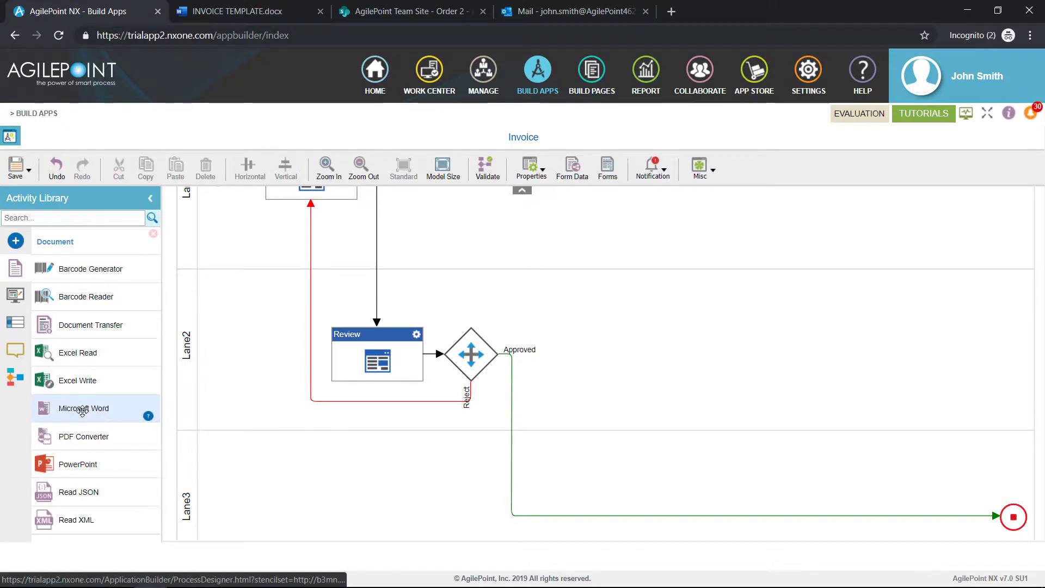
drag(81, 415, 570, 488)
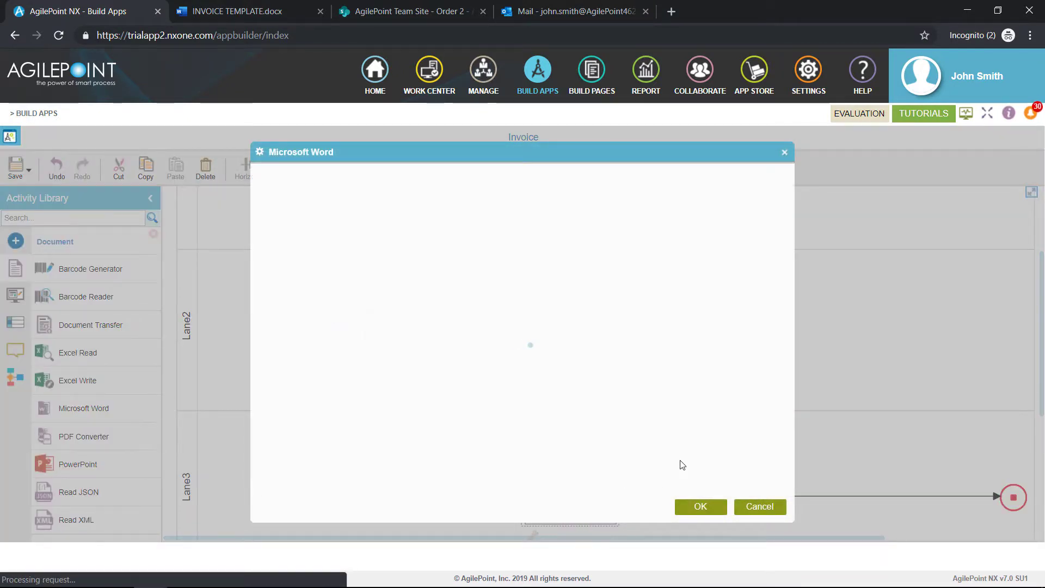
text(C)
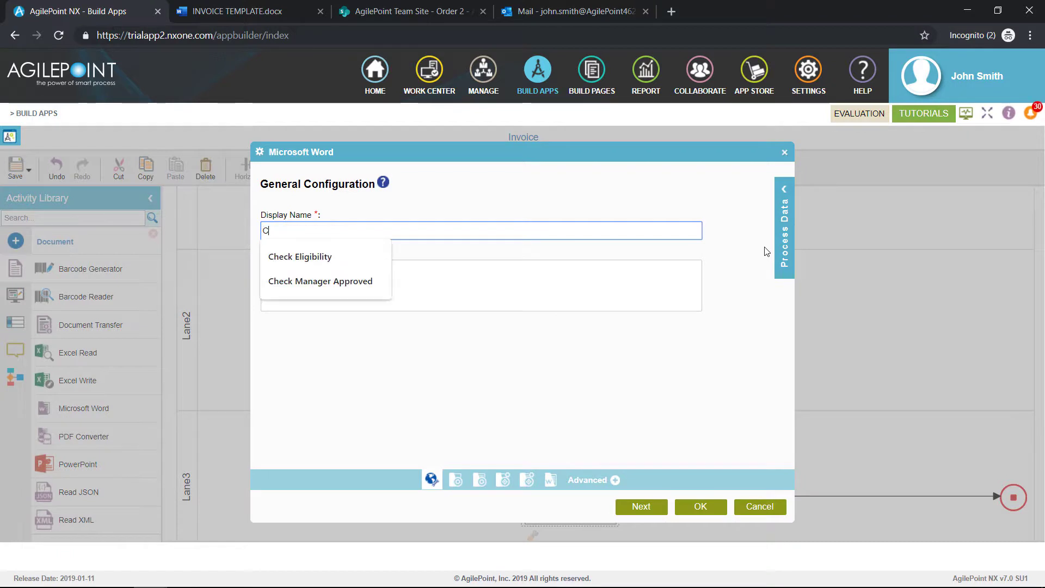
text(reat Invoice)
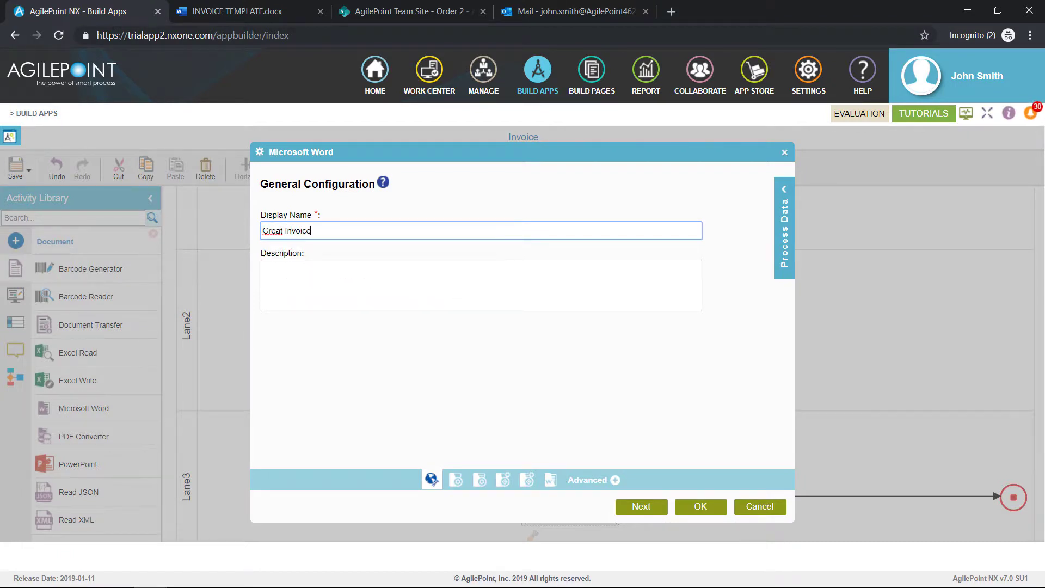
click(648, 505)
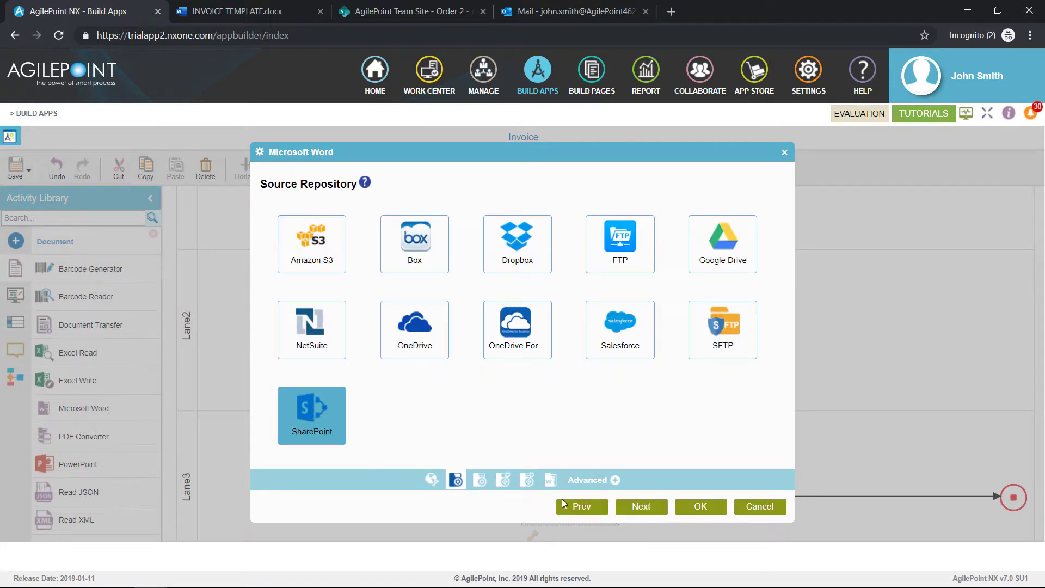
- Keep SharePoint as the Word activity's source repository and choose the Office 365 (Global) access token
click(641, 507)
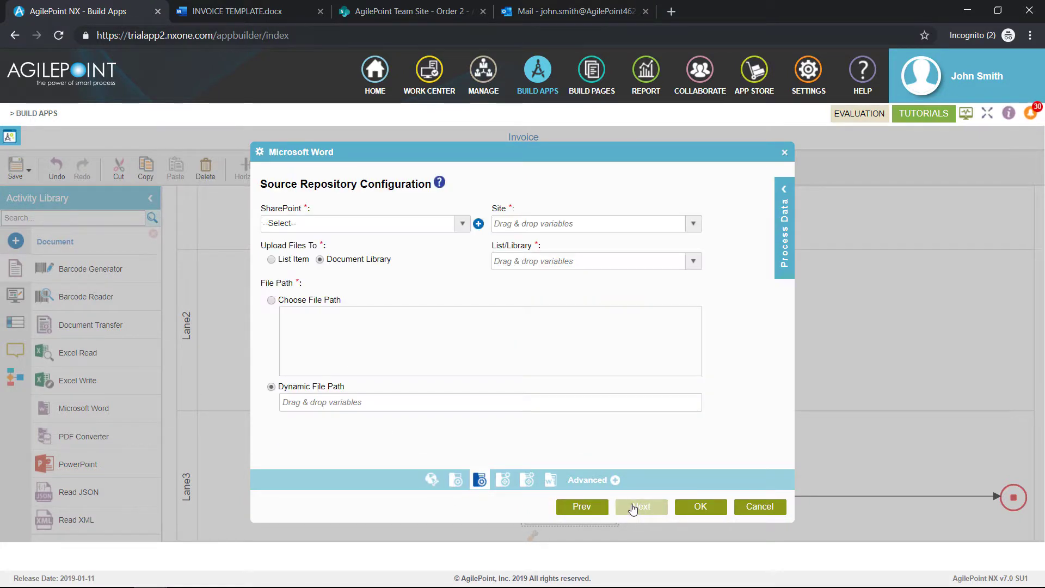
click(464, 224)
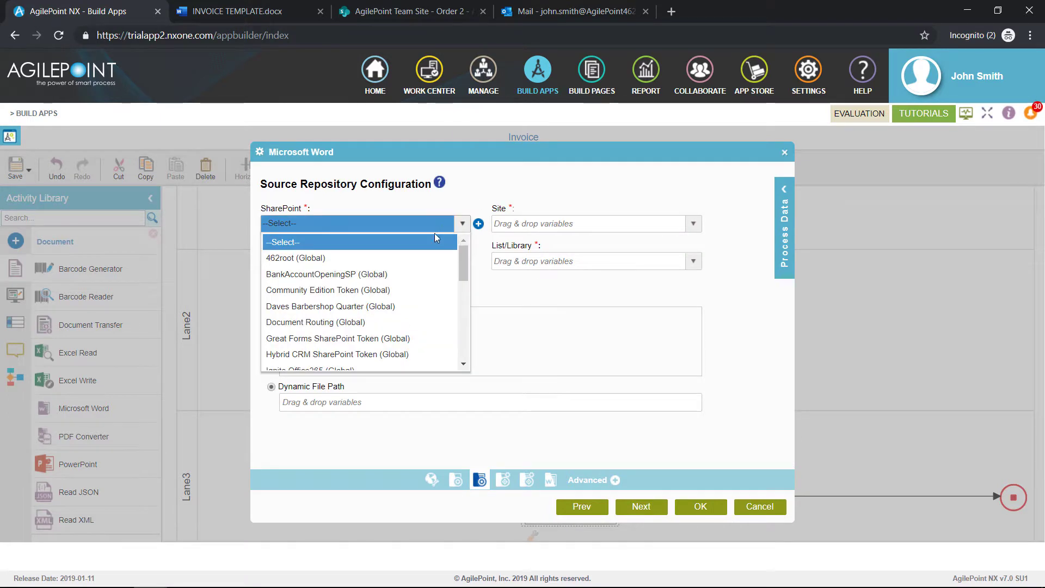
scroll(391, 295, down, 1)
scroll(390, 296, down, 3)
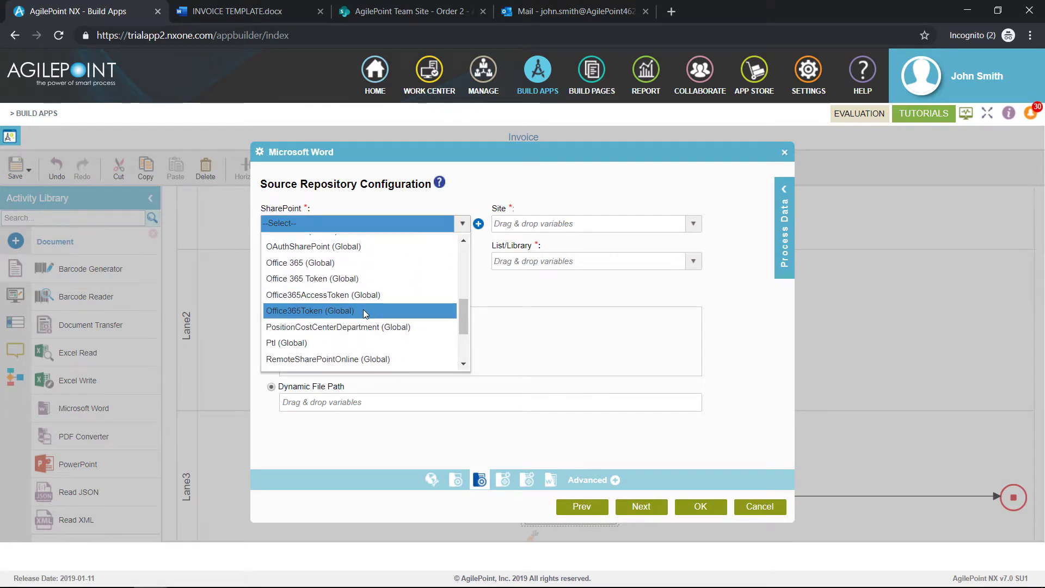
click(348, 262)
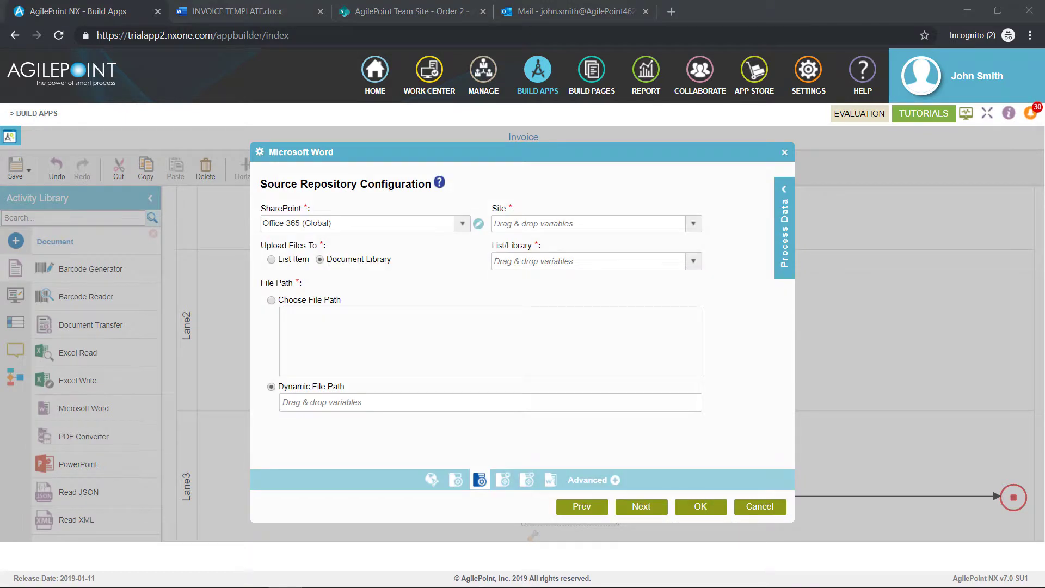
- Set the source repository's site to / and its document library to Templates
click(693, 223)
click(665, 241)
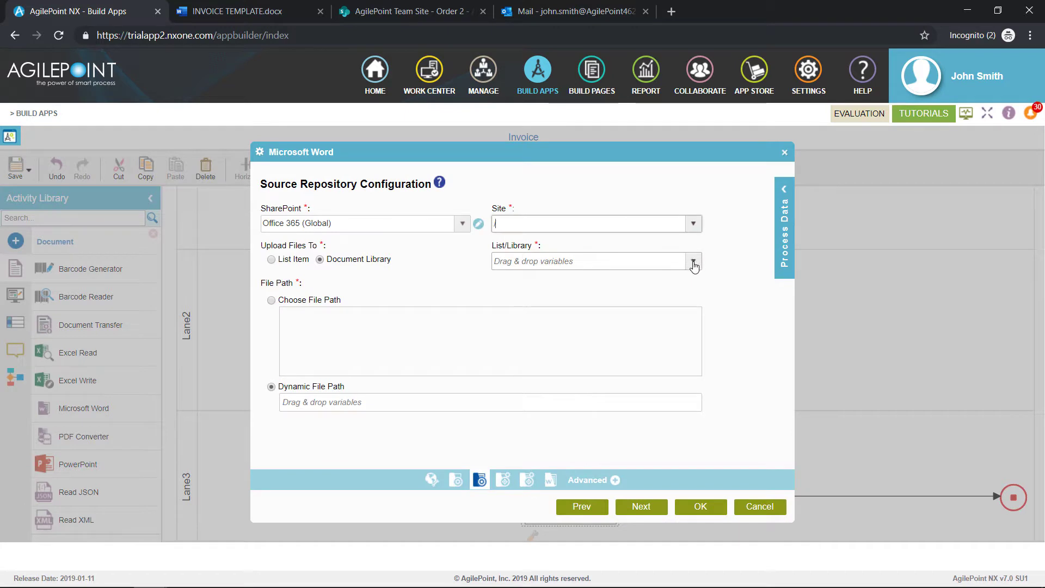
click(692, 261)
scroll(659, 326, down, 4)
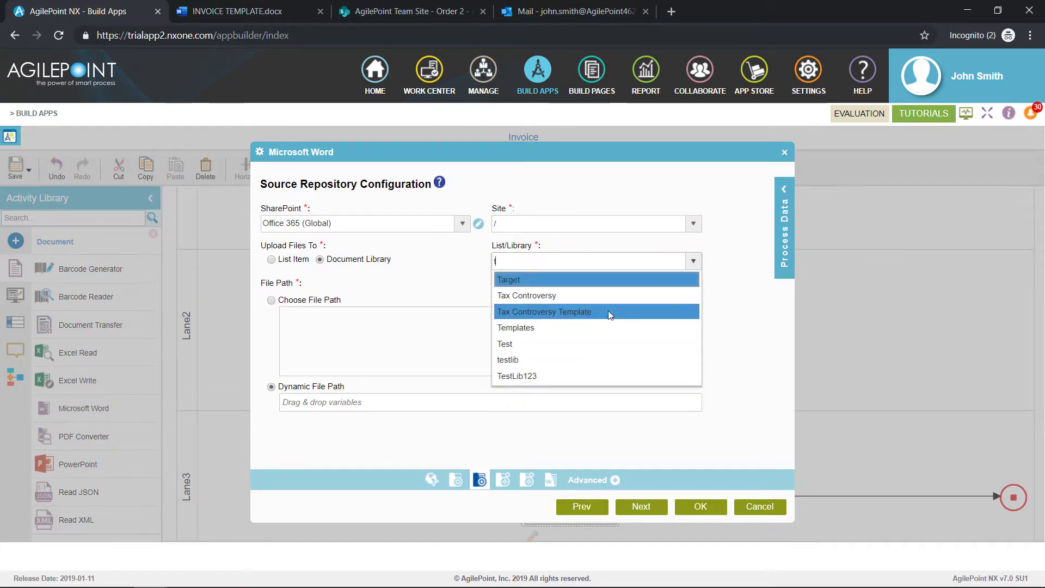
click(607, 327)
click(719, 288)
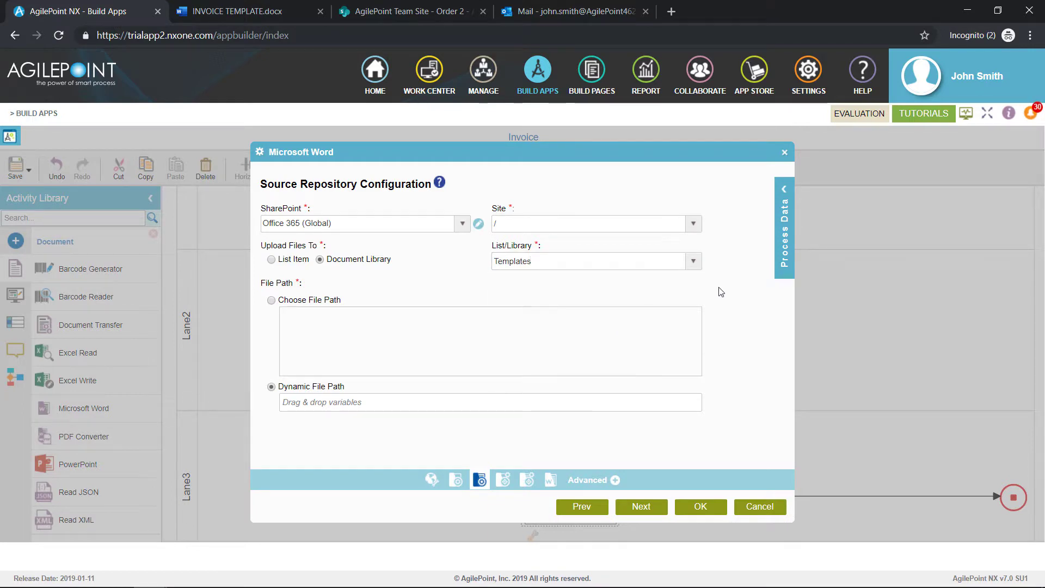
- Choose INVOICE TEMPLATE.docx in the Templates library as the Word activity's source file and proceed to the target repository
click(271, 300)
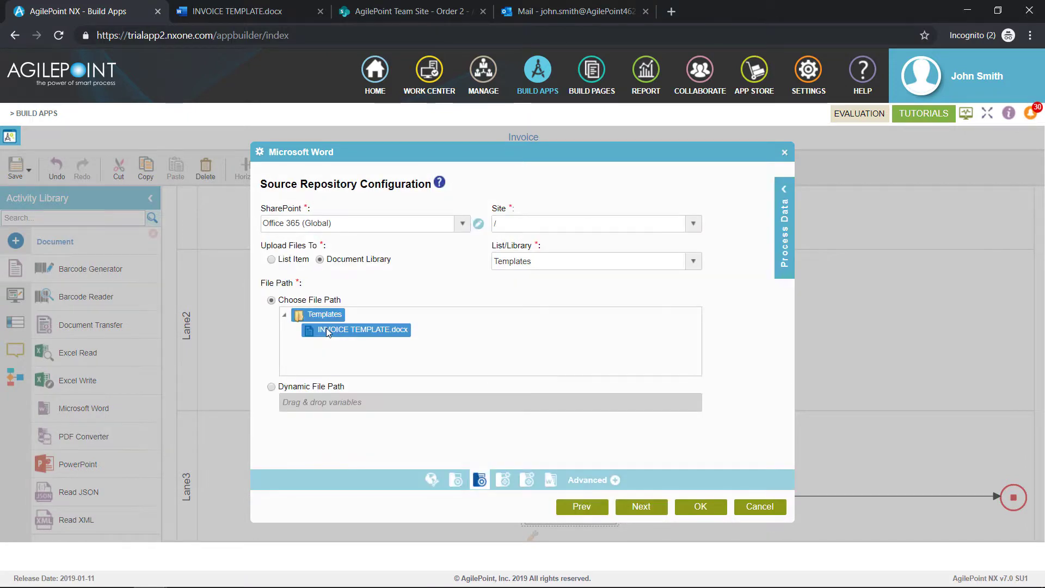
click(283, 14)
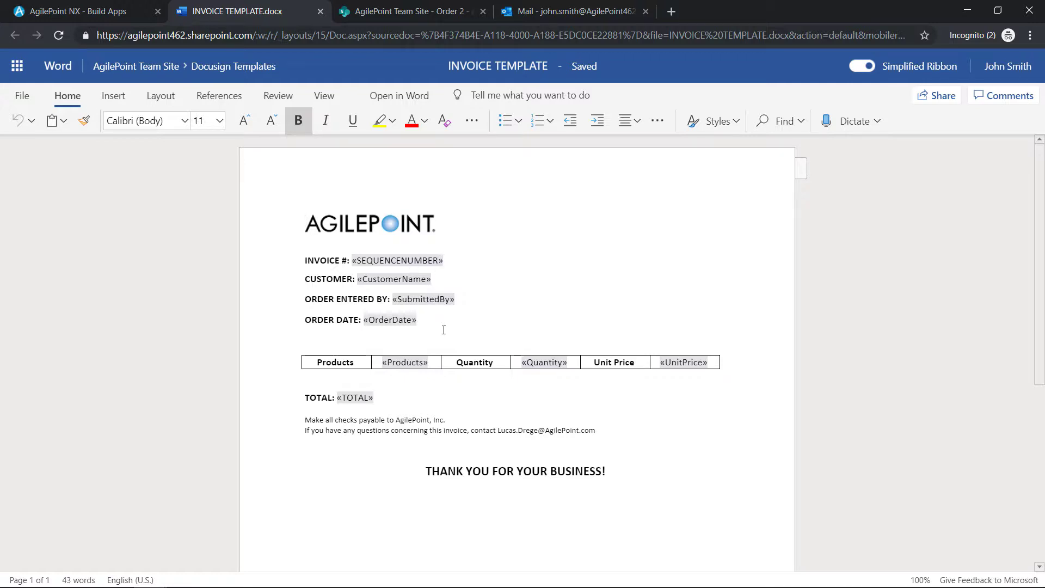
click(145, 7)
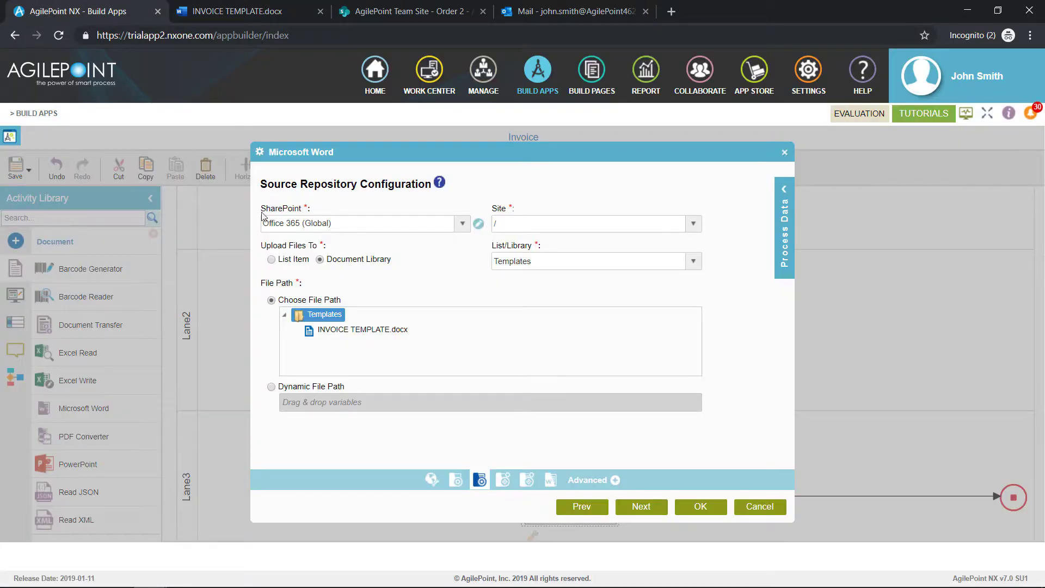
click(656, 509)
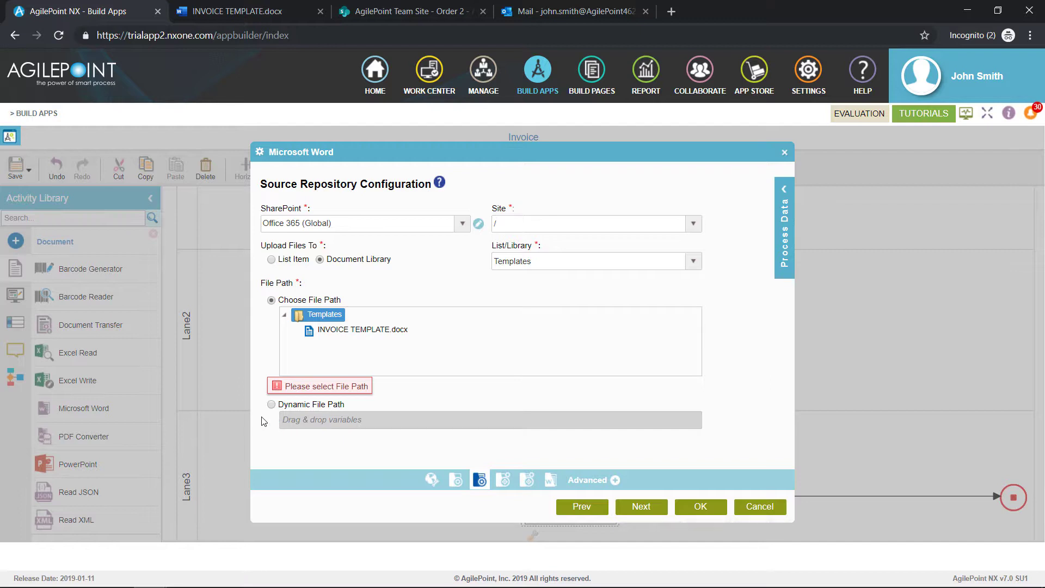
click(327, 330)
click(652, 508)
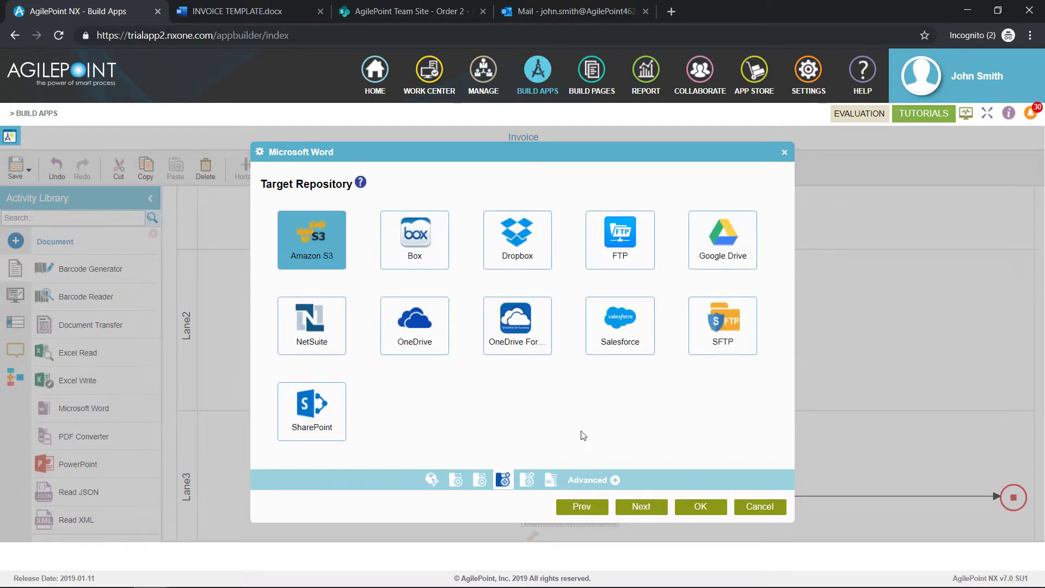
- Select SharePoint as the target repository and use the Office 365 (Global) access token for it
click(330, 418)
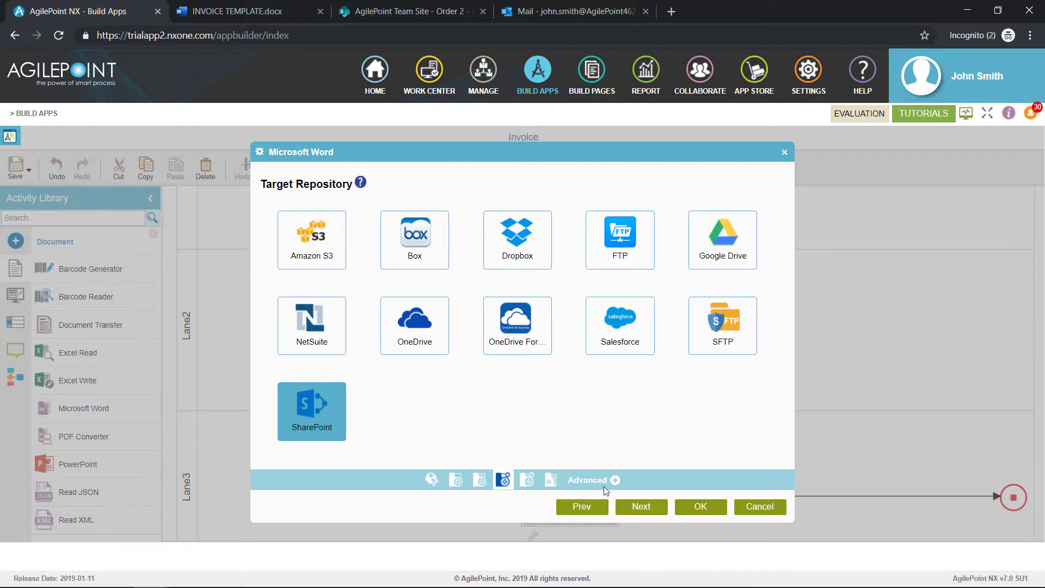
click(641, 508)
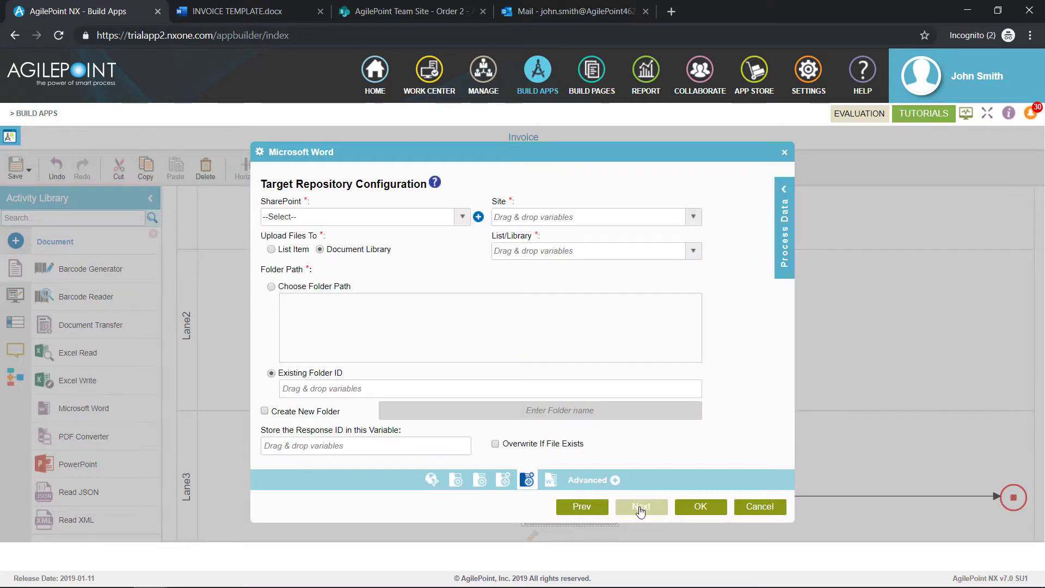
click(463, 216)
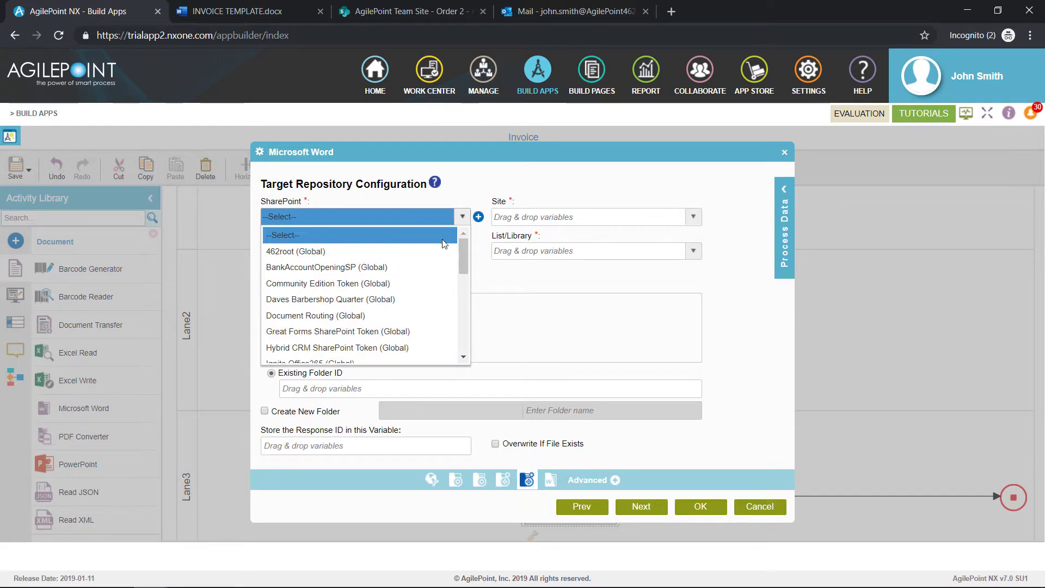
scroll(417, 308, down, 3)
click(407, 324)
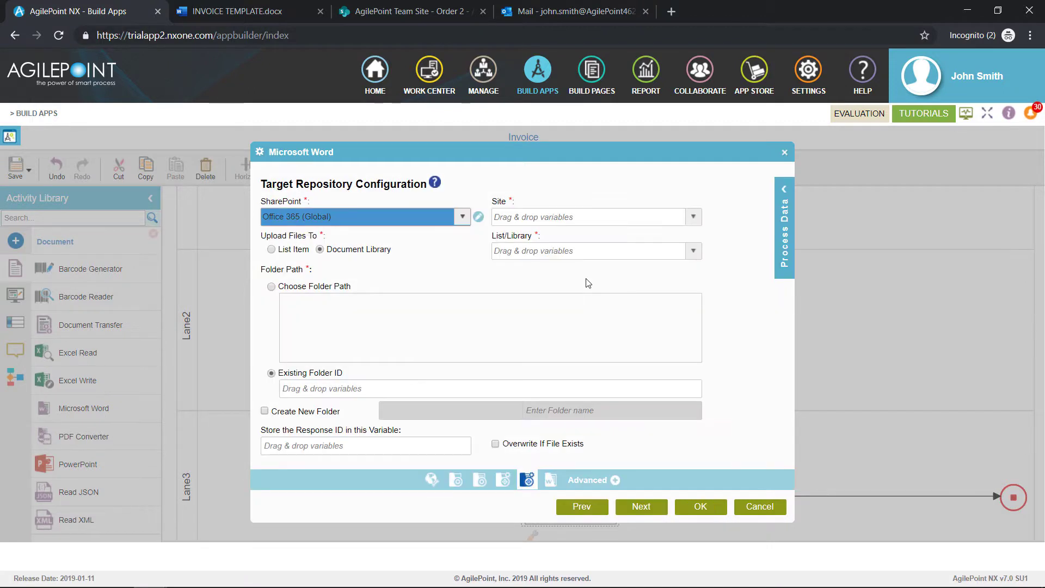
- Set the target repository's site to / and its document library to Order Management Invoices
click(694, 217)
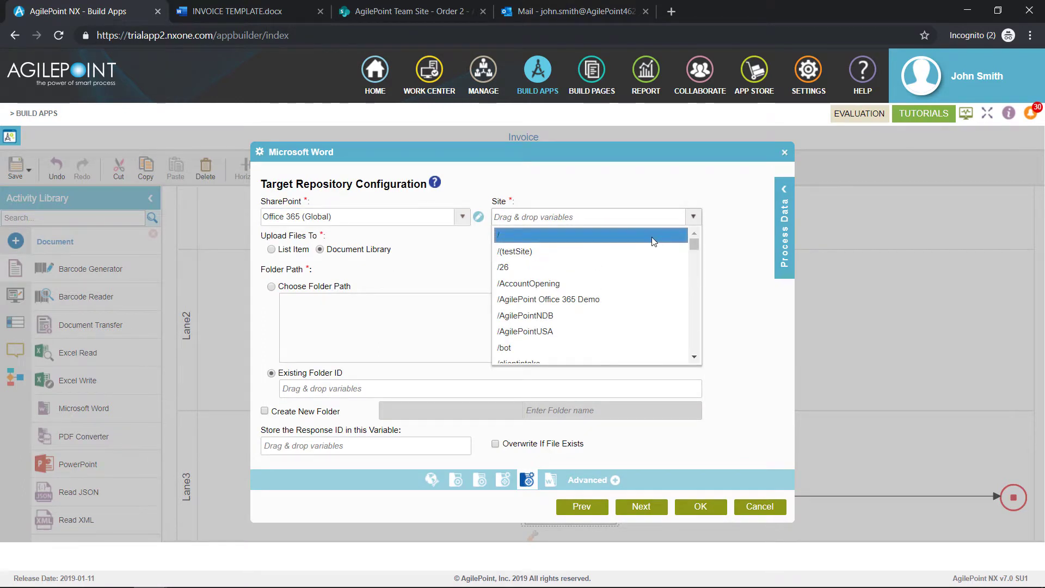
click(654, 237)
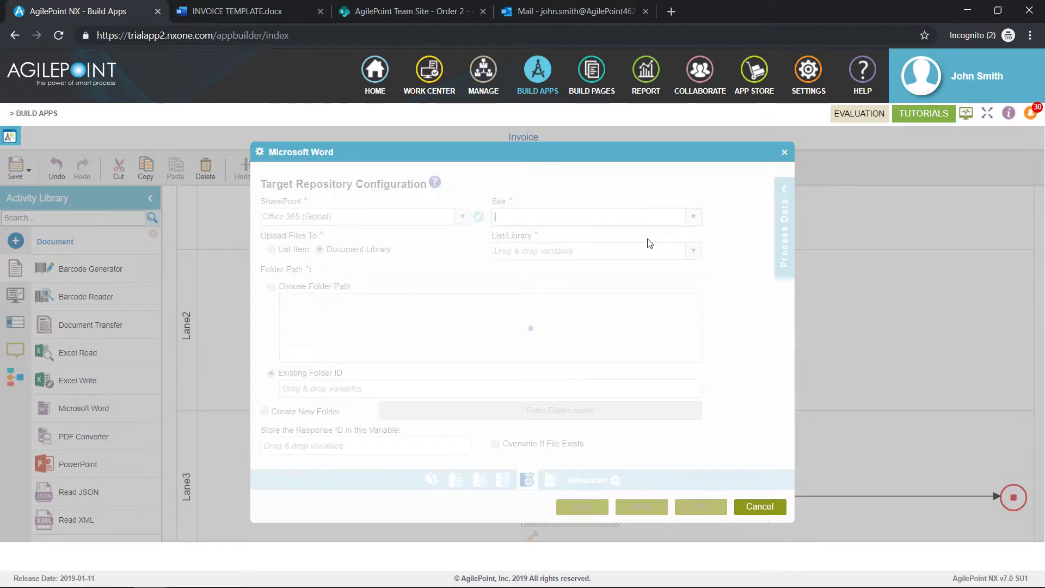
click(690, 255)
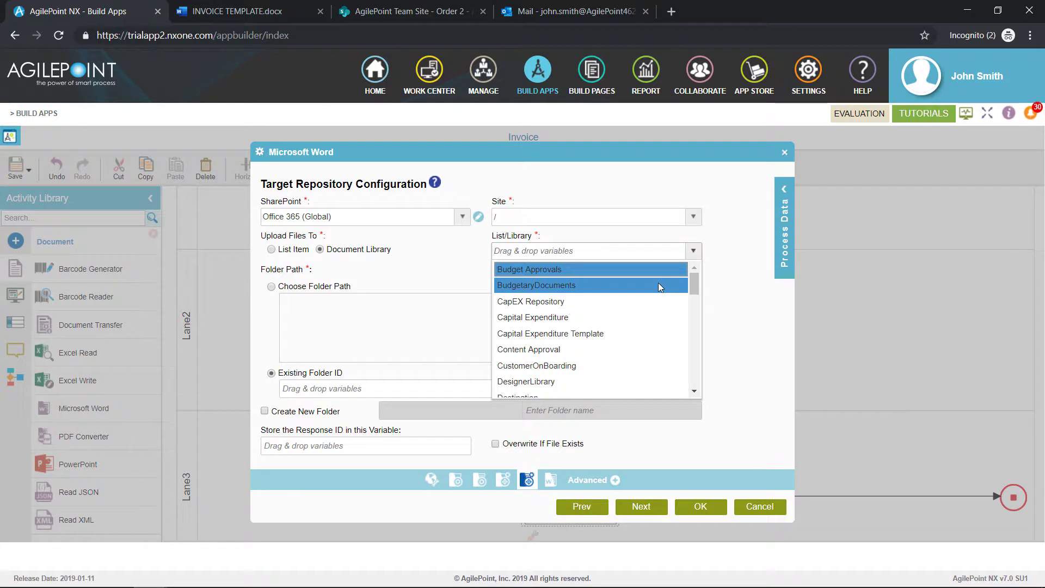
text(o)
click(642, 267)
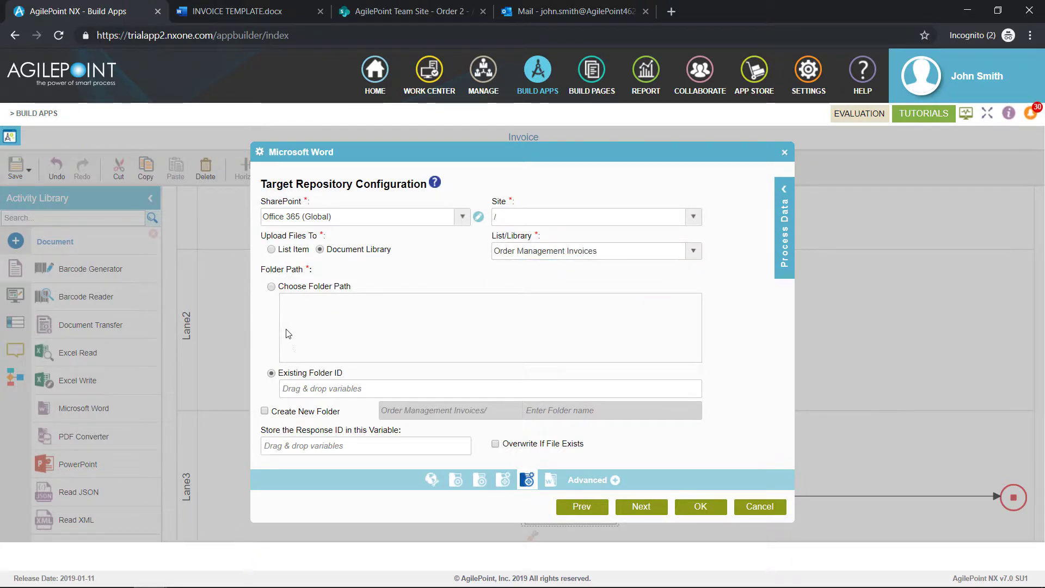
- Choose the Order Management Invoices folder path, create a new folder named by the OrderNumber form field, and proceed to the Word configuration
click(270, 289)
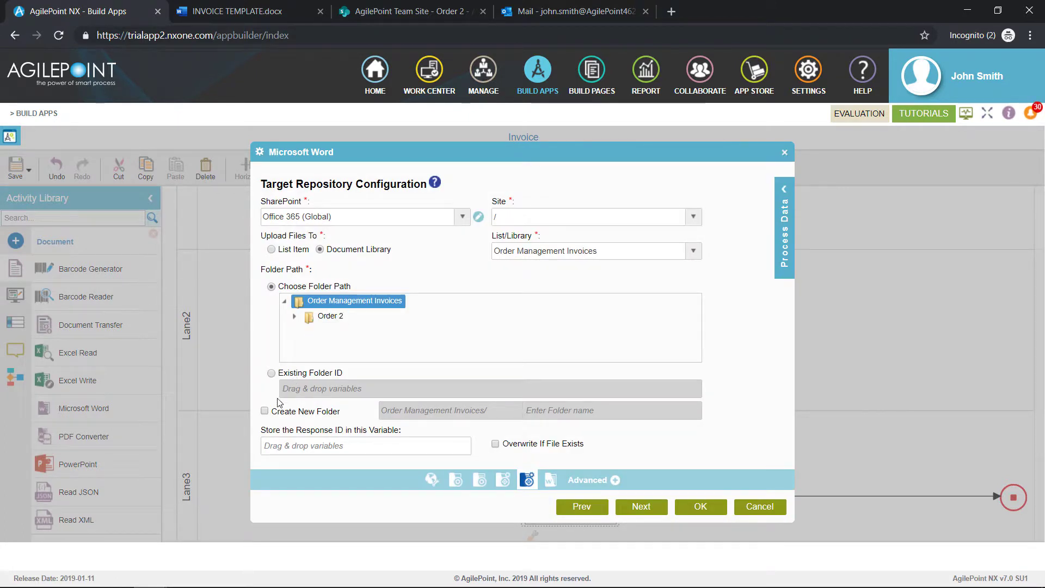
click(265, 412)
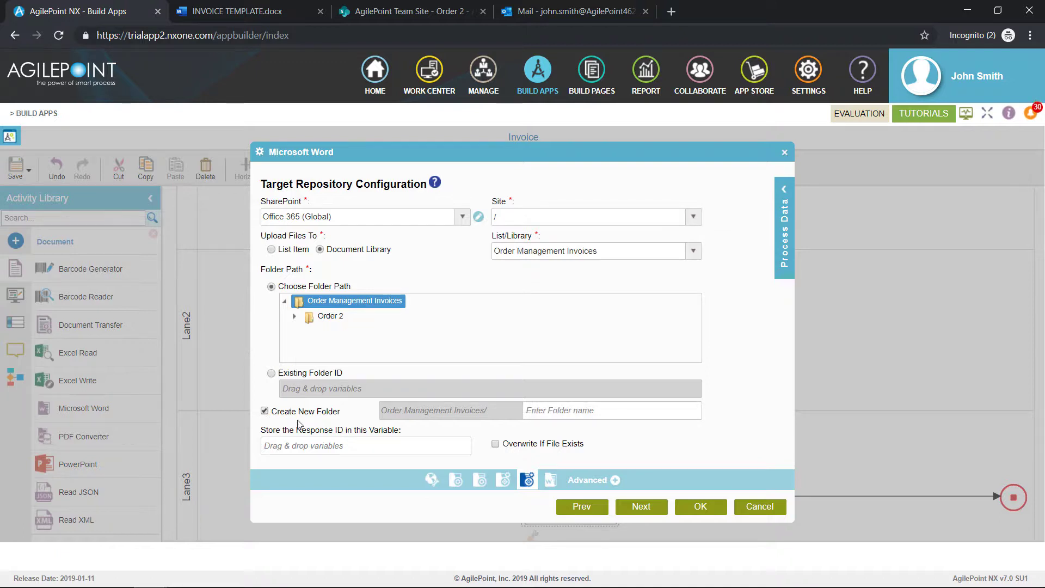
click(583, 415)
click(785, 193)
click(738, 217)
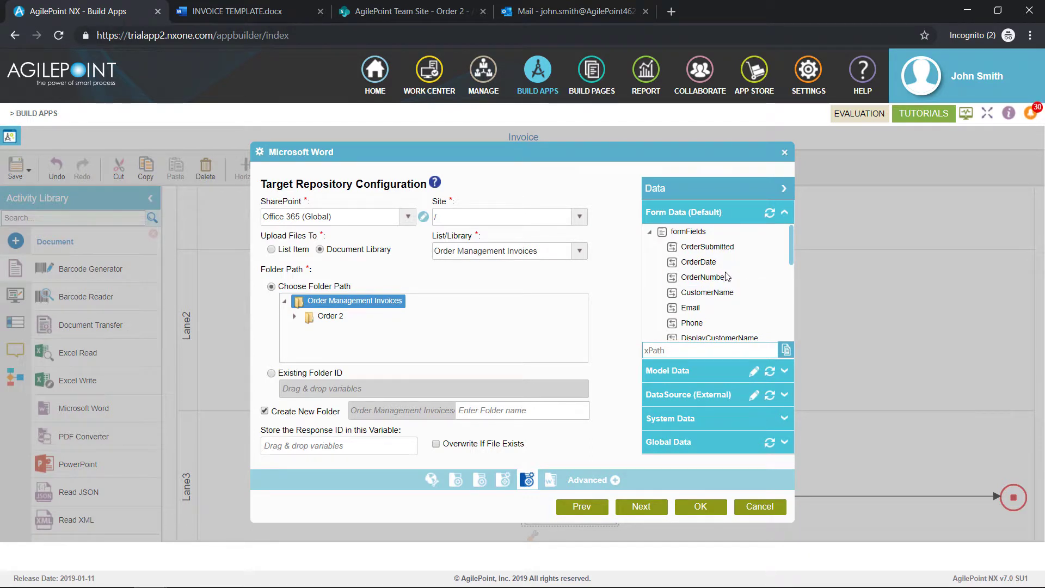
drag(703, 279, 495, 410)
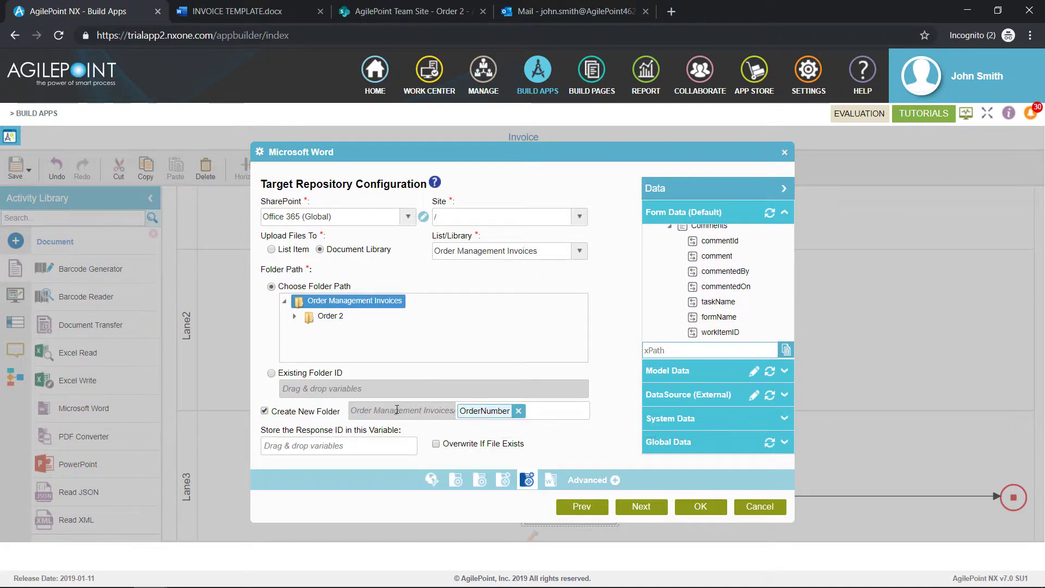
click(626, 507)
- Use the OrderNumber form field as the destination file name and have the document saved as PDF
click(485, 238)
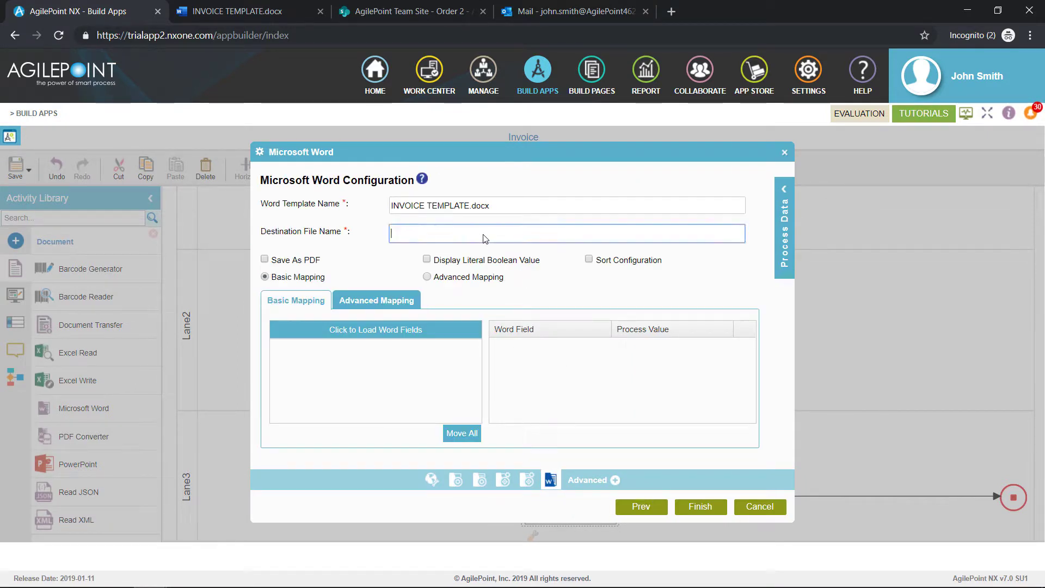
click(792, 191)
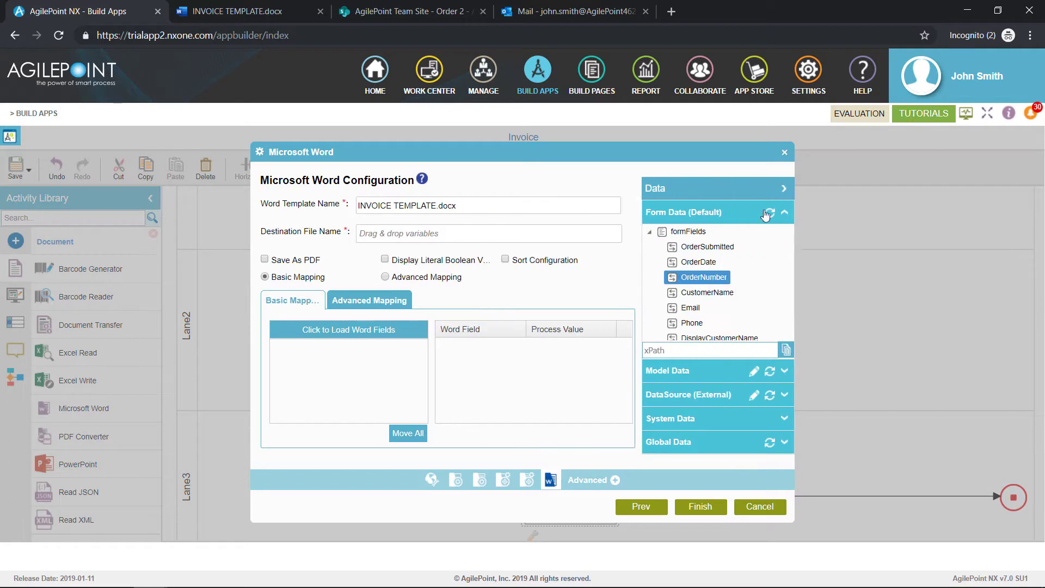
drag(715, 279, 479, 239)
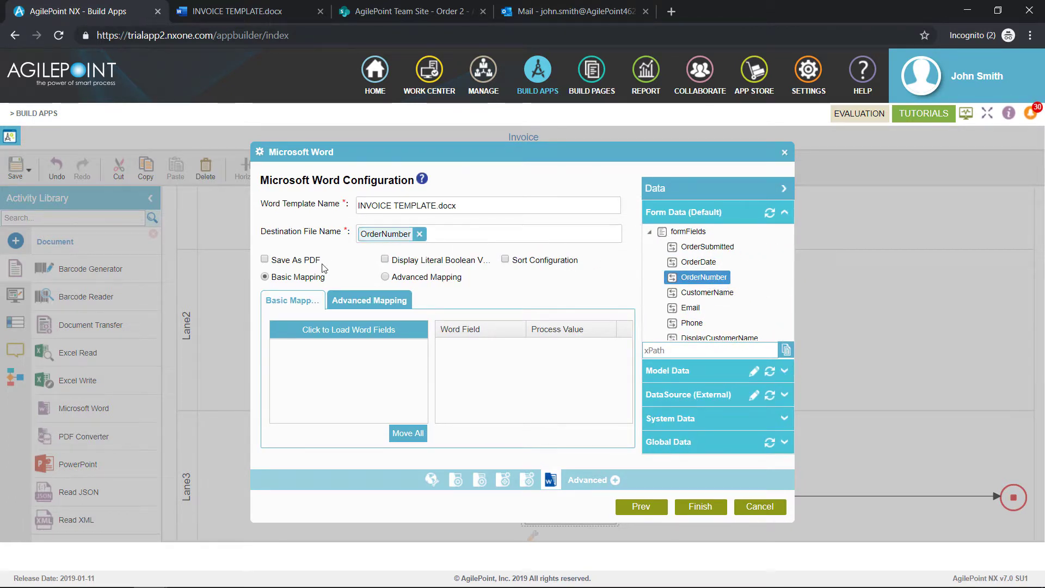
click(295, 262)
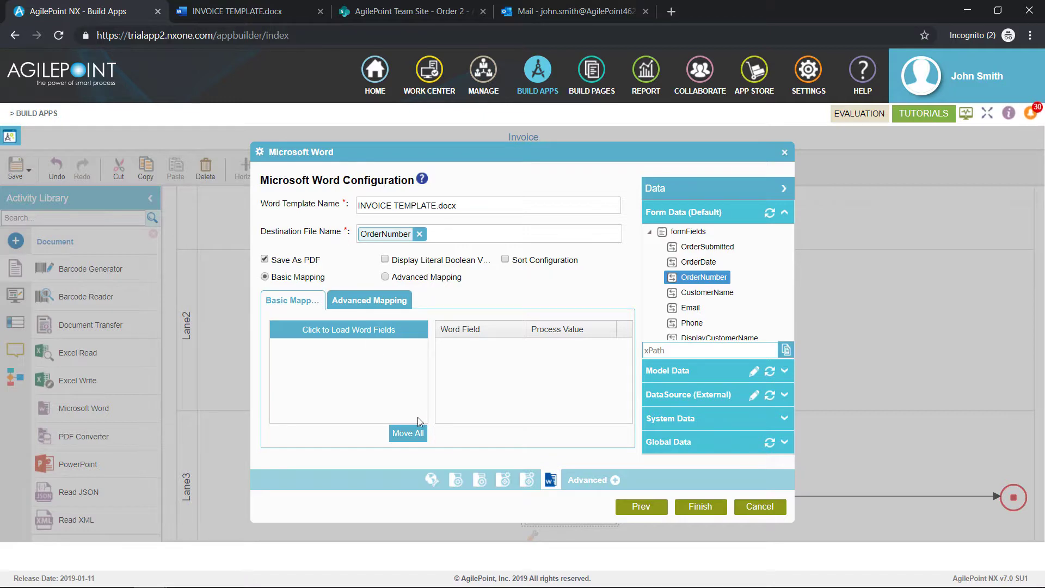
- Load all Word template fields into the basic mapping, mapping SequenceNumber to OrderNumber and CustomerName to DisplayCustomerName
click(391, 339)
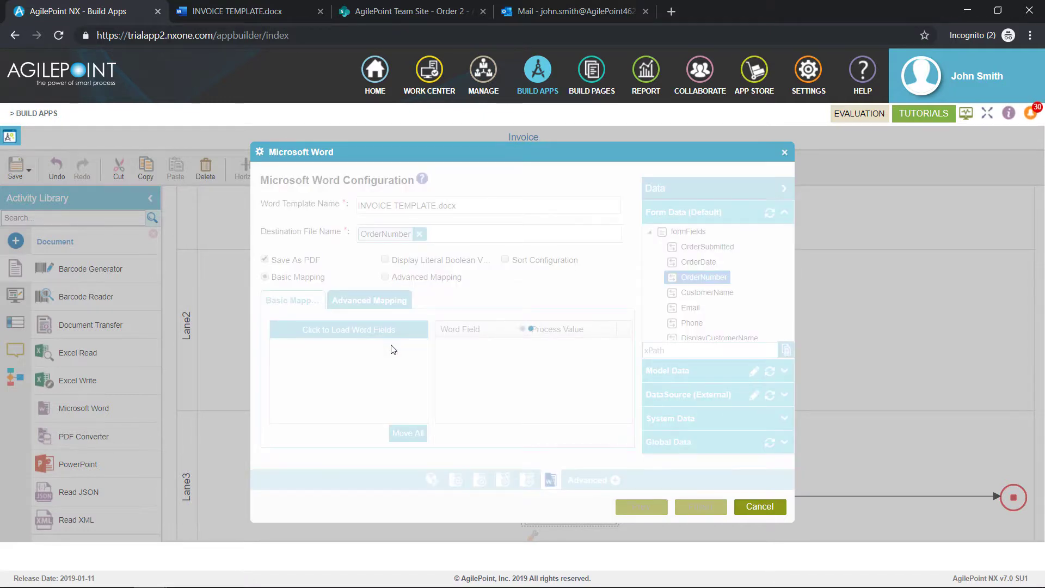
click(421, 436)
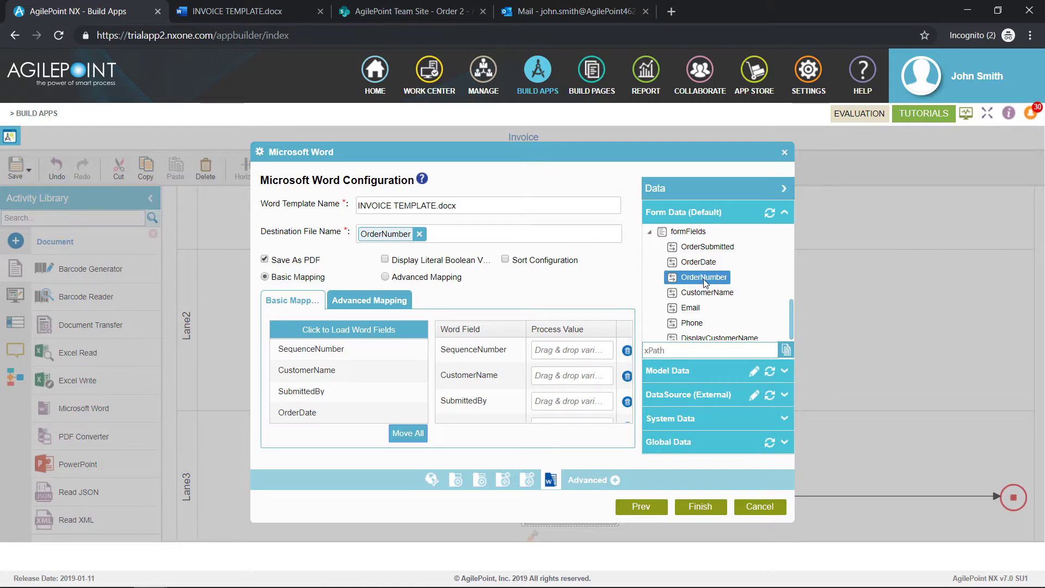
drag(704, 280, 572, 350)
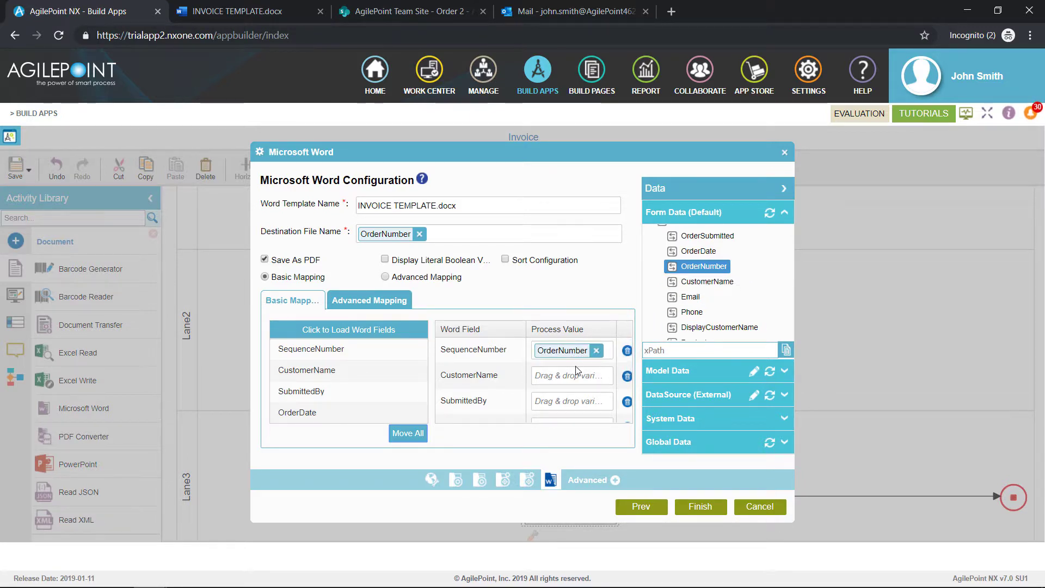
scroll(730, 278, down, 2)
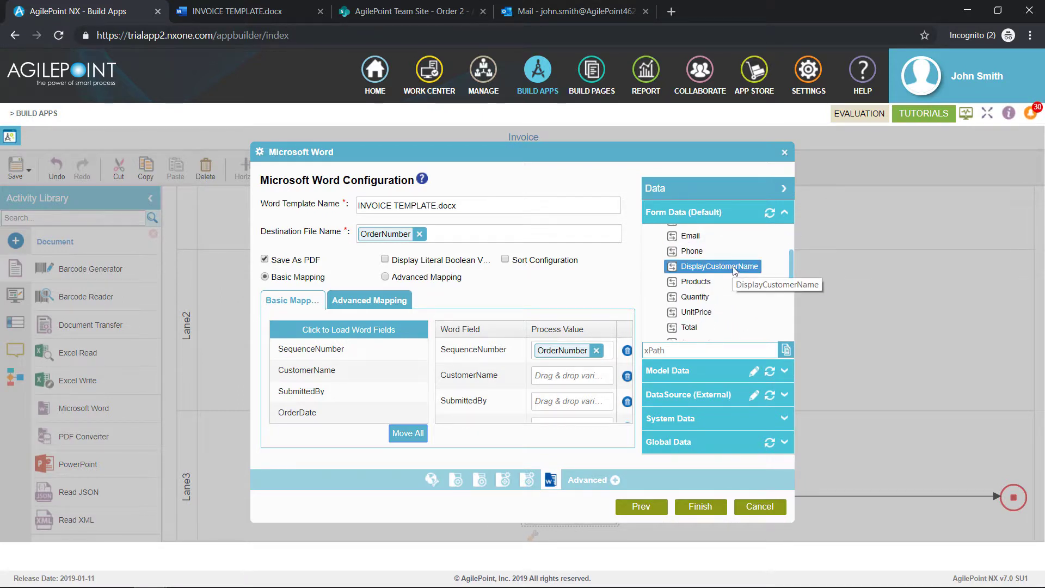
drag(733, 266, 569, 375)
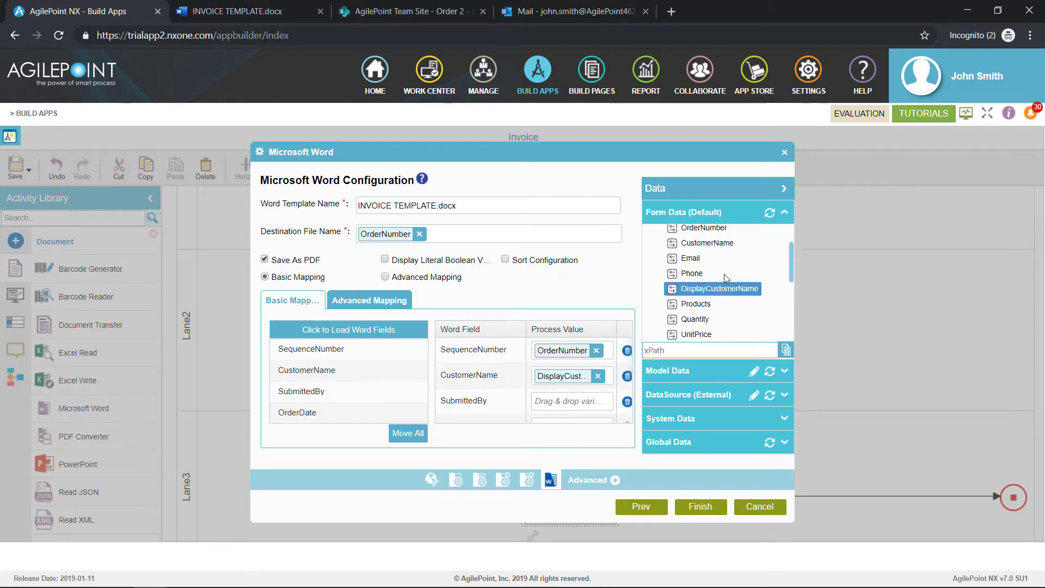
- Map the SubmittedBy Word field to the OrderSubmitted form field
scroll(723, 263, up, 2)
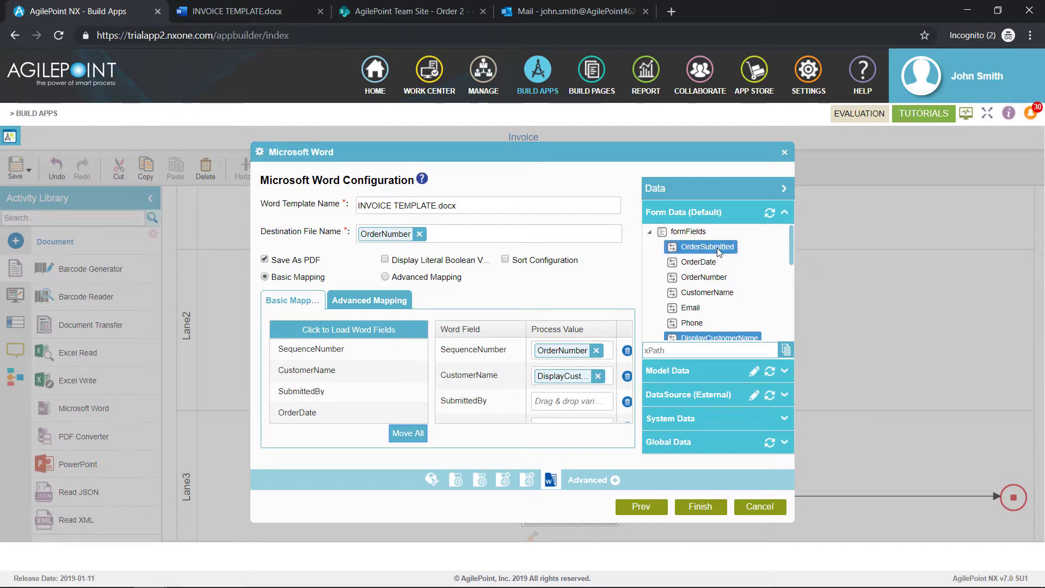
drag(715, 247, 572, 398)
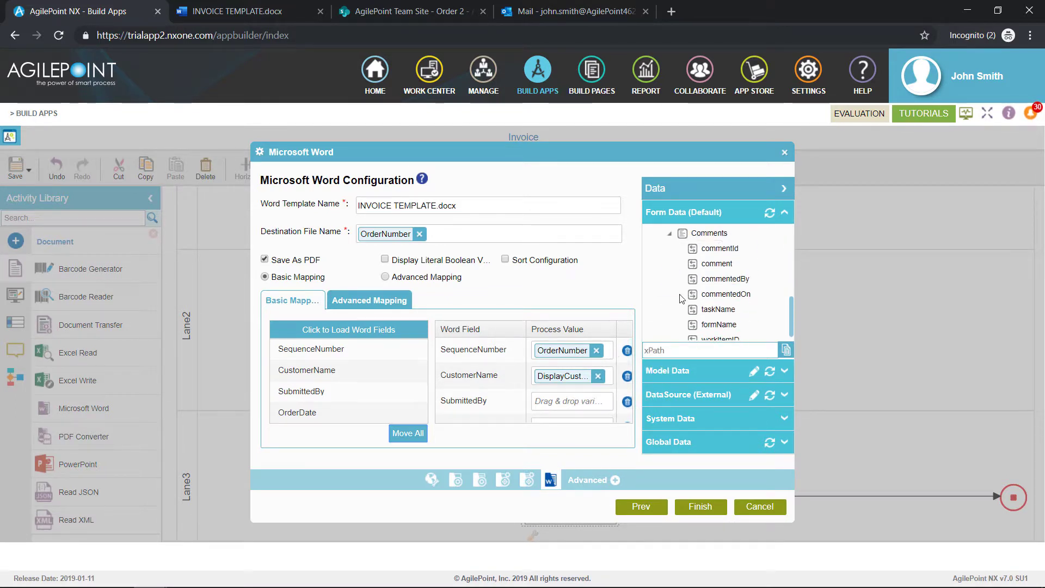
scroll(708, 294, up, 1)
scroll(728, 272, up, 5)
drag(710, 251, 584, 397)
- Map the OrderDate and Products Word fields to the form fields of the same names
scroll(630, 371, down, 2)
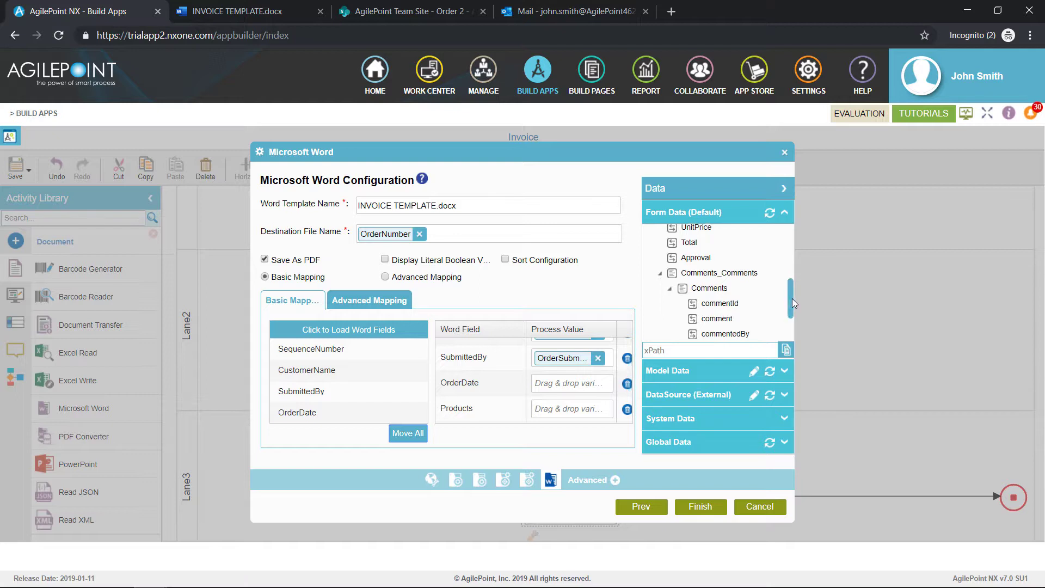
scroll(793, 298, up, 1)
drag(792, 284, 792, 239)
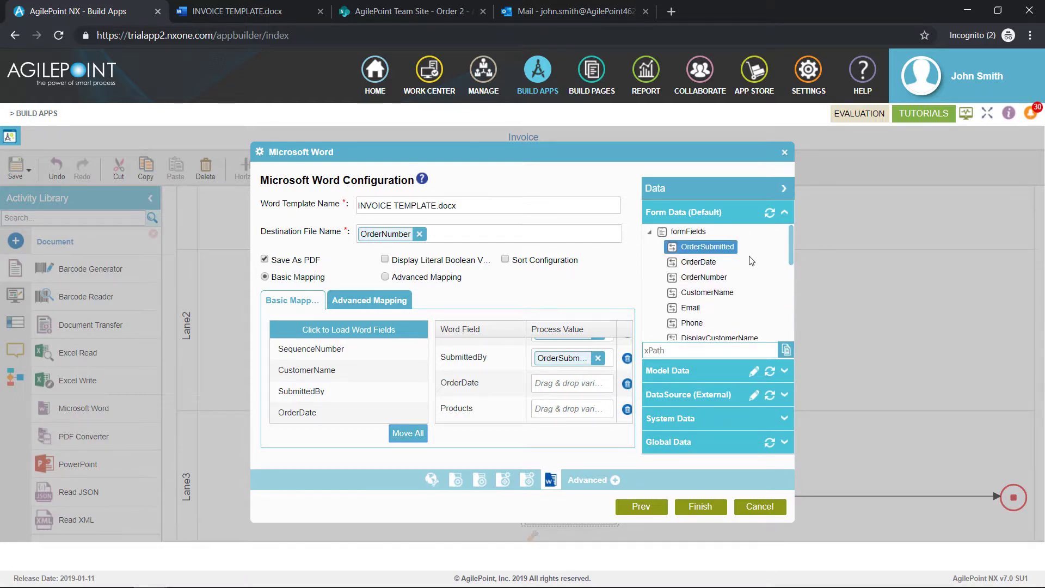
drag(699, 262, 564, 383)
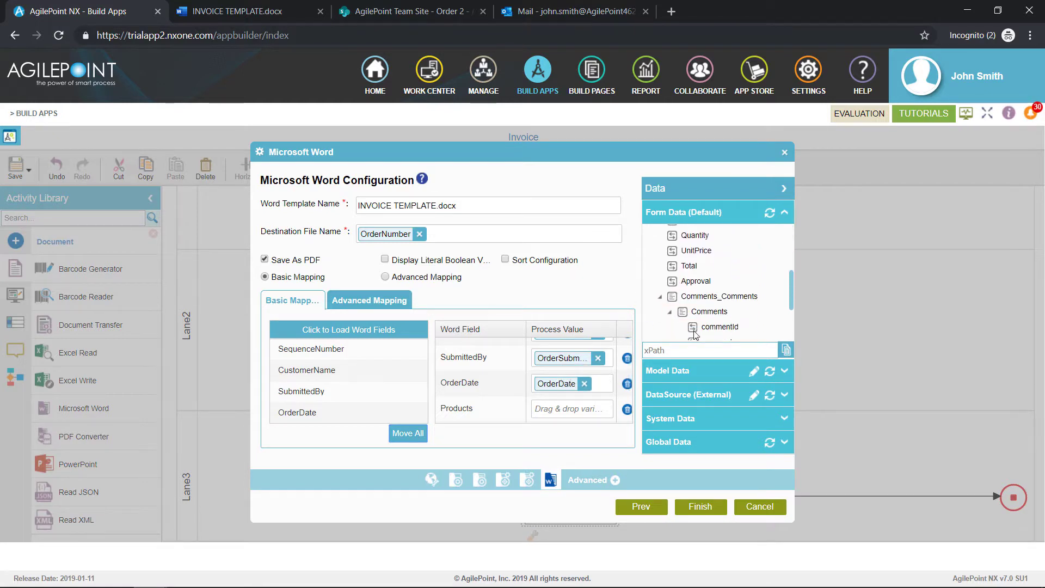
drag(790, 295, 791, 283)
click(701, 269)
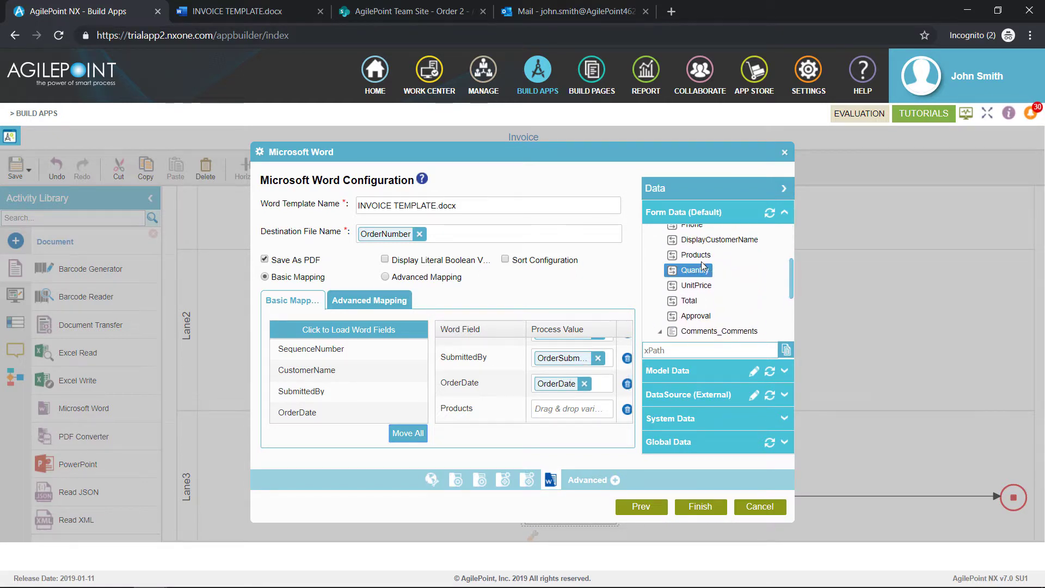
drag(680, 277, 585, 408)
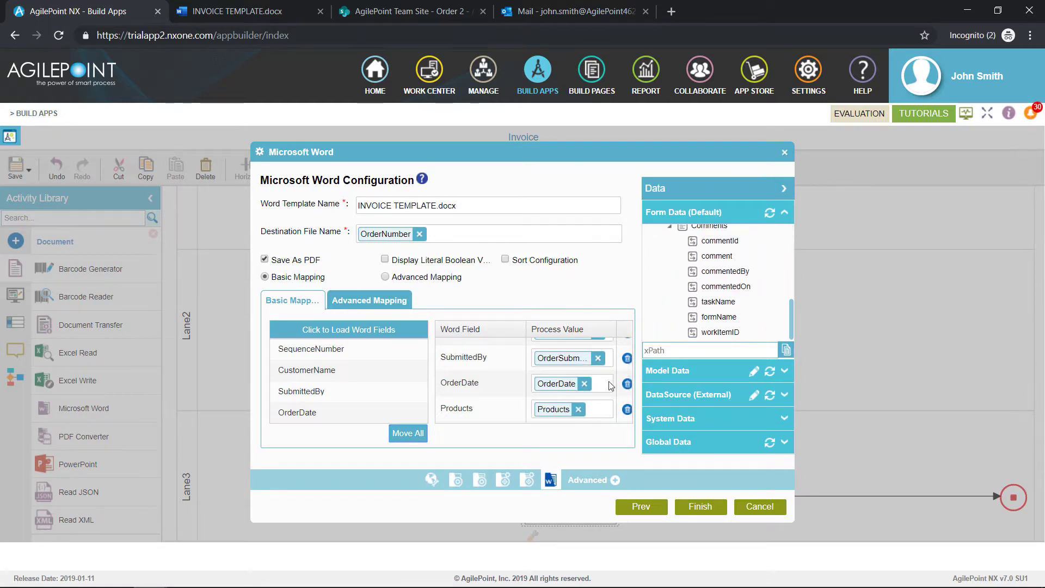
- Map the Quantity Word field to the Quantity form field
drag(629, 370, 628, 396)
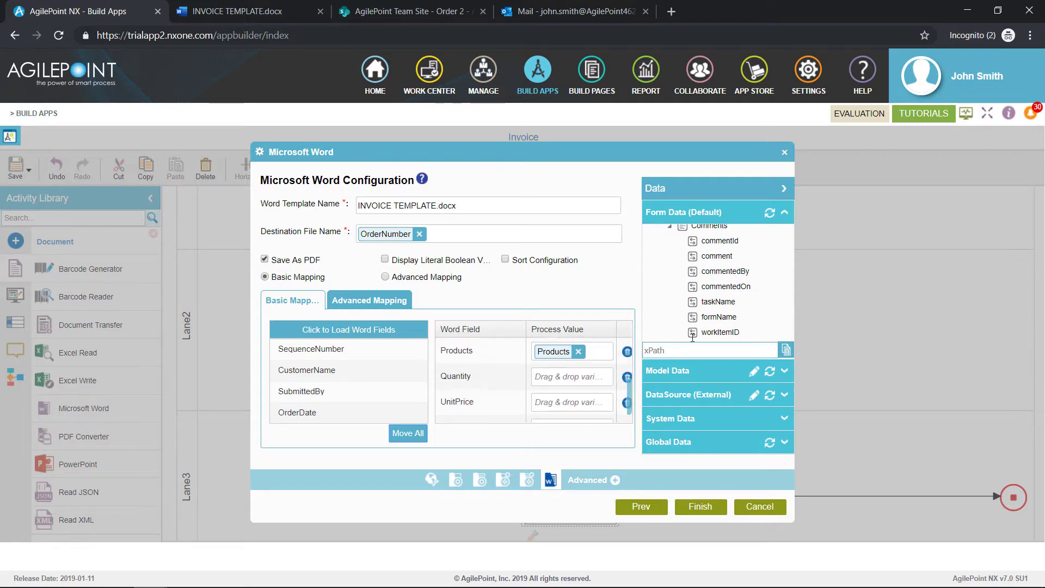
scroll(710, 302, up, 2)
scroll(710, 300, up, 2)
click(701, 269)
drag(701, 269, 583, 380)
scroll(709, 302, up, 2)
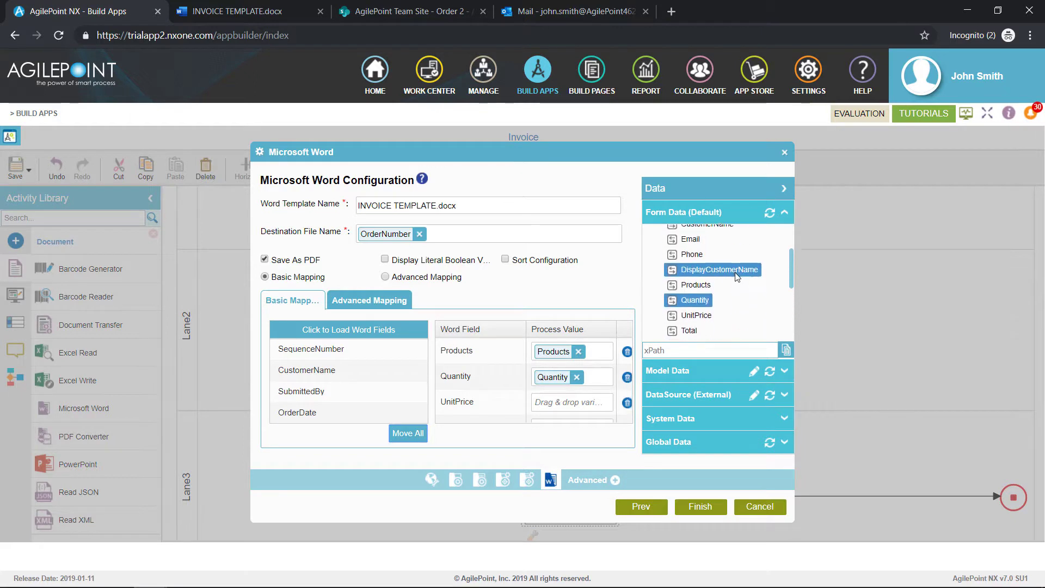
- Map the UnitPrice and TOTAL Word fields to the UnitPrice and Total form fields and finish the Word activity configuration
drag(697, 315, 578, 403)
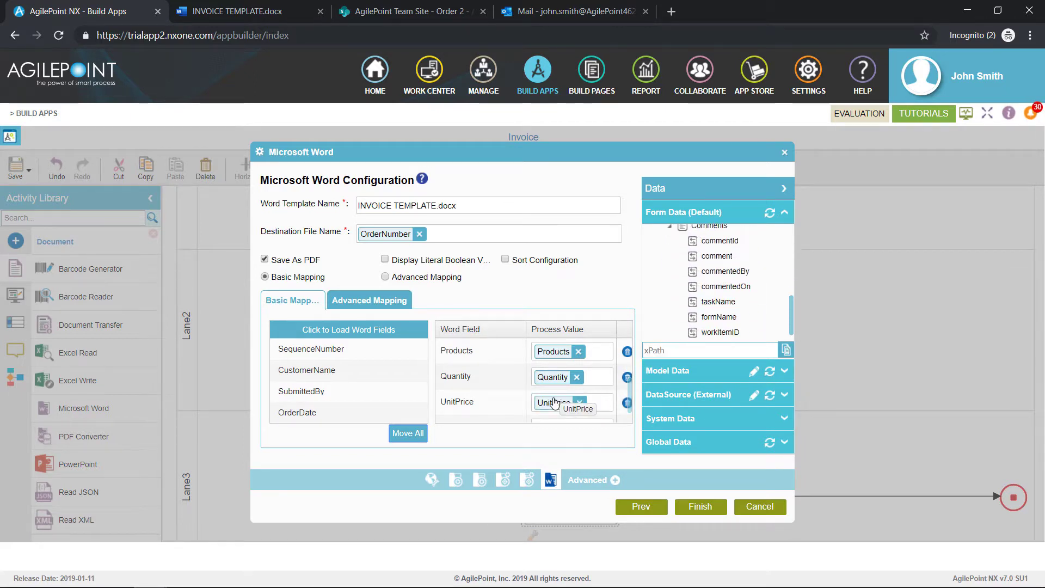
scroll(581, 372, down, 1)
scroll(708, 288, up, 3)
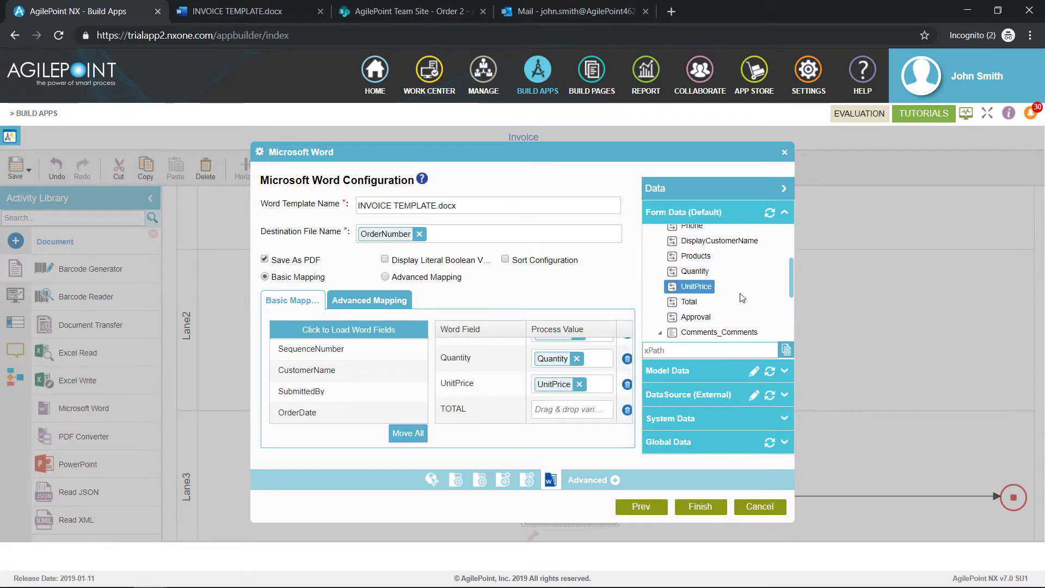
drag(702, 308, 577, 410)
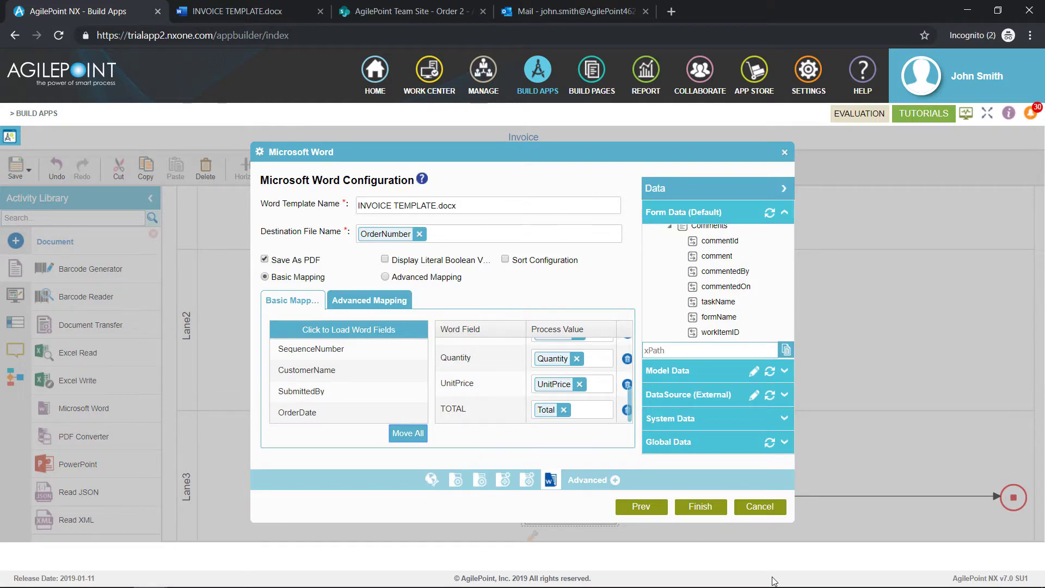
click(705, 509)
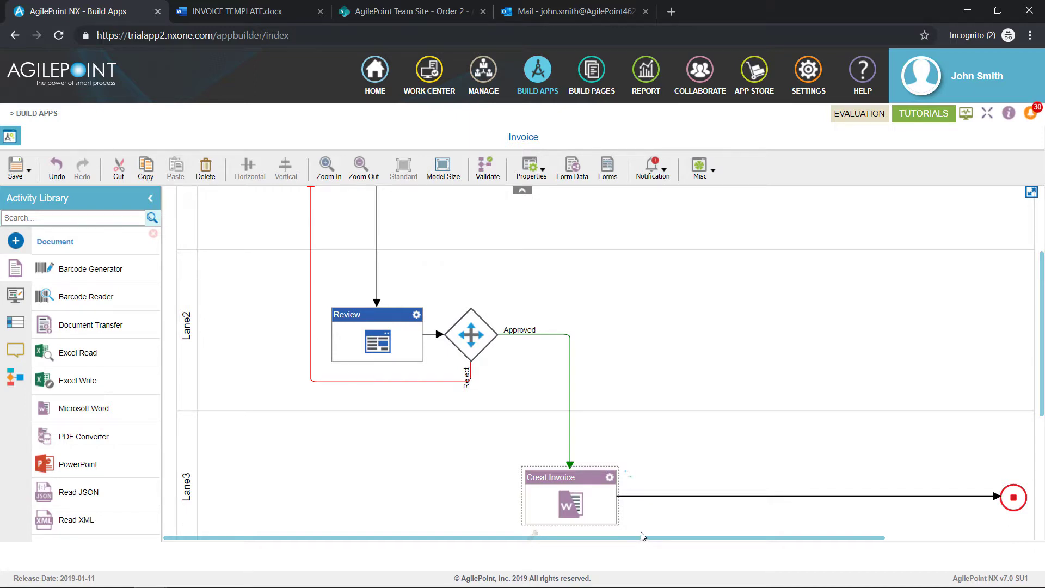
- Add an E-mail activity after Creat Invoice in Lane3 and set its display name to Approval Email
click(15, 380)
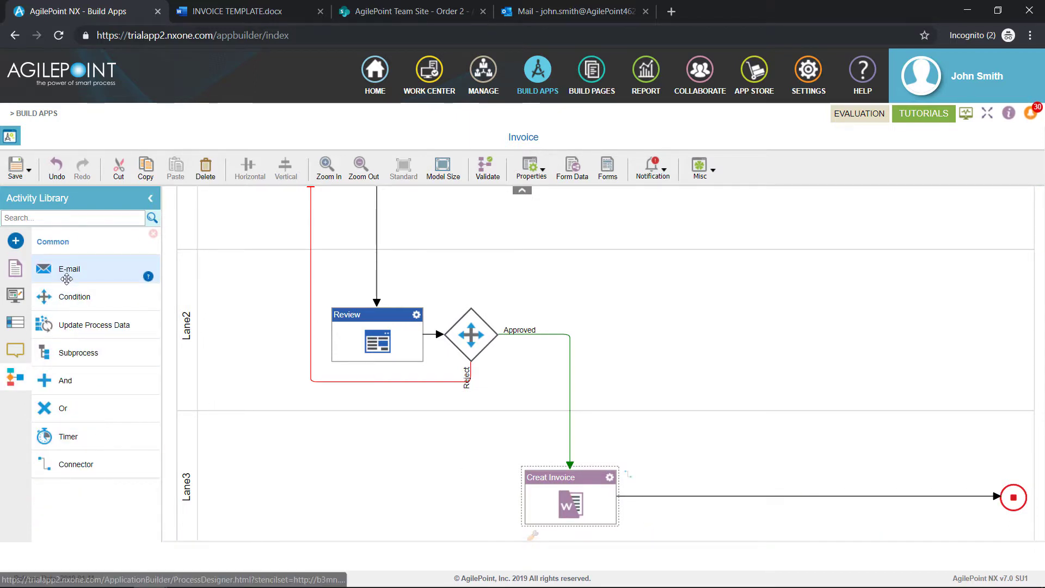
drag(68, 269, 703, 499)
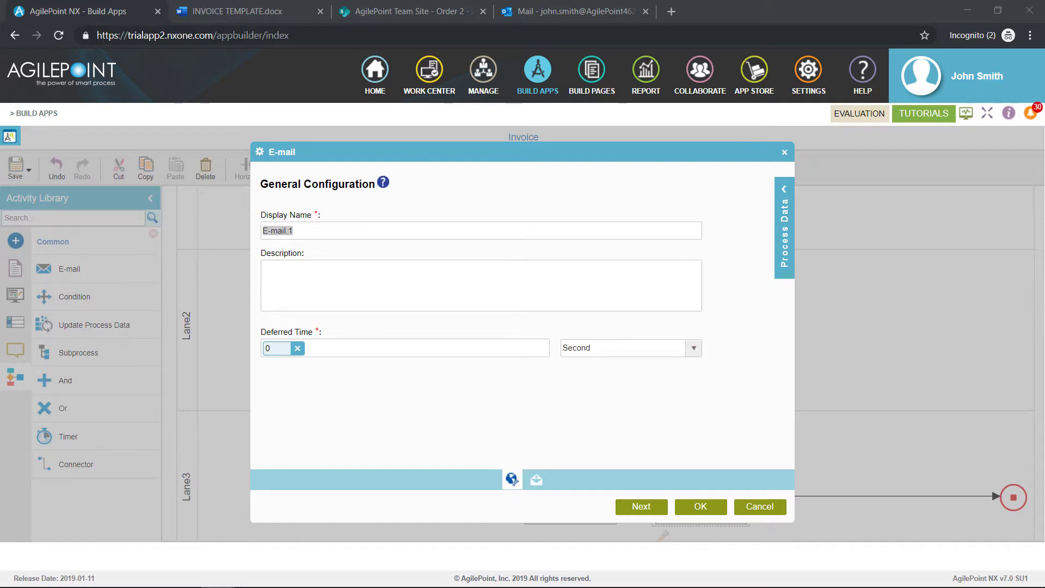
click(701, 381)
click(326, 229)
text(Approval)
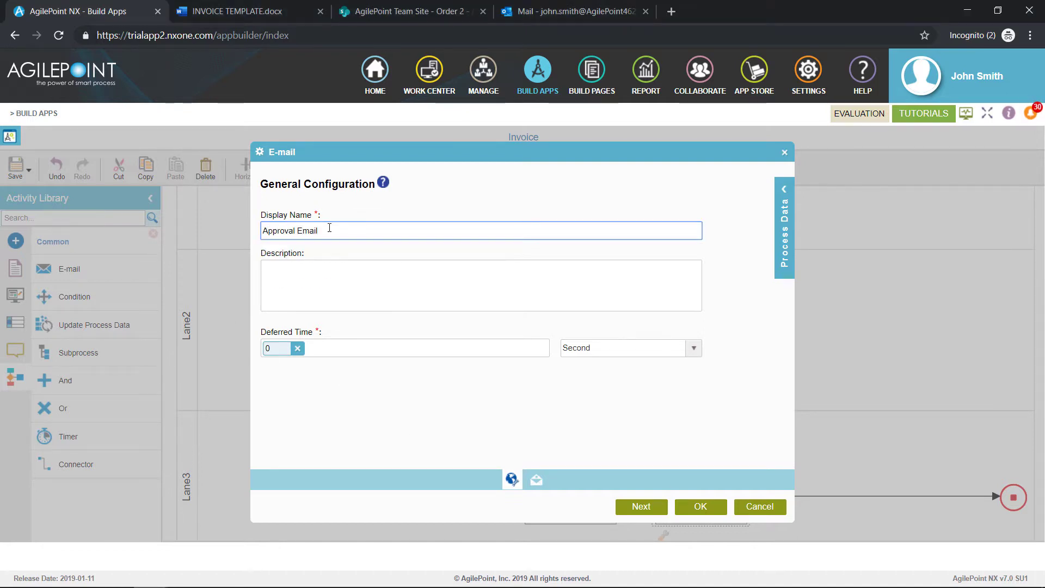
text( Email)
click(702, 509)
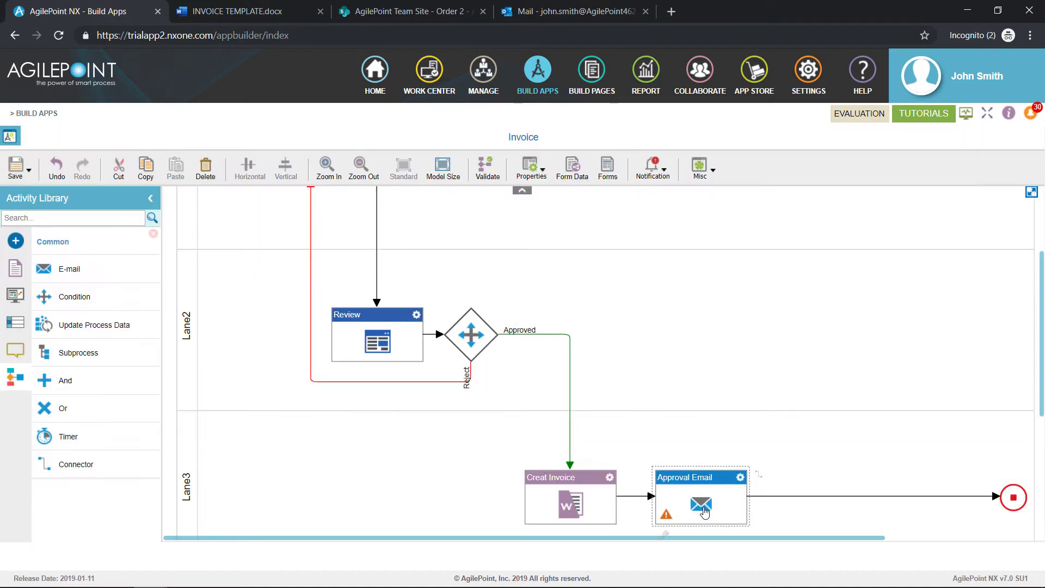
- Create a new e-mail template named Approval Email in the Approval Email activity's notification configuration
click(741, 477)
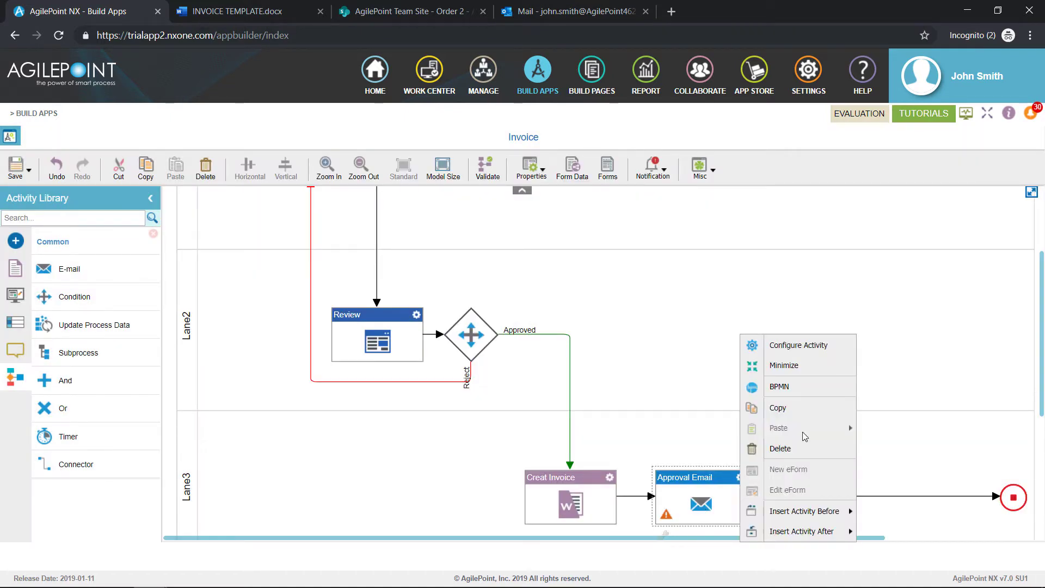
click(816, 353)
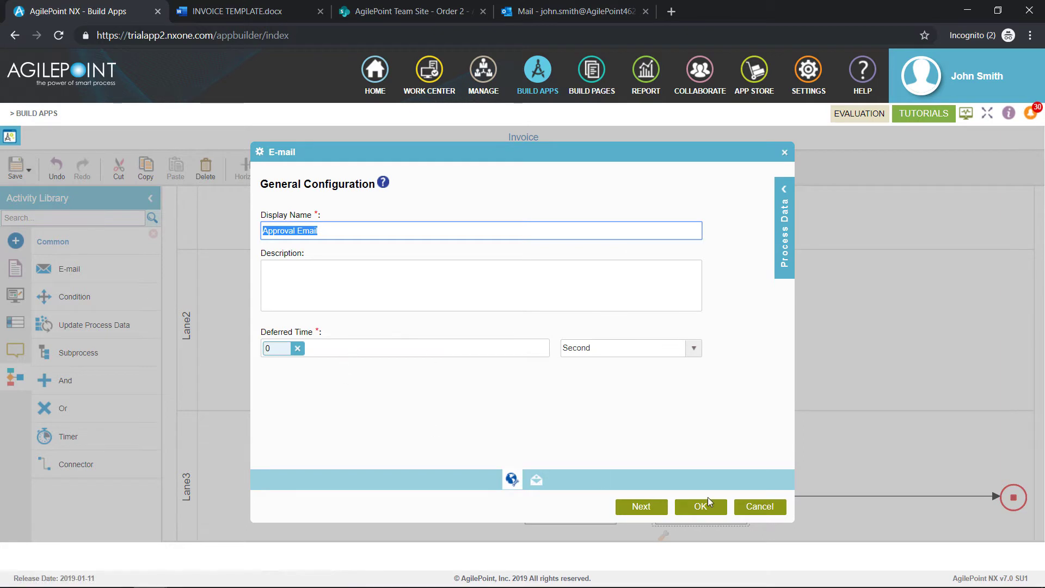
click(641, 505)
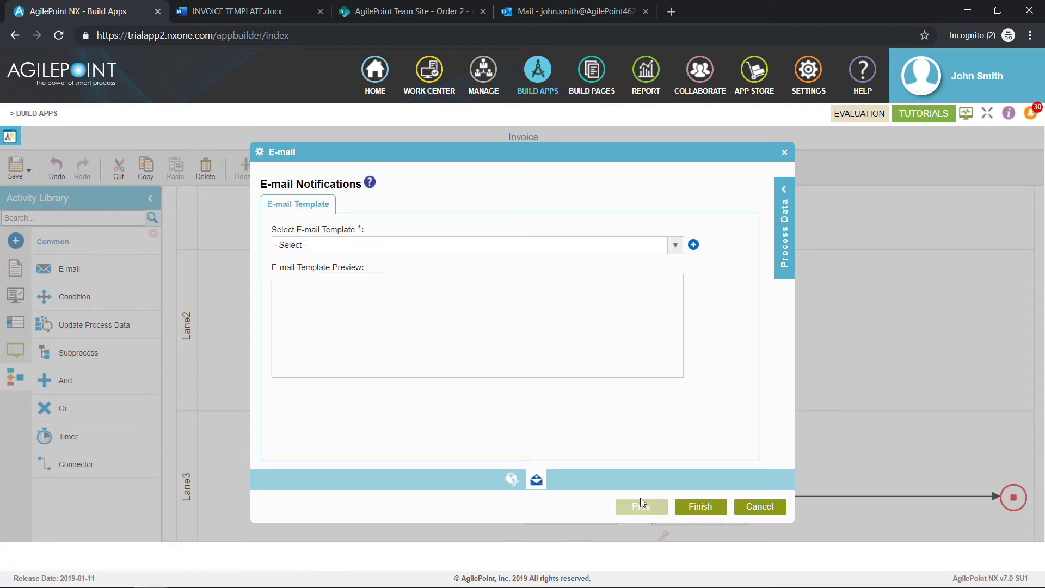
click(675, 245)
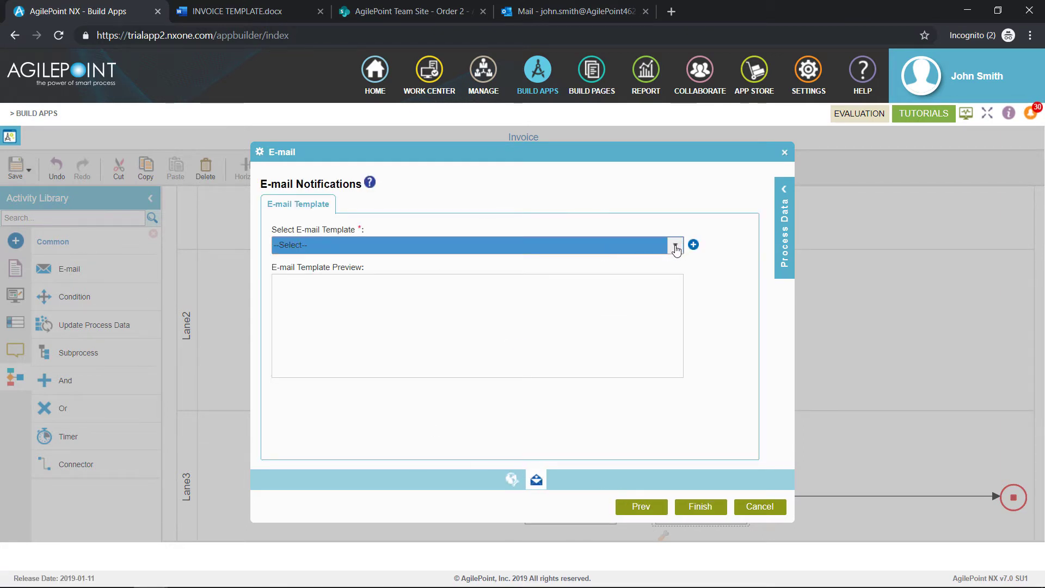
click(694, 245)
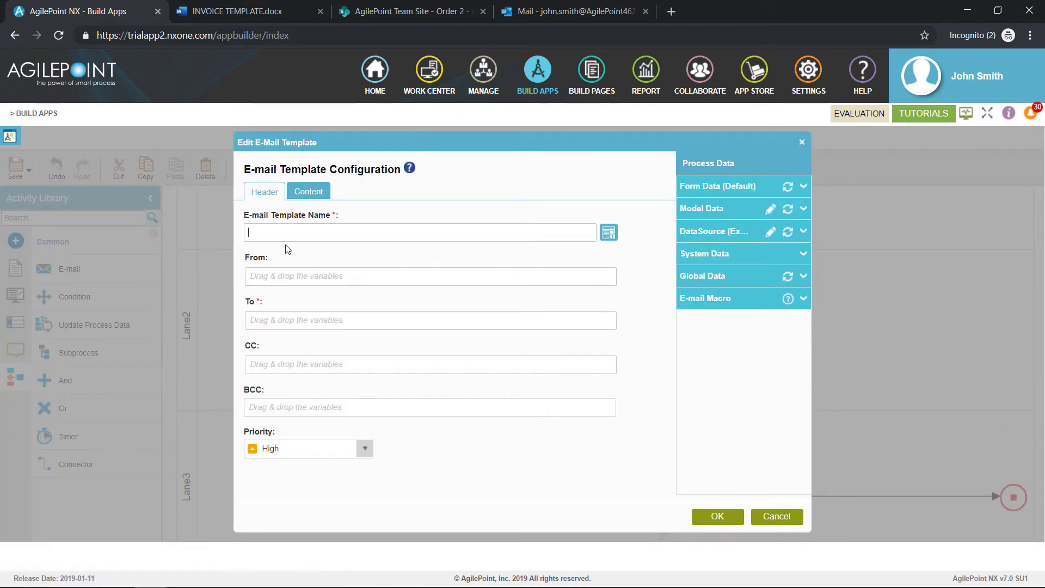
text(App)
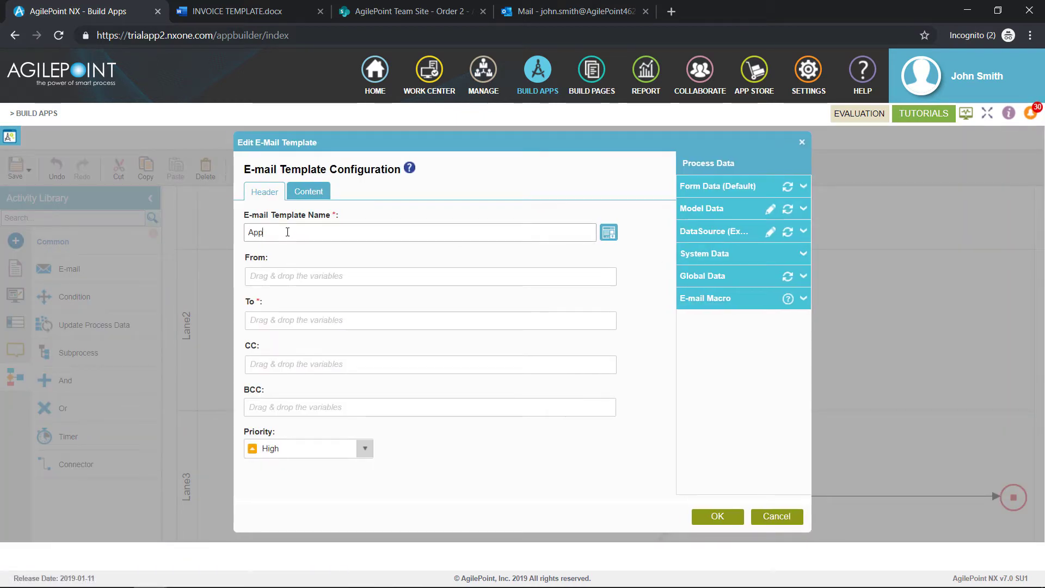
text(roval Email)
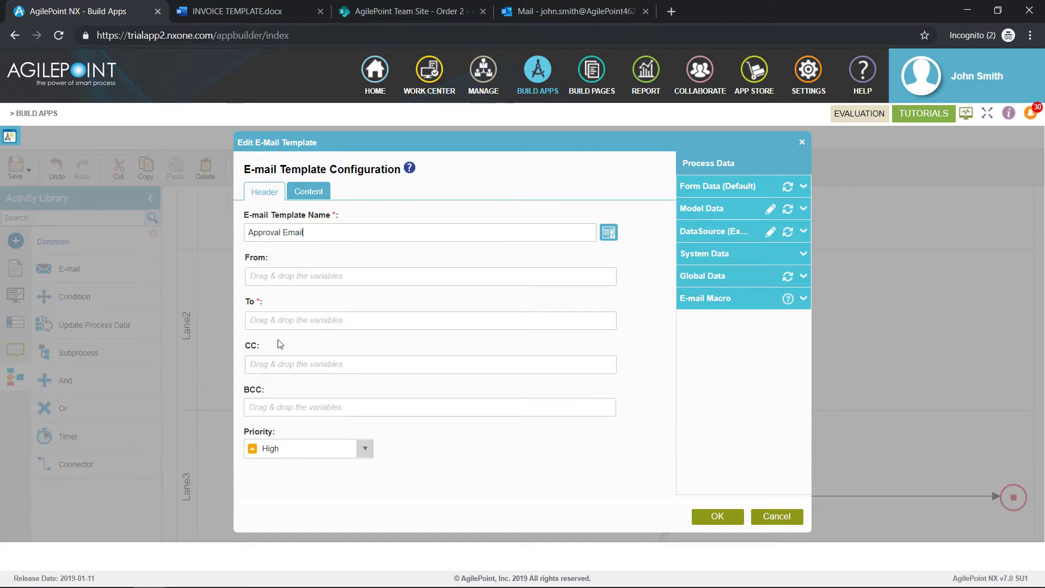
- Set the template's To recipient to the ProcessInitiator system variable
click(301, 321)
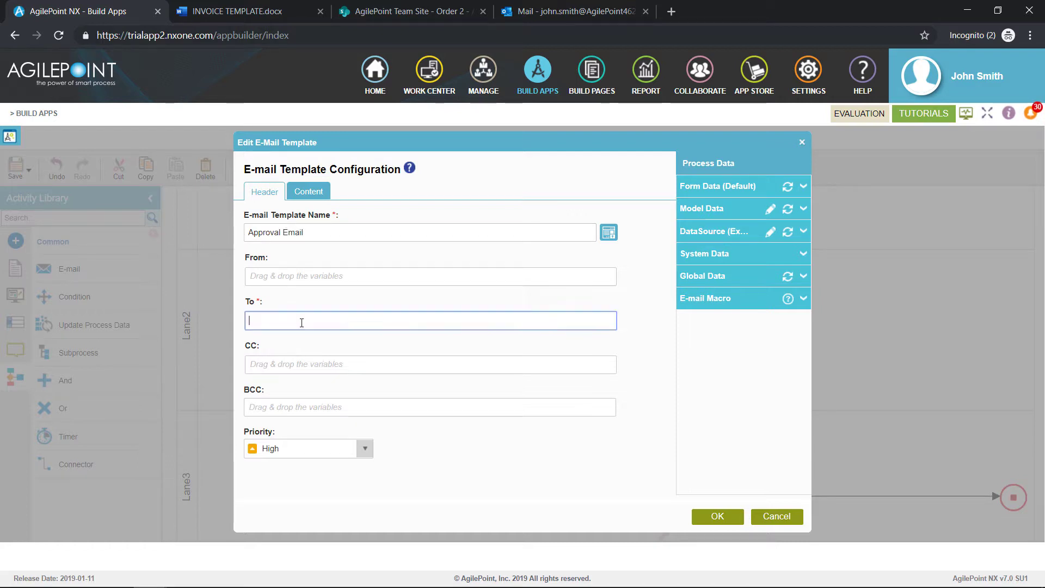
click(729, 256)
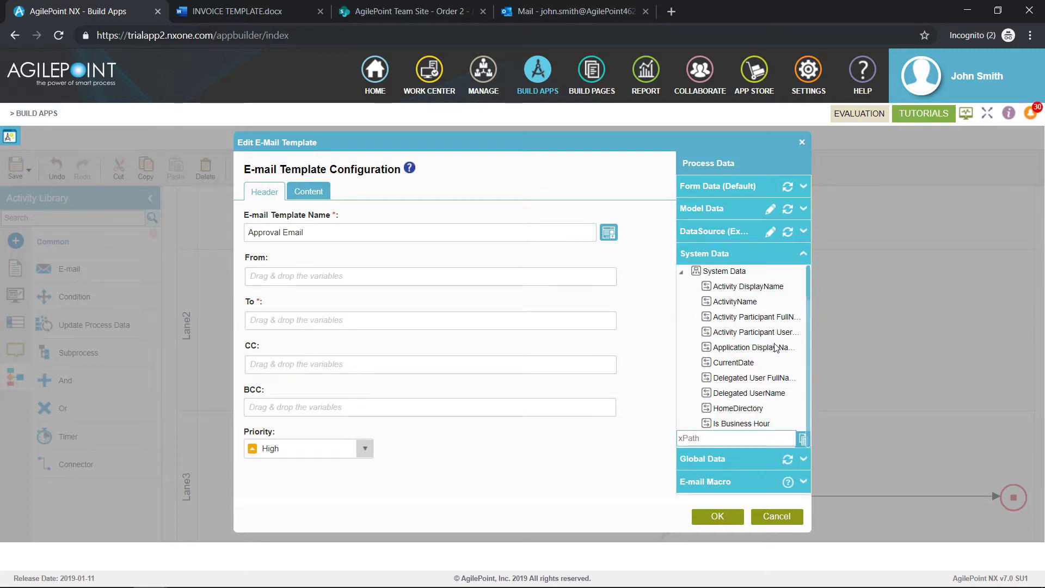
scroll(775, 348, down, 3)
click(738, 408)
drag(738, 412, 325, 324)
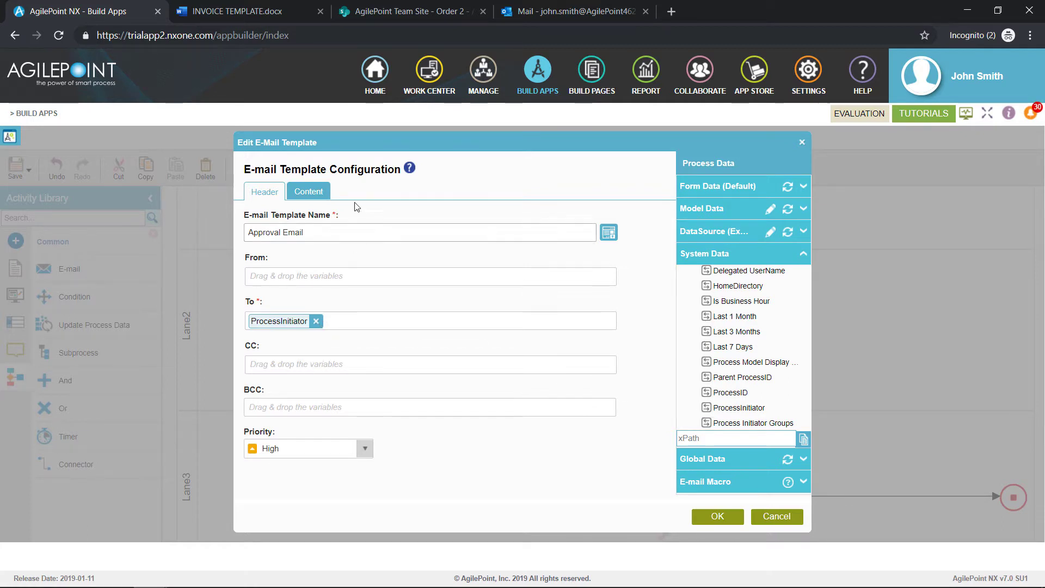
- Set the e-mail subject to "Your Invoice ${/pd:AP/pd:formFields/pd:OrderNumber} Hsd Been Approved", inserting the OrderNumber form field
click(311, 193)
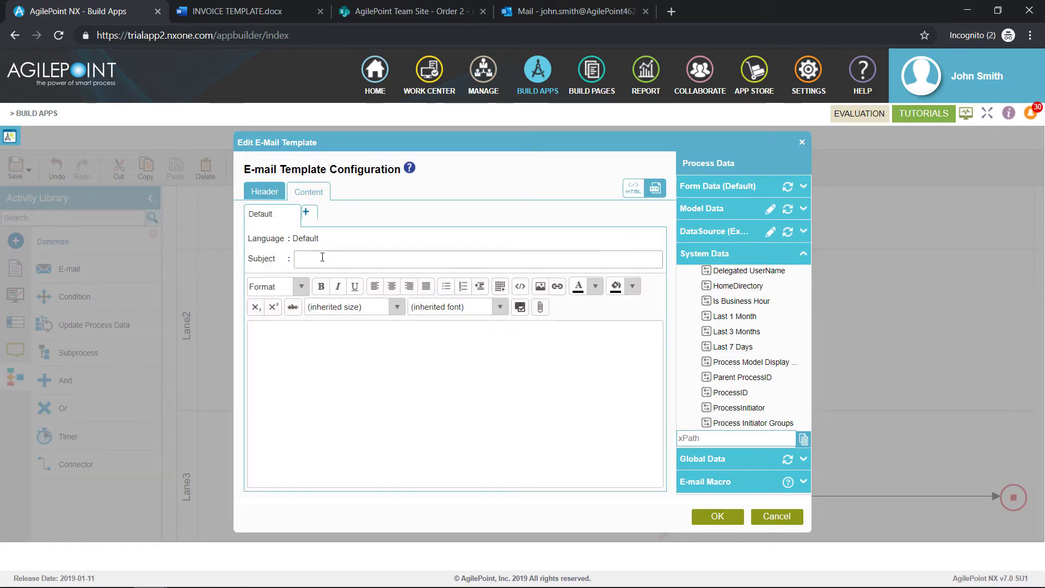
click(322, 257)
text(Y)
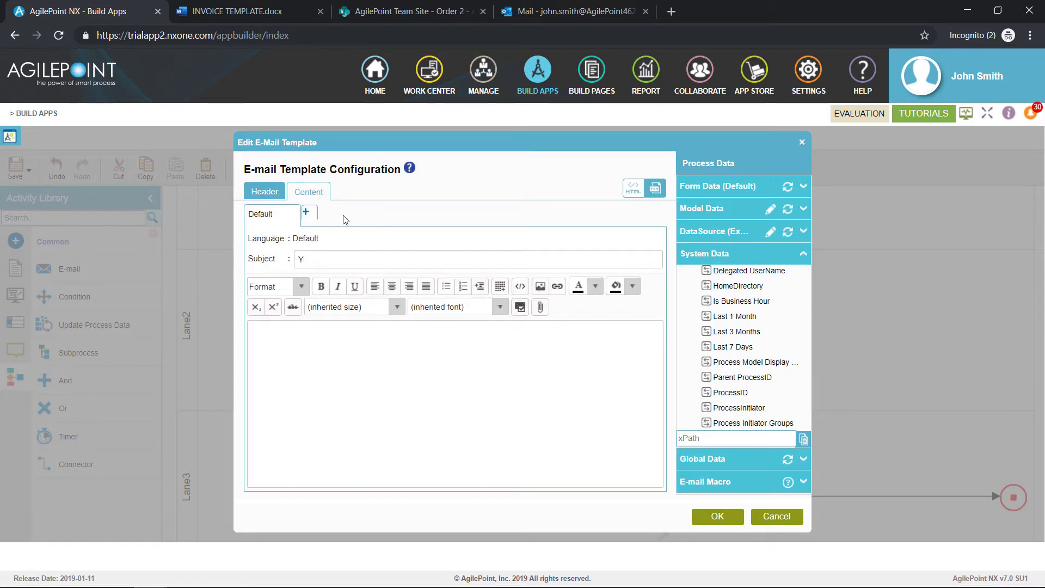
text(our Invoice)
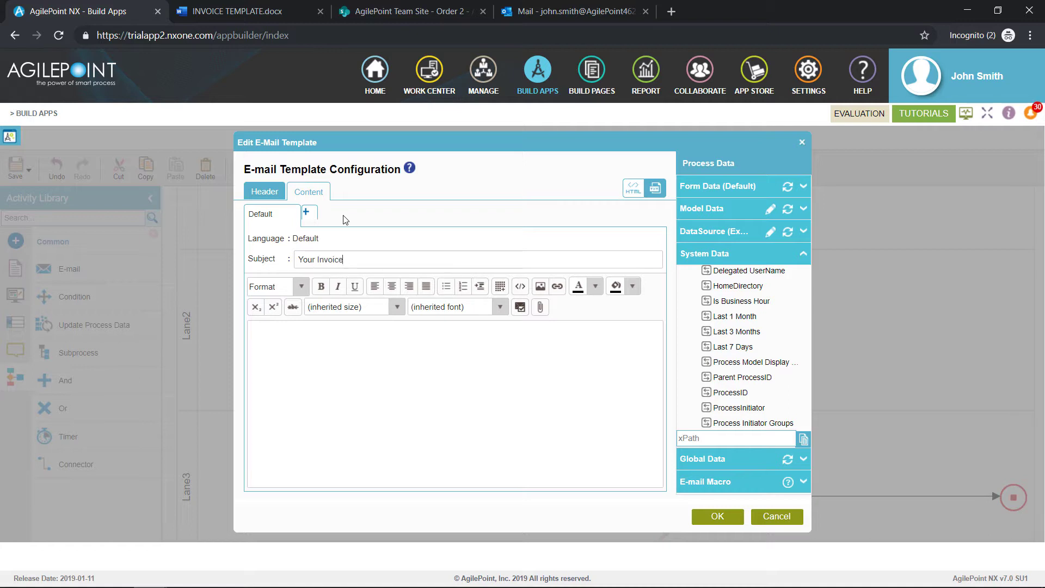
click(746, 189)
click(750, 220)
click(751, 235)
drag(747, 251, 442, 260)
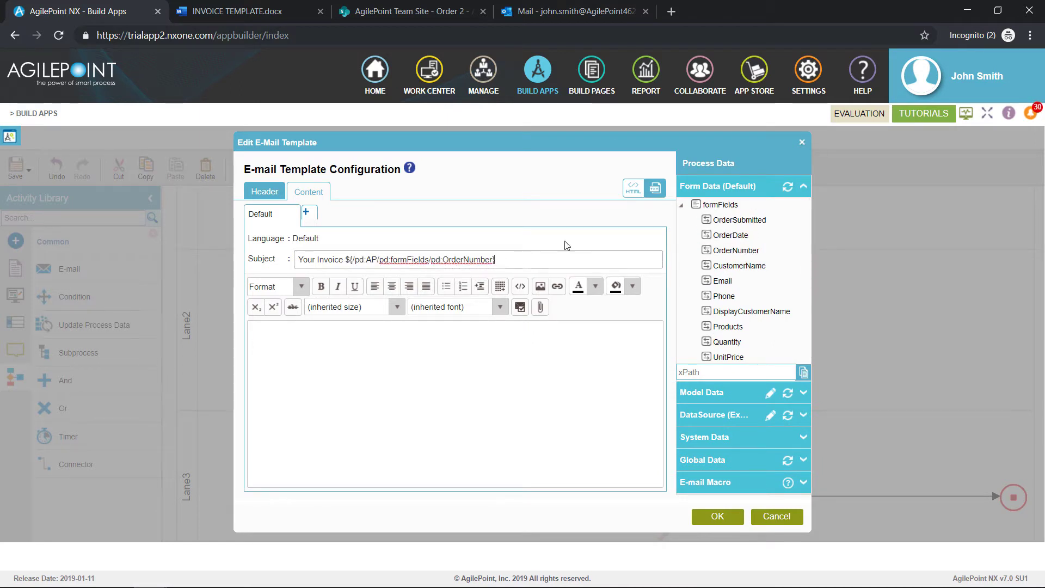
text(Hsd B)
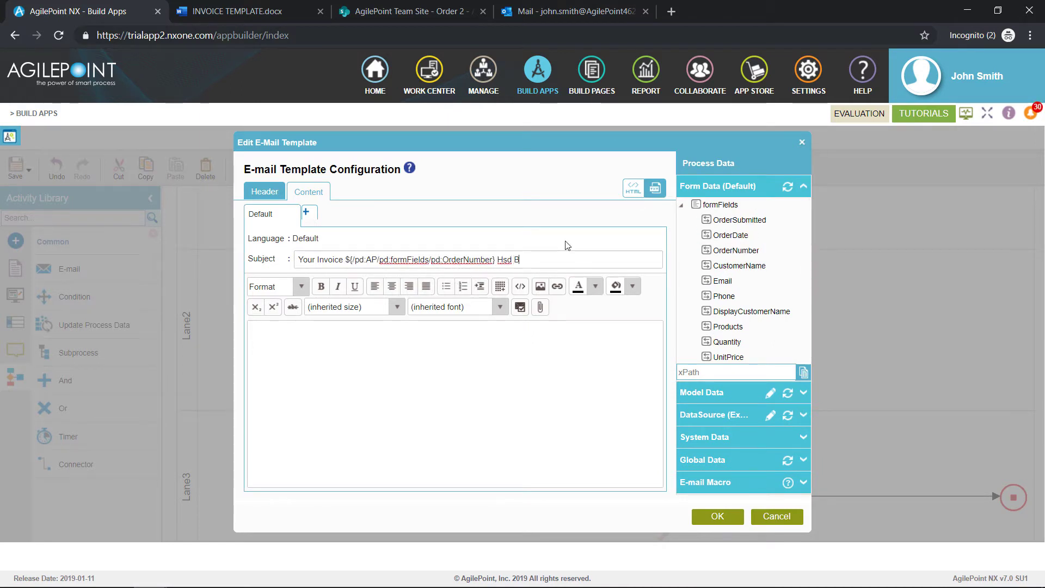
text(een Approved)
- Paste the prepared HTML invoice message as the e-mail body, review it, and finish the Approval Email activity configuration
click(520, 286)
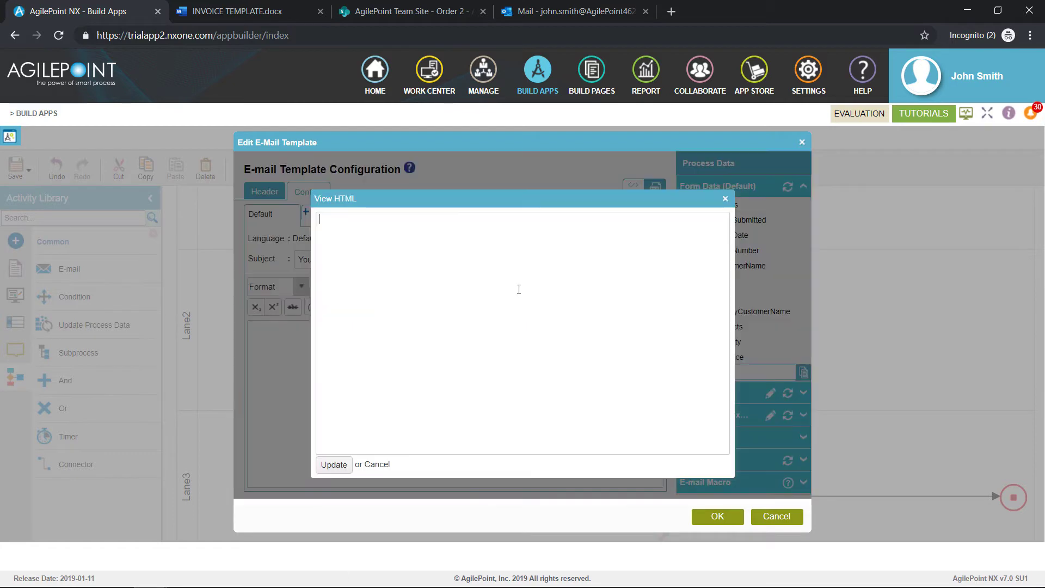
key(ctrl+v)
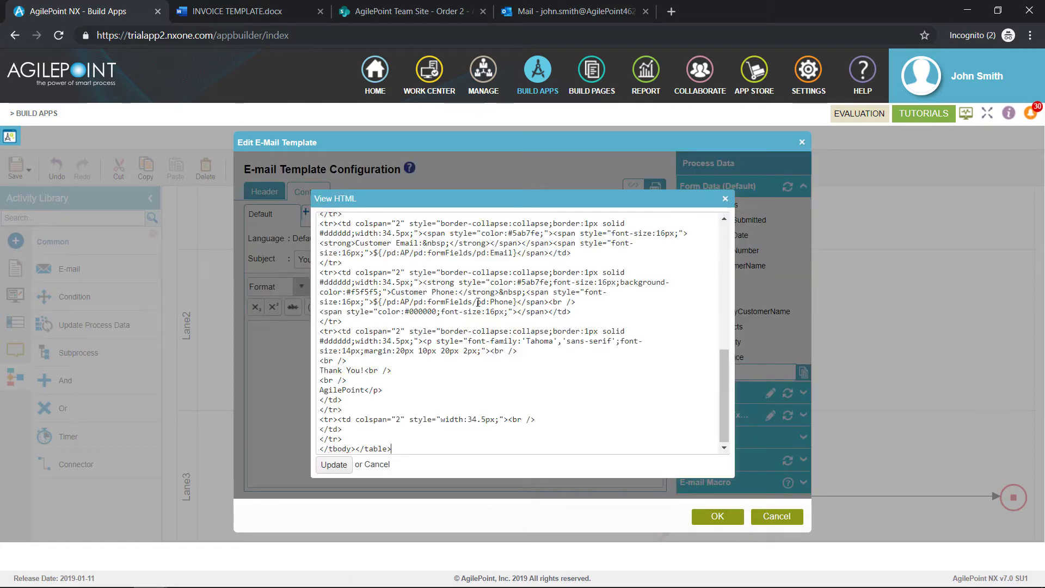
click(333, 465)
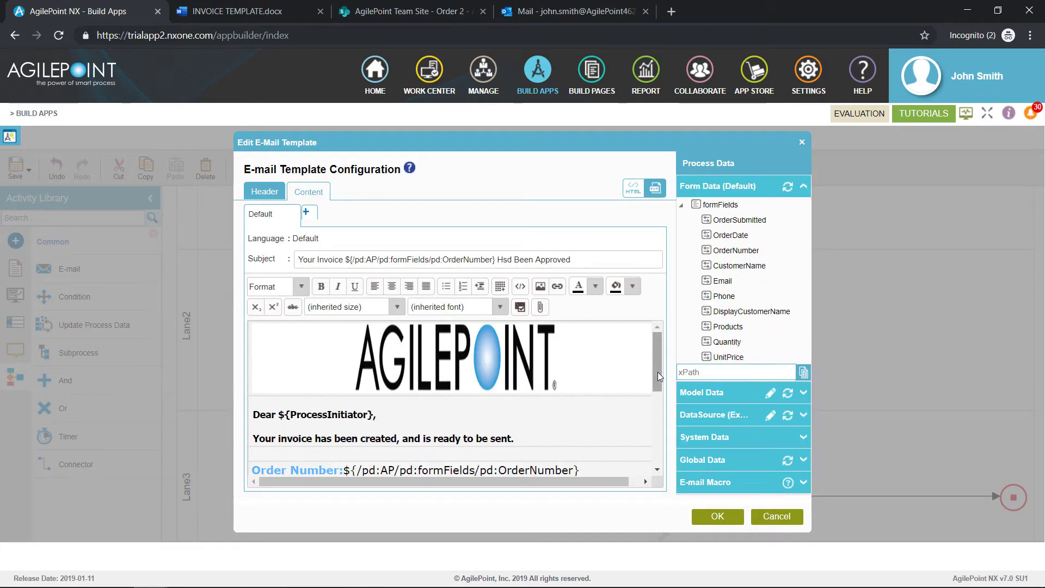
drag(657, 371, 658, 418)
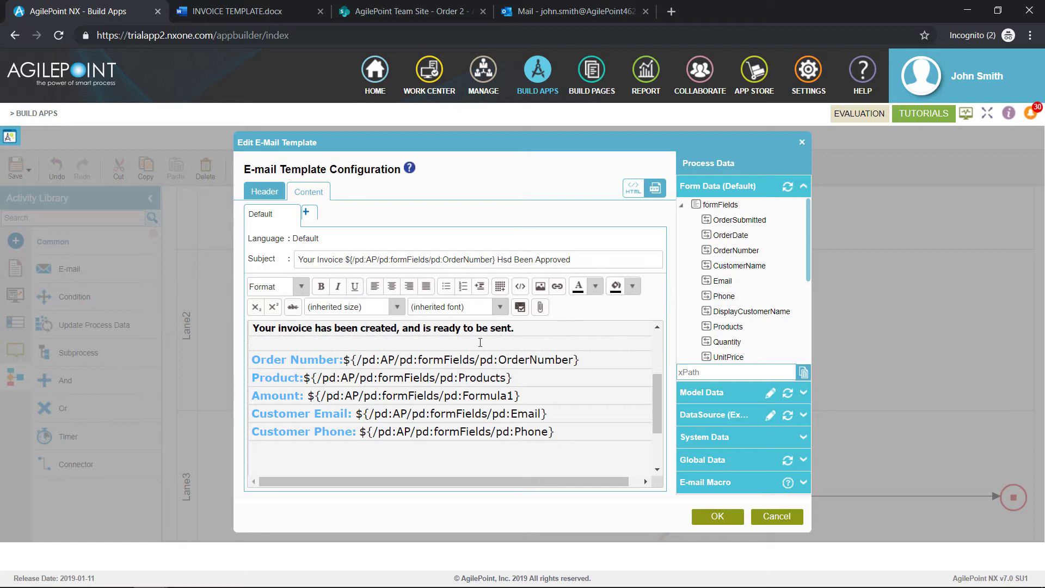
scroll(452, 376, down, 3)
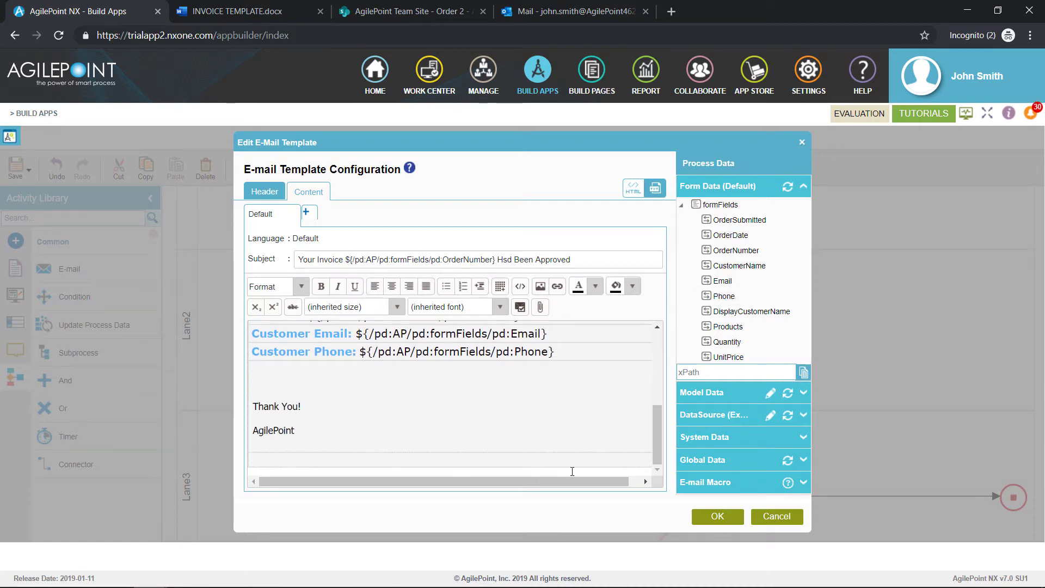
click(702, 523)
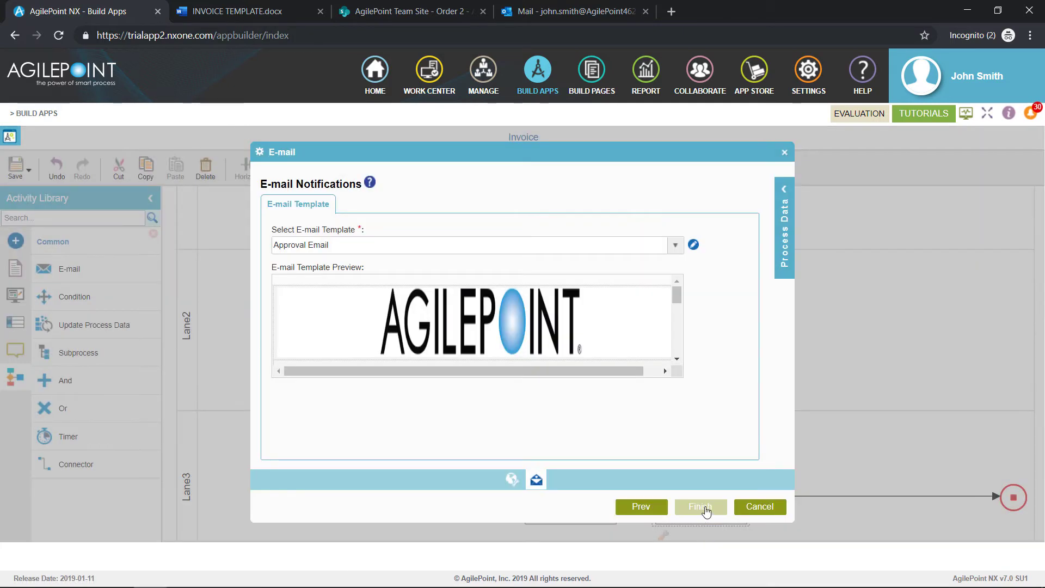
click(706, 509)
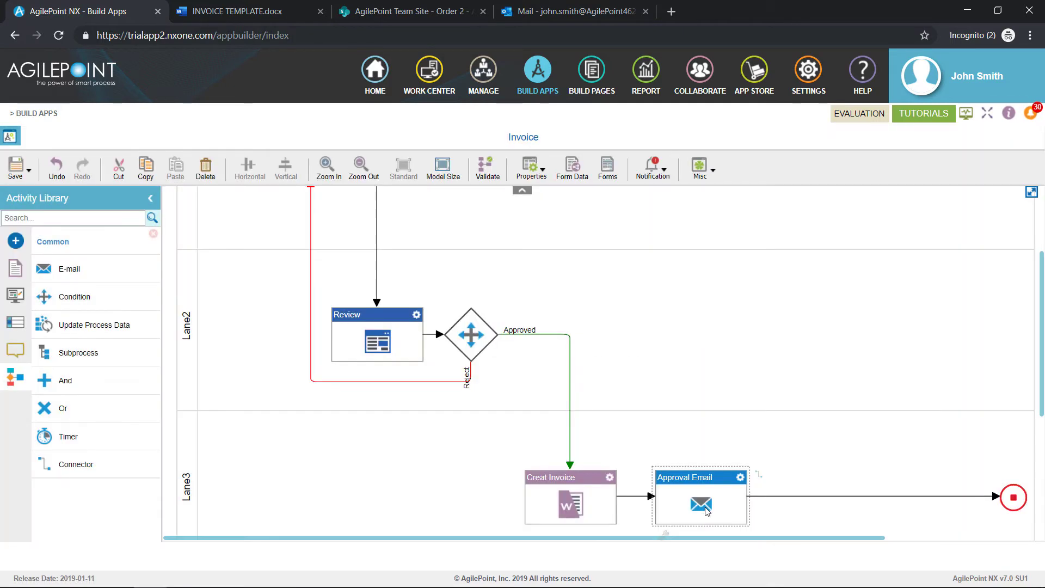
- Validate the Invoice process model, then save it and return to the application's file list
click(488, 172)
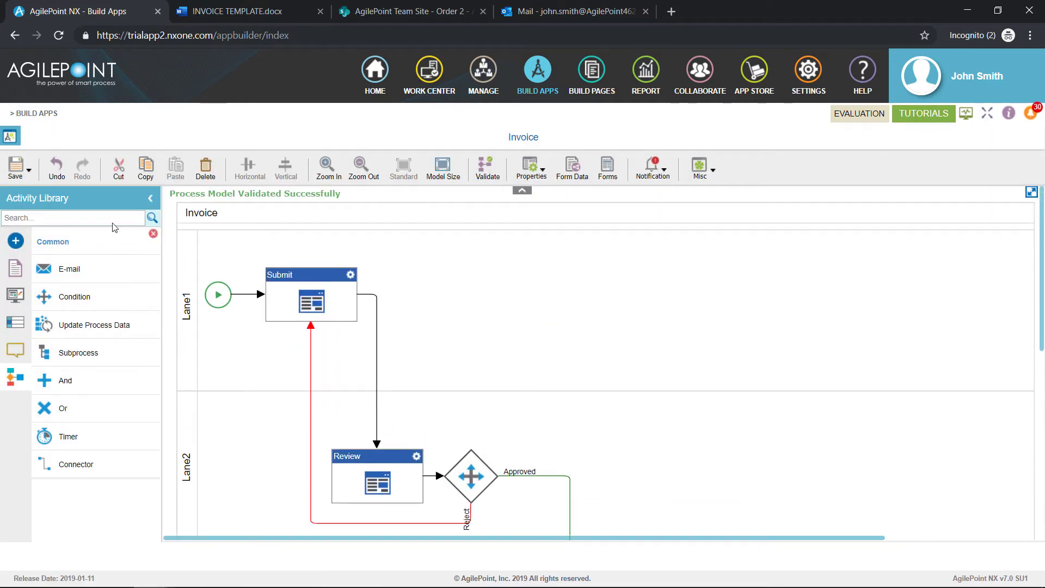
click(23, 178)
click(49, 218)
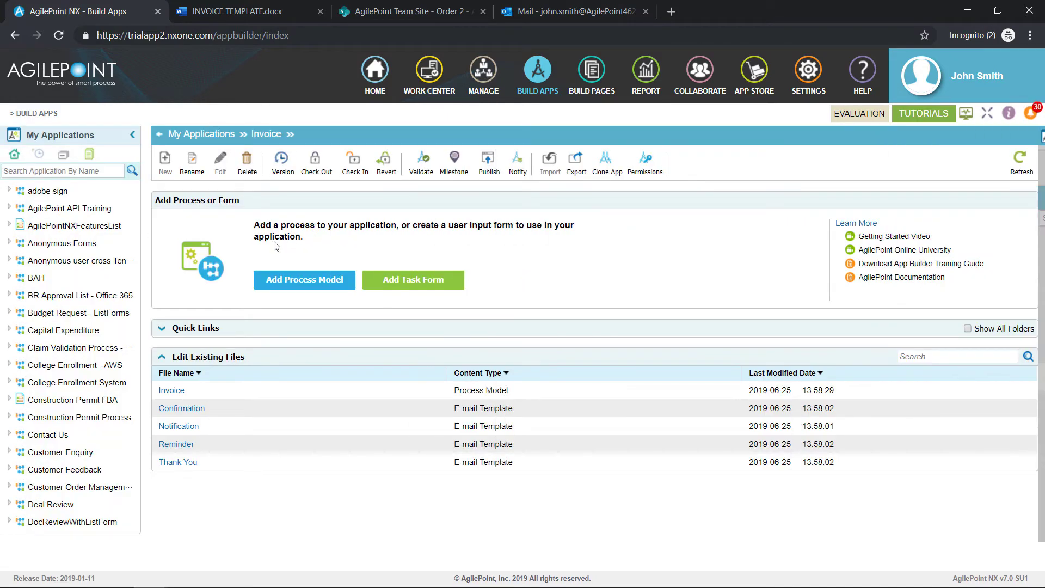
- Find the Invoice application and publish it as version 1.00, checking in its checked-out files
click(77, 169)
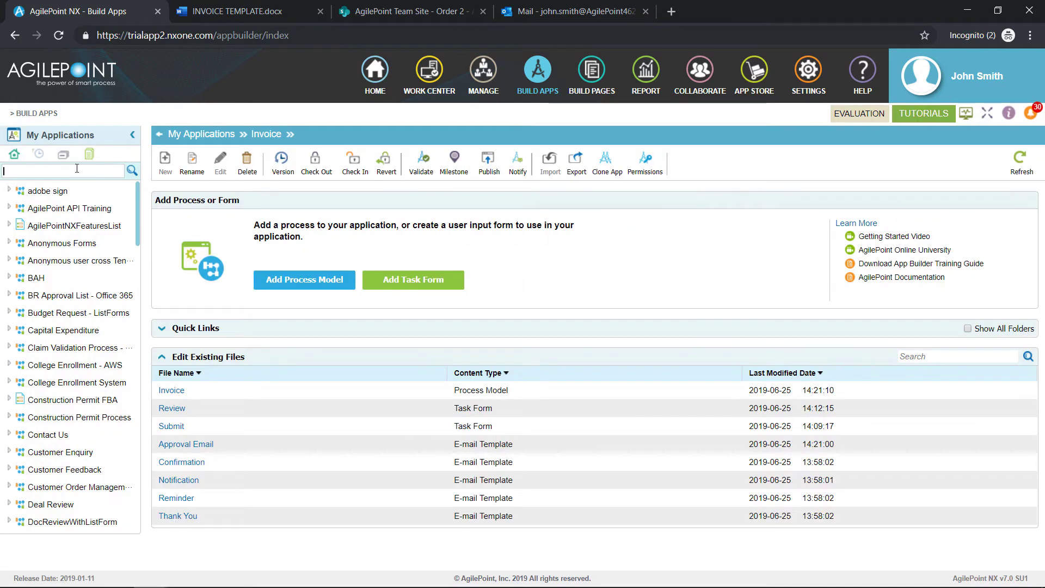
text(invoice)
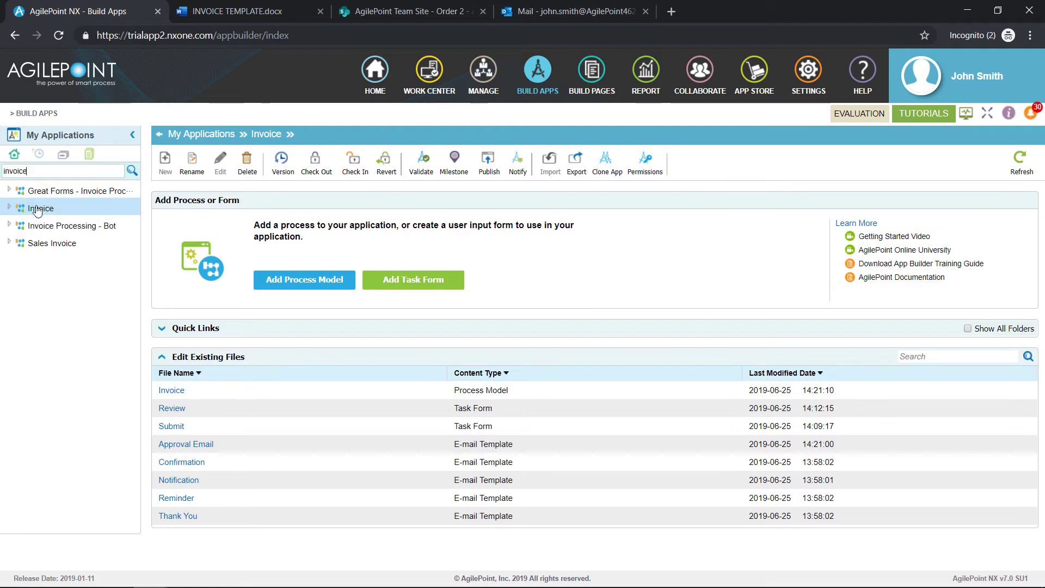
click(488, 162)
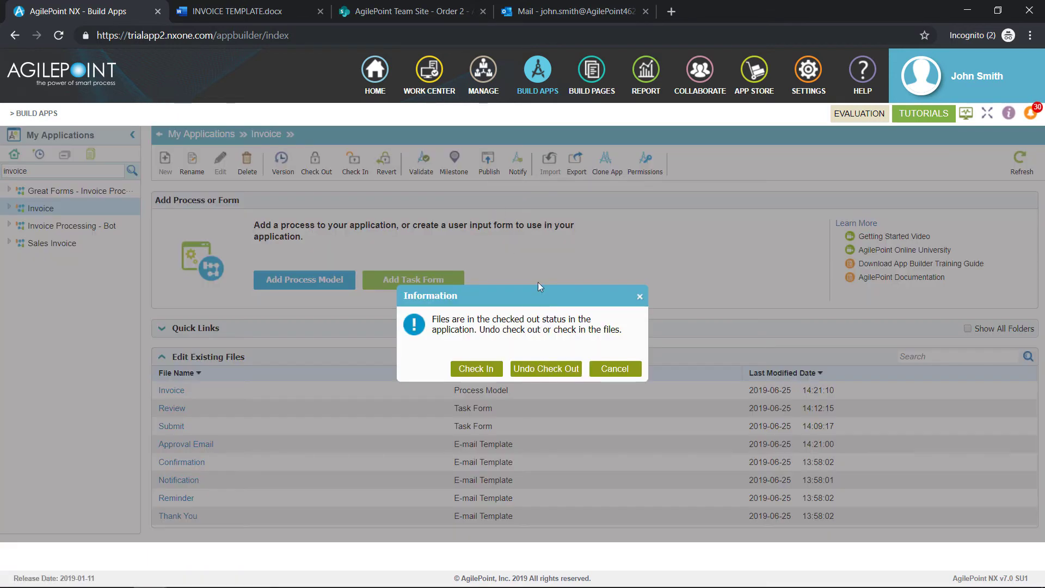
click(479, 370)
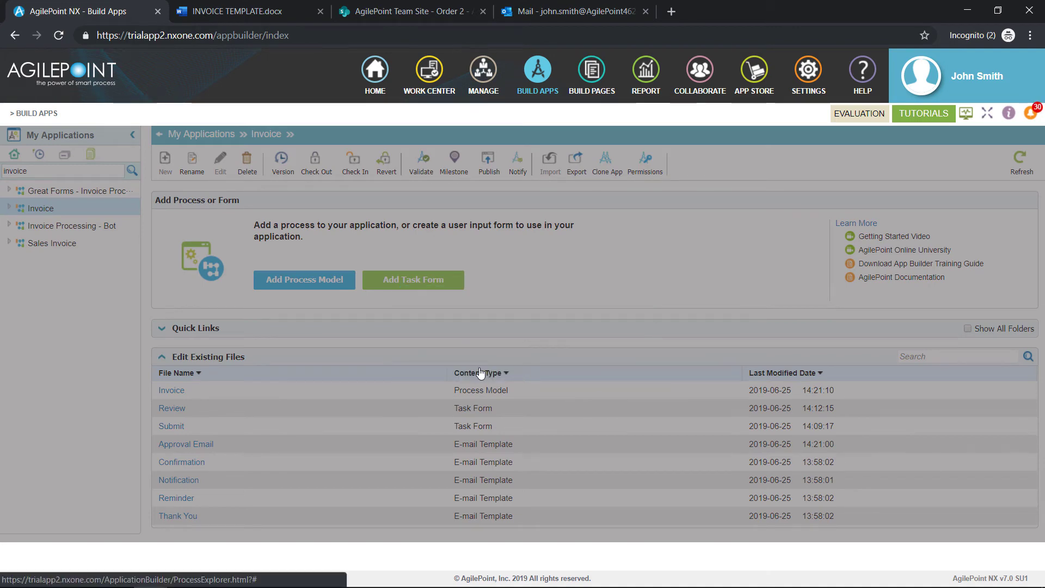
click(662, 502)
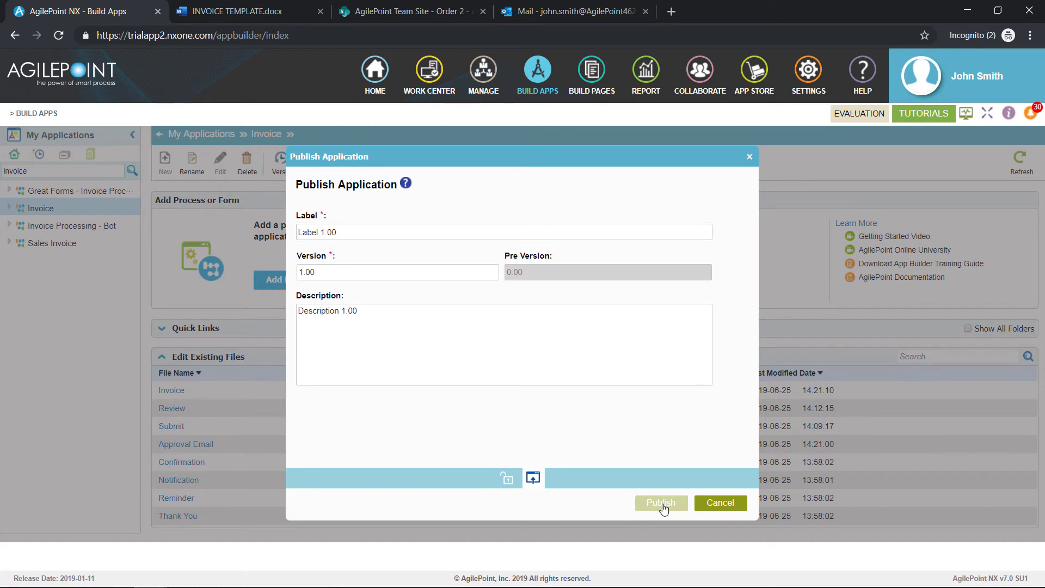
click(662, 503)
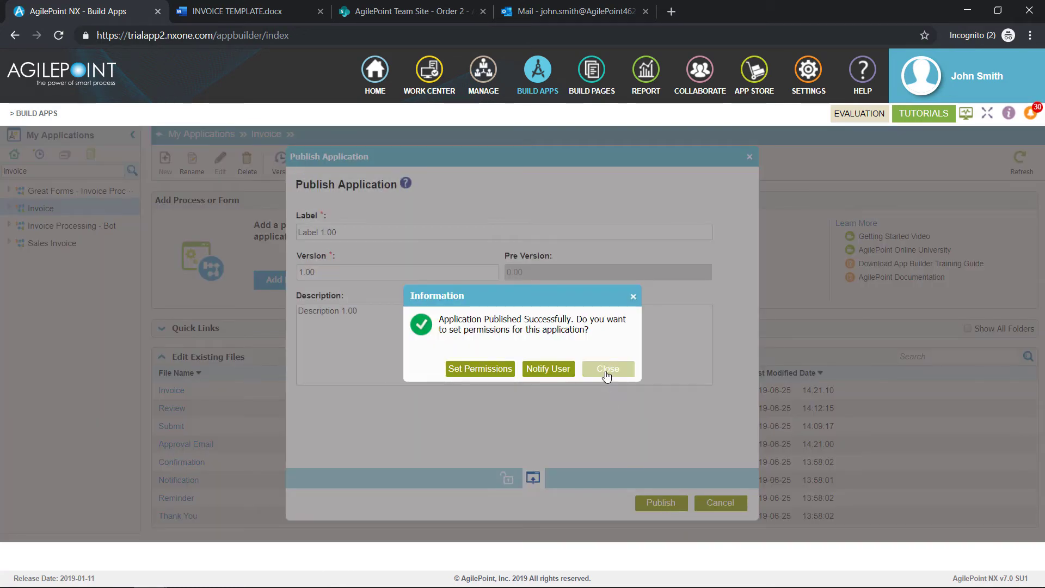
click(607, 375)
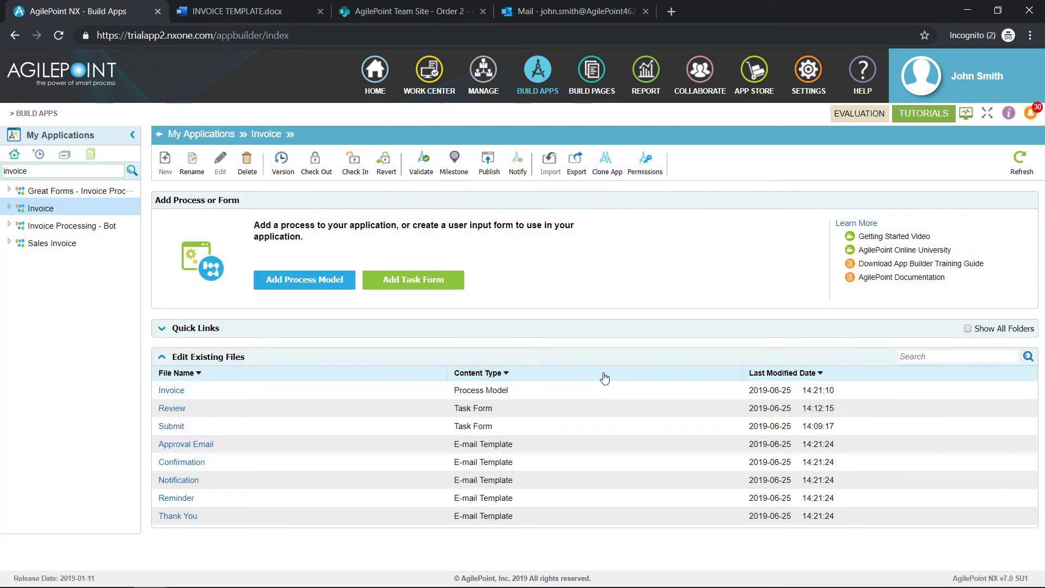
- Open the Work Center in a separate browser tab and start a new Invoice request
middle_click(429, 74)
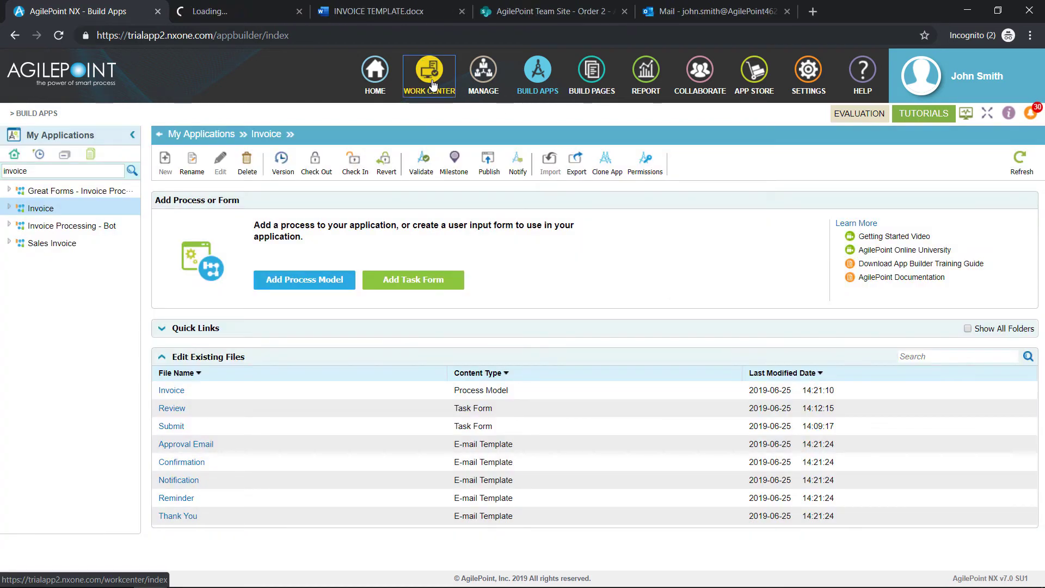
click(239, 12)
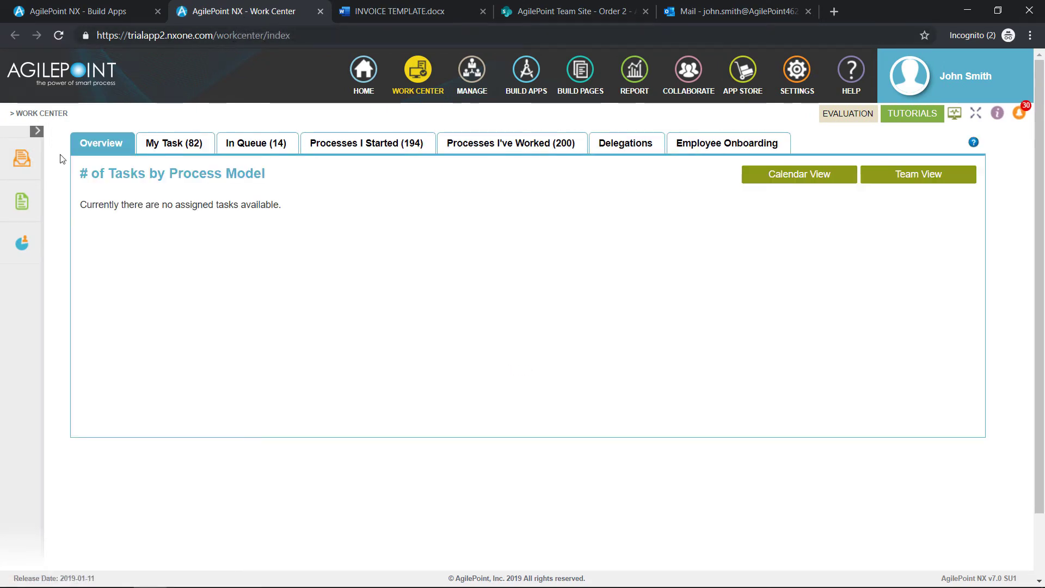
click(24, 205)
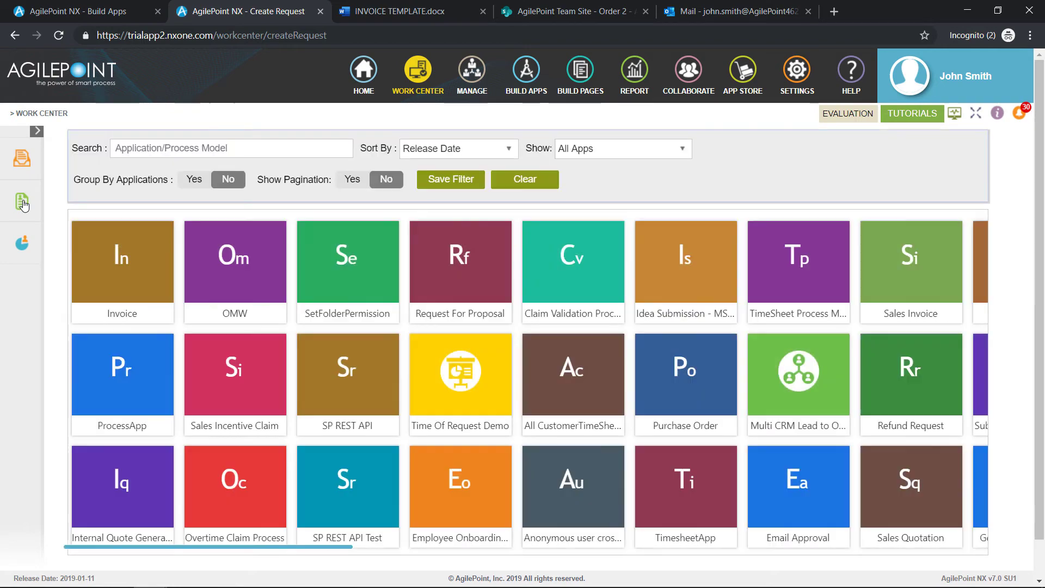
click(99, 277)
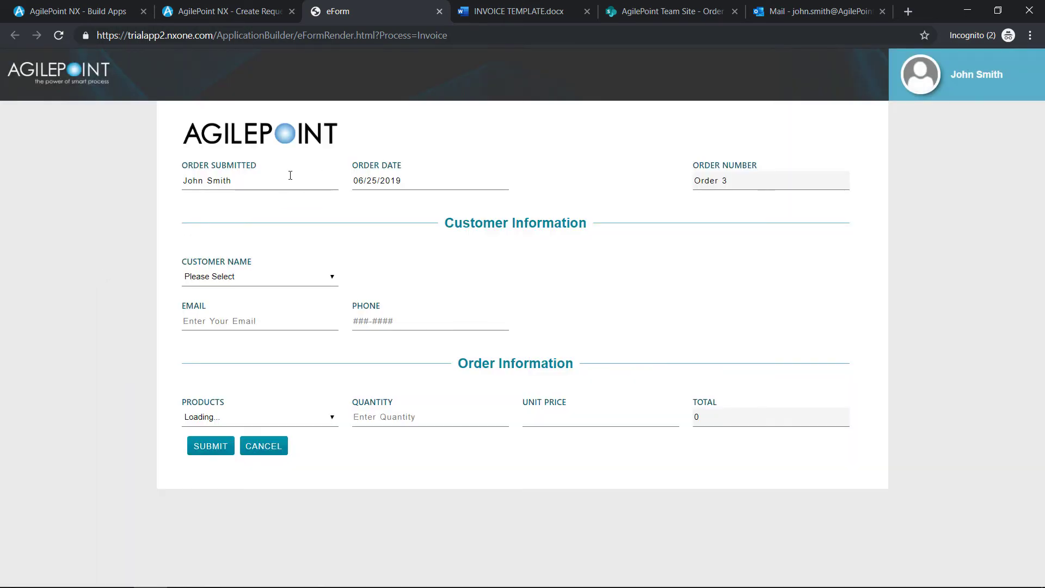
- Fill in the order form with a customer from the list, product Chairs and quantity 5, and submit it
triple_click(216, 180)
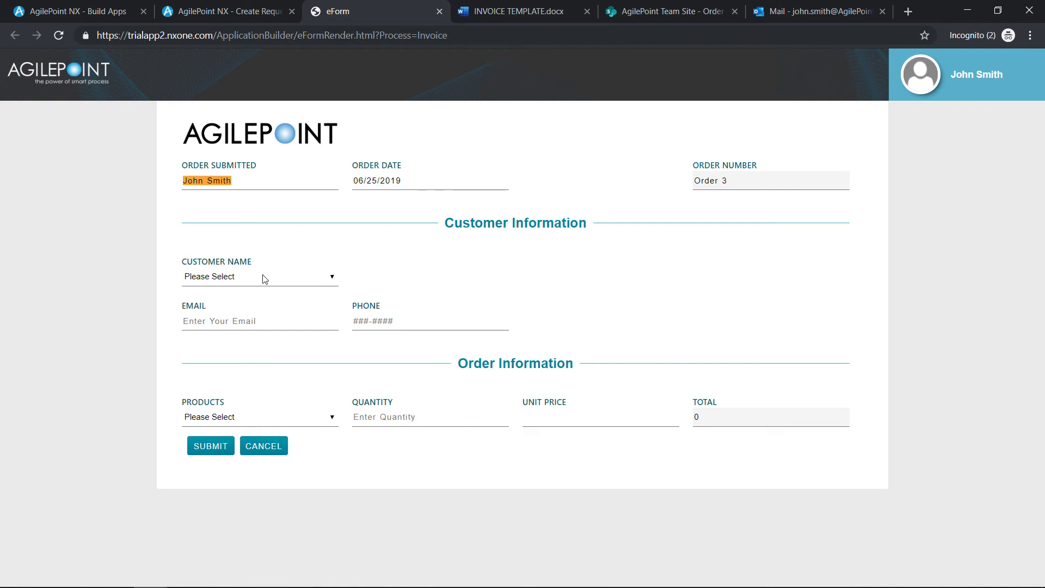
click(301, 276)
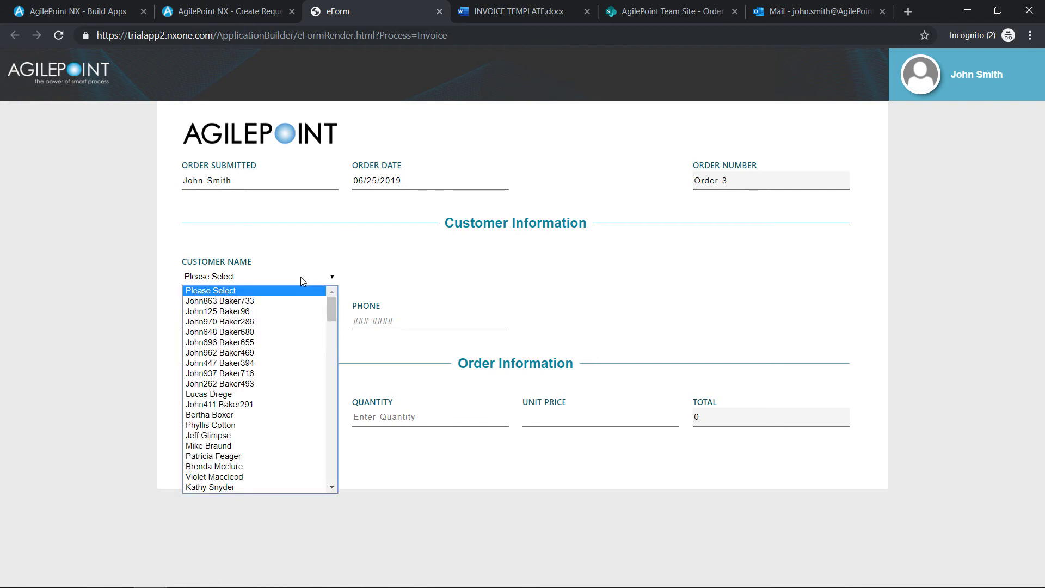
click(252, 394)
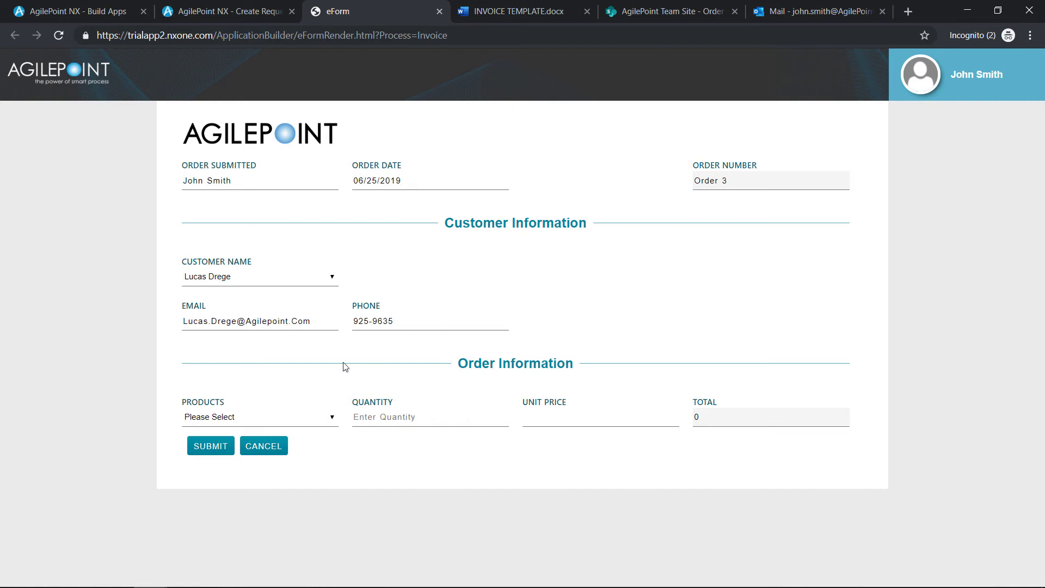
click(303, 418)
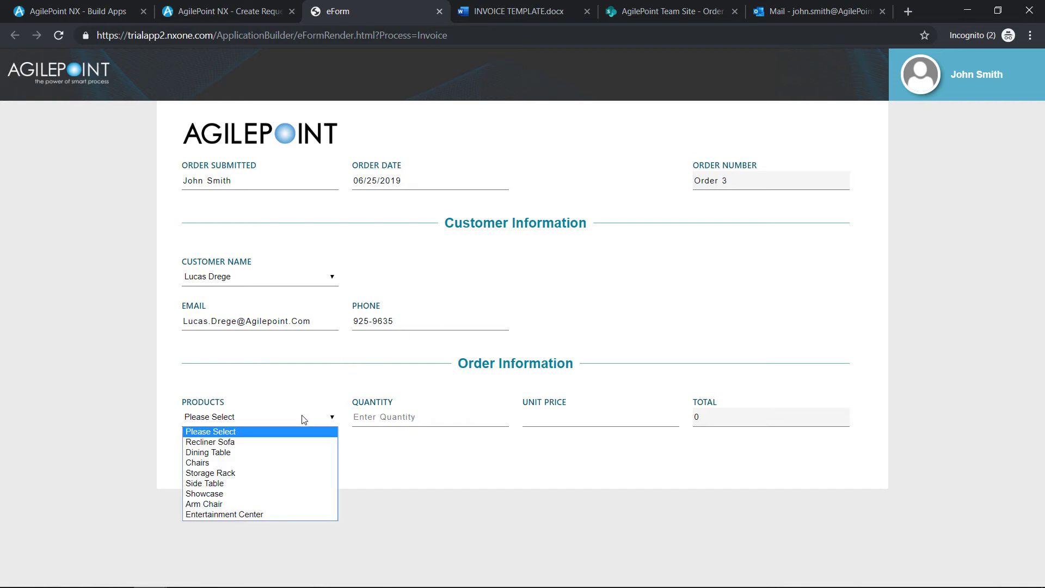
click(266, 462)
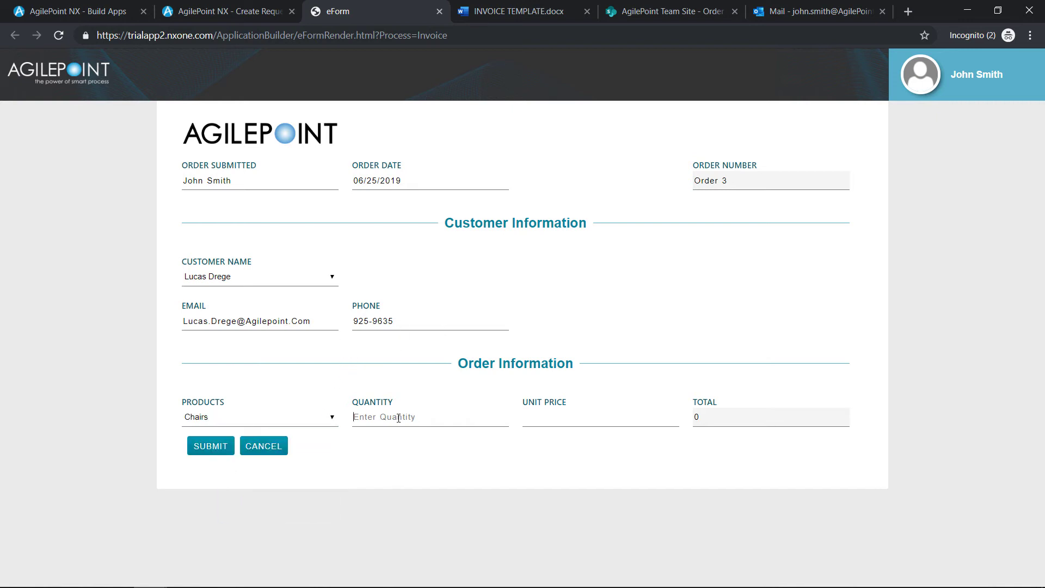
text(5)
click(211, 446)
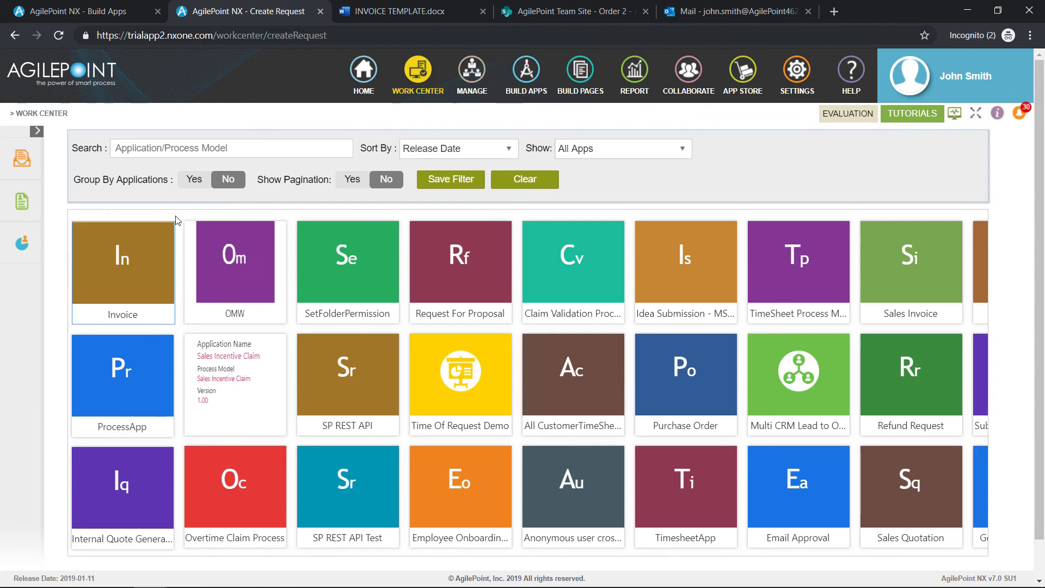
- Open the Invoice process's assigned Review task from the Work Center's personal task list
click(26, 161)
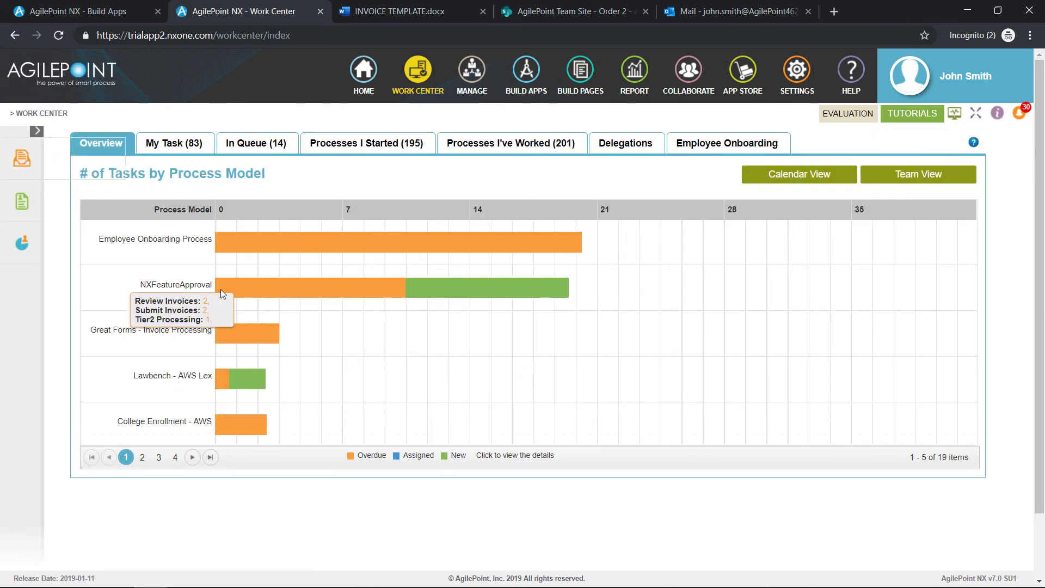
click(178, 147)
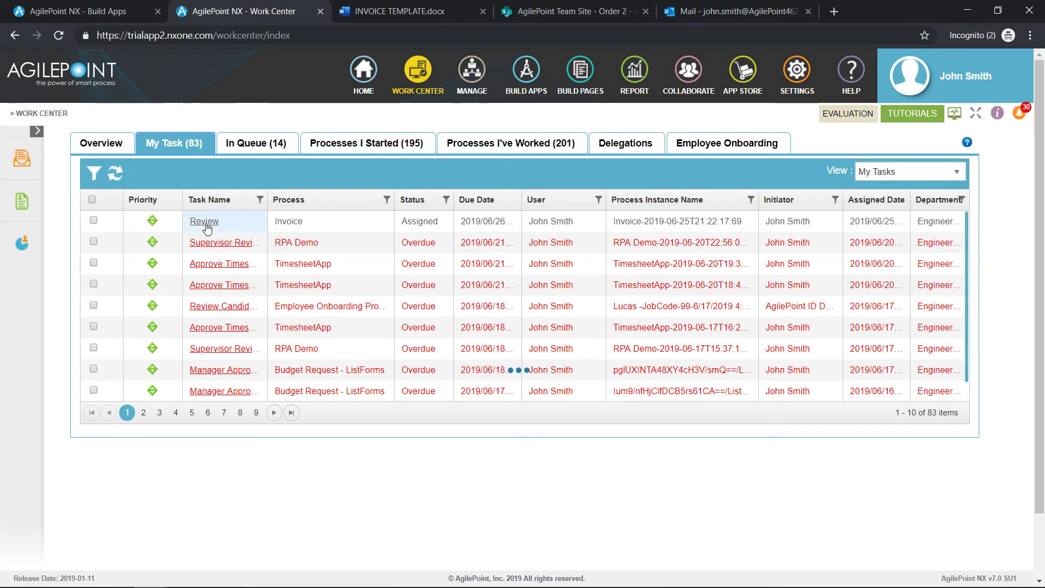
right_click(207, 227)
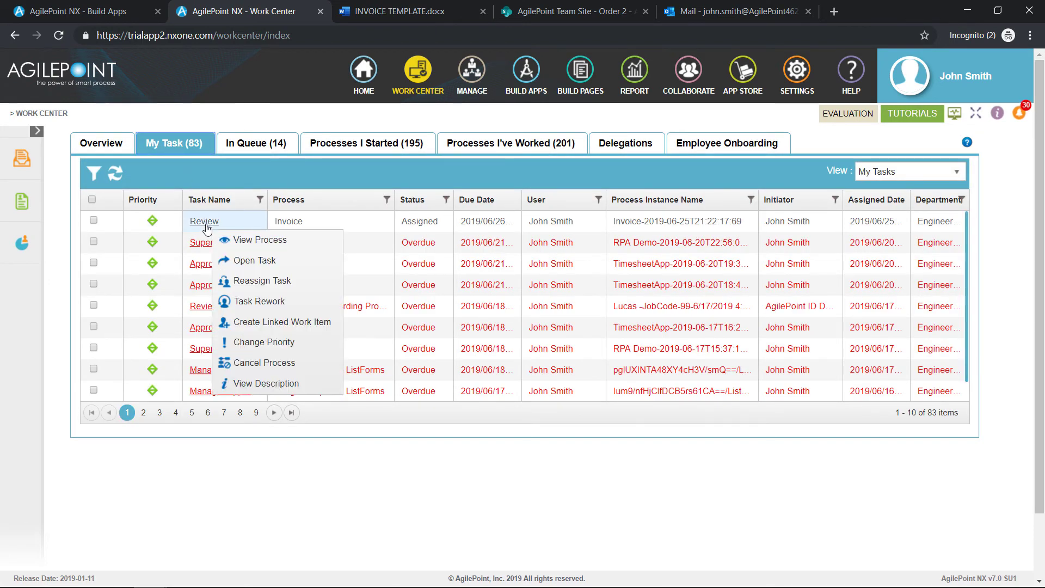
click(238, 261)
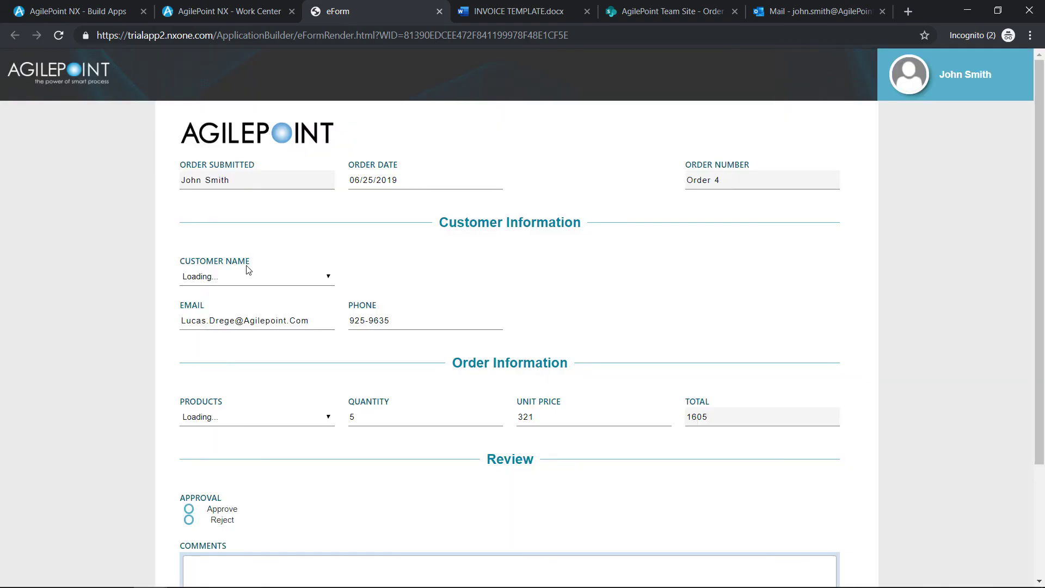
- Try the Reject option on the review form, switch the approval to Approve, and submit the form
scroll(251, 281, down, 3)
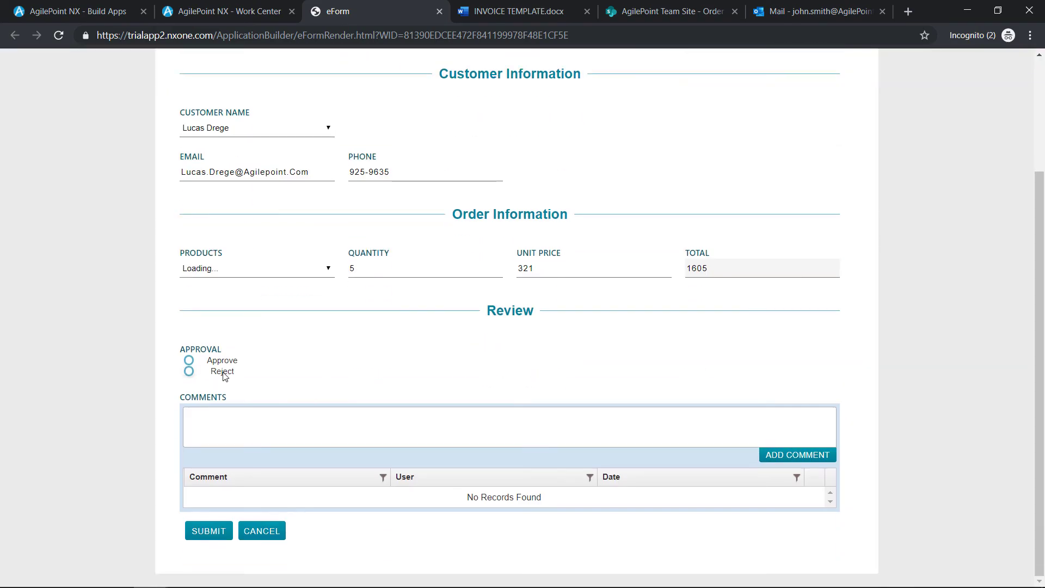
click(223, 372)
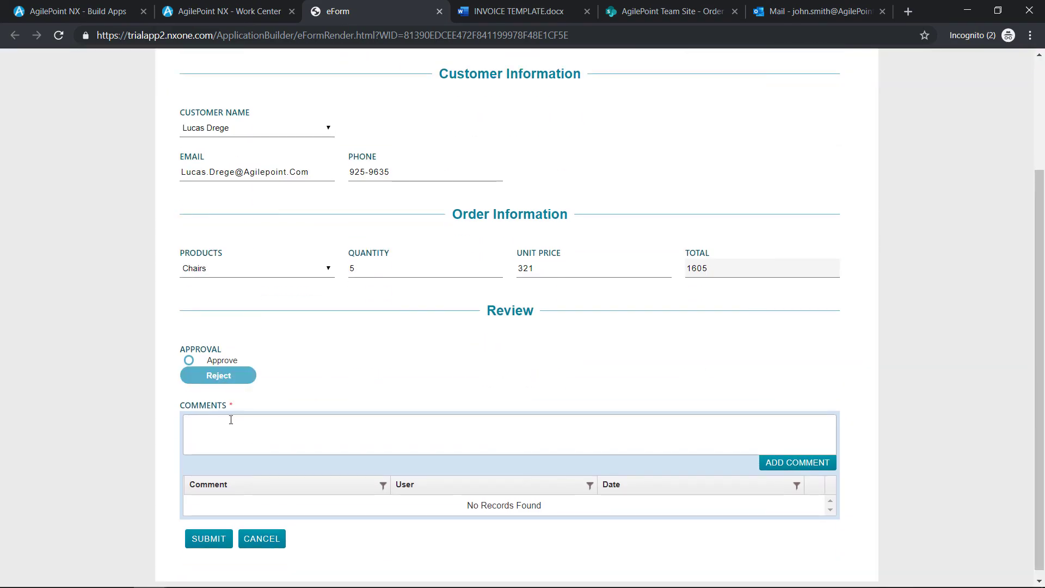
click(211, 362)
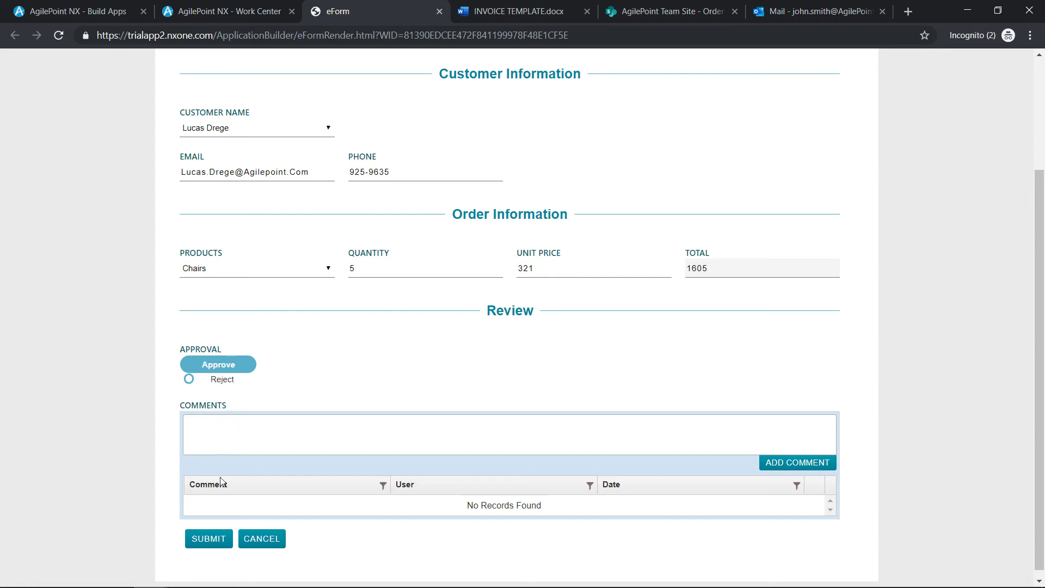
click(212, 540)
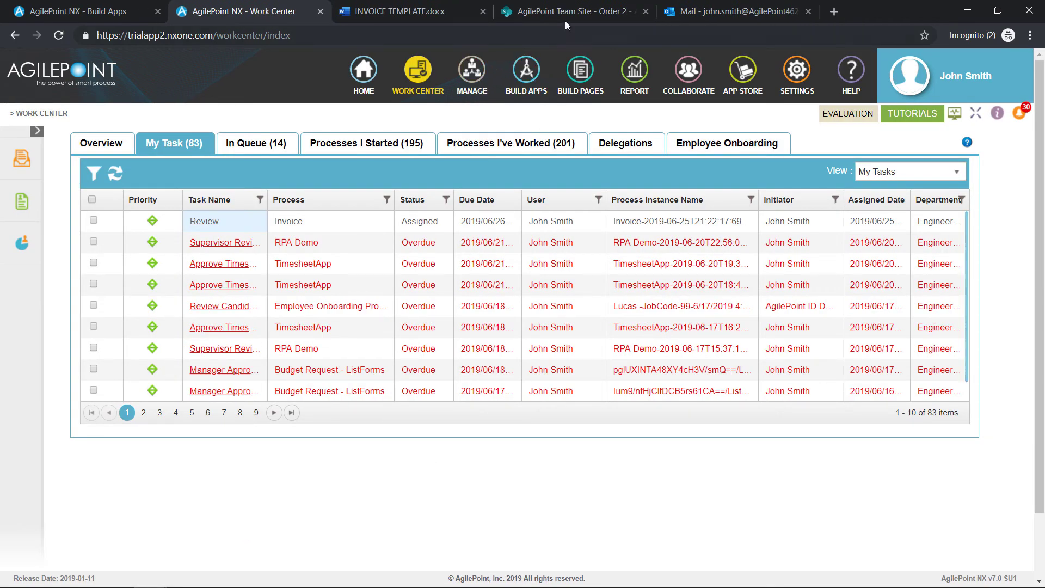
- Switch to the SharePoint site, open the newly arrived invoice approval e-mail for Order 4, read it through and close it
click(565, 21)
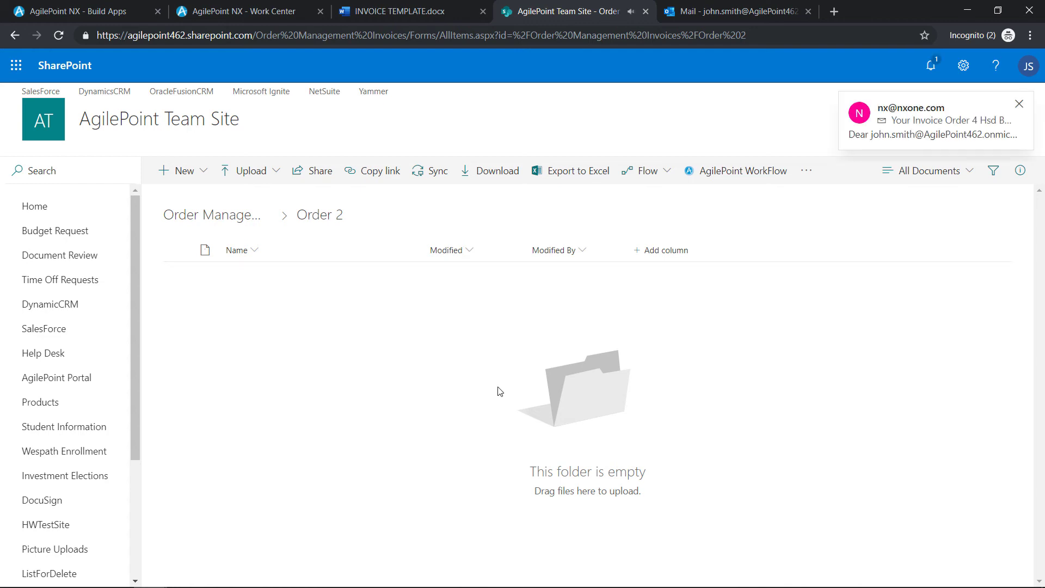
click(936, 132)
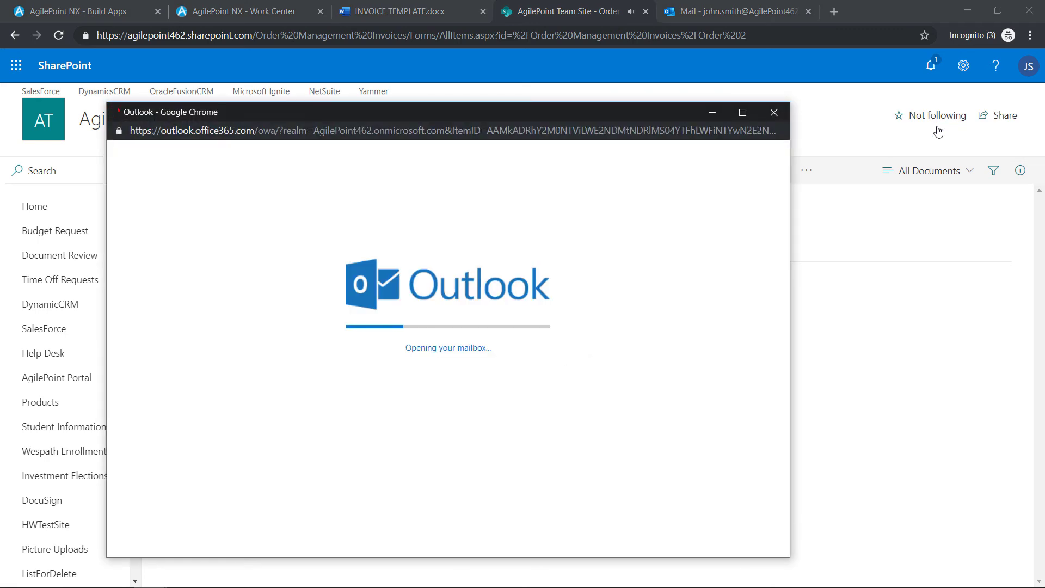
drag(648, 110, 743, 98)
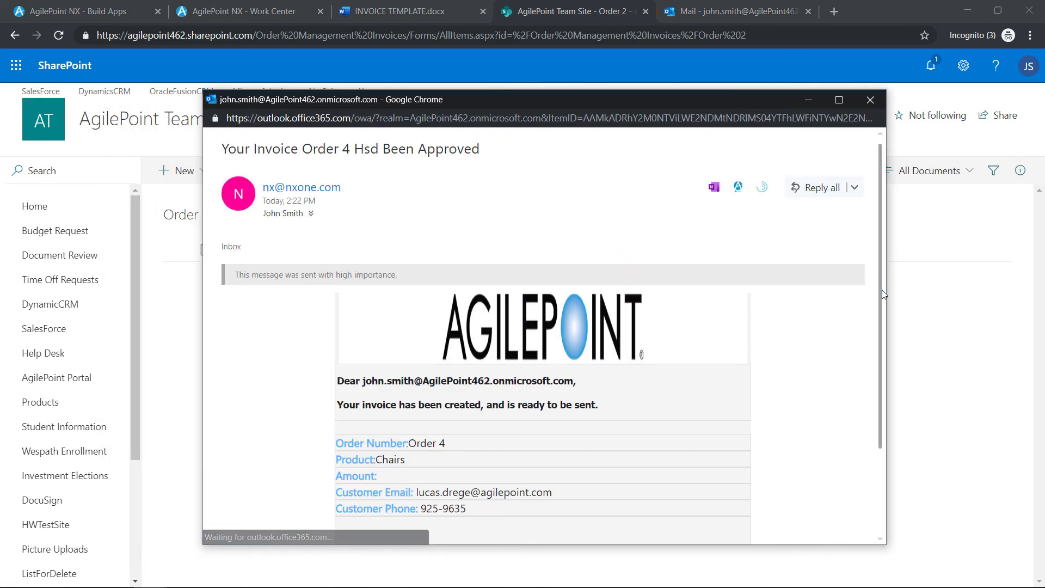
scroll(871, 337, down, 2)
scroll(877, 401, up, 2)
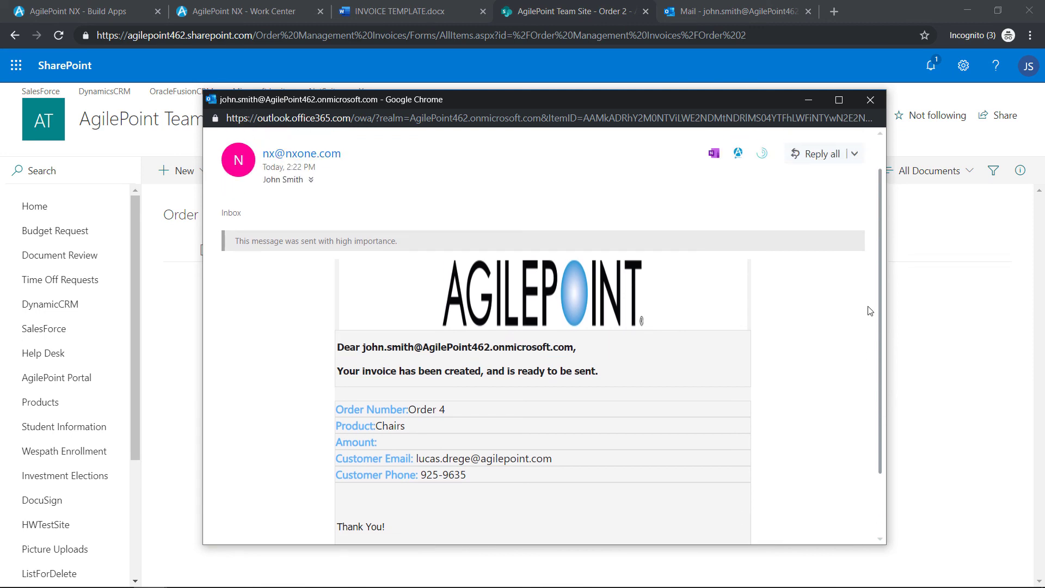
click(871, 100)
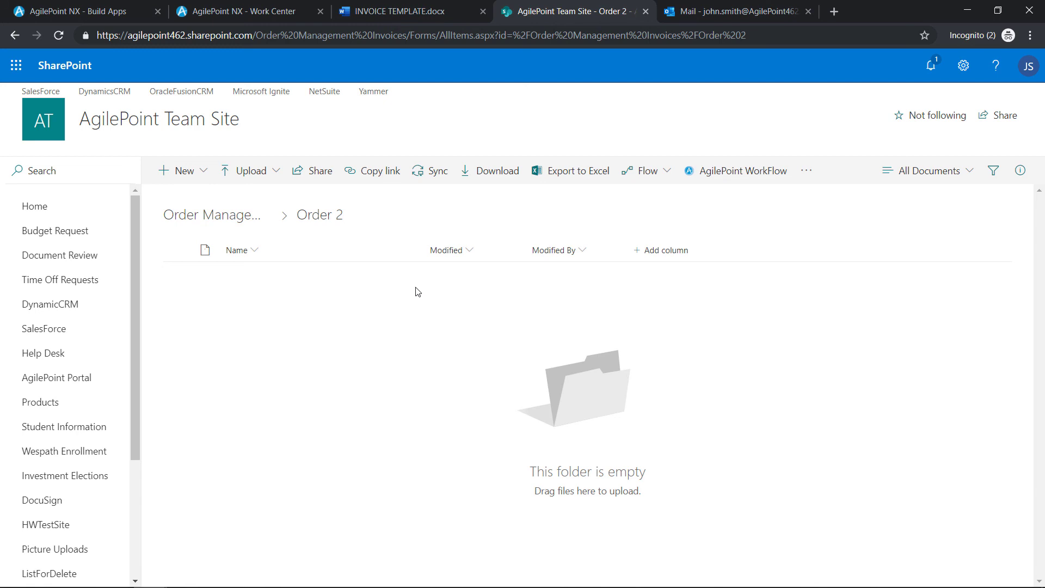
- Open the generated PDF invoice from the Order 4 folder of the Order Management Invoices library
click(215, 214)
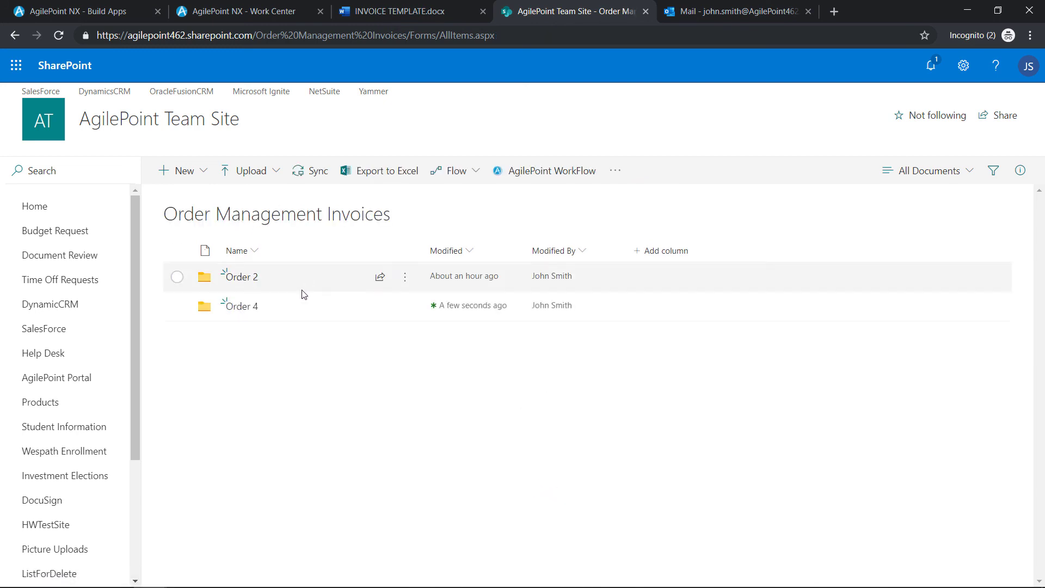
click(242, 309)
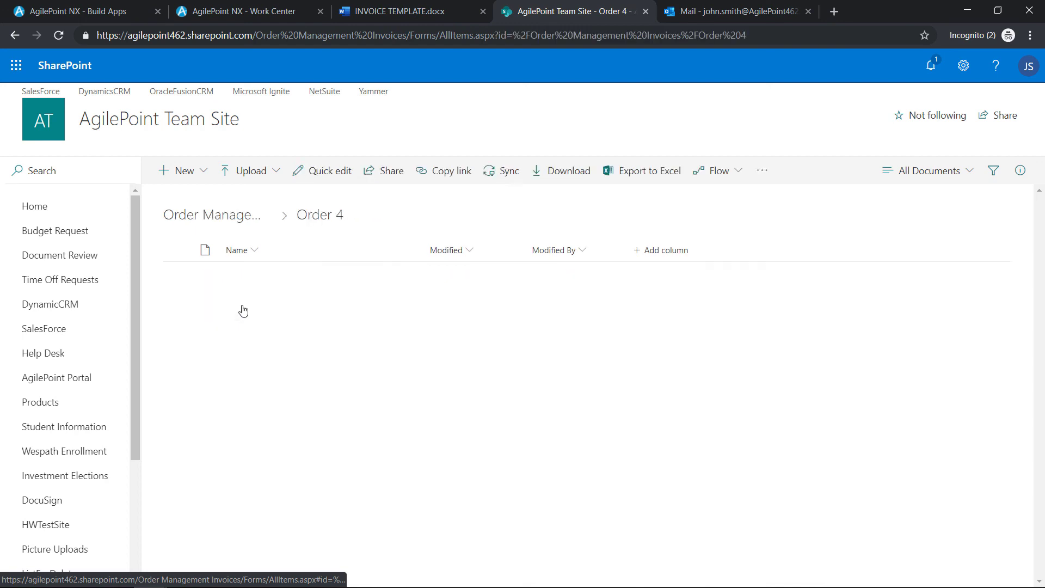
click(251, 277)
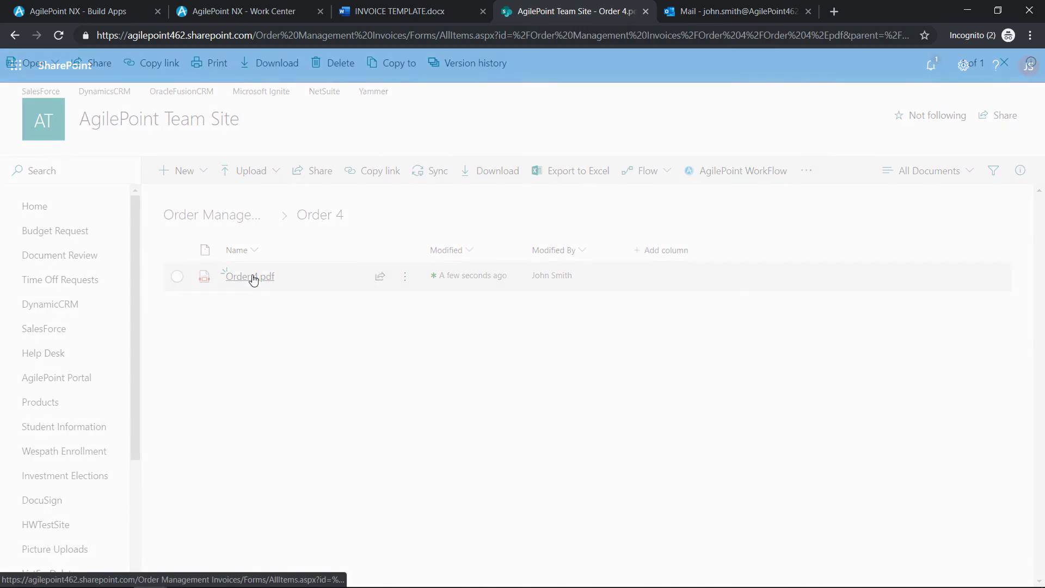